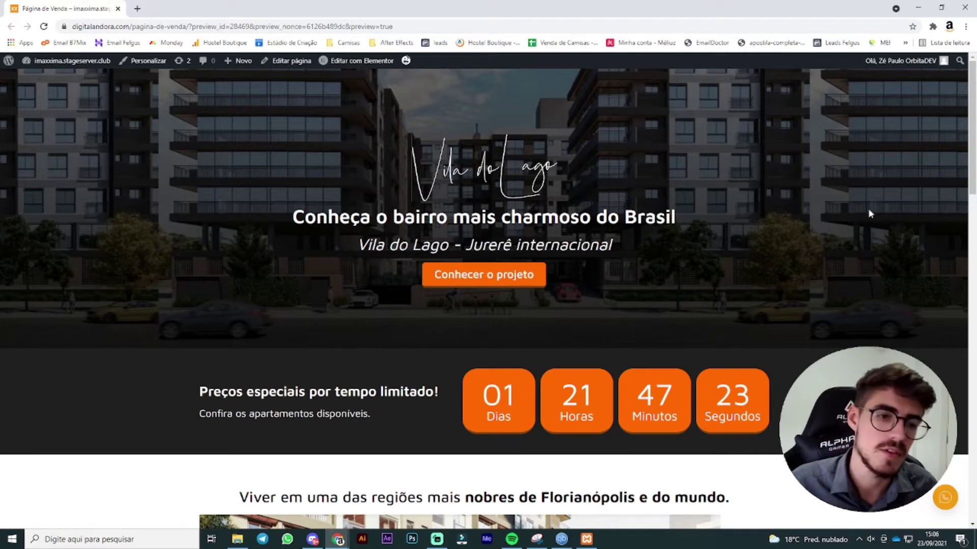
Step: Scroll through the page preview and pan the embedded map around Jurerê
scroll(763, 341, down, 5)
scroll(768, 264, down, 3)
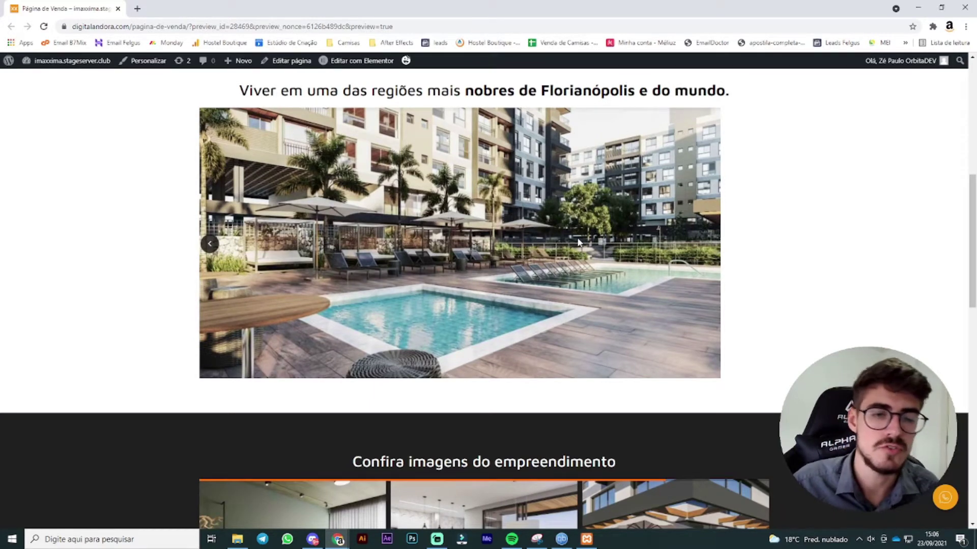
scroll(578, 242, up, 8)
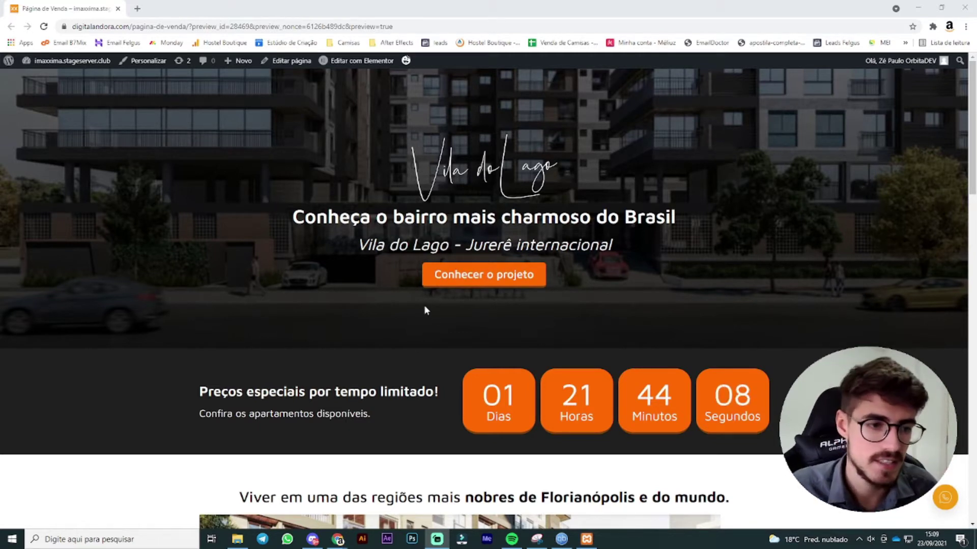
scroll(427, 311, down, 2)
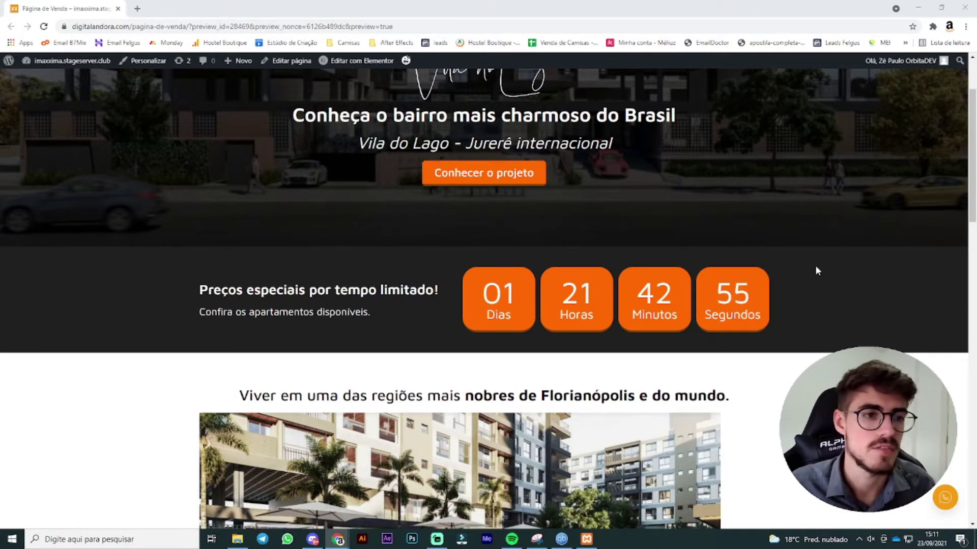
scroll(794, 244, down, 5)
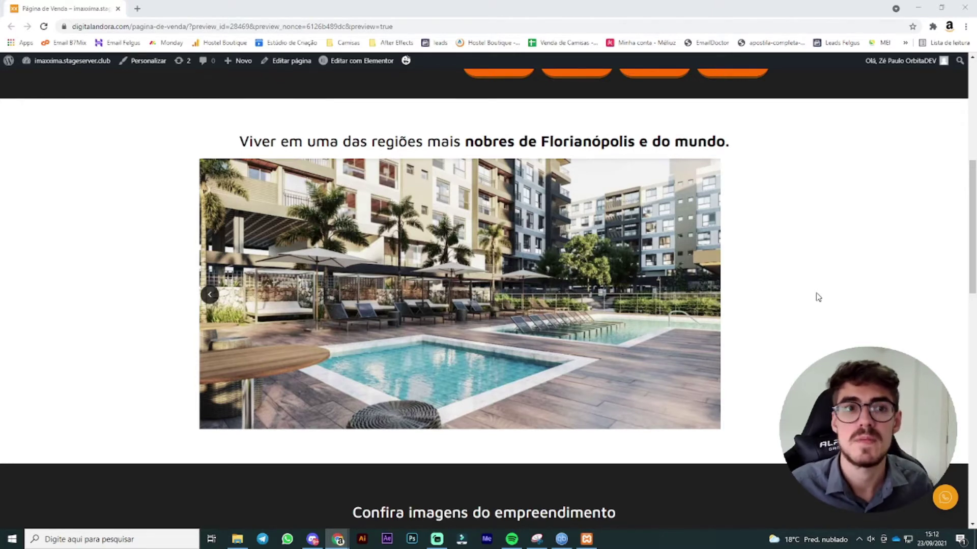
scroll(814, 300, down, 7)
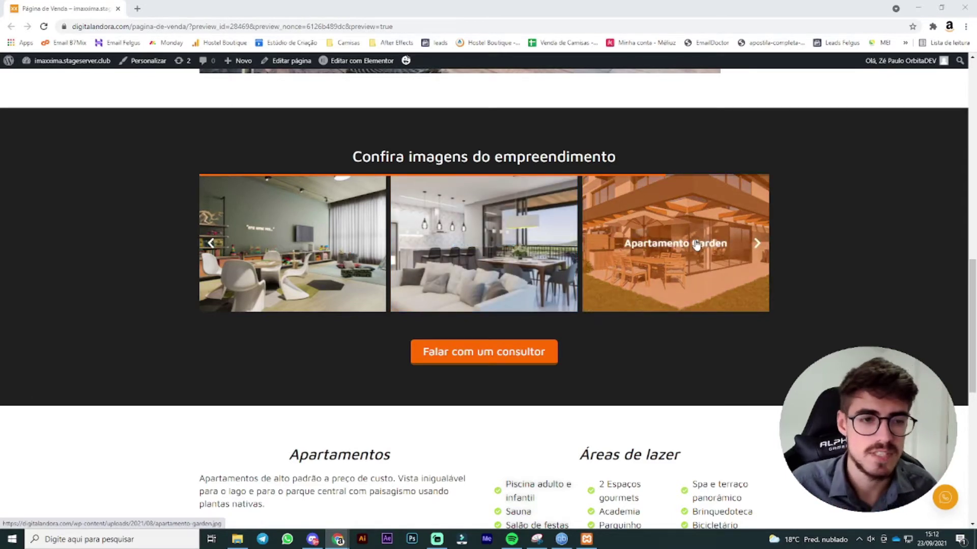
scroll(512, 310, down, 5)
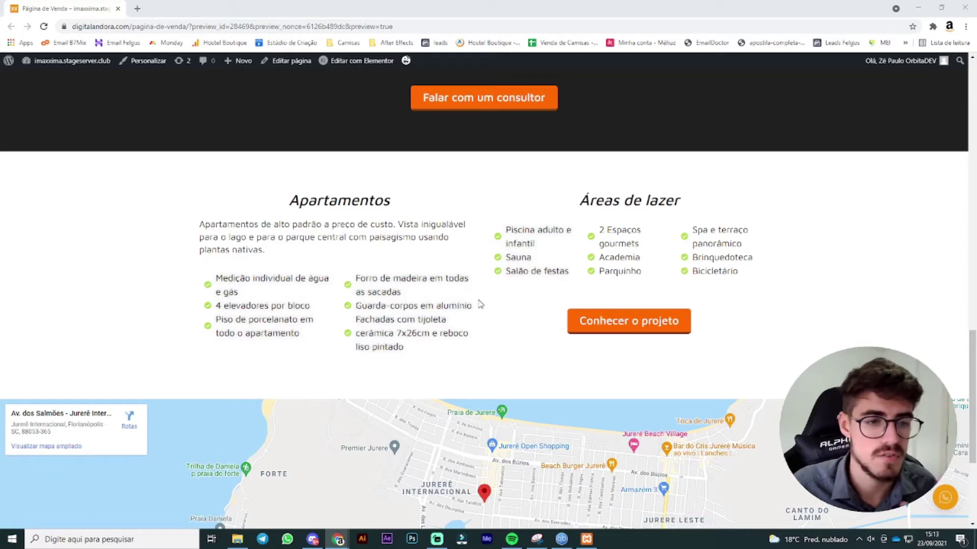
scroll(559, 275, down, 3)
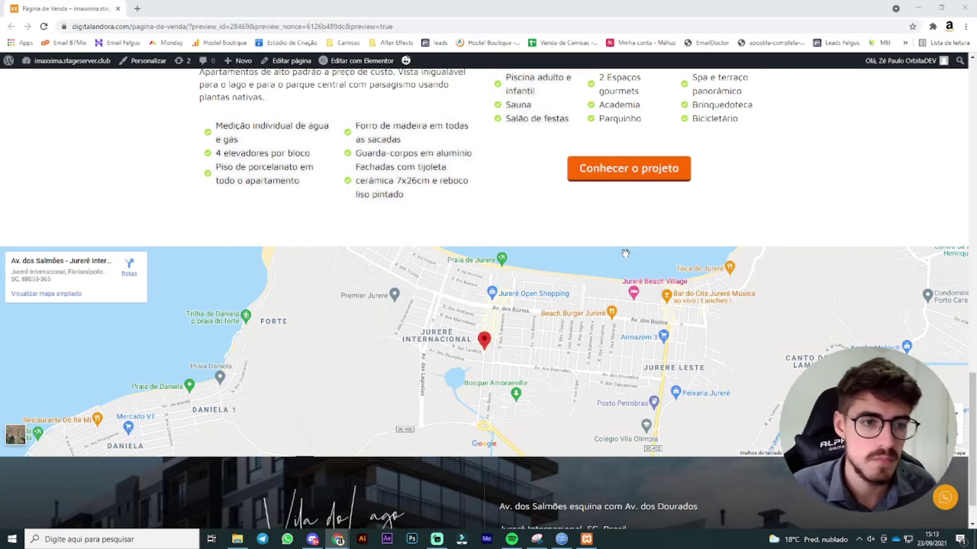
drag(525, 315, 533, 347)
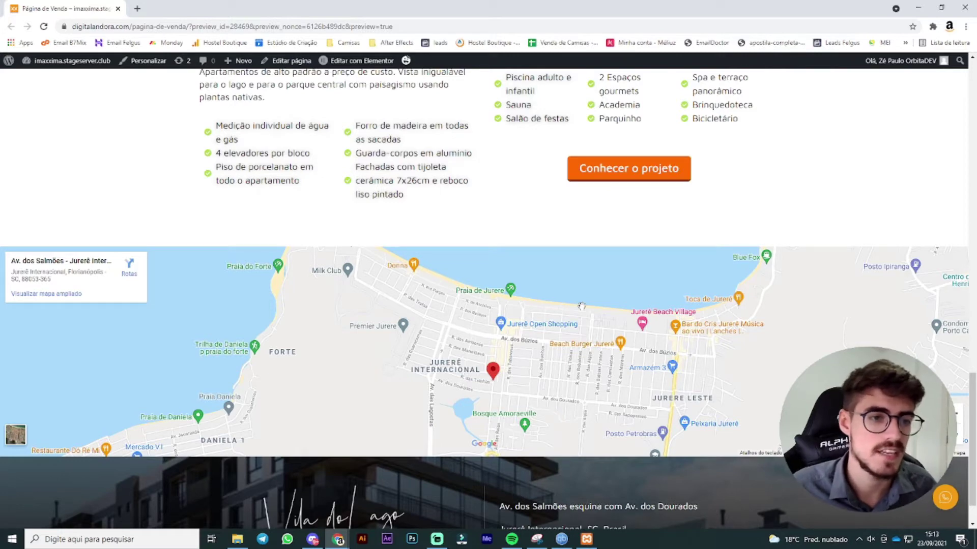
scroll(499, 407, down, 1)
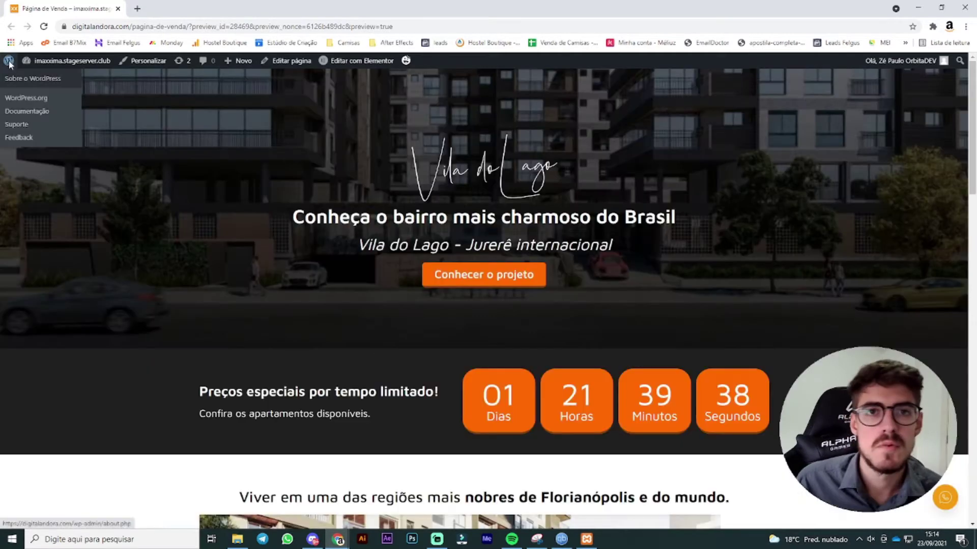
Step: Start a new WordPress page titled 'Página de captura'
click(9, 61)
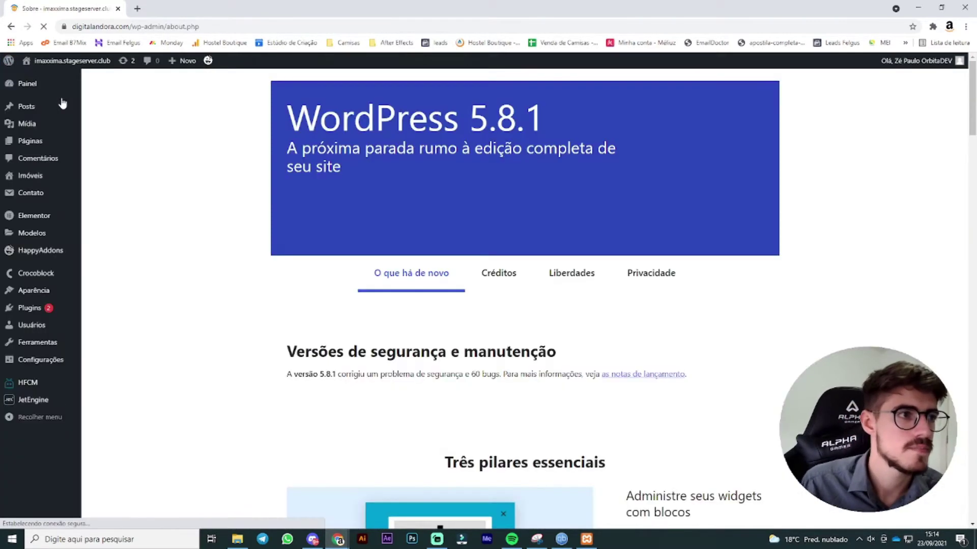
click(57, 142)
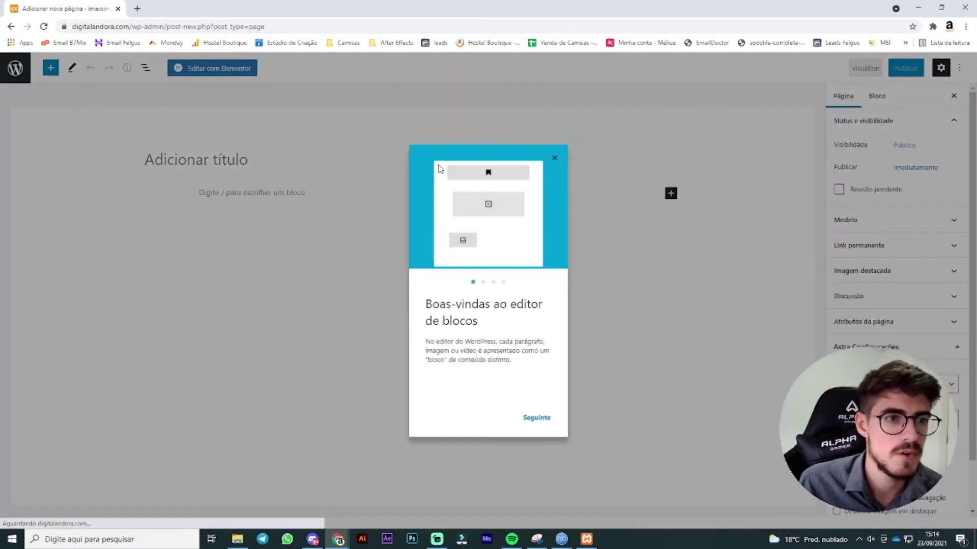
click(554, 158)
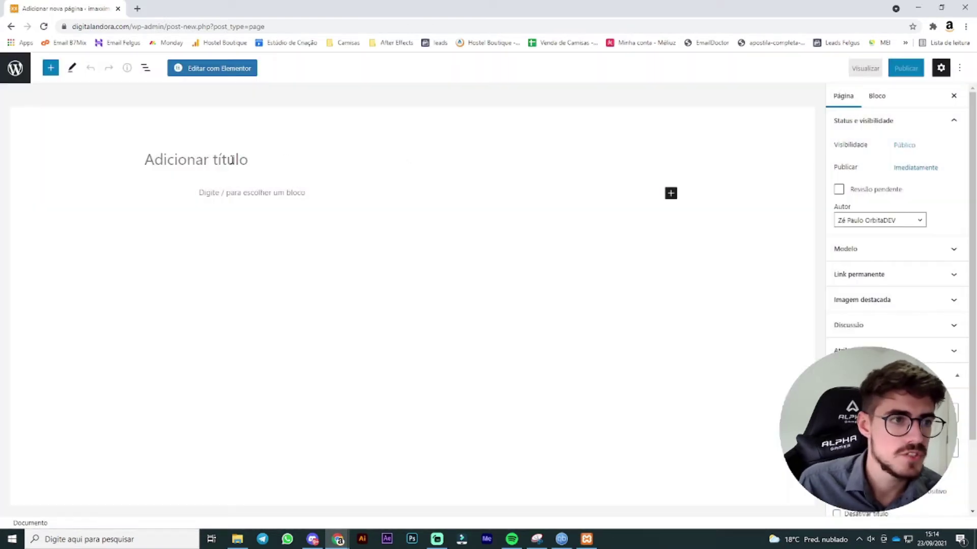
click(229, 160)
text(Página de ca)
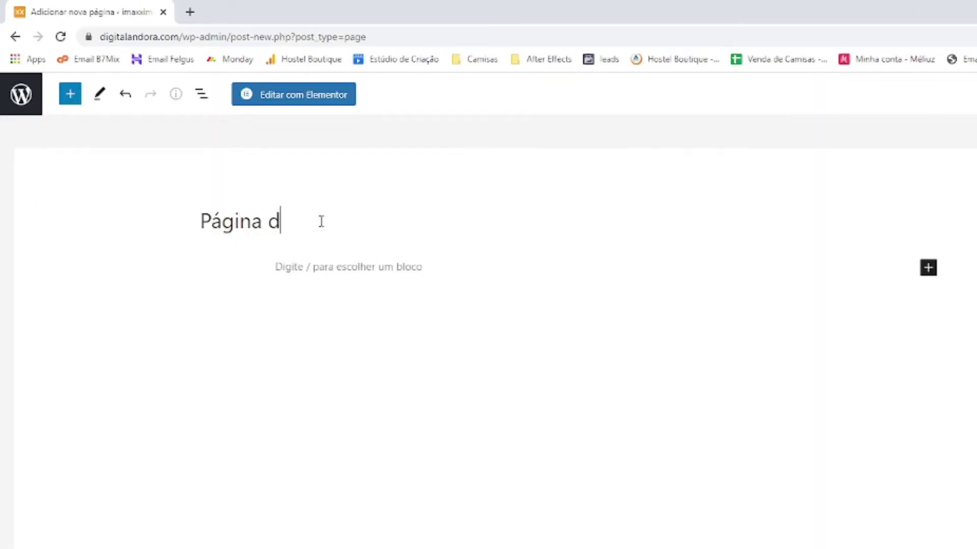
text(ptur)
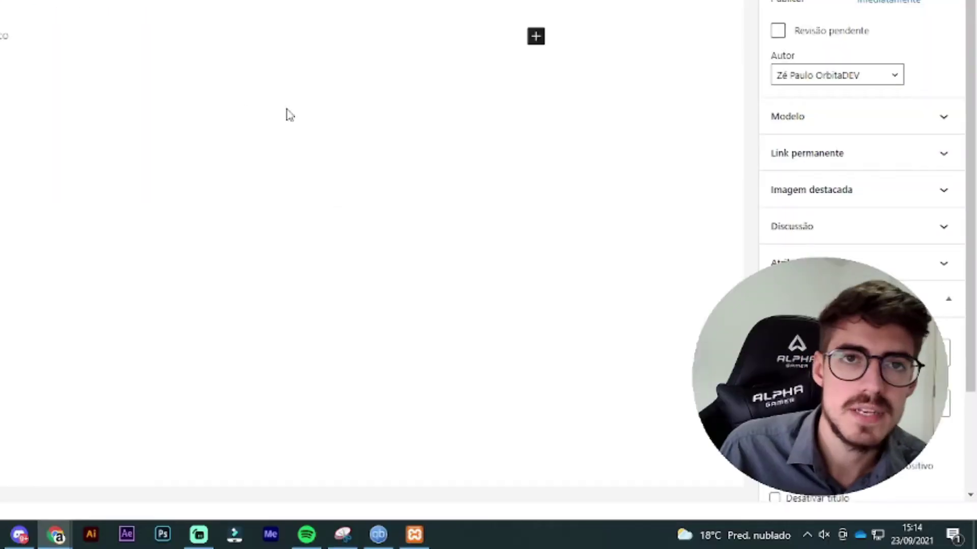
Step: Publish the page with the Elementor canvas template and open it in Elementor
click(915, 116)
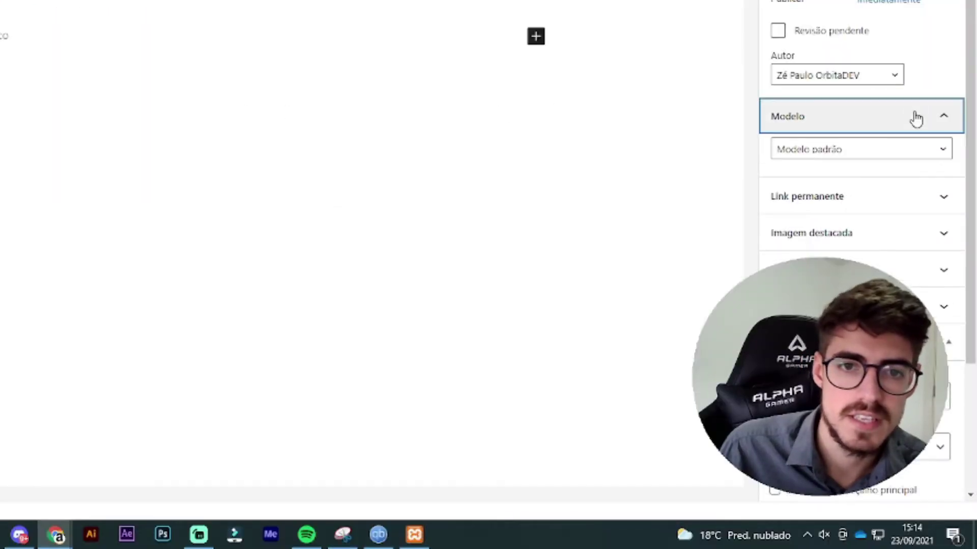
click(841, 151)
click(854, 181)
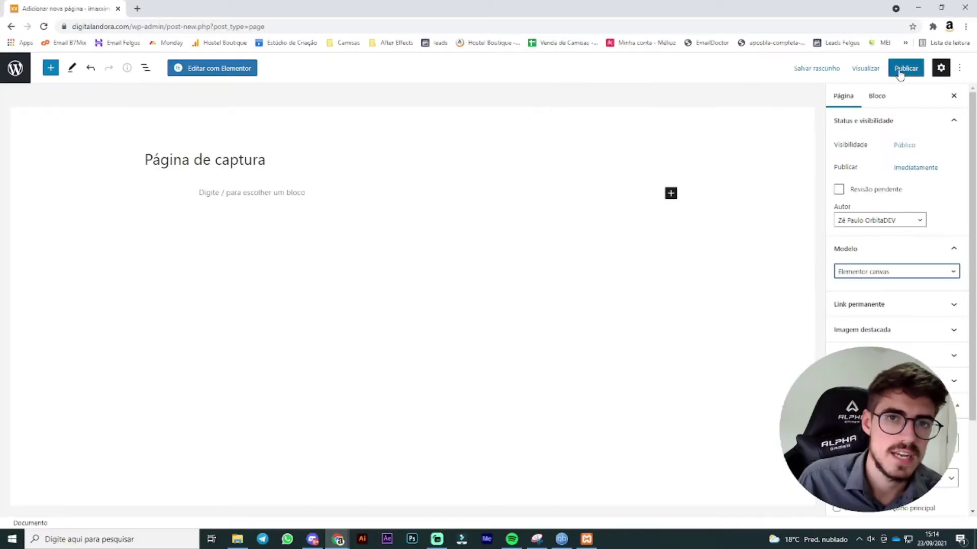
click(907, 71)
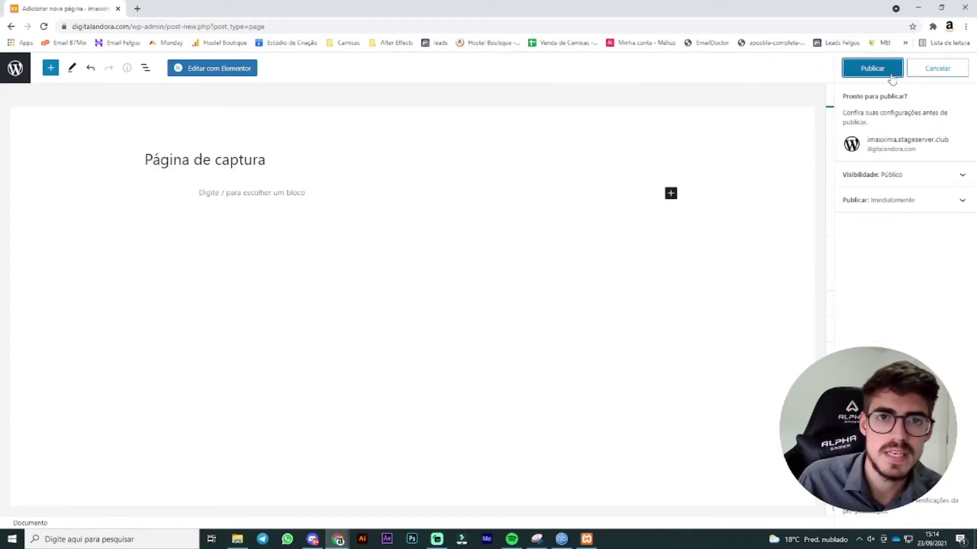
click(890, 74)
click(250, 72)
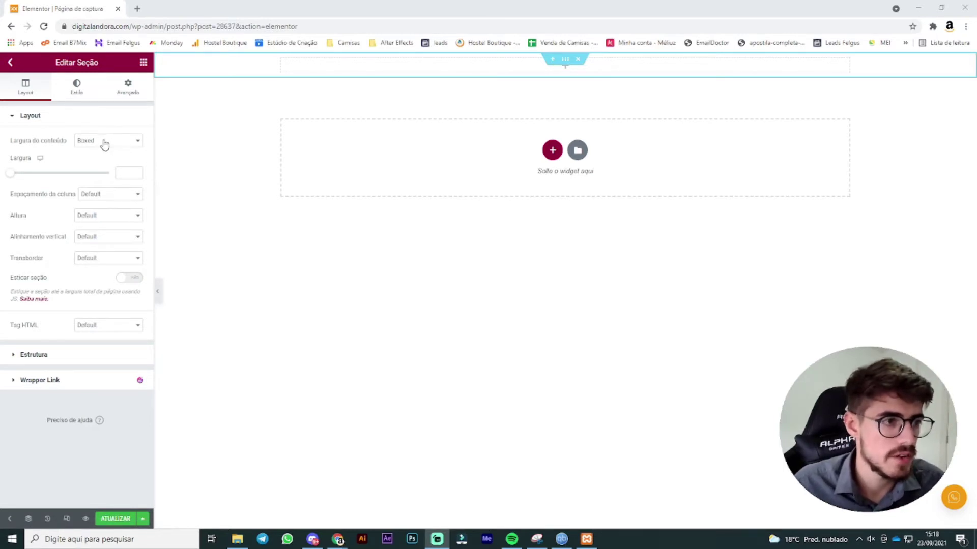
Step: Give the section a 550 px minimum height with the column positioned in the middle
click(97, 216)
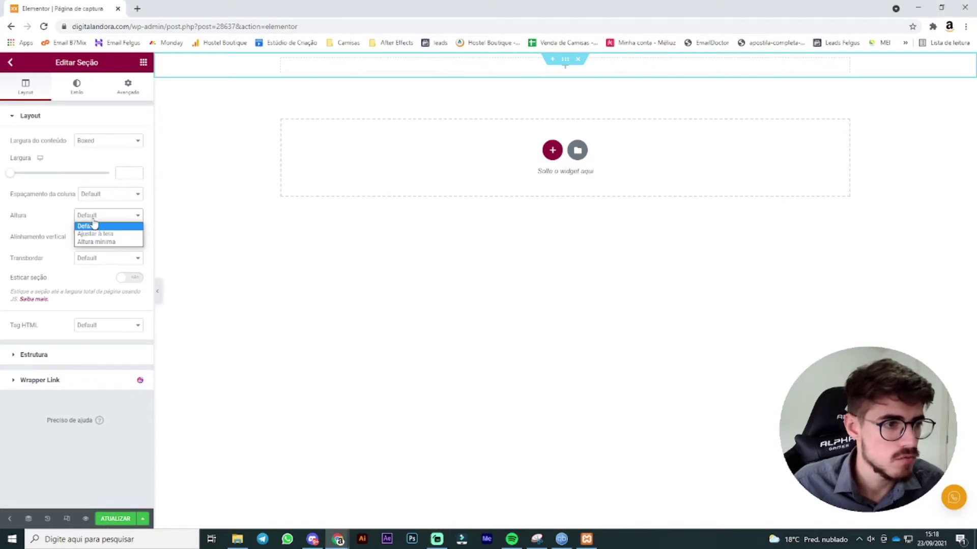
click(113, 242)
double_click(129, 249)
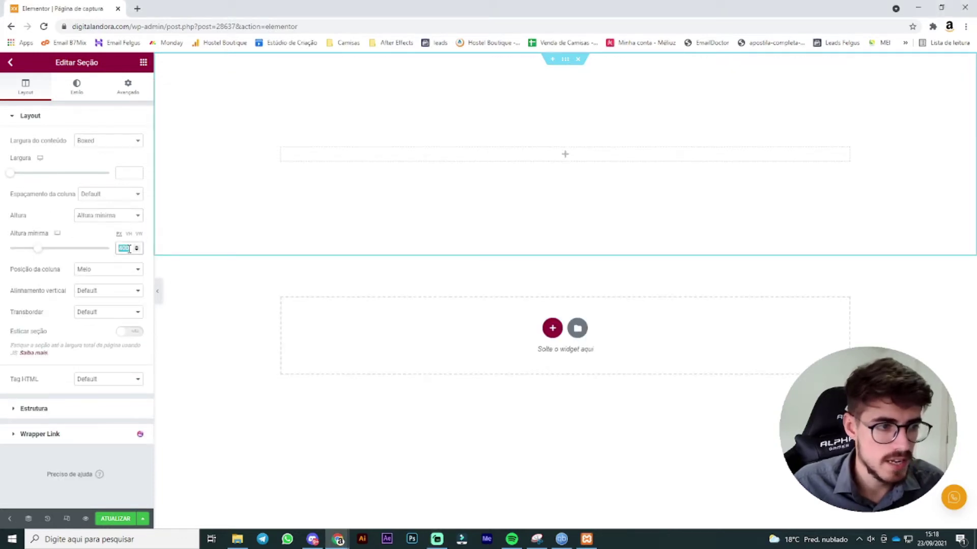
text(550)
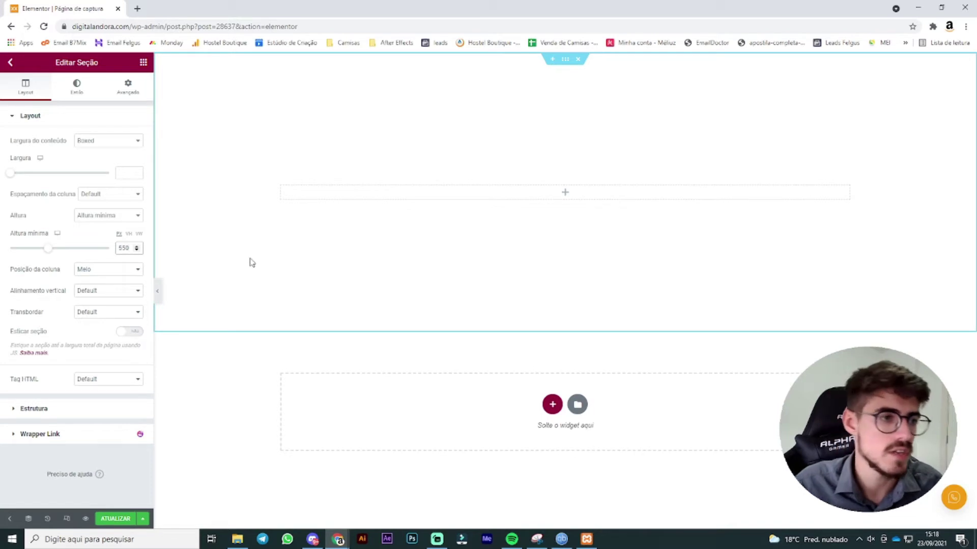
click(108, 269)
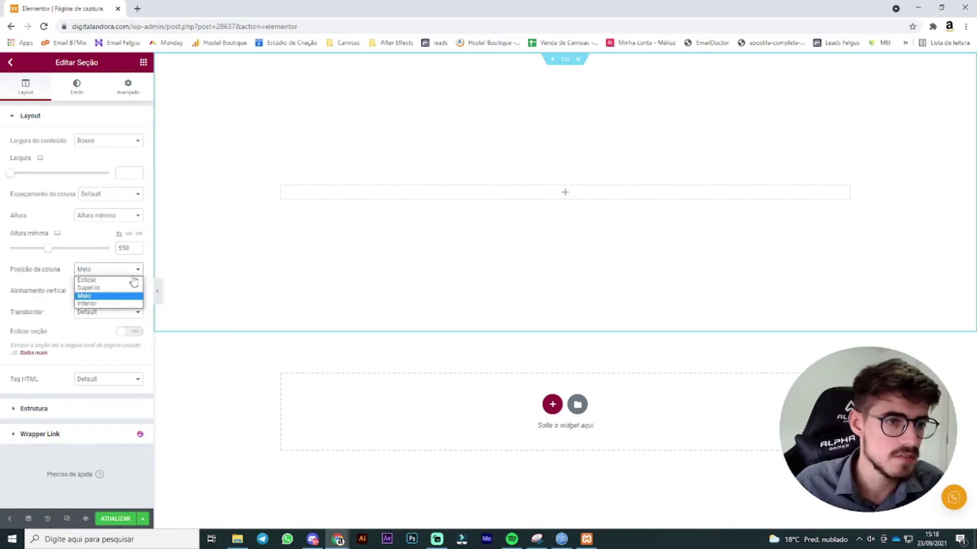
click(102, 295)
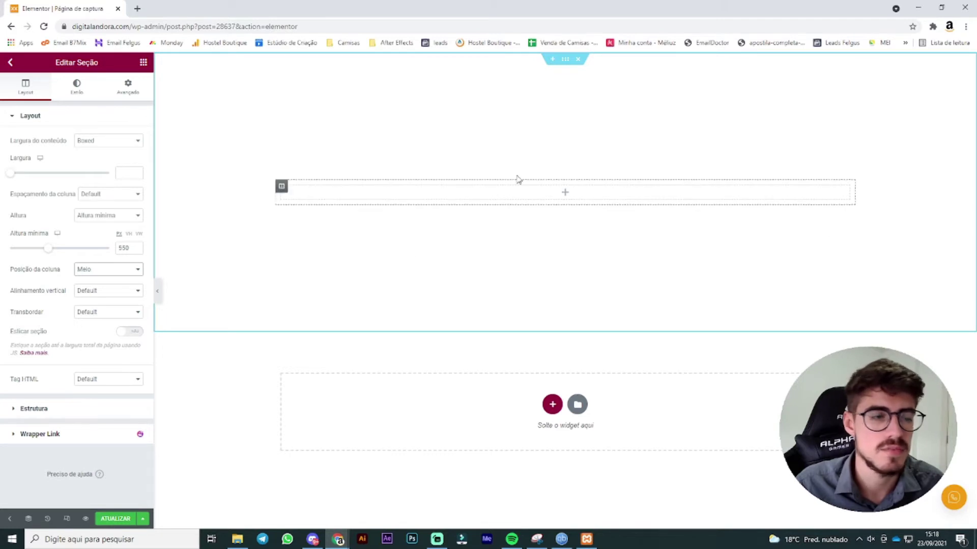
click(76, 86)
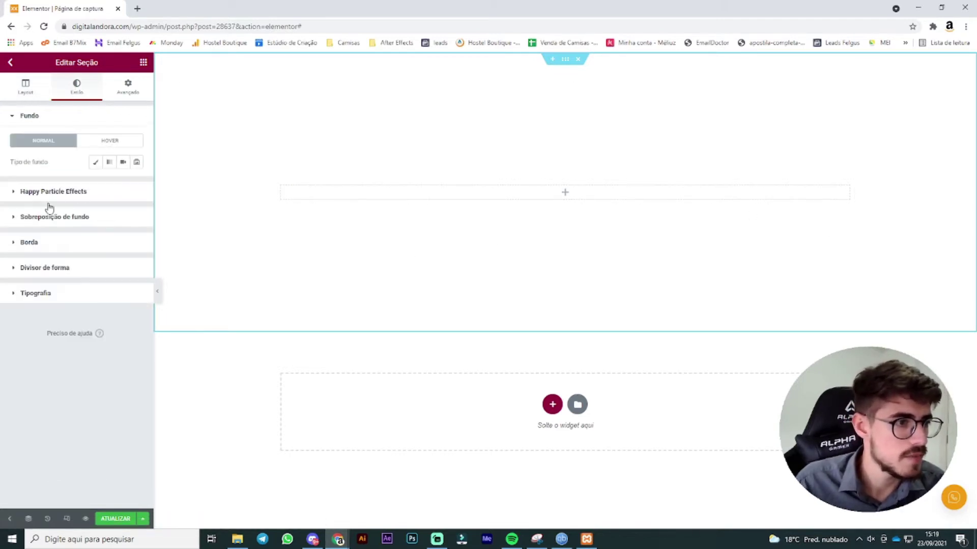
Step: Set the fachada-2 building photo as the section's classic background image
click(95, 163)
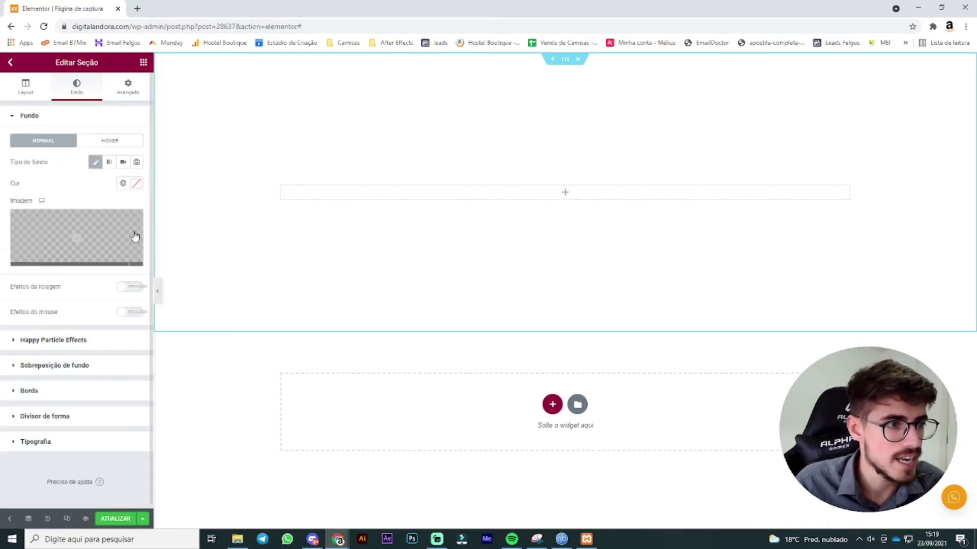
click(101, 231)
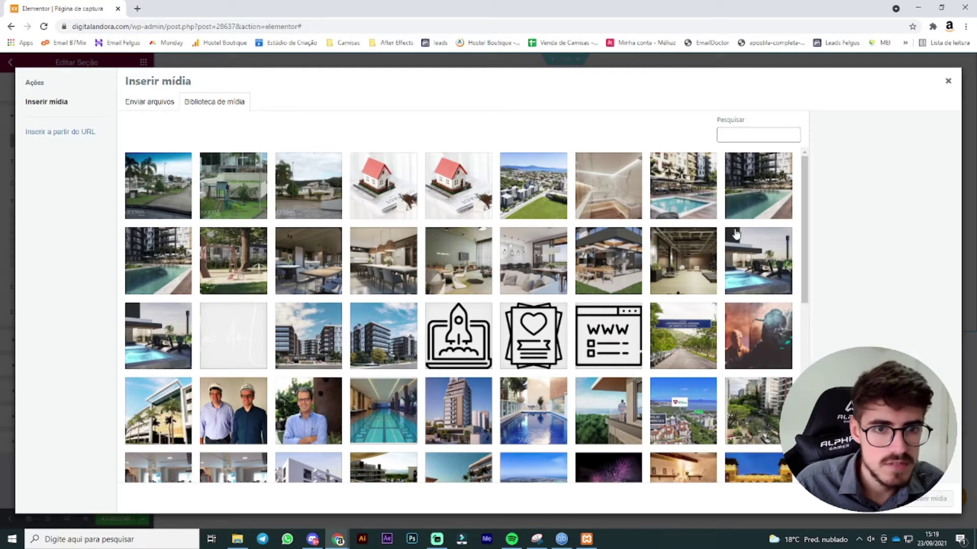
drag(804, 198, 809, 205)
click(314, 333)
click(931, 503)
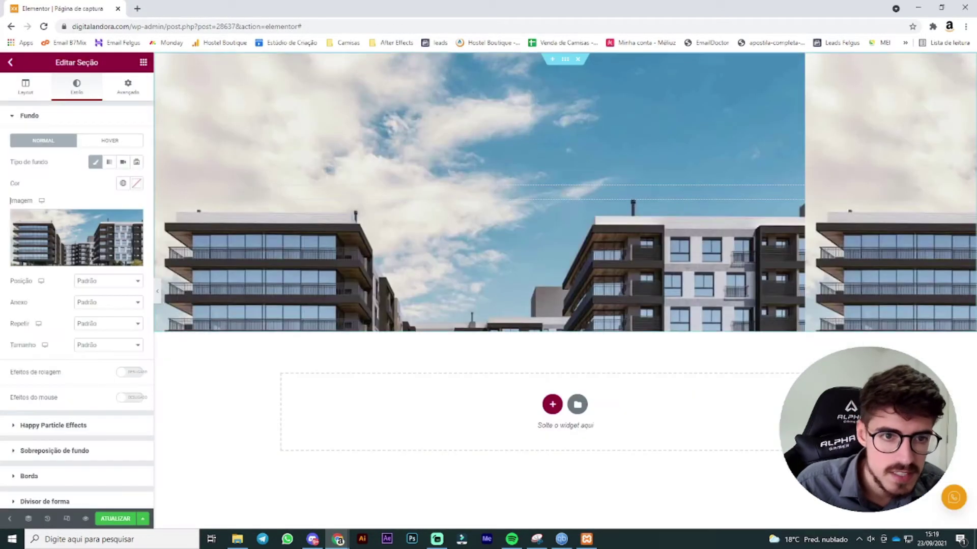
Step: Anchor the background bottom centre, set it to not repeat, and fill the section
click(134, 282)
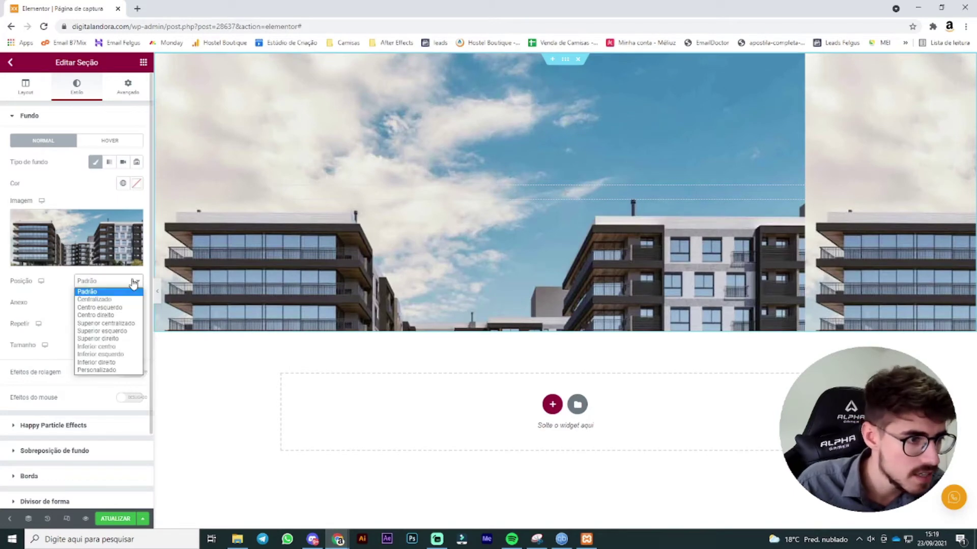
click(114, 347)
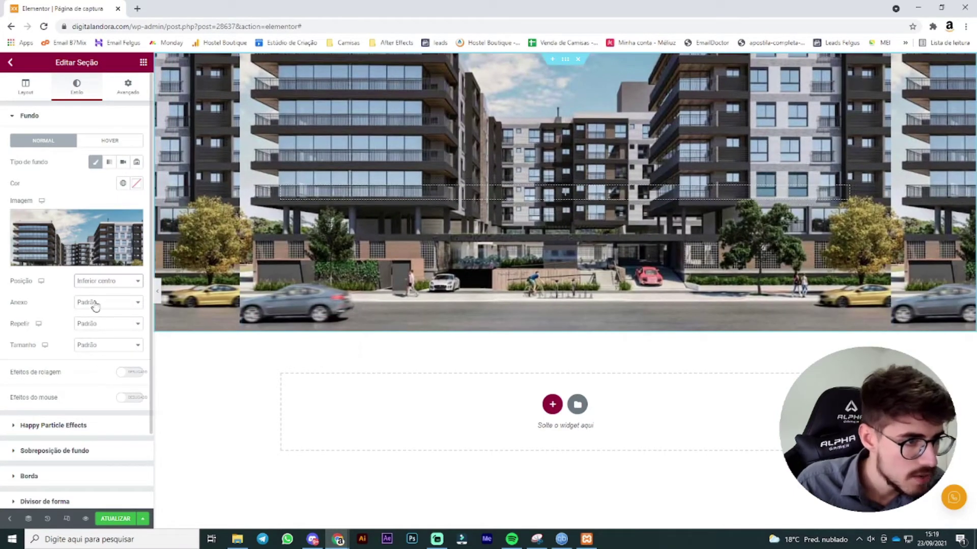
click(95, 303)
click(95, 305)
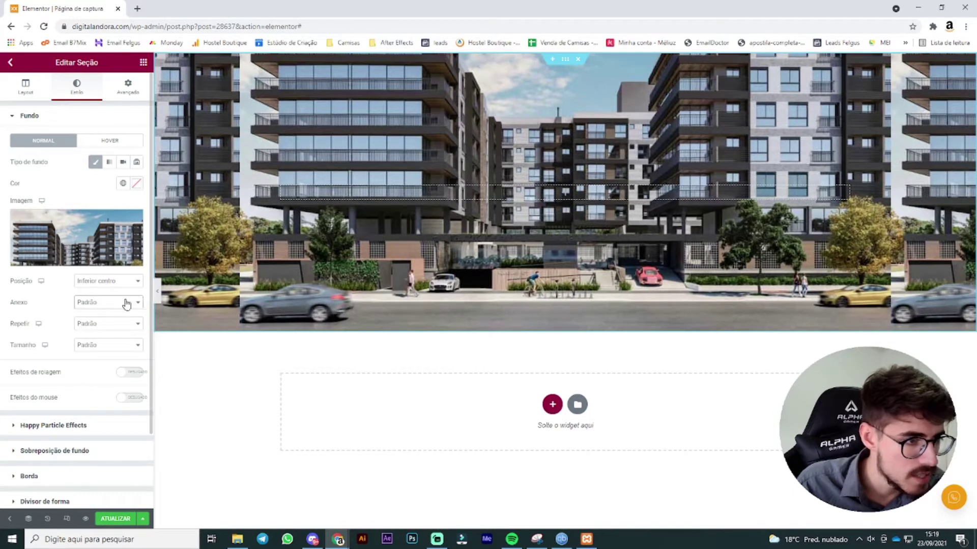
click(106, 327)
click(106, 342)
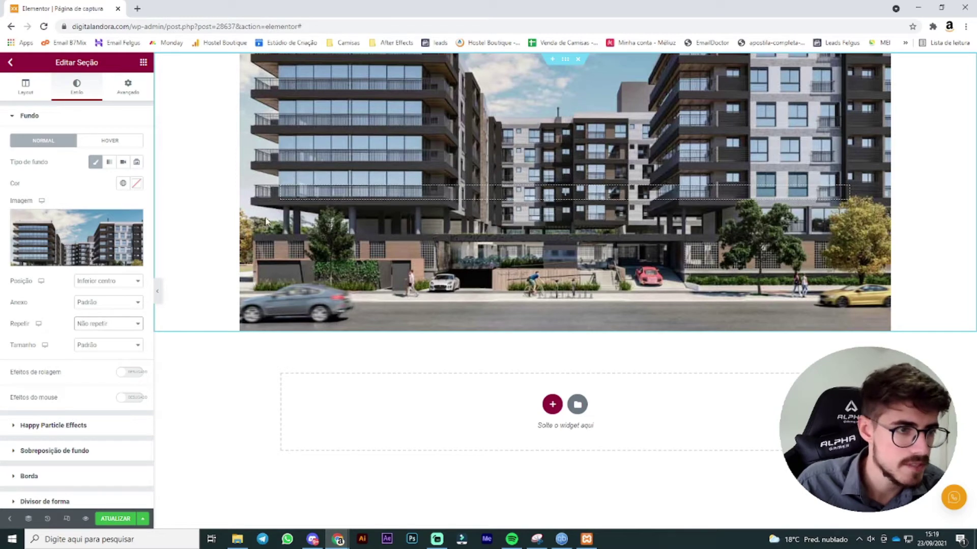
click(125, 347)
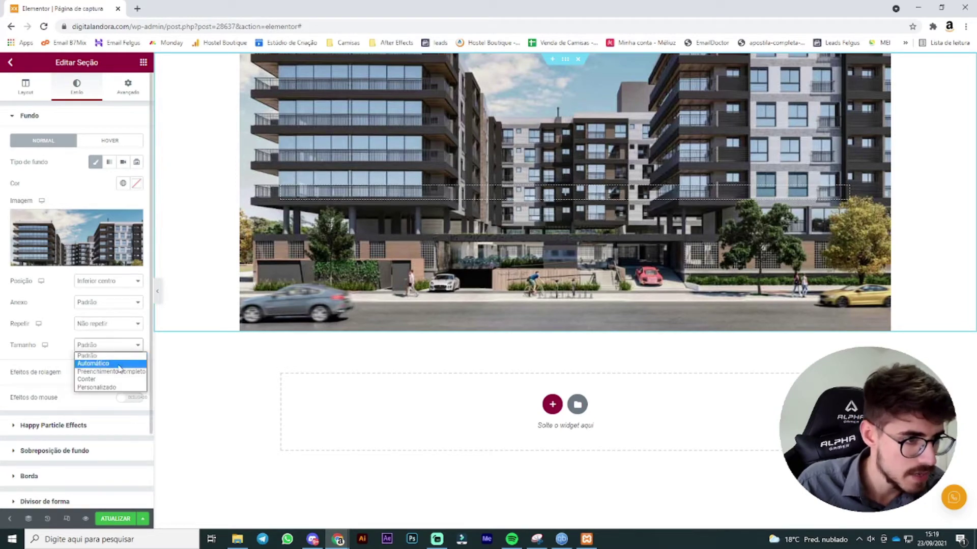
click(119, 365)
click(120, 348)
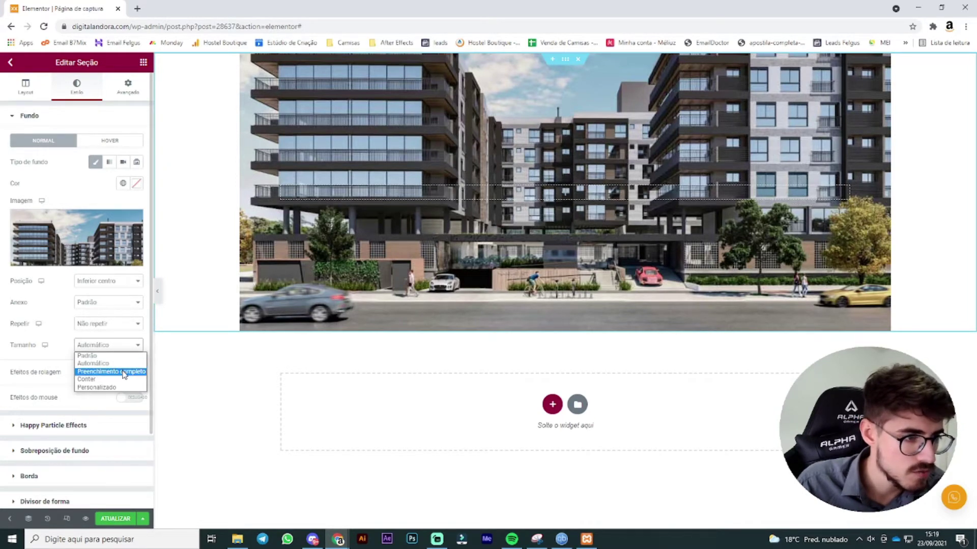
click(123, 371)
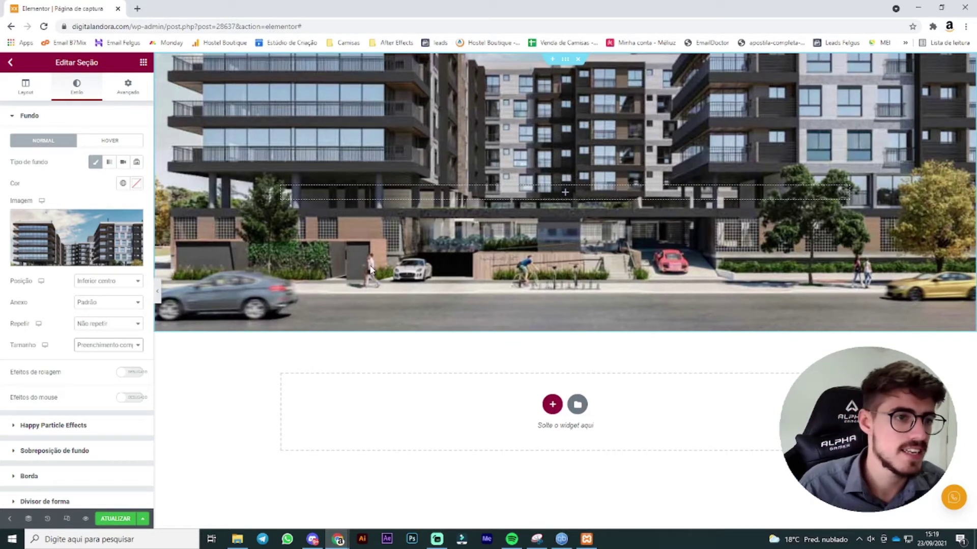
Step: Add a gradient overlay from translucent dark grey to black at 0.89 opacity
click(82, 450)
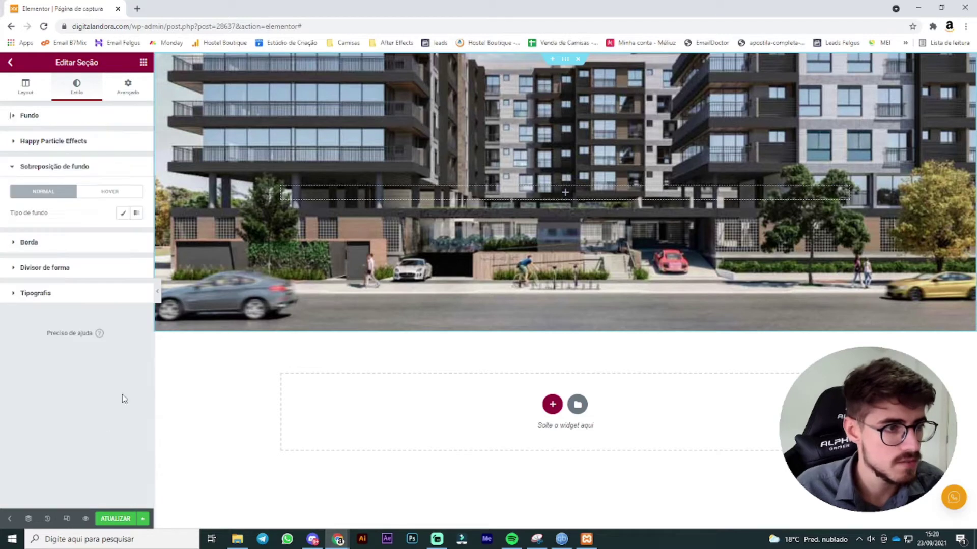
click(136, 214)
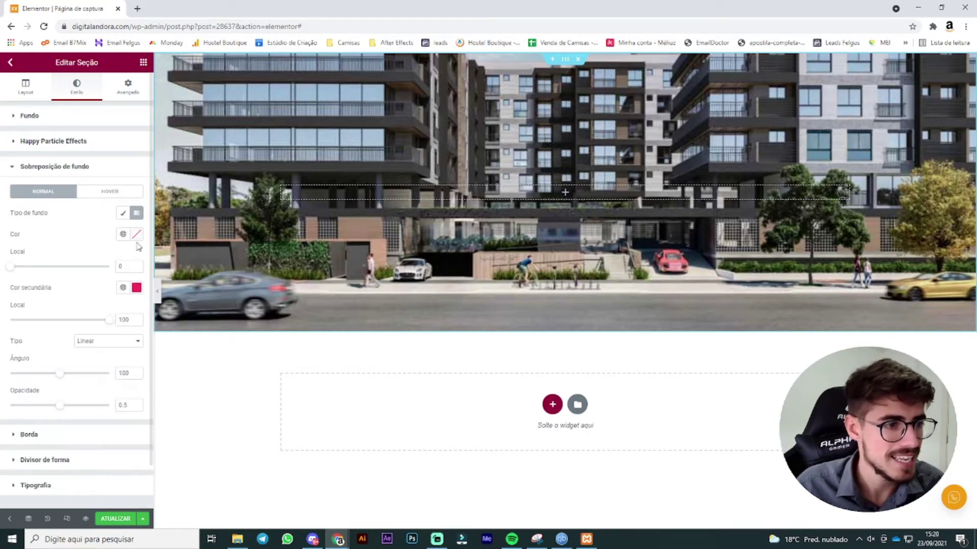
click(137, 235)
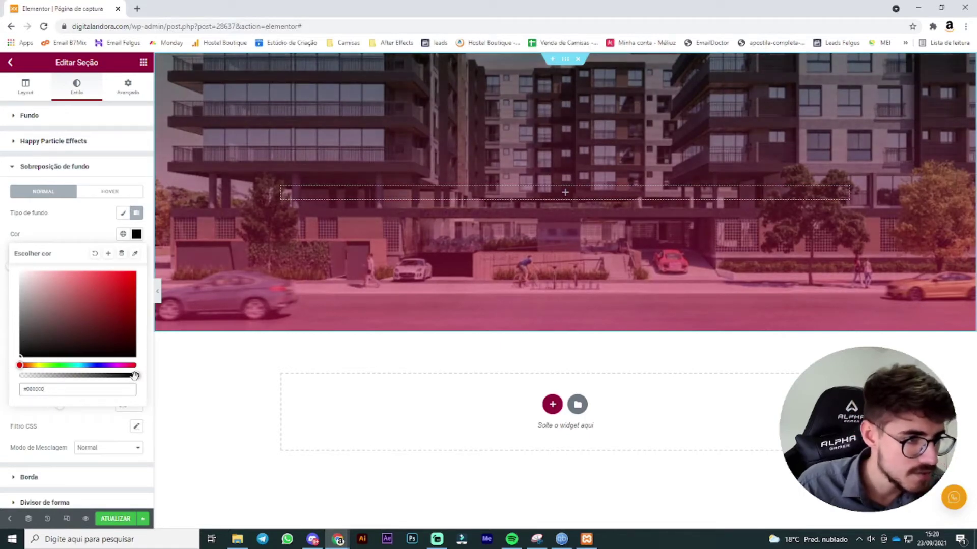
drag(135, 376, 107, 377)
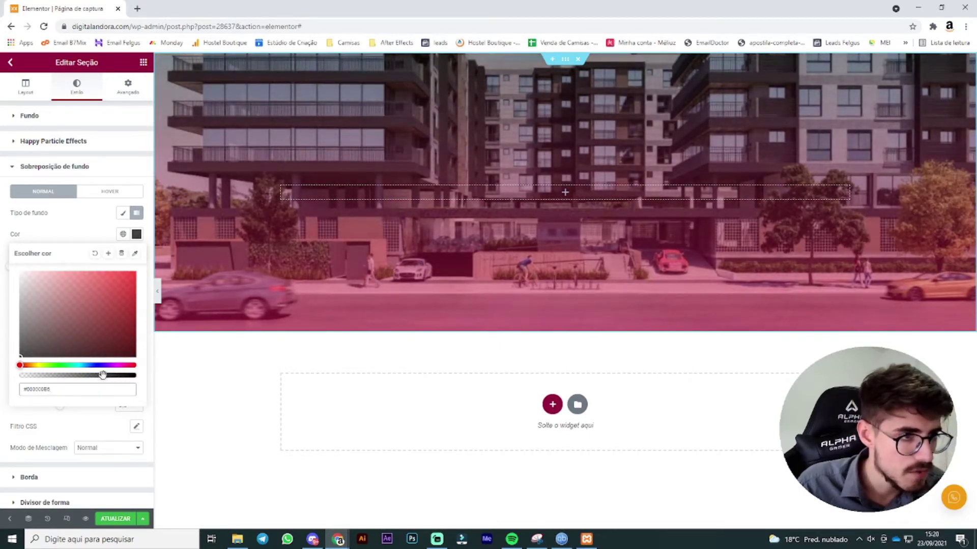
click(75, 211)
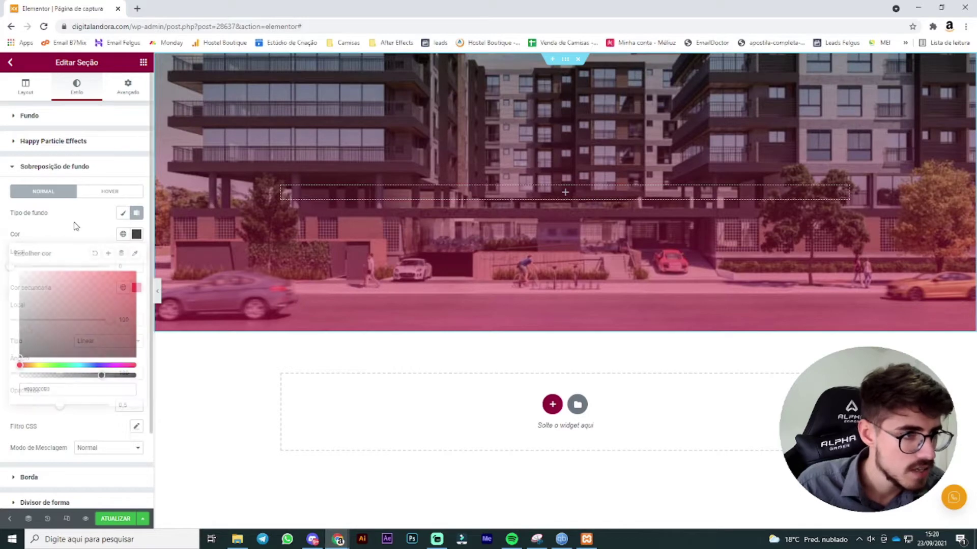
click(136, 287)
mouse_move(81, 356)
mouse_down()
mouse_move(2, 423)
mouse_move(1, 446)
mouse_up()
click(72, 250)
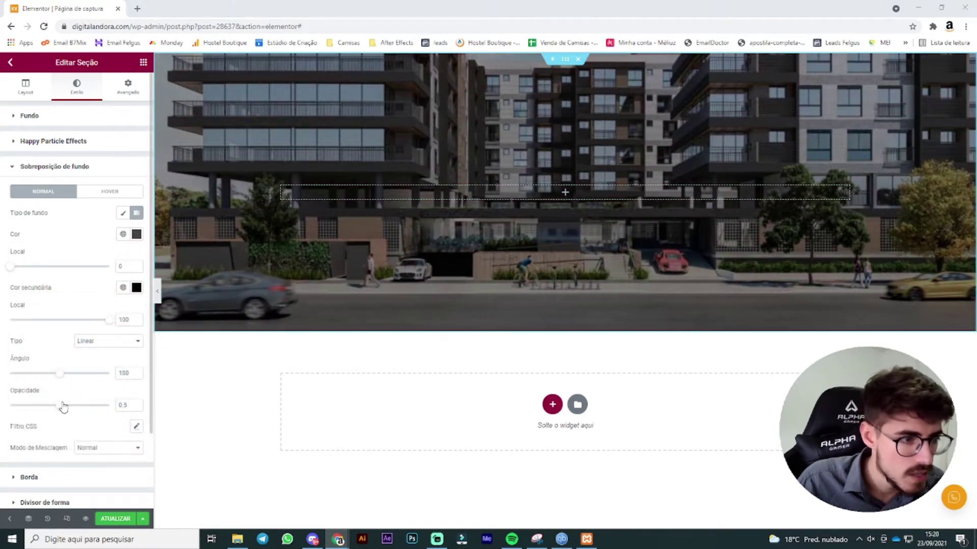
drag(60, 405, 98, 404)
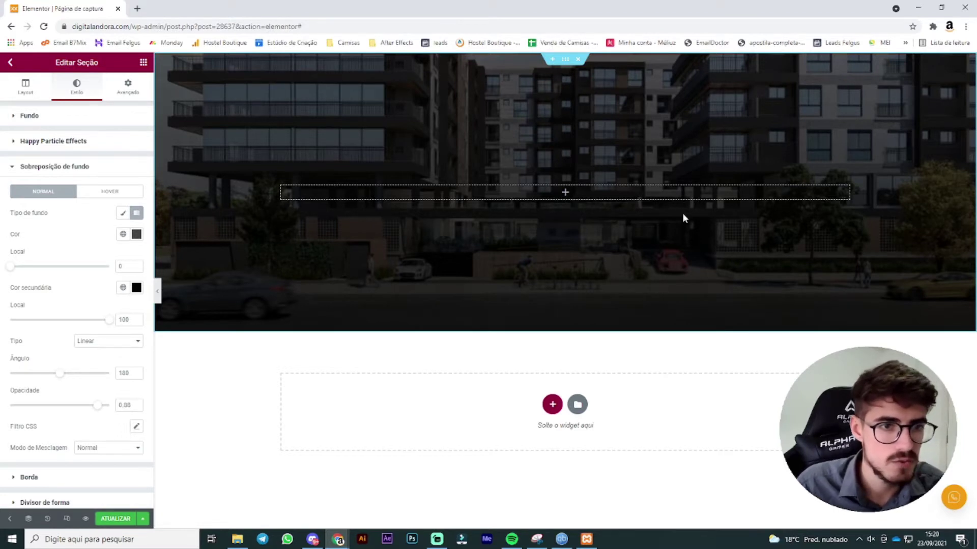
click(143, 63)
Step: Add an image widget with the Vila do Lago logo and a heading widget below it
drag(48, 212, 370, 190)
click(371, 194)
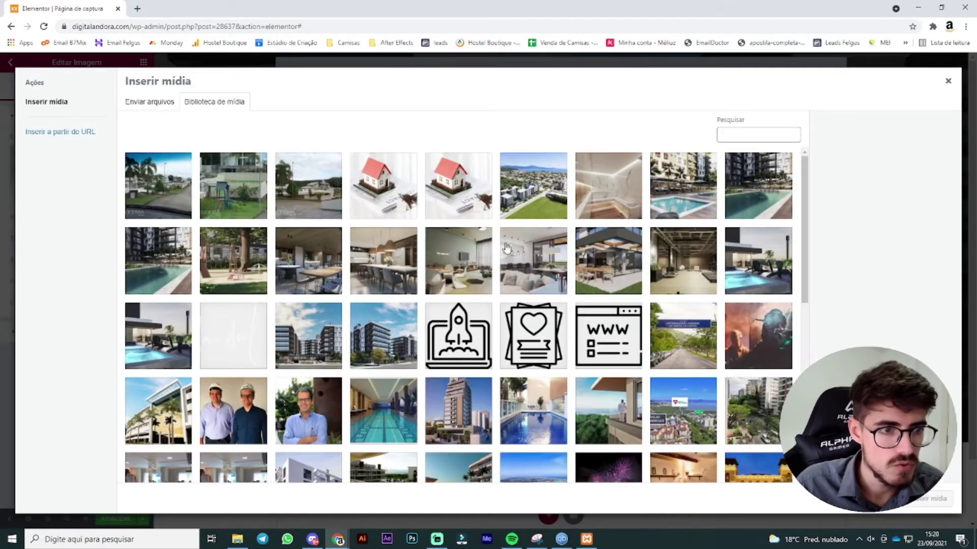
click(220, 347)
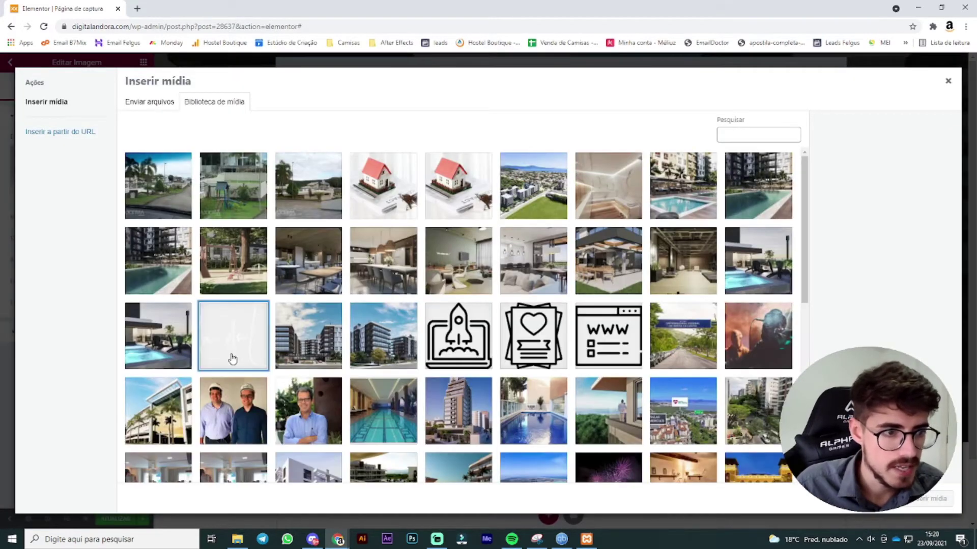
click(932, 498)
drag(113, 162, 559, 224)
click(143, 62)
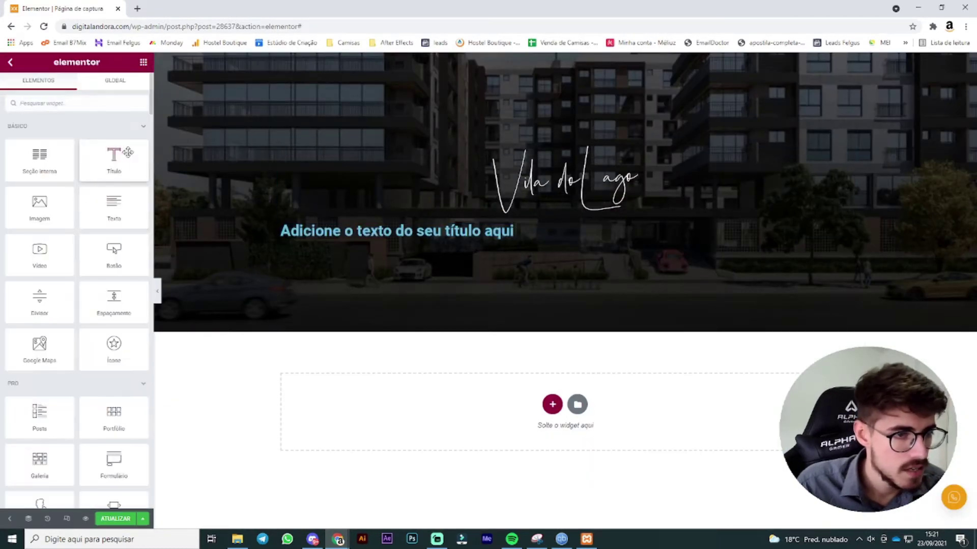
Step: Add a second heading, then centre the first heading and make its text white
drag(121, 152, 553, 235)
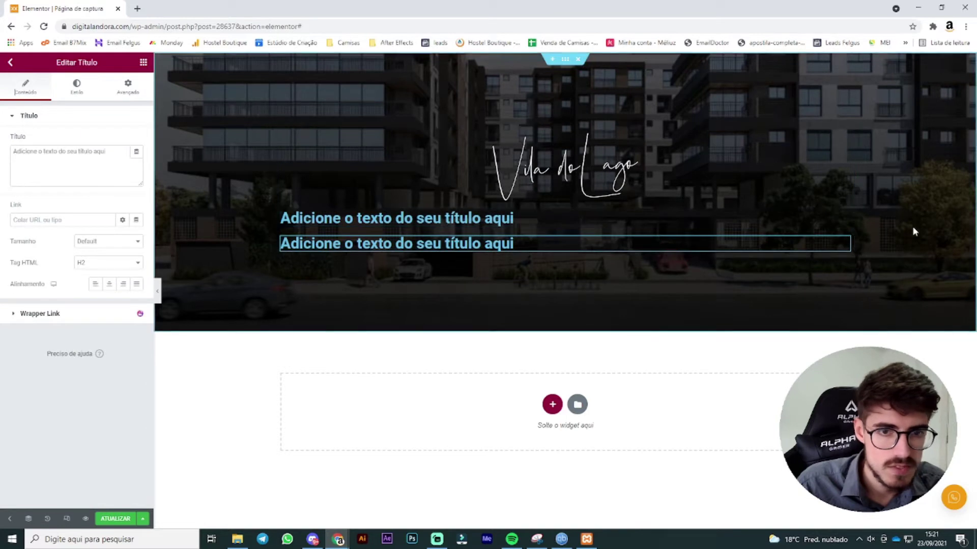
click(844, 218)
click(109, 283)
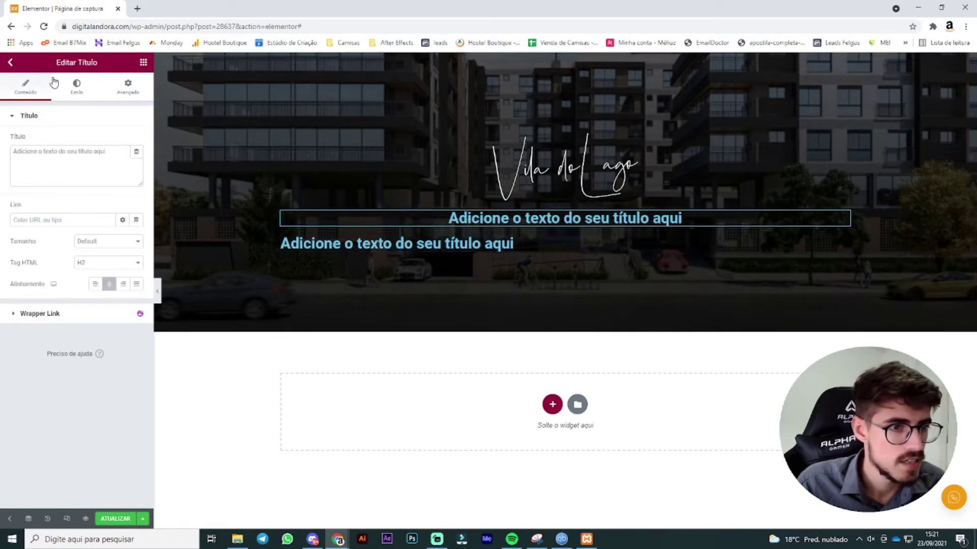
click(83, 91)
click(123, 140)
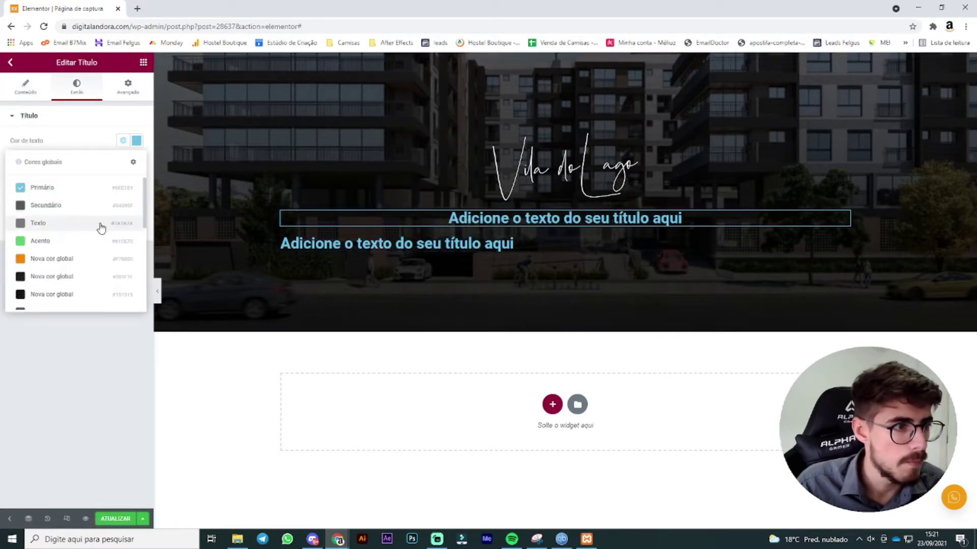
click(137, 143)
click(137, 143)
drag(58, 229, 1, 166)
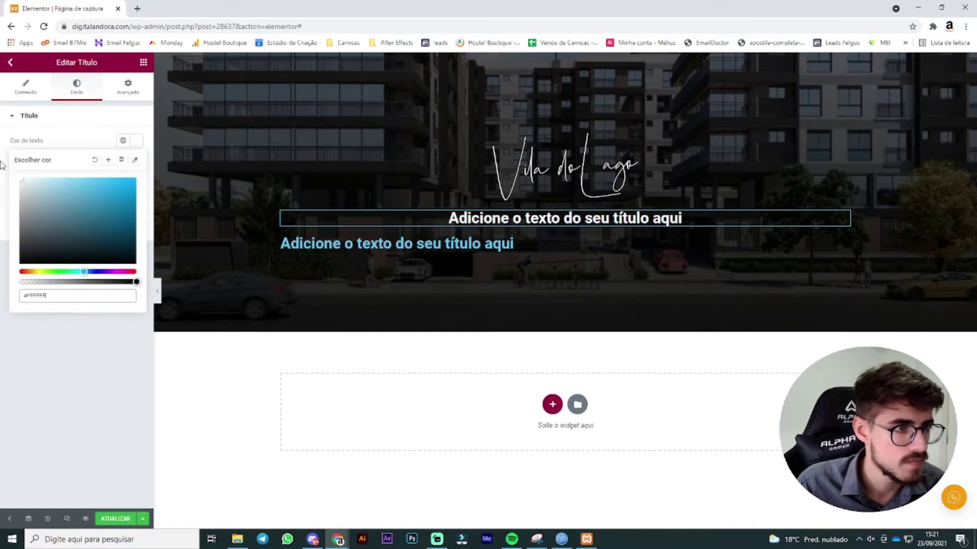
Step: Change the first heading's text to 'Conheça o bairro mais charmoso do Brasil'
click(33, 92)
click(48, 174)
key(ctrl+a)
key(BackSpace)
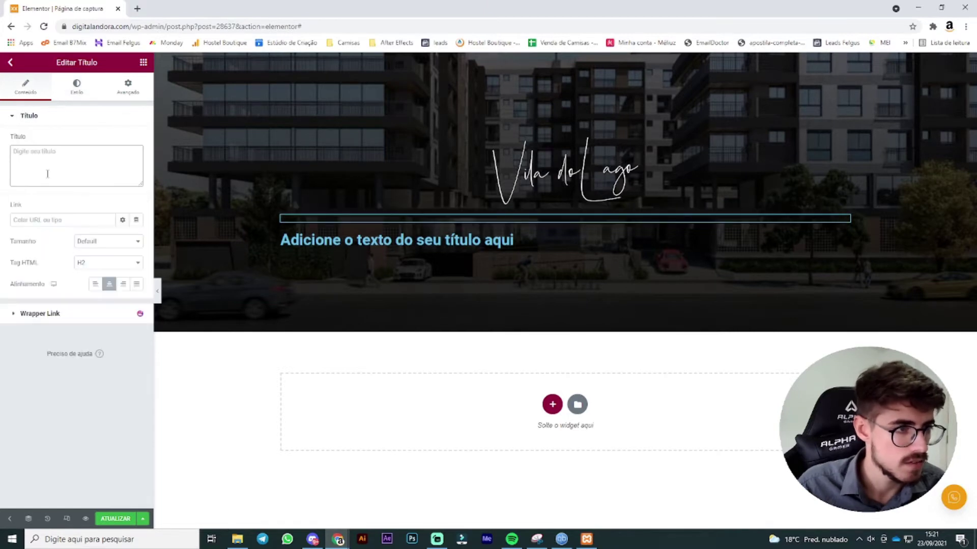
text(Co)
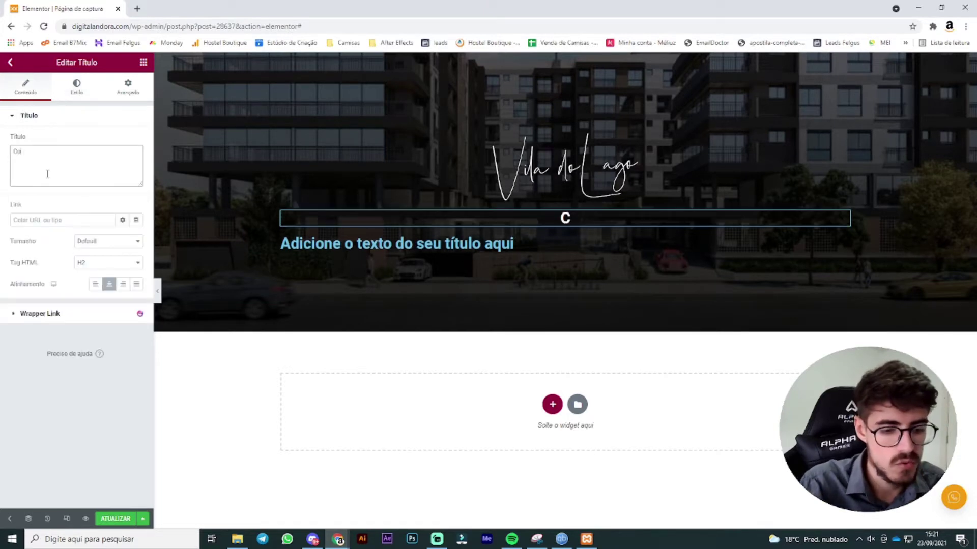
text(nheça o bairro mai)
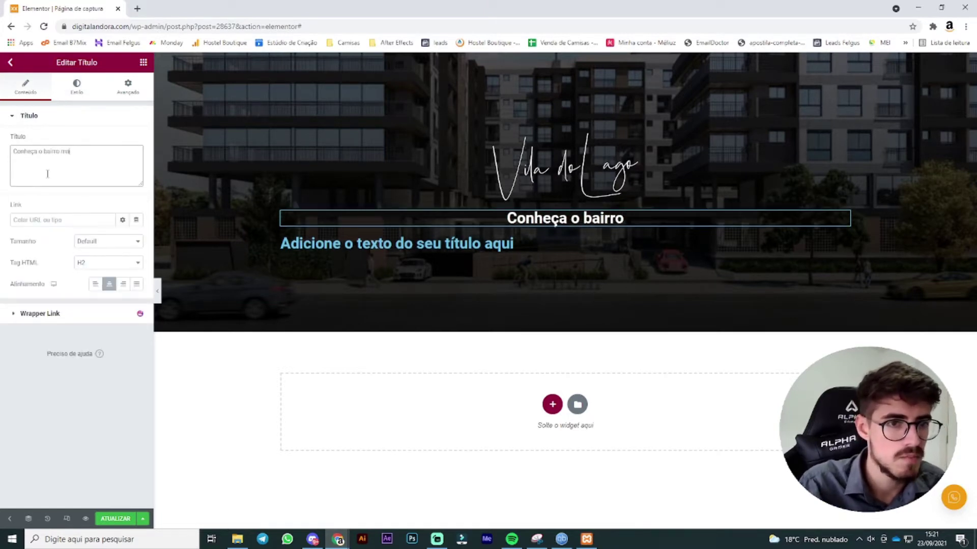
text(s charmoso)
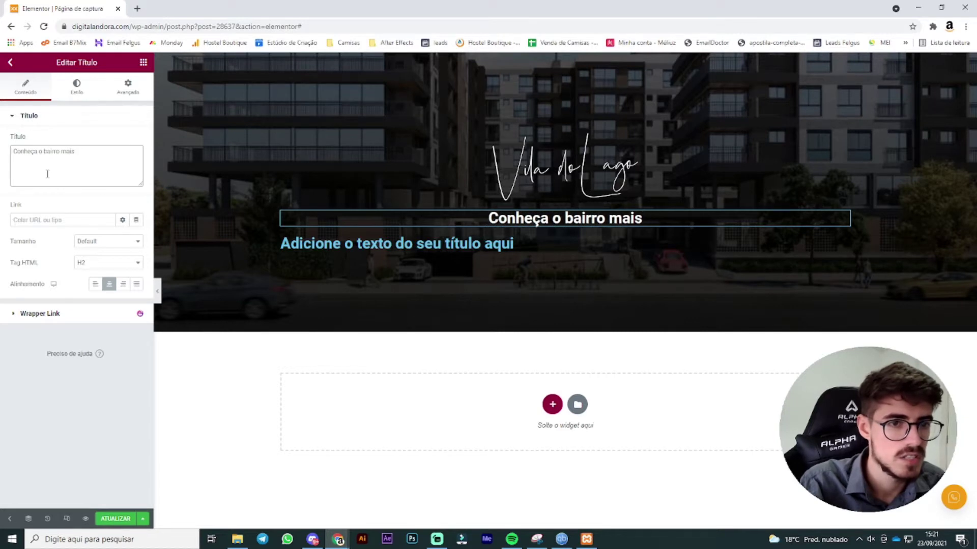
text( do )
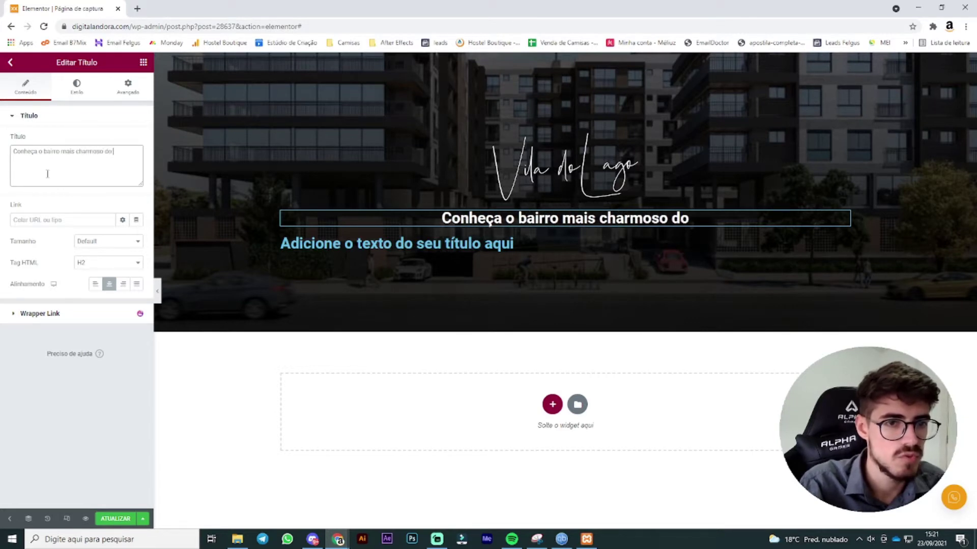
text(Brasil)
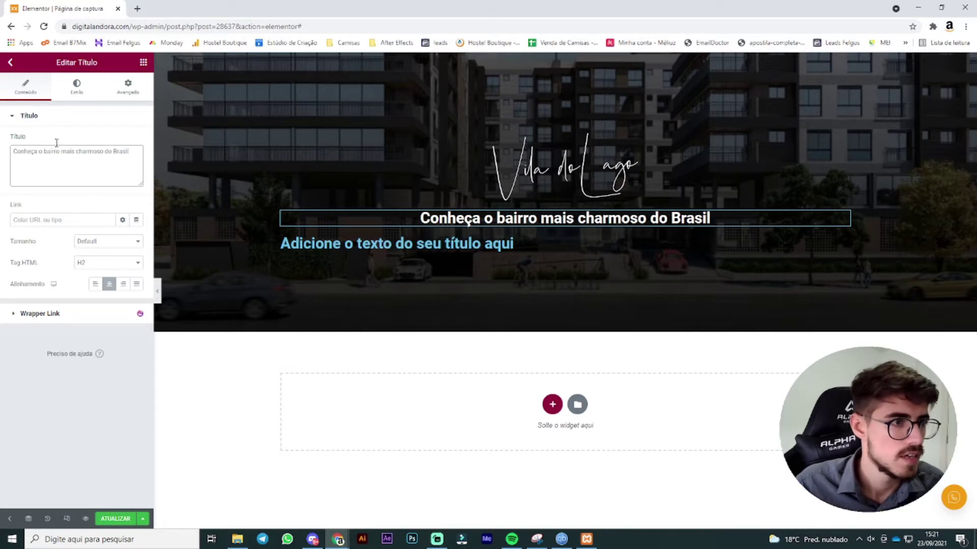
Step: Set the heading typography to Maven Pro at size 38
click(77, 94)
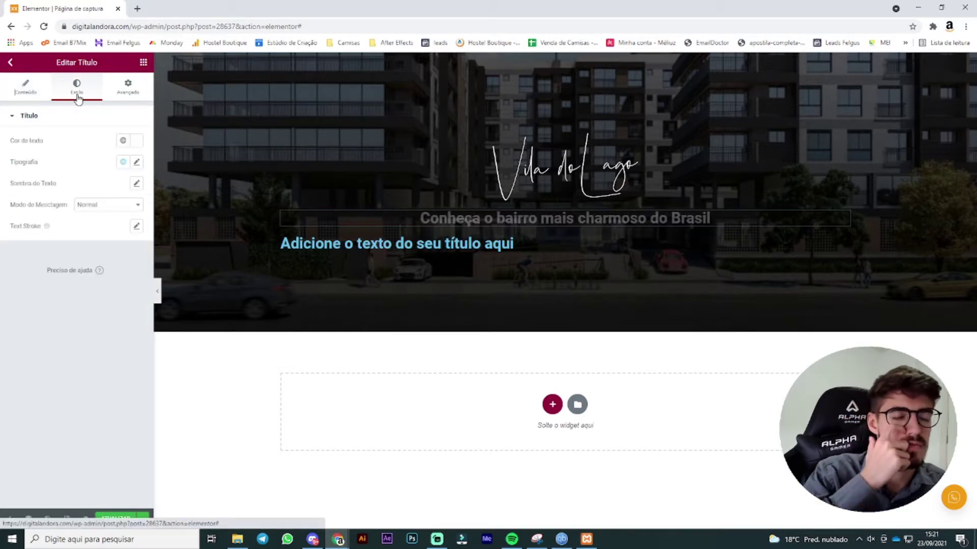
click(137, 162)
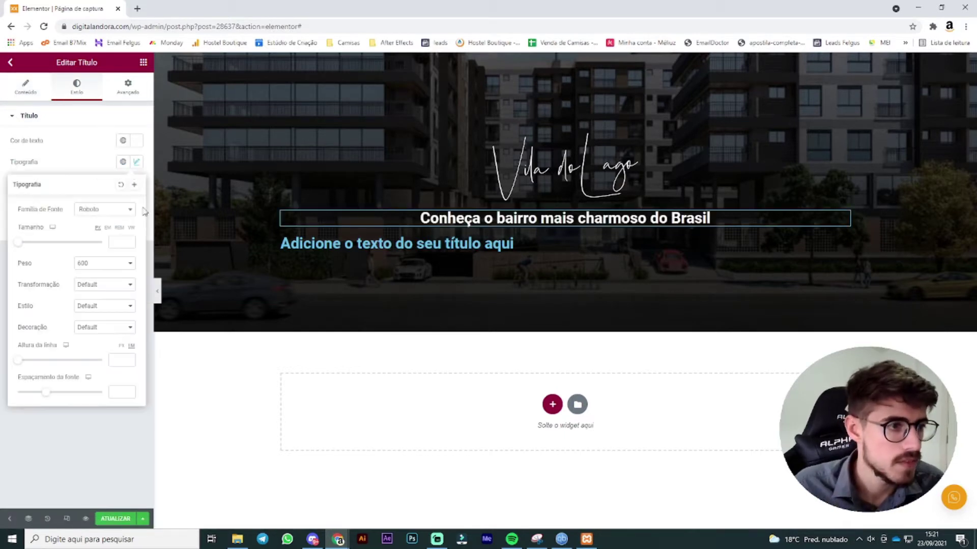
click(112, 209)
text(maven pro)
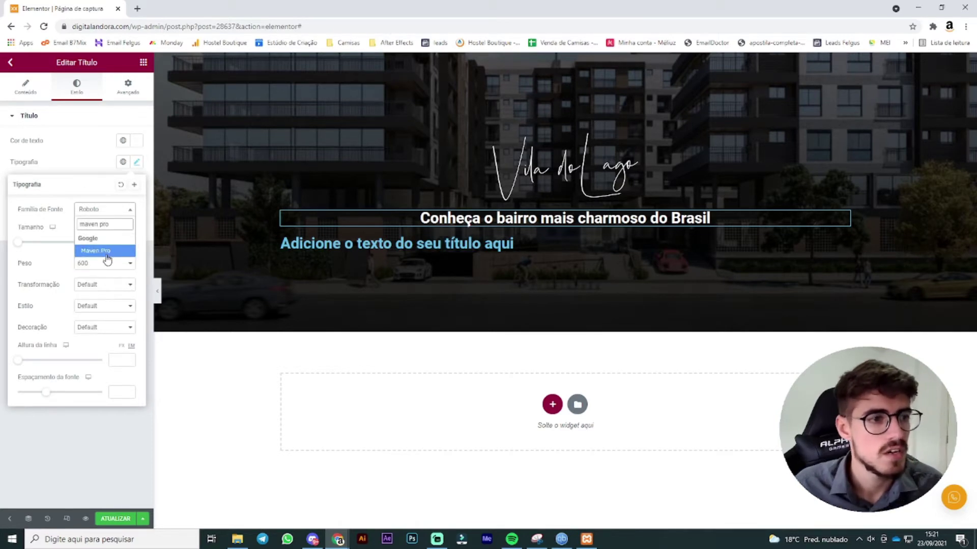
click(107, 251)
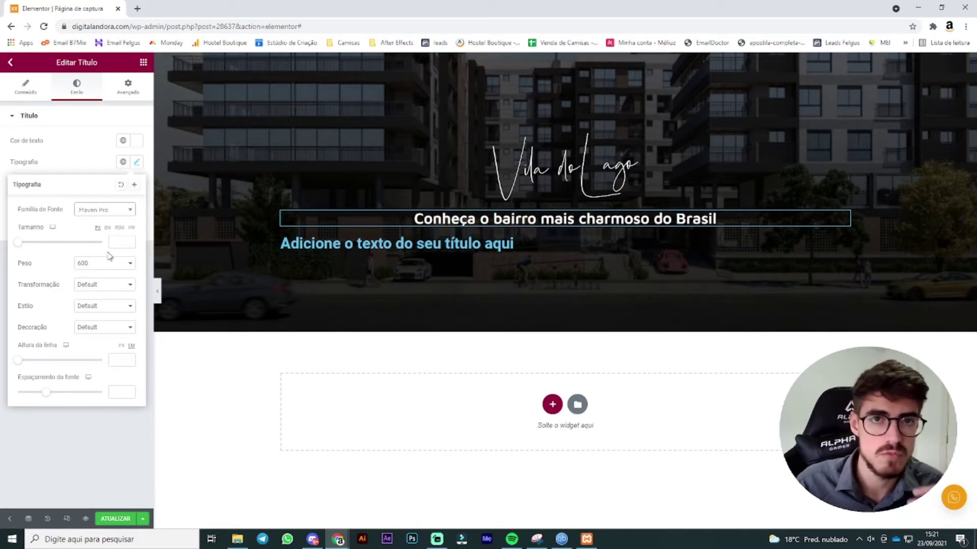
click(123, 242)
text(38)
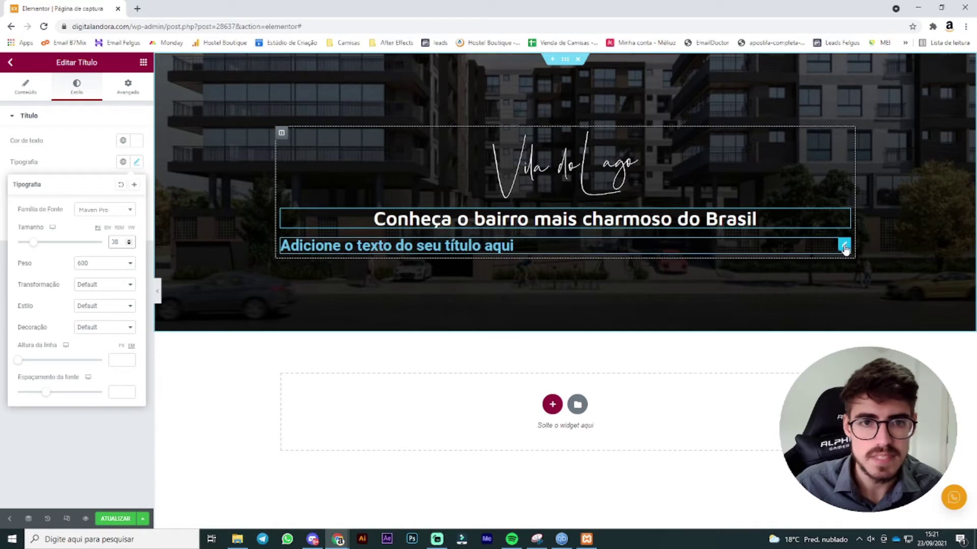
Step: Centre the subtitle, change it to 'Jurerê internacional - Florianópolis' and make it white
click(829, 243)
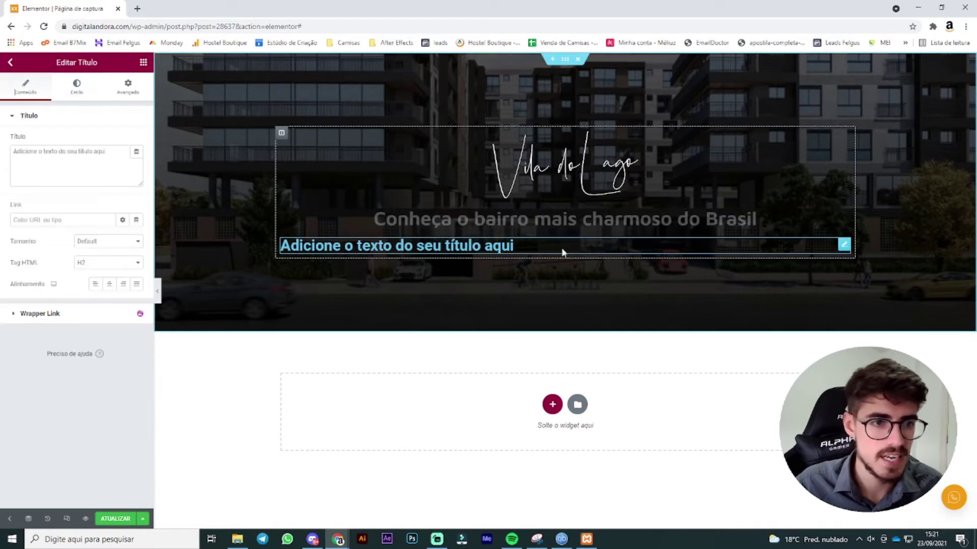
click(109, 284)
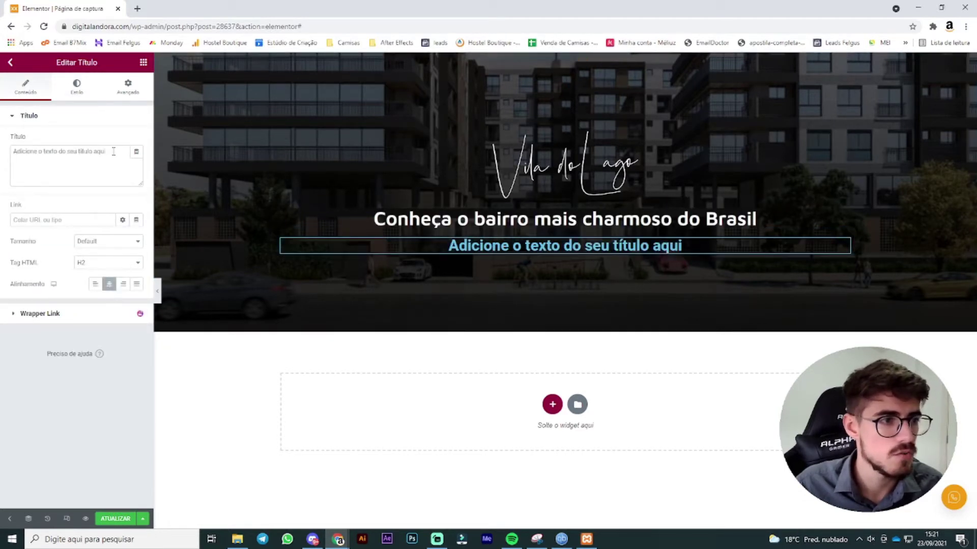
drag(114, 152, 8, 147)
text(J)
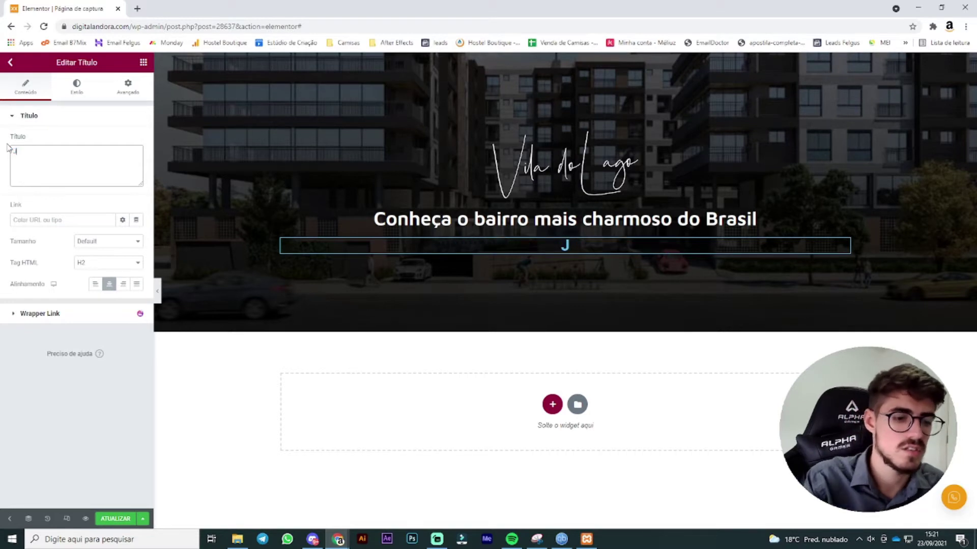
text(urerê in)
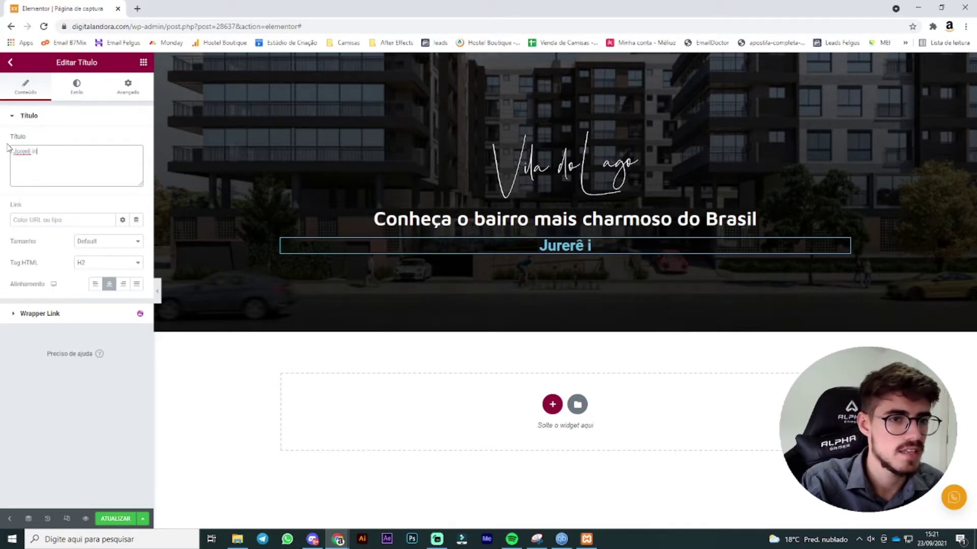
text(ternacional - F)
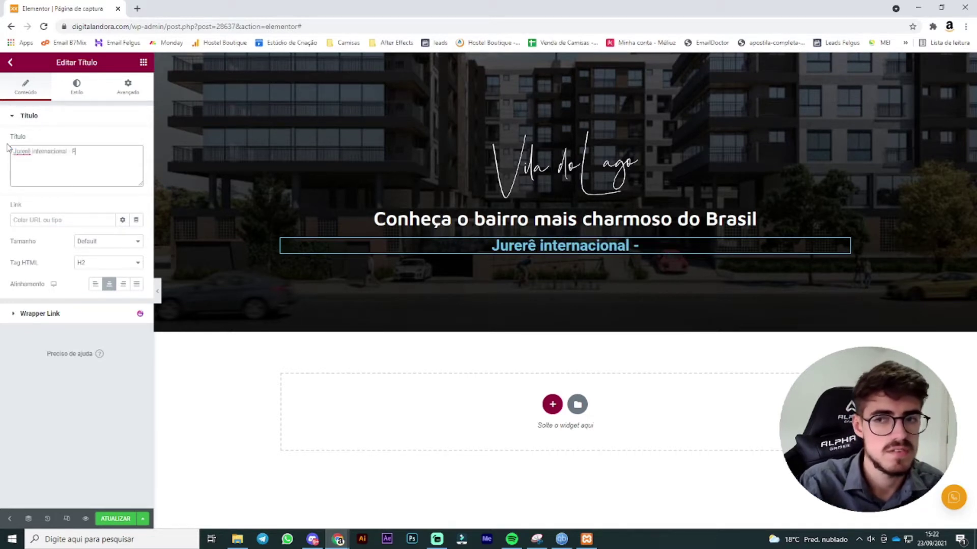
text(lorianópolis)
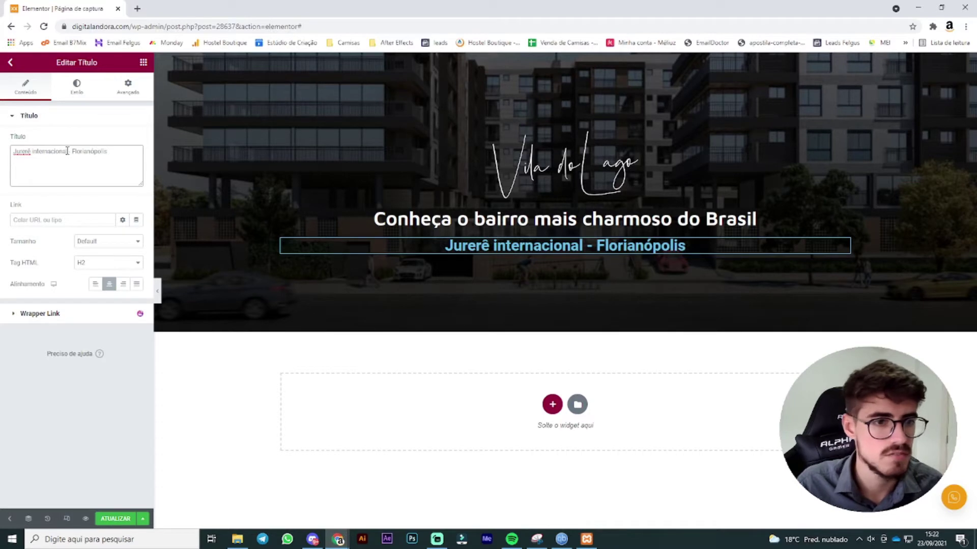
click(77, 87)
click(137, 140)
drag(95, 201, 3, 139)
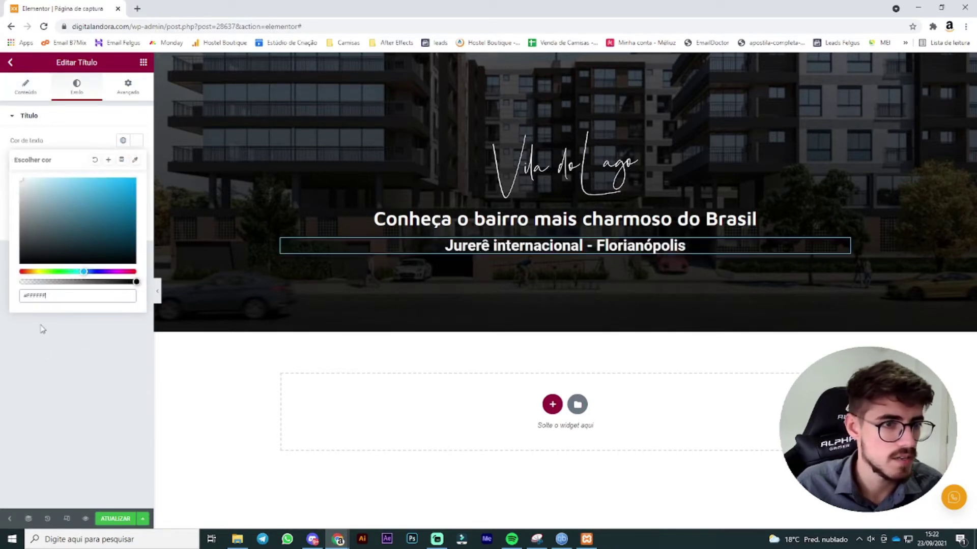
click(40, 328)
Step: Set the subtitle font to Maven Pro at size 28
click(137, 162)
click(105, 209)
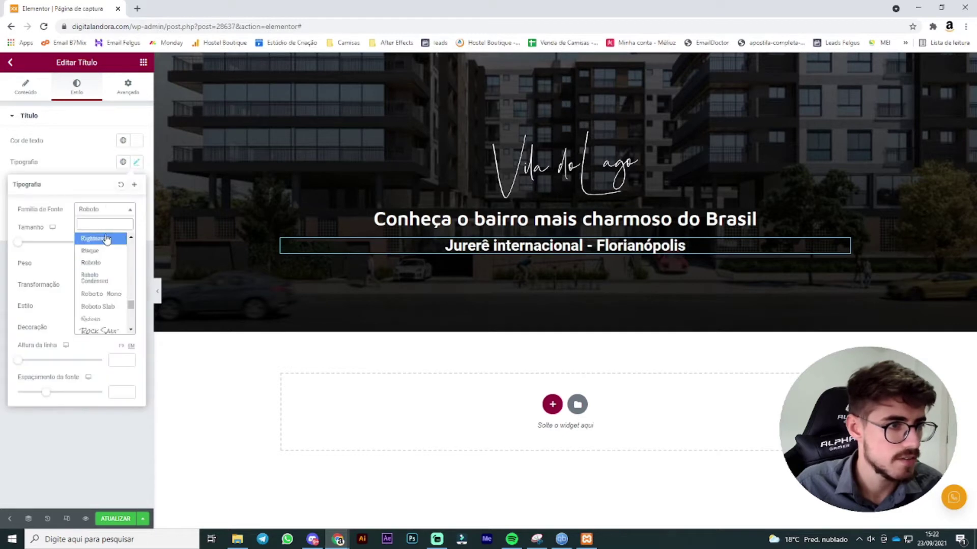
text(maven pr)
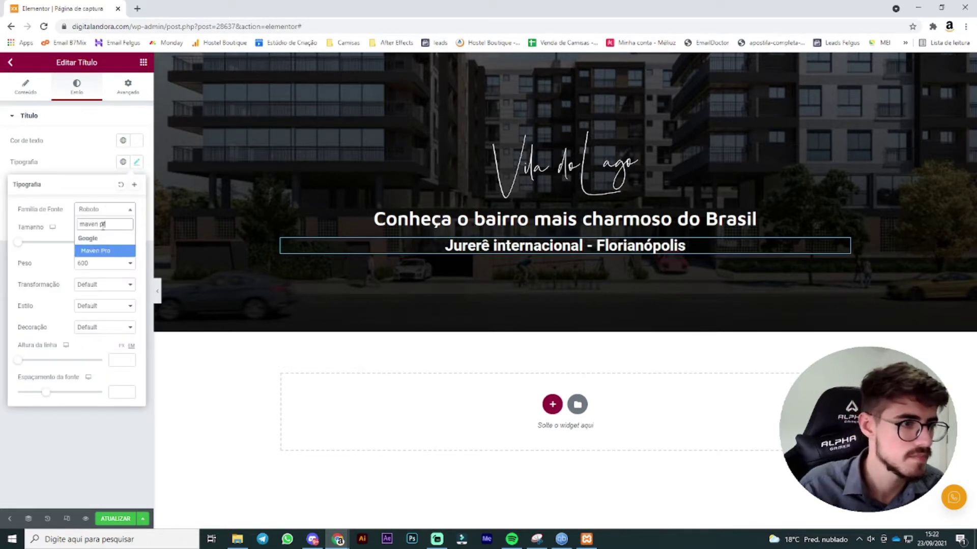
click(105, 251)
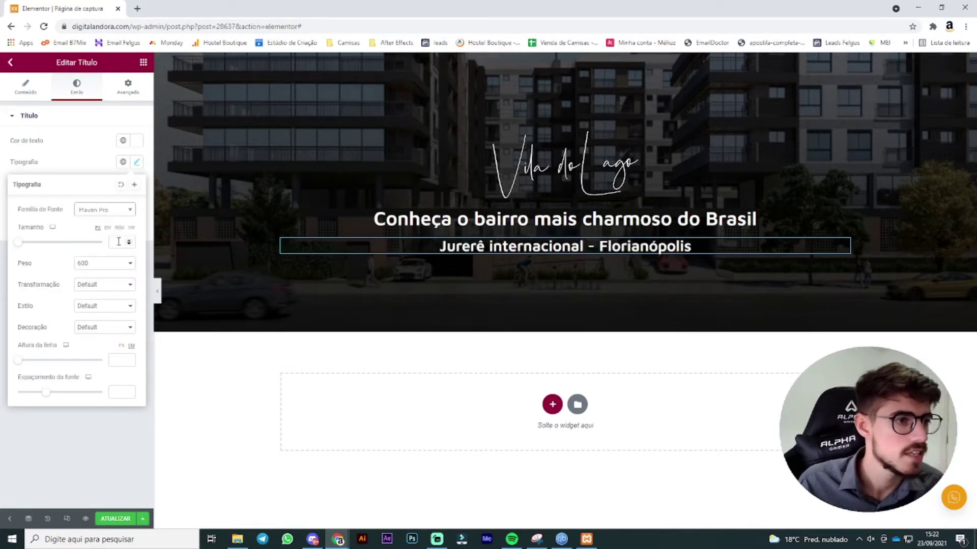
click(116, 242)
text(20)
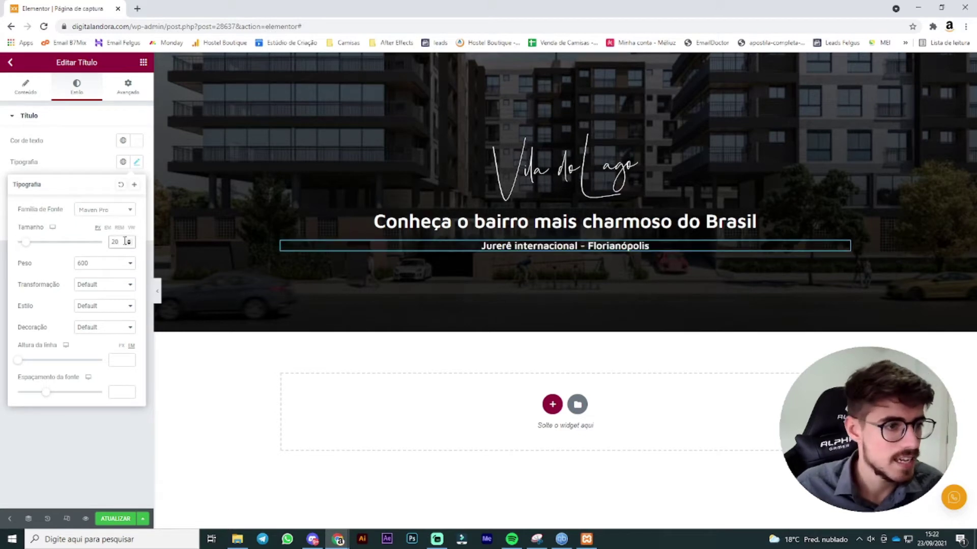
click(129, 239)
click(129, 239)
click(130, 240)
click(129, 240)
click(130, 239)
click(129, 240)
click(129, 240)
click(129, 239)
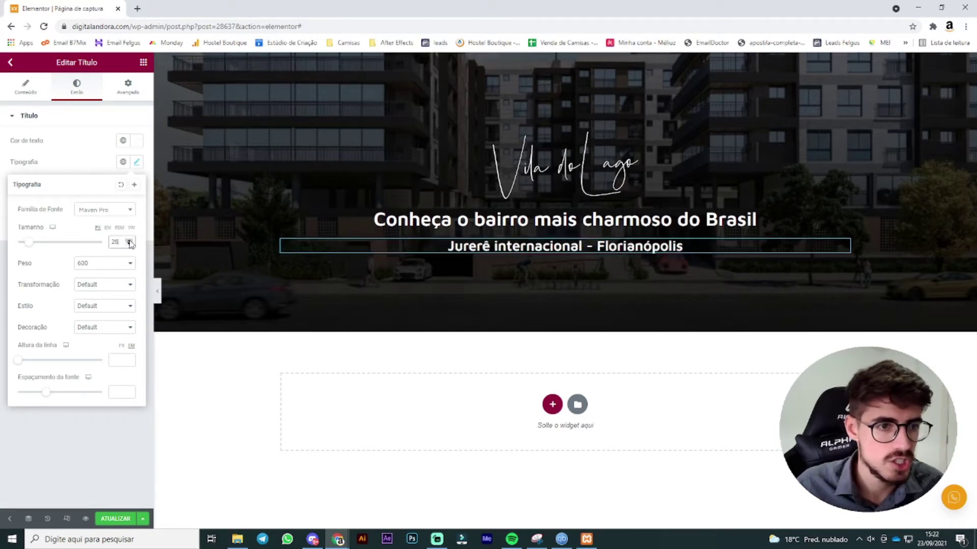
Step: Set the subtitle font weight to 500
click(87, 171)
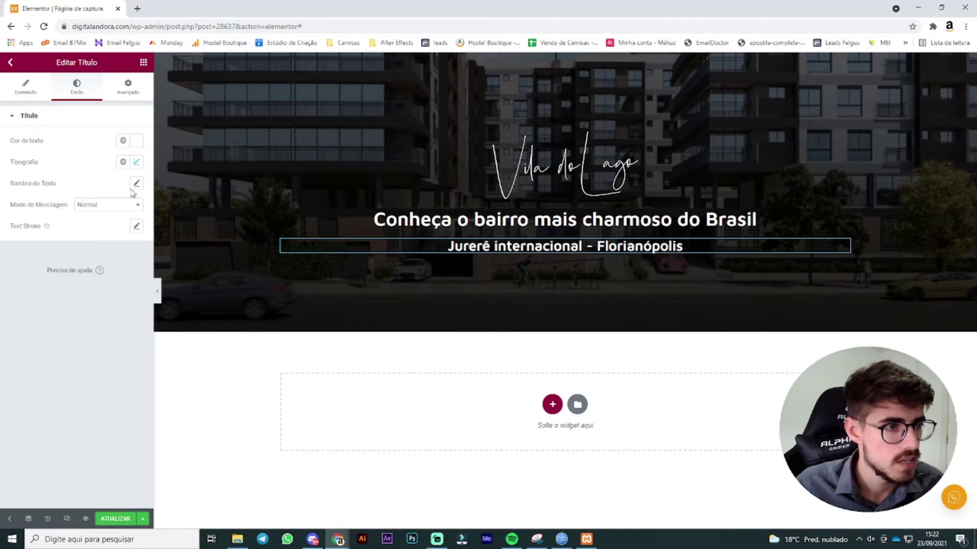
click(136, 163)
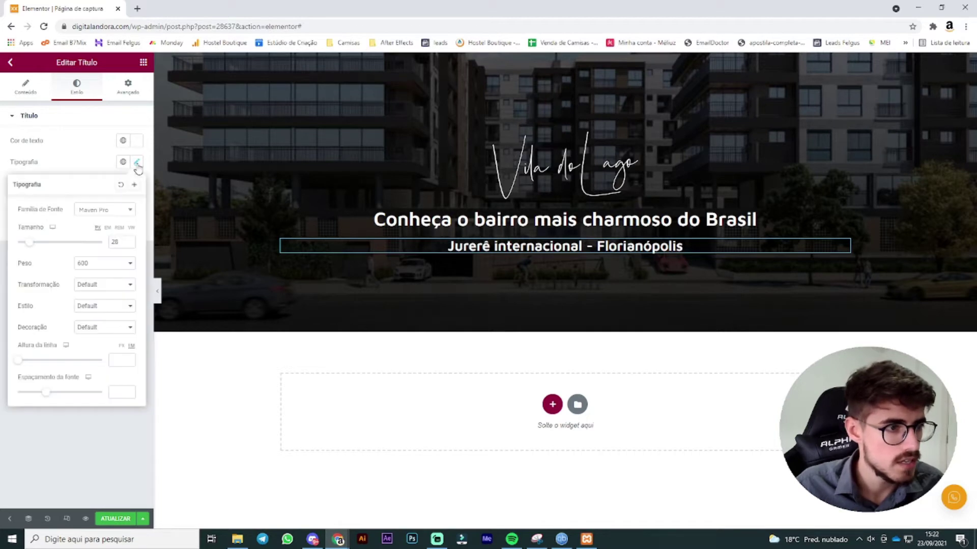
click(100, 264)
click(111, 299)
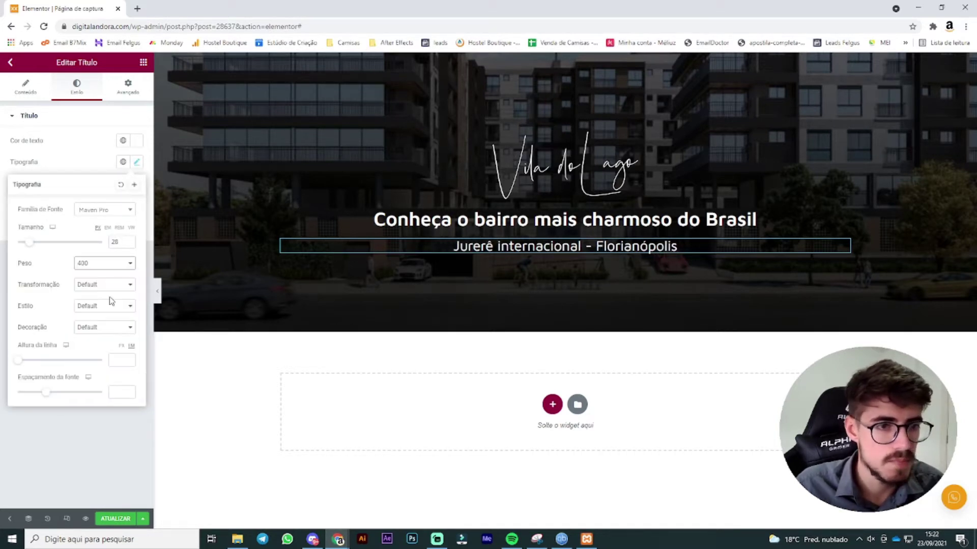
click(102, 264)
click(100, 307)
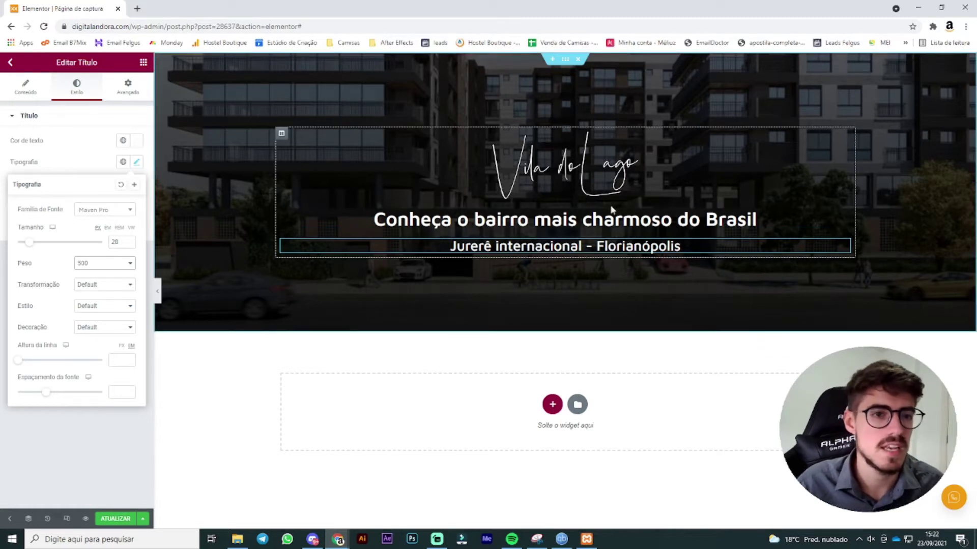
click(144, 63)
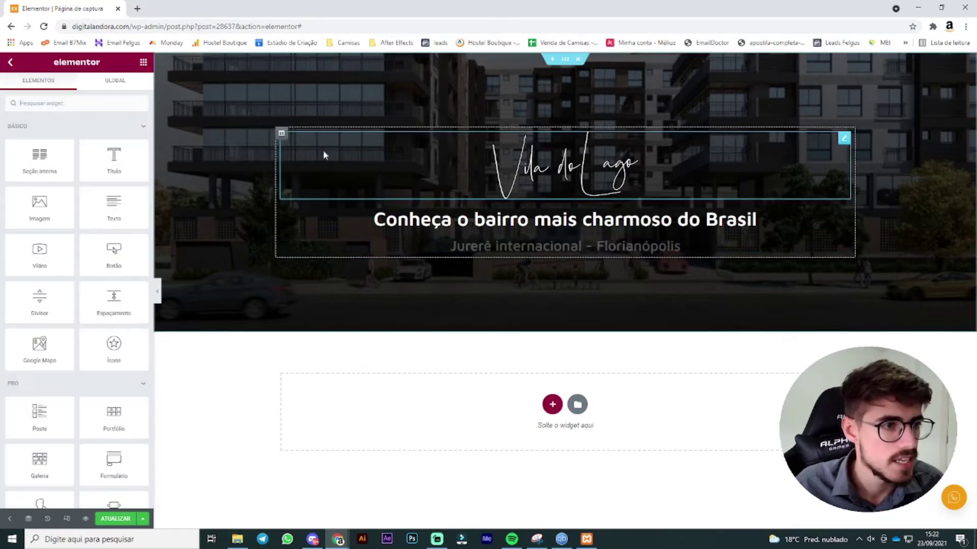
Step: Add a centred, medium-size button labelled 'Conhecer o projeto' below the subtitle
click(85, 104)
text(bo)
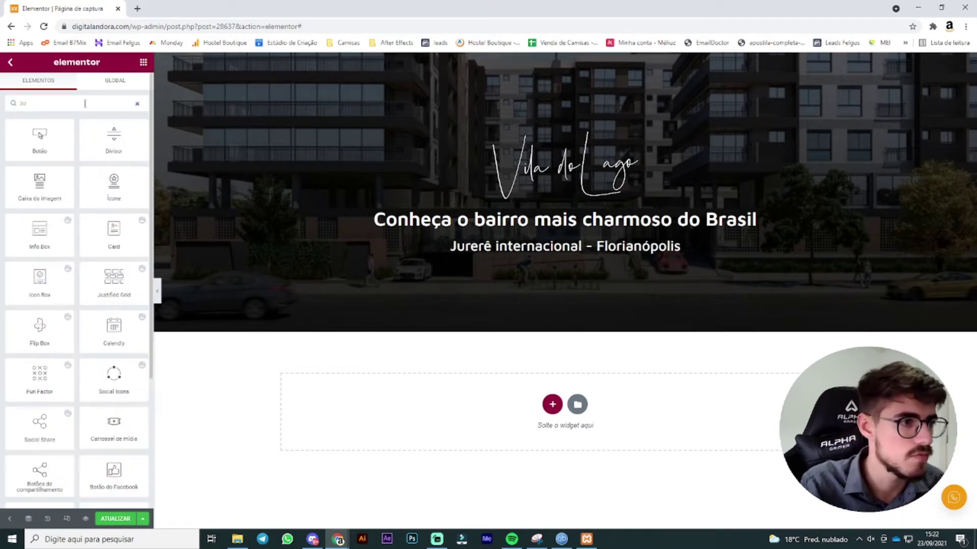
drag(40, 140, 549, 244)
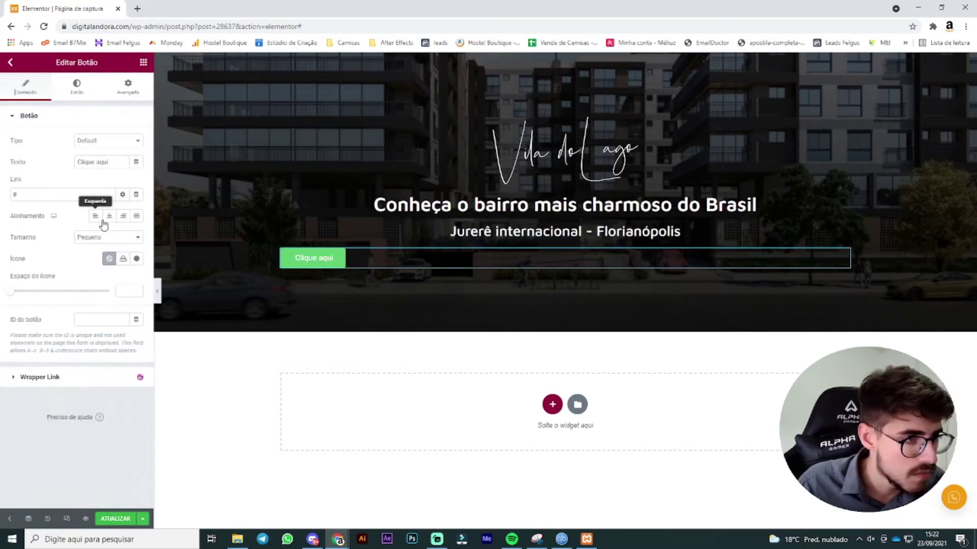
click(109, 219)
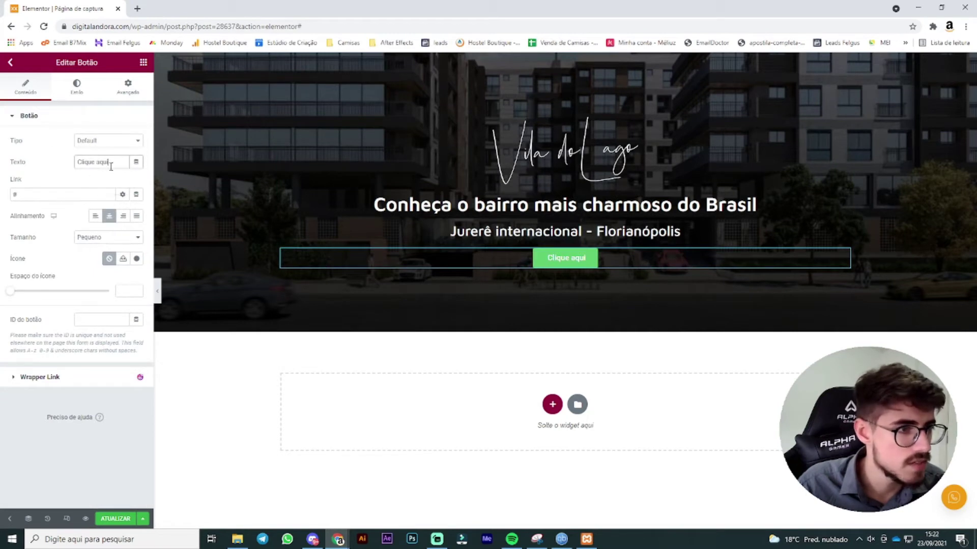
text(Conhecer)
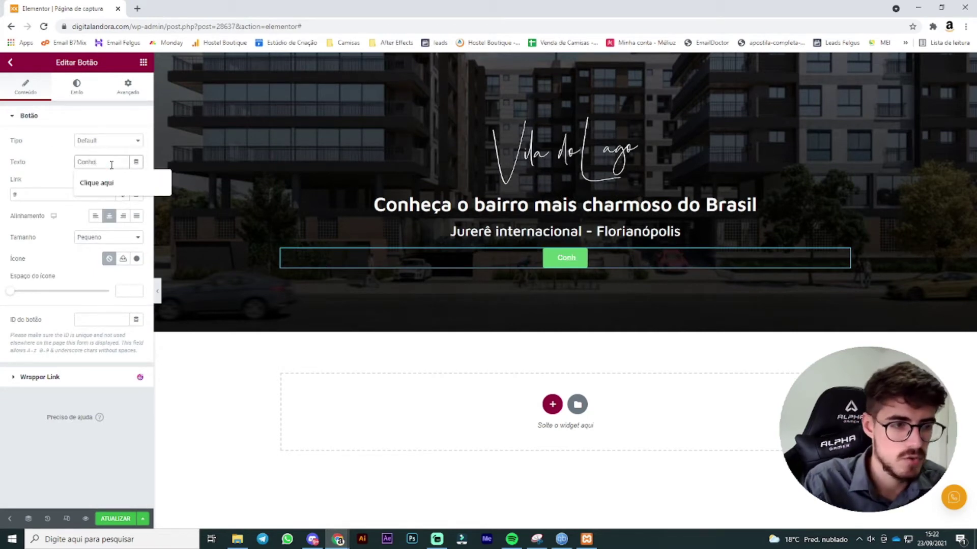
key(BackSpace)
key(BackSpace)
key(BackSpace)
text(çer)
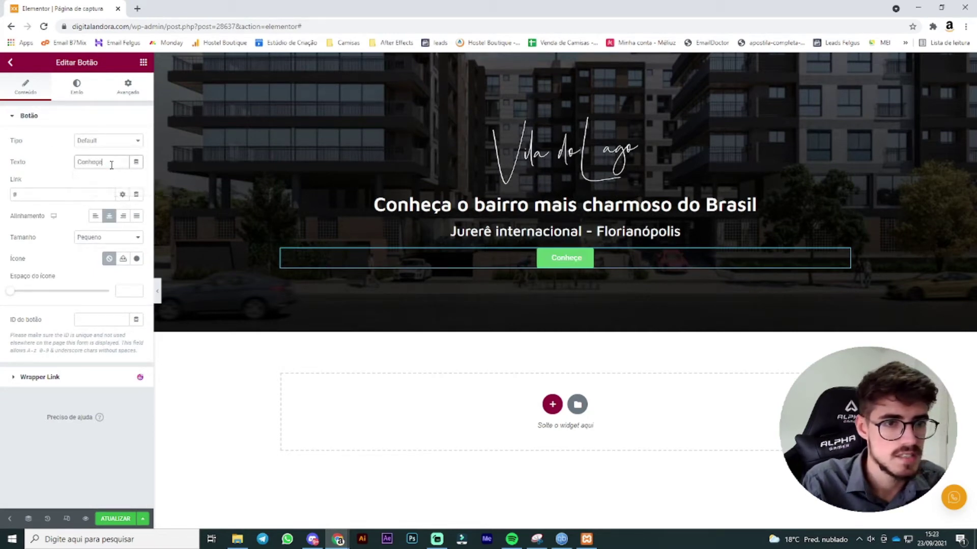
key(BackSpace)
key(BackSpace)
key(BackSpace)
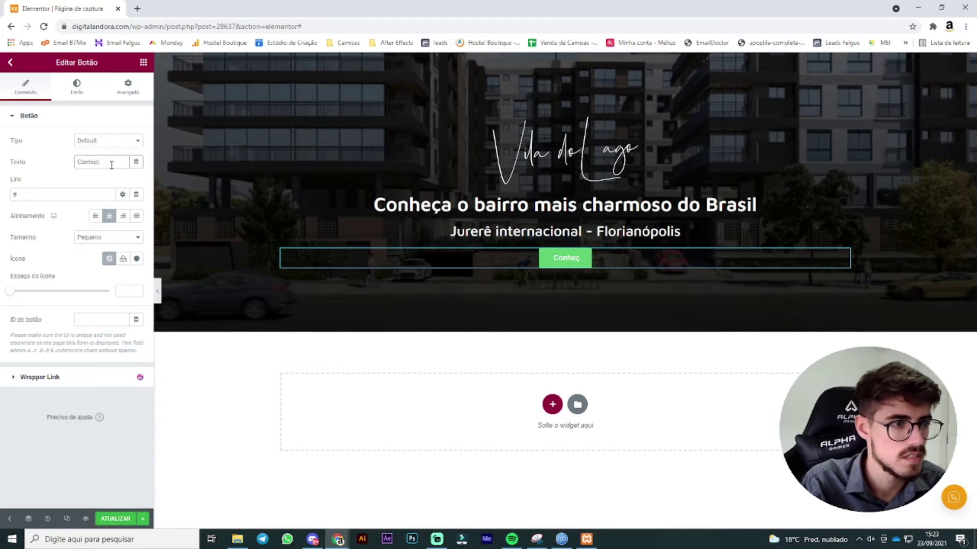
text(cer o projeto)
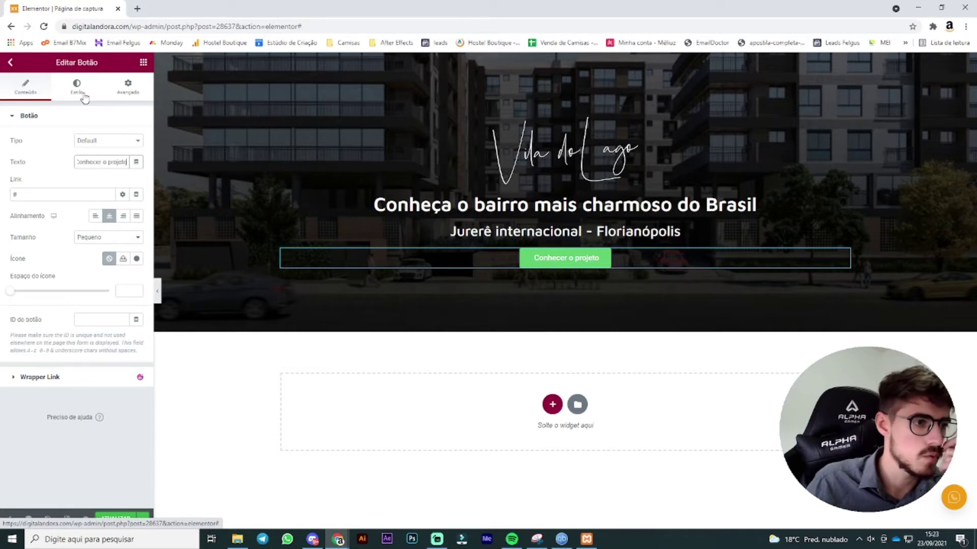
click(117, 238)
click(111, 270)
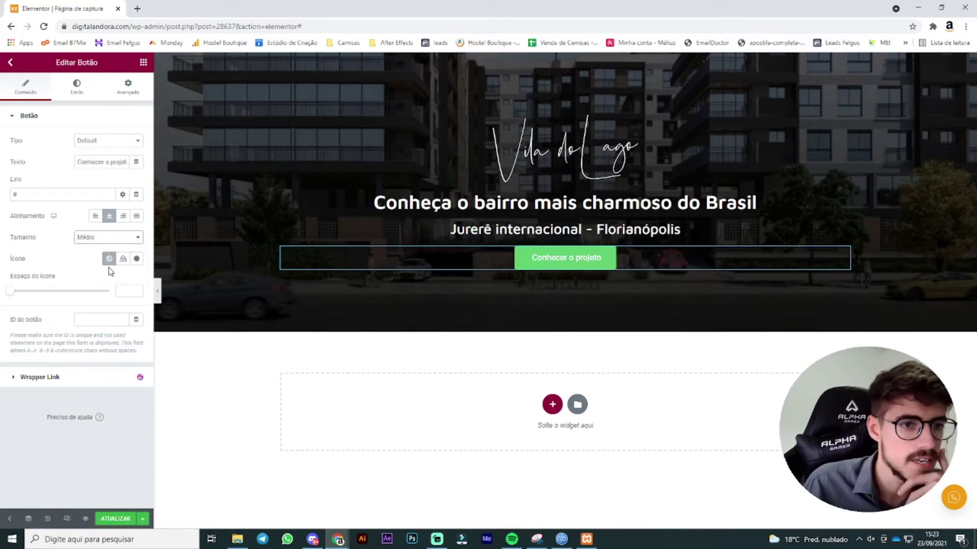
Step: Give the button a bright orange #FF8C00 background
click(77, 89)
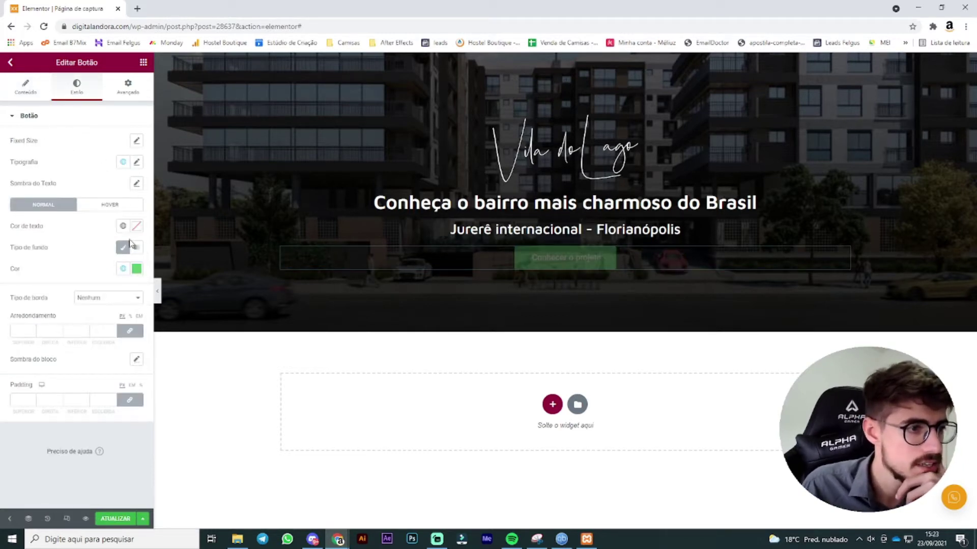
click(137, 269)
drag(49, 399, 28, 399)
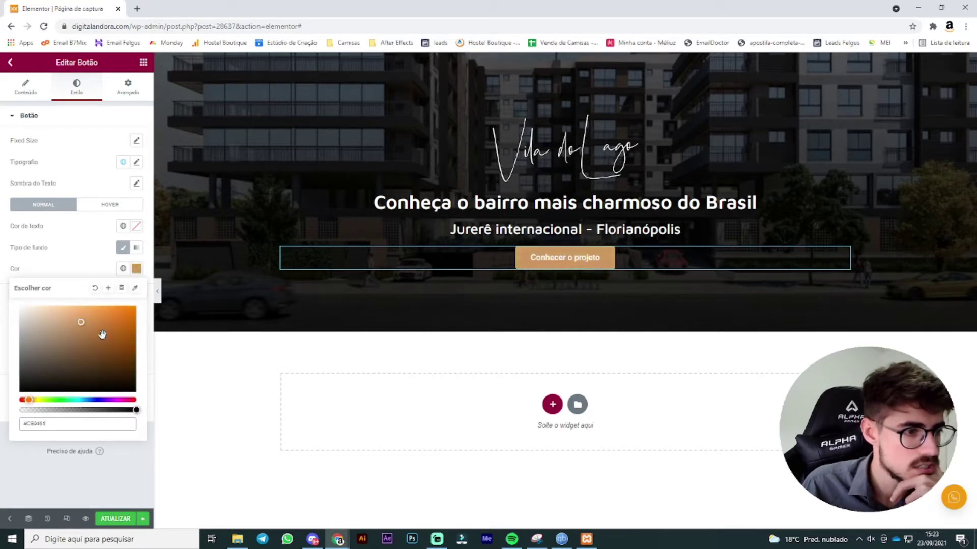
mouse_move(104, 334)
mouse_down()
mouse_move(132, 339)
mouse_move(115, 346)
mouse_up()
drag(29, 400, 28, 400)
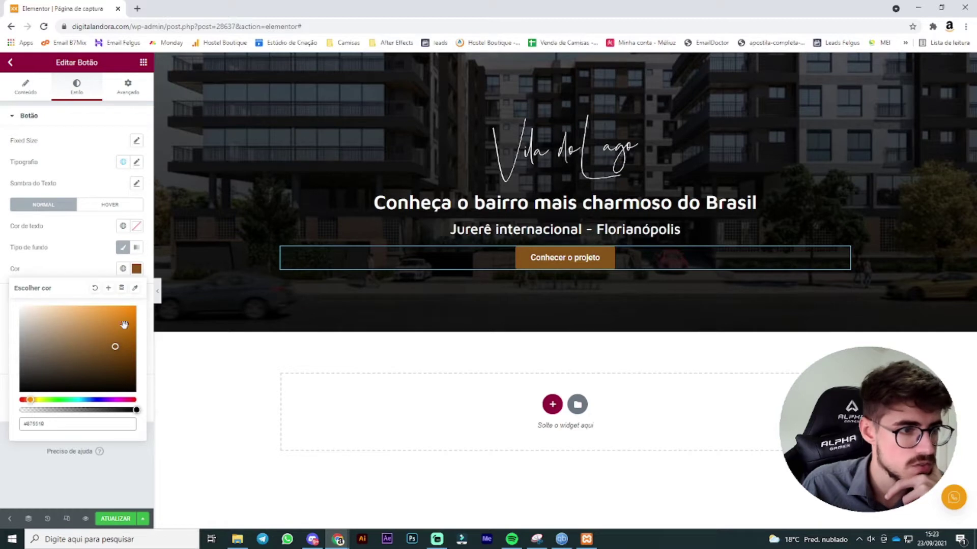
drag(124, 325, 136, 307)
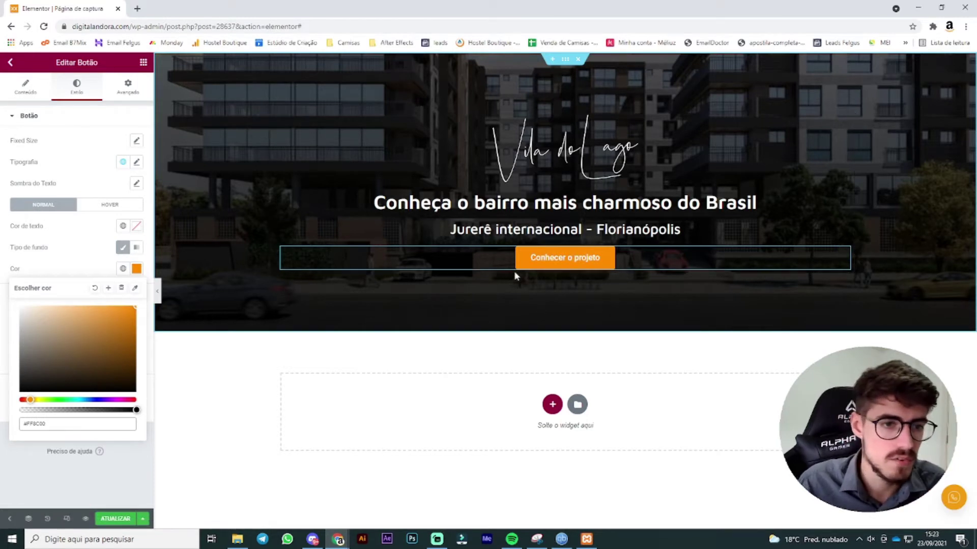
click(88, 274)
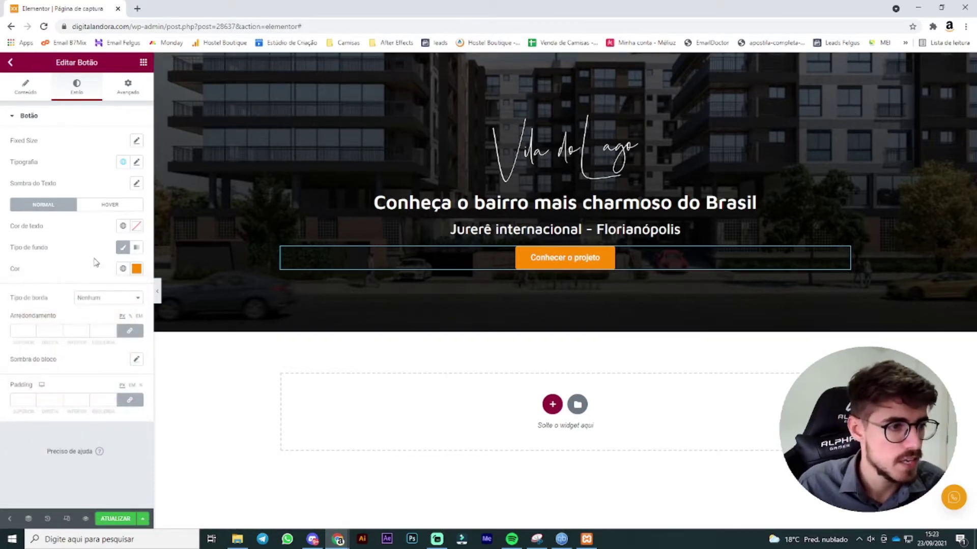
Step: Give the button a solid border with widths unlinked and only the bottom side set
click(108, 299)
click(86, 317)
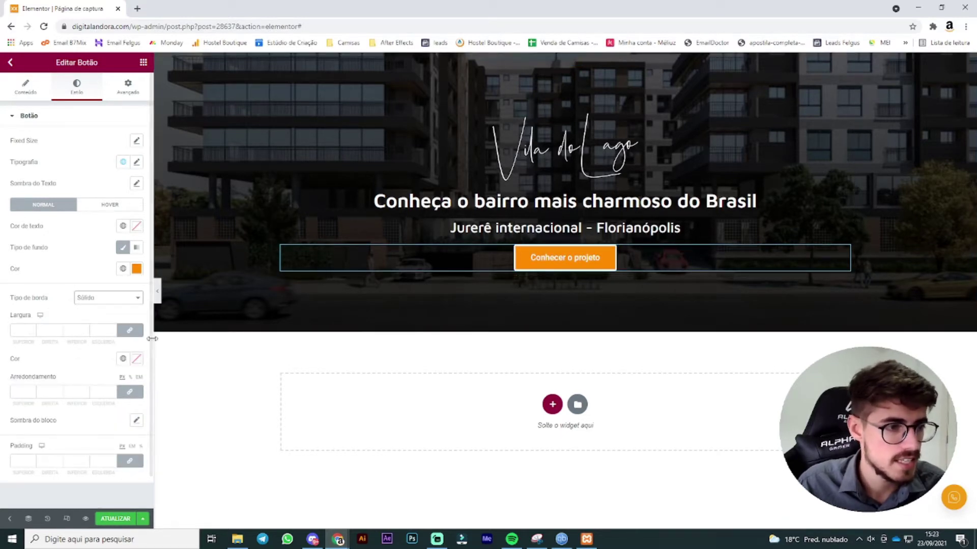
click(128, 334)
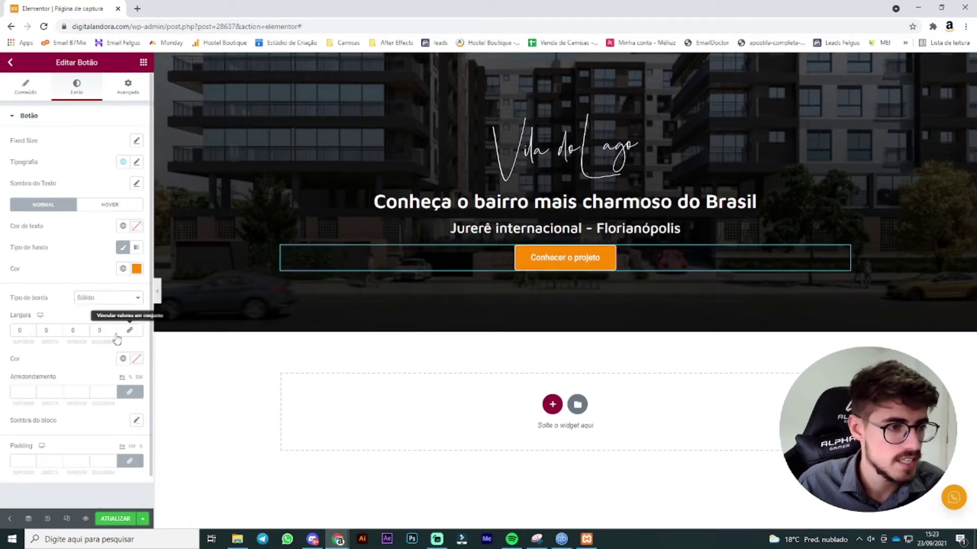
click(86, 329)
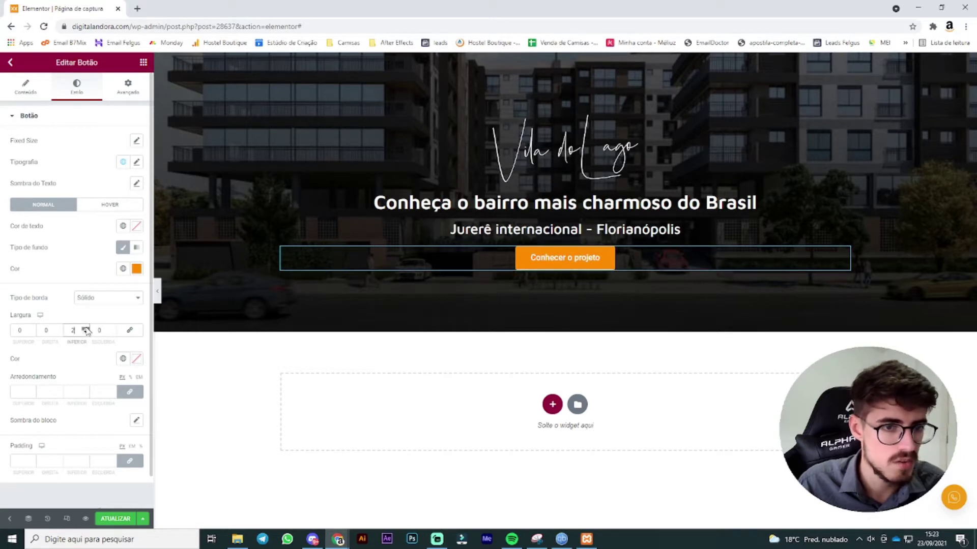
click(86, 328)
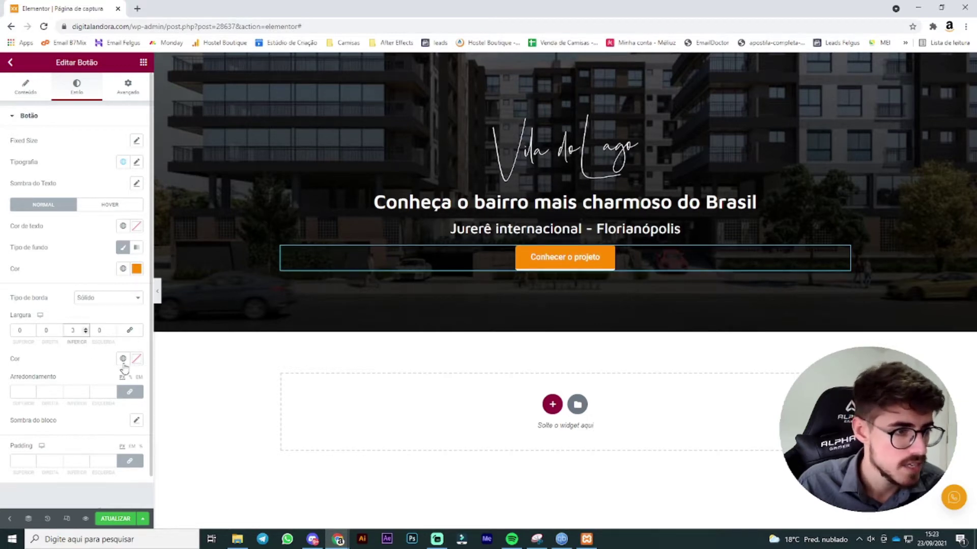
Step: Colour the button border a darker brown-orange
click(122, 359)
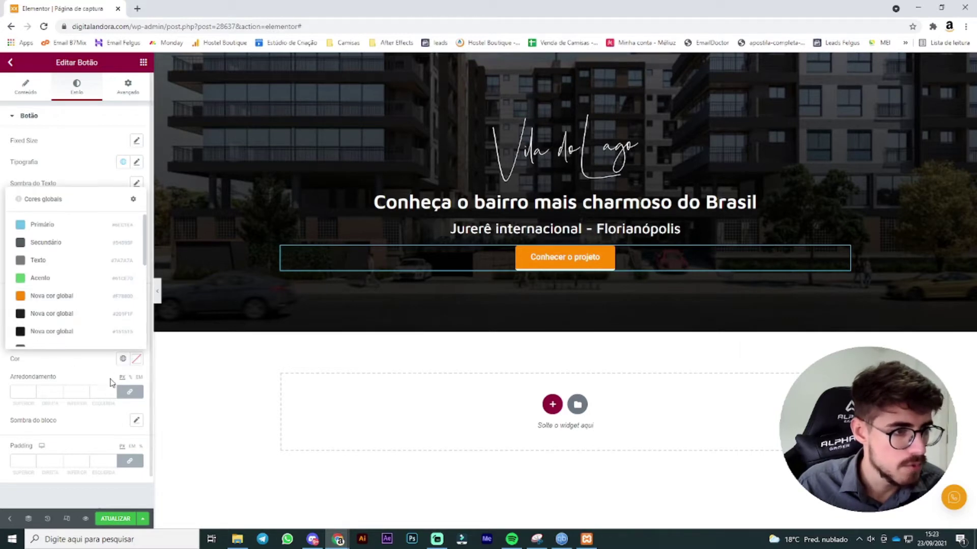
click(142, 366)
click(136, 268)
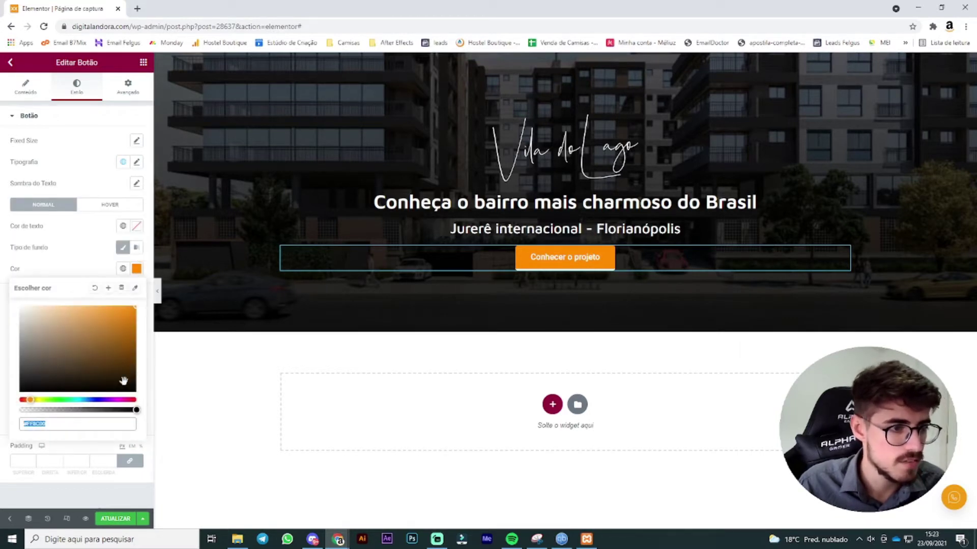
click(99, 436)
click(136, 359)
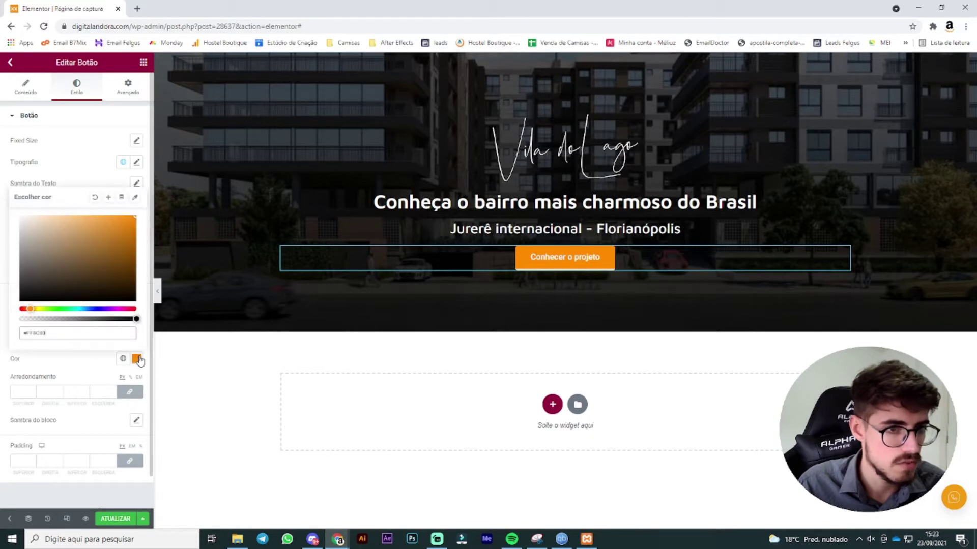
drag(83, 262, 152, 247)
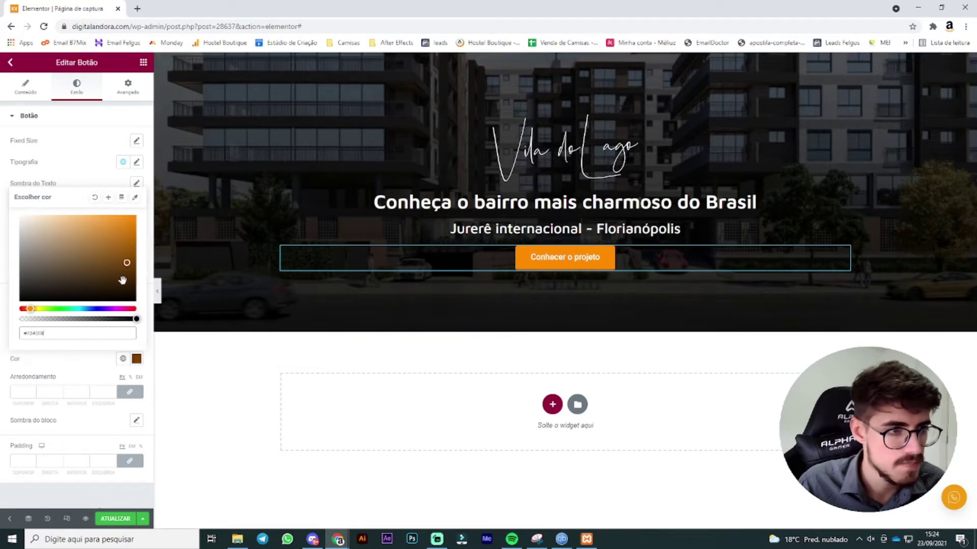
click(132, 255)
drag(130, 279, 140, 246)
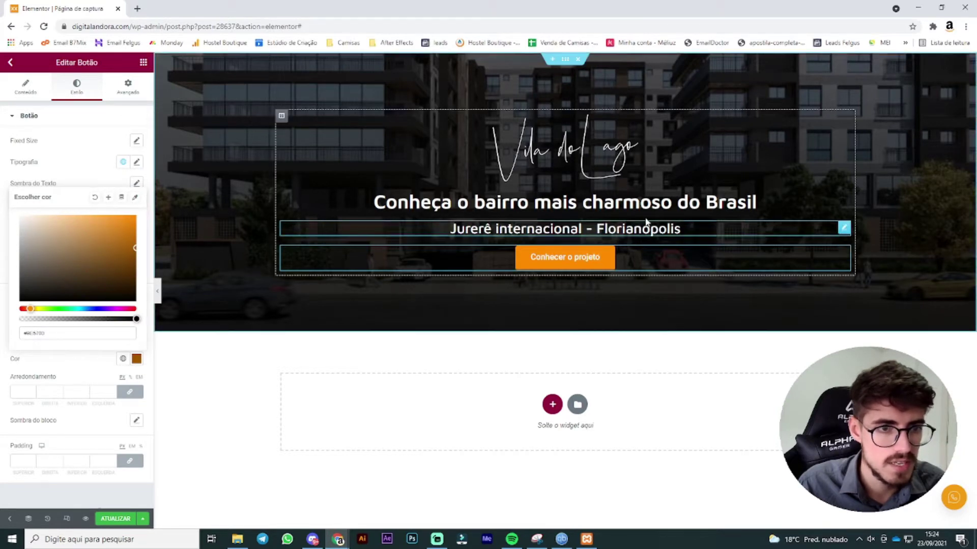
Step: Set the button's bottom border width to 4
click(676, 198)
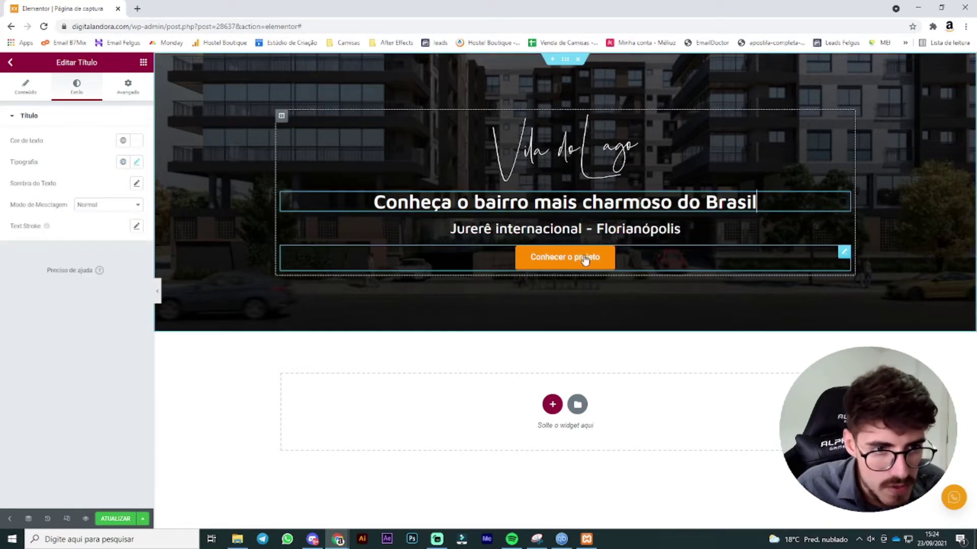
click(843, 252)
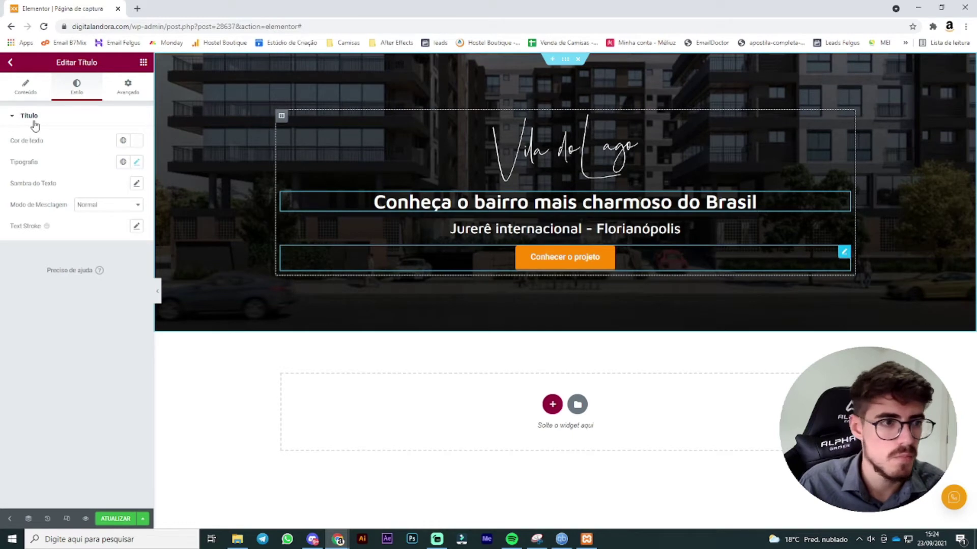
click(86, 329)
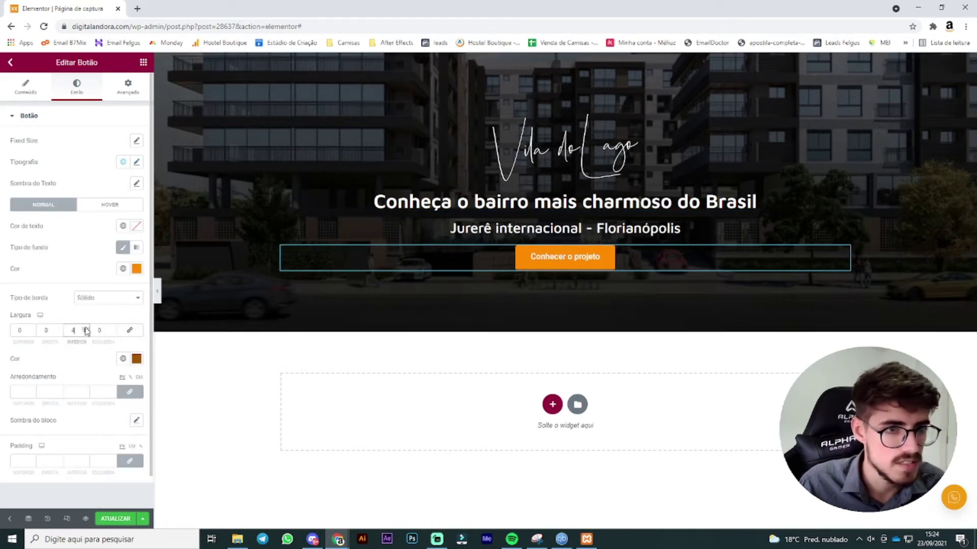
click(86, 328)
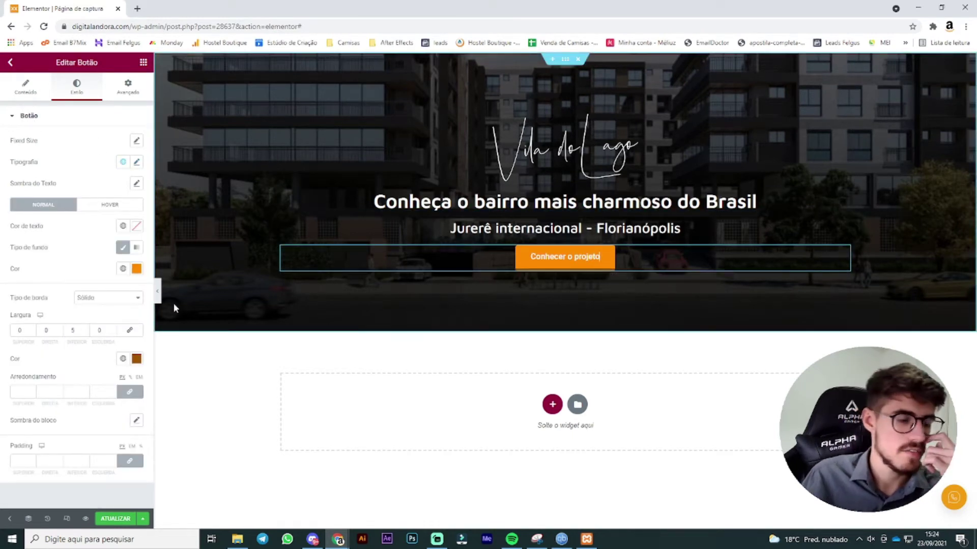
click(86, 332)
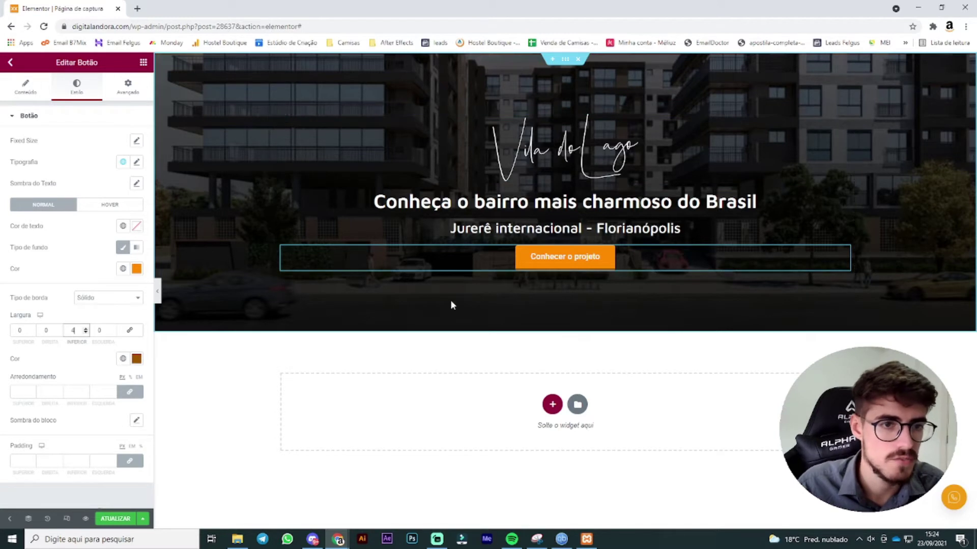
Step: Add a one-column section below the hero with a classic dark grey #282828 background
click(552, 405)
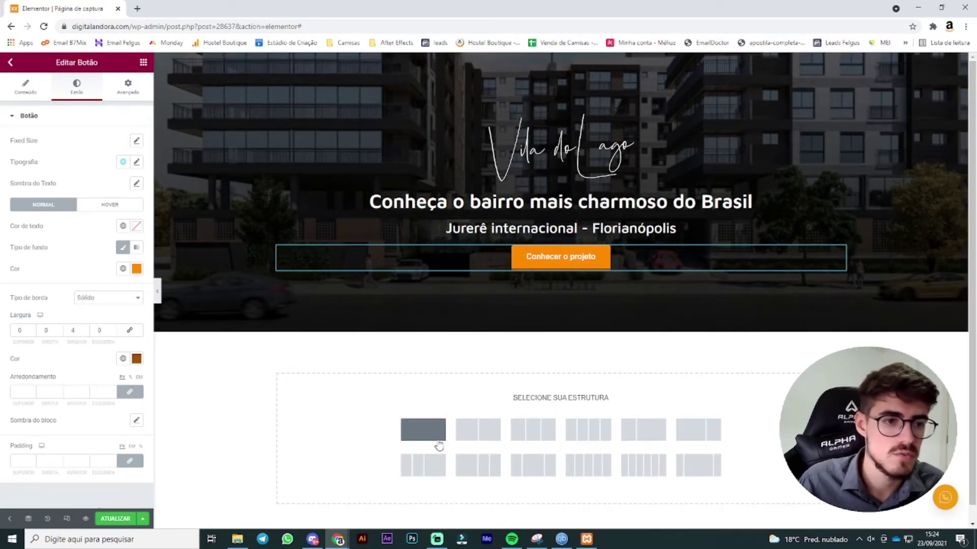
click(484, 418)
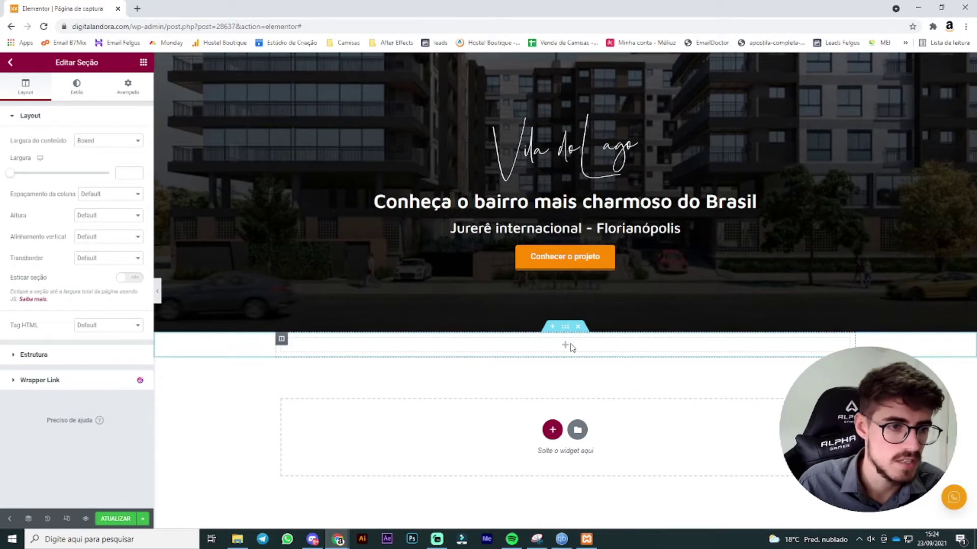
click(74, 87)
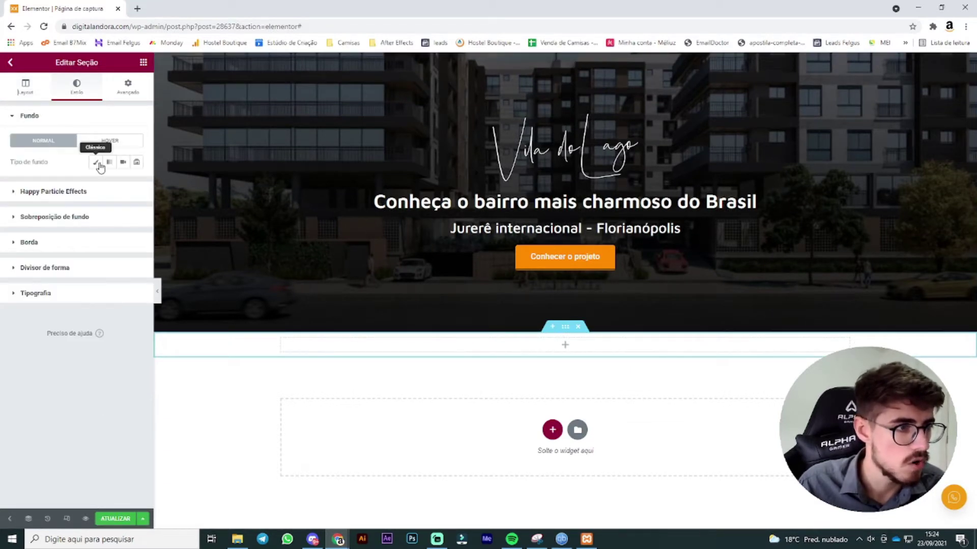
click(97, 162)
click(123, 184)
click(137, 184)
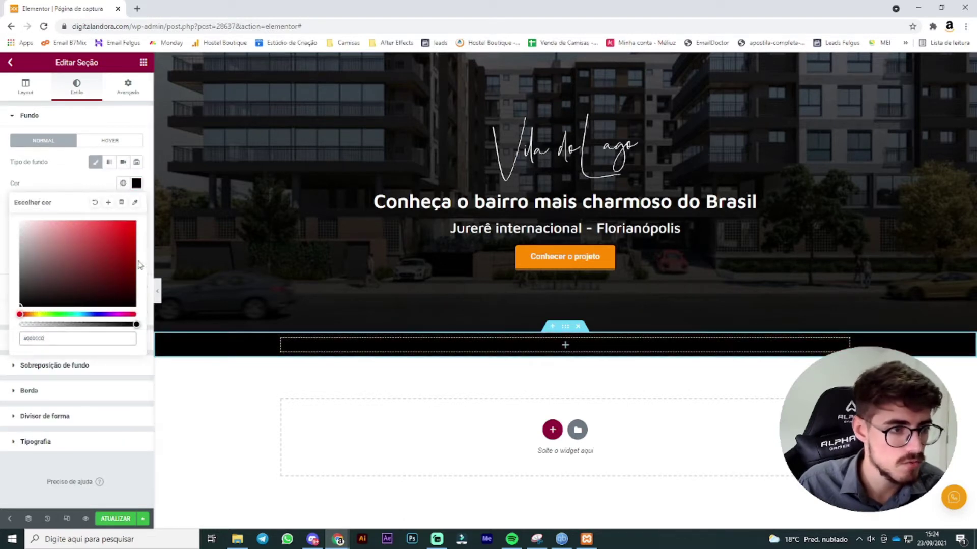
click(19, 289)
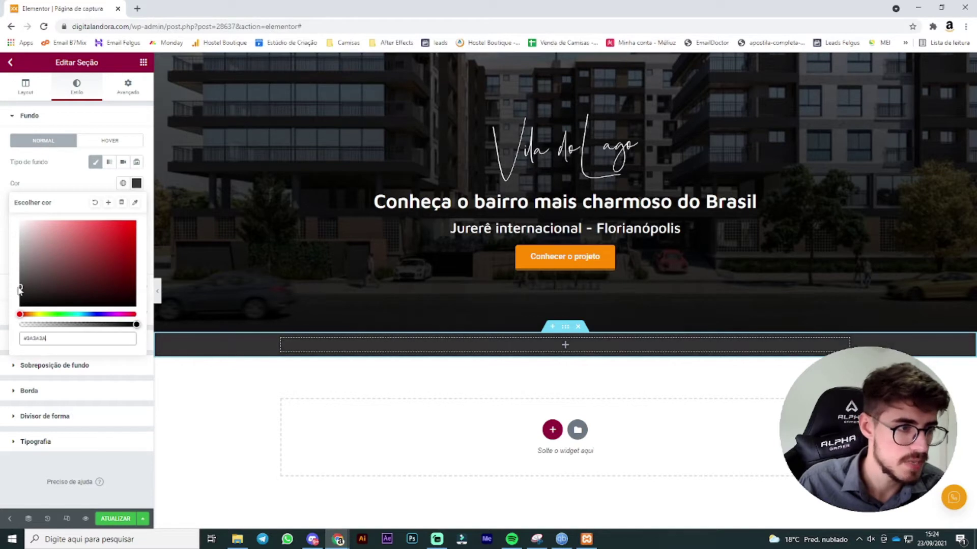
drag(17, 287, 11, 293)
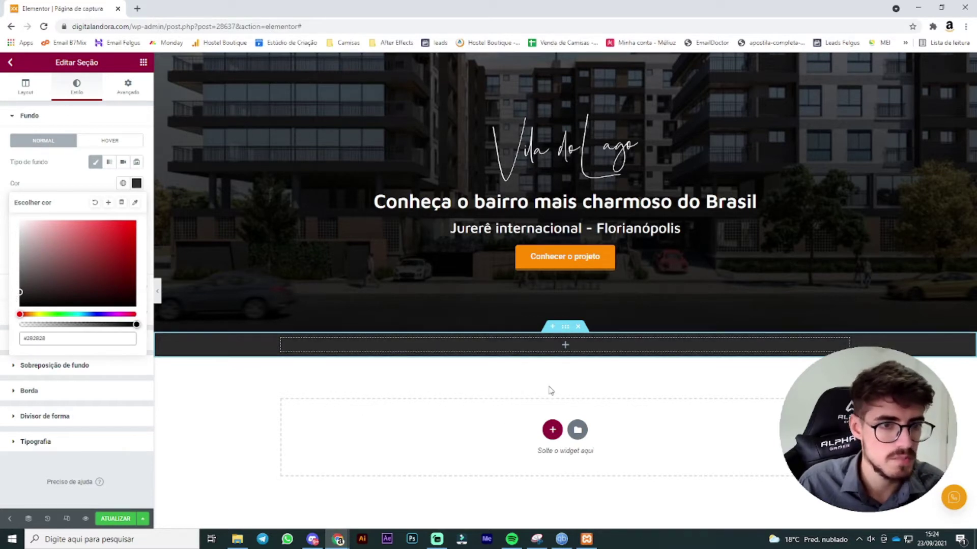
Step: Add a second column to the dark section and drag the divider so the left column is narrower
click(285, 345)
right_click(286, 345)
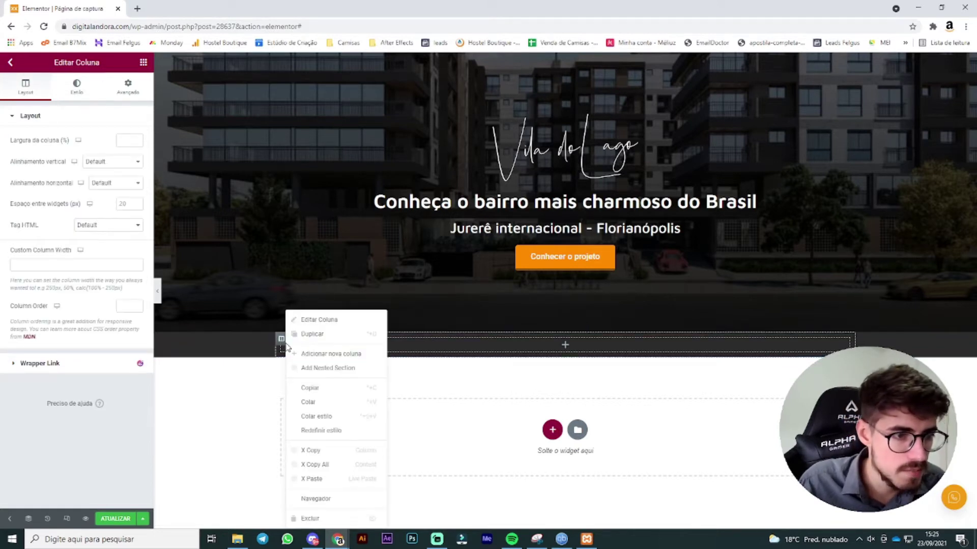
click(347, 359)
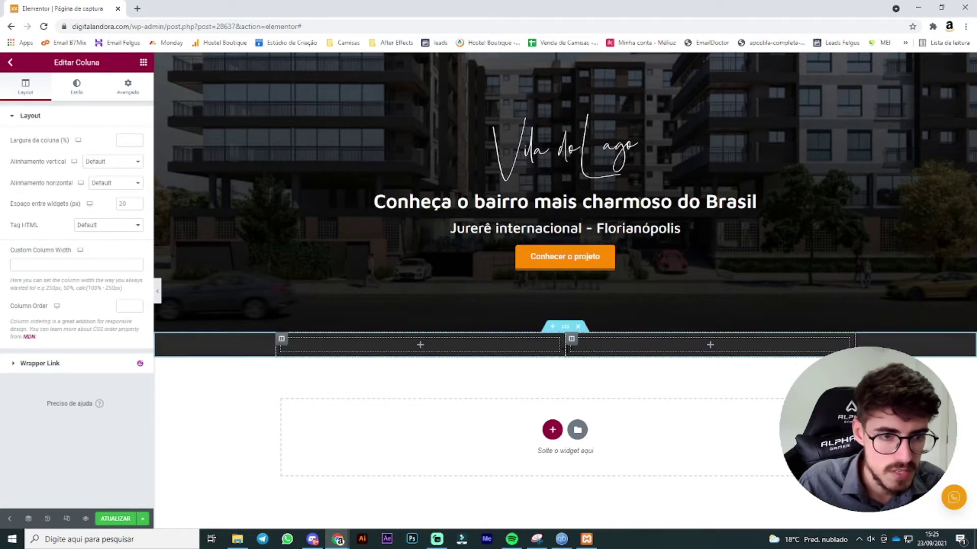
drag(565, 347, 505, 351)
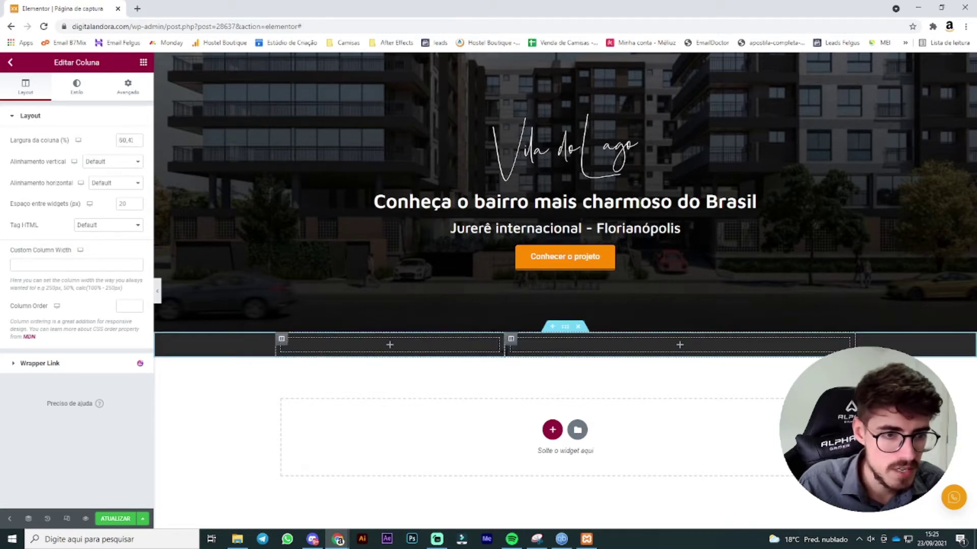
click(143, 62)
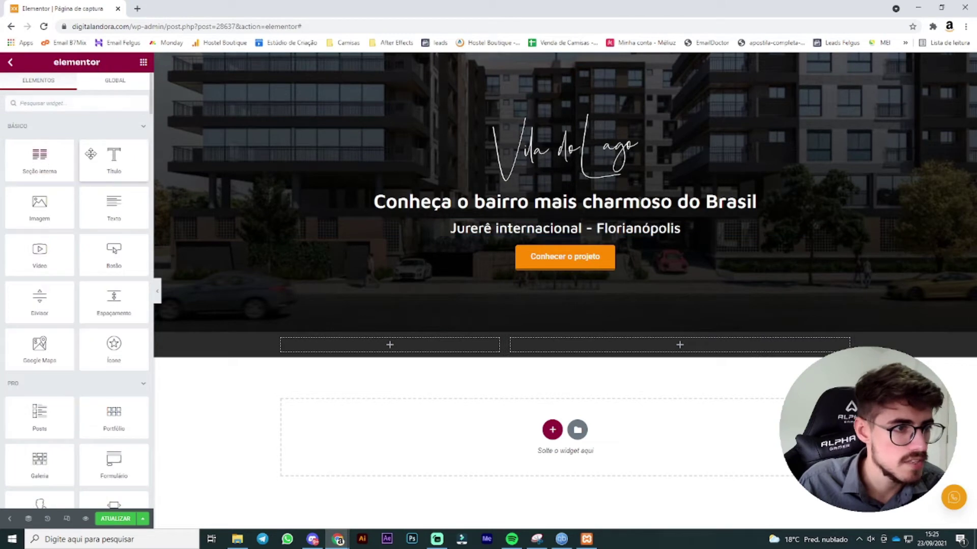
Step: Place a heading in the left column titled 'Preços especiais por tempo limitado'
drag(93, 154, 356, 344)
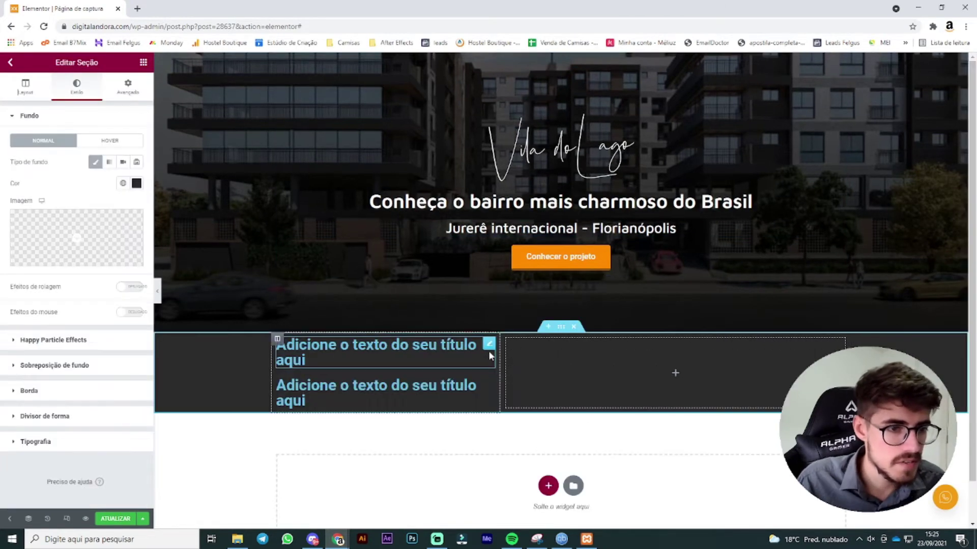
click(489, 345)
drag(115, 151, 4, 155)
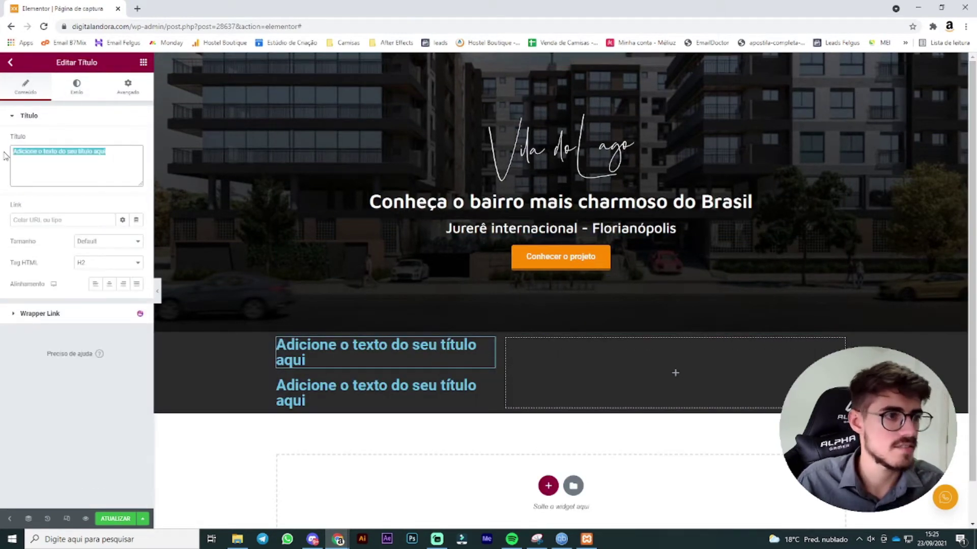
text(C)
key(BackSpace)
text(Pr)
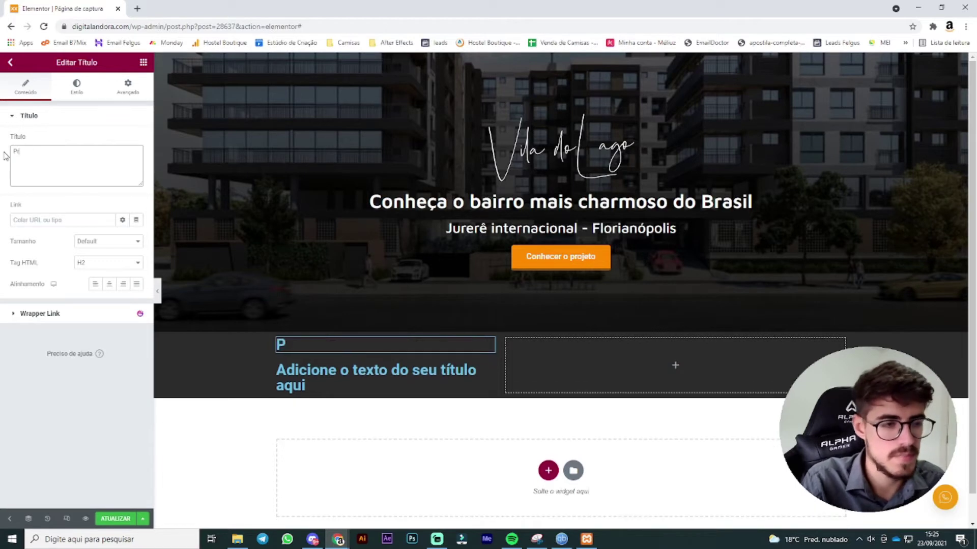
text(eços especiais por)
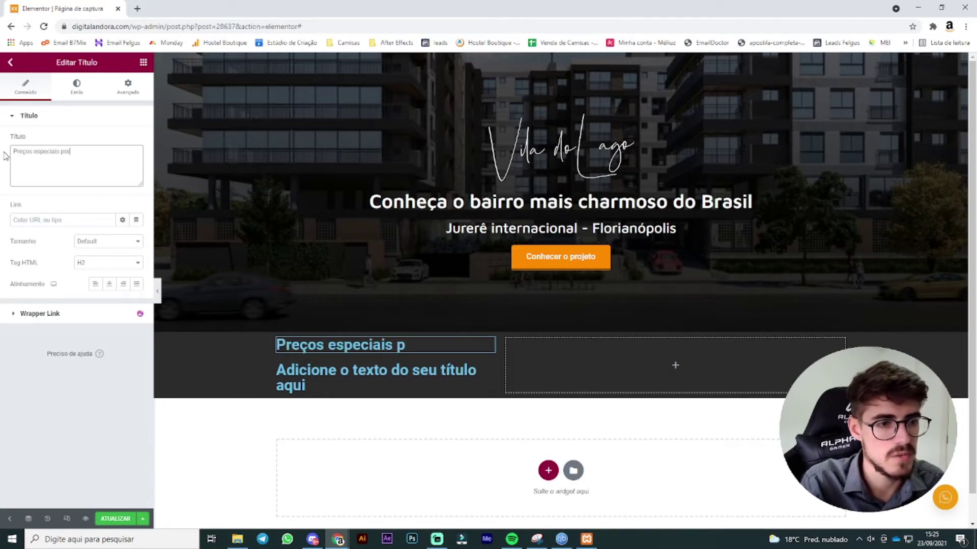
text( tempo limitado!)
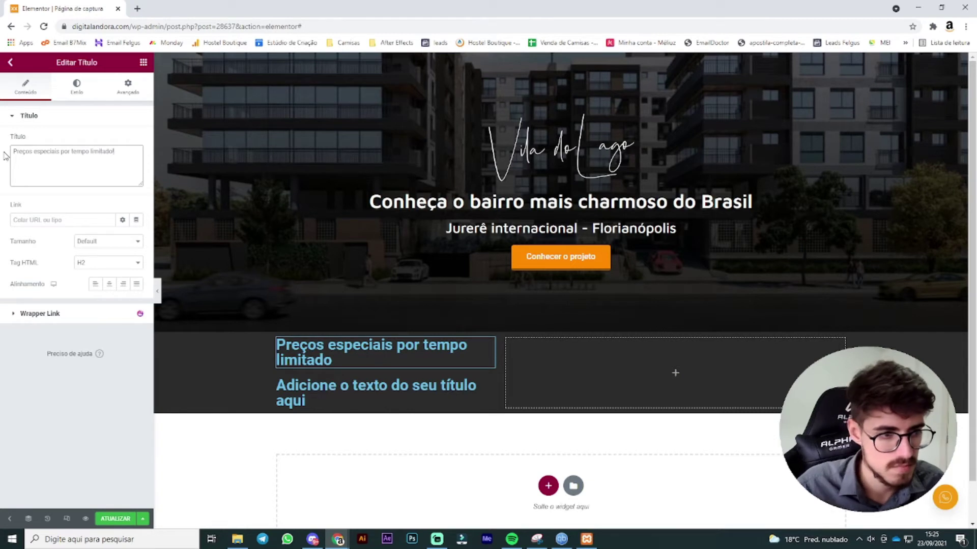
Step: Change the second heading's title to 'Conheça nossos apartamentos'
click(478, 389)
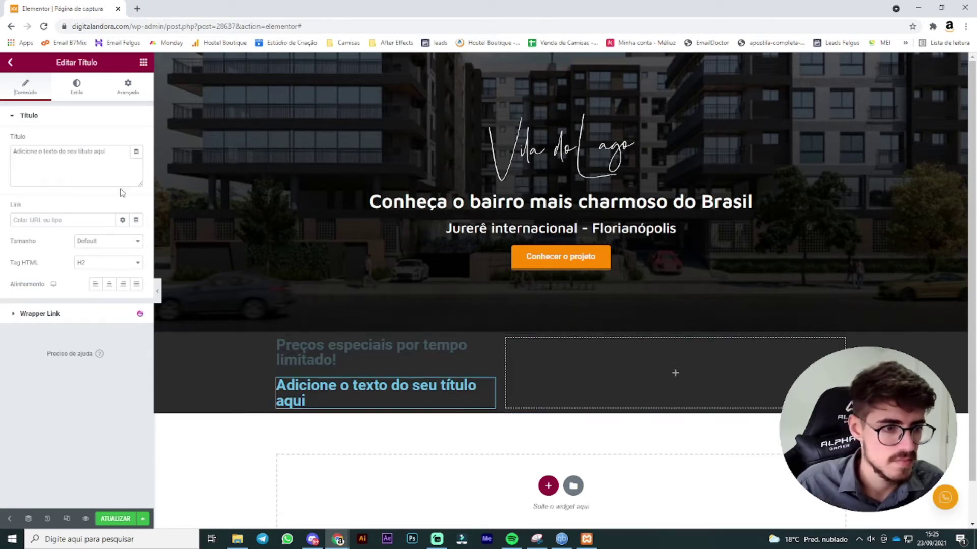
click(113, 161)
key(ctrl+a)
text(Conheça)
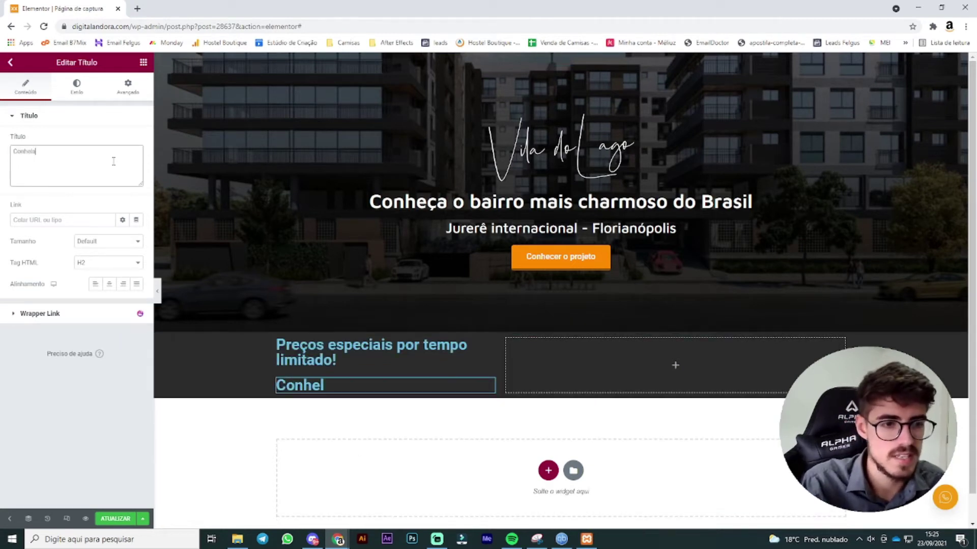
text( nossos a)
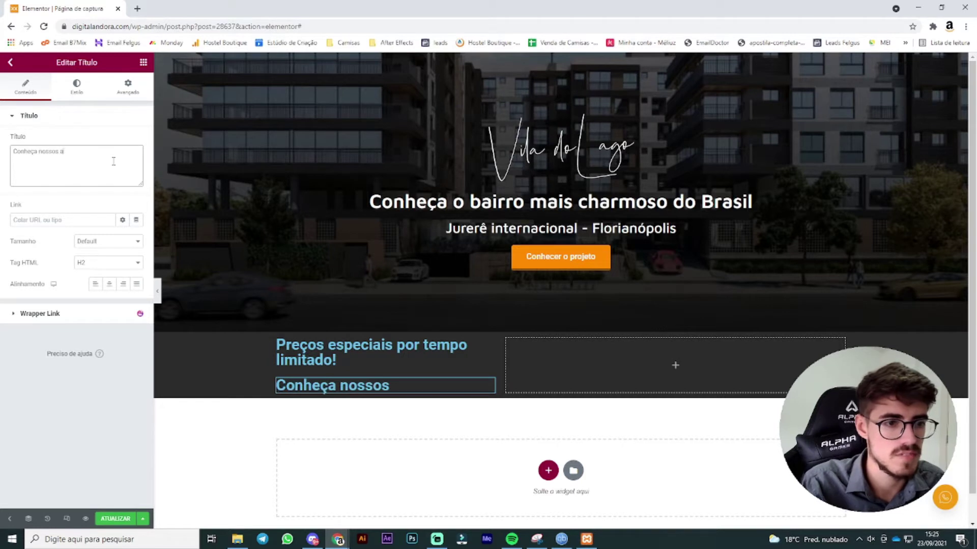
text(partamentos)
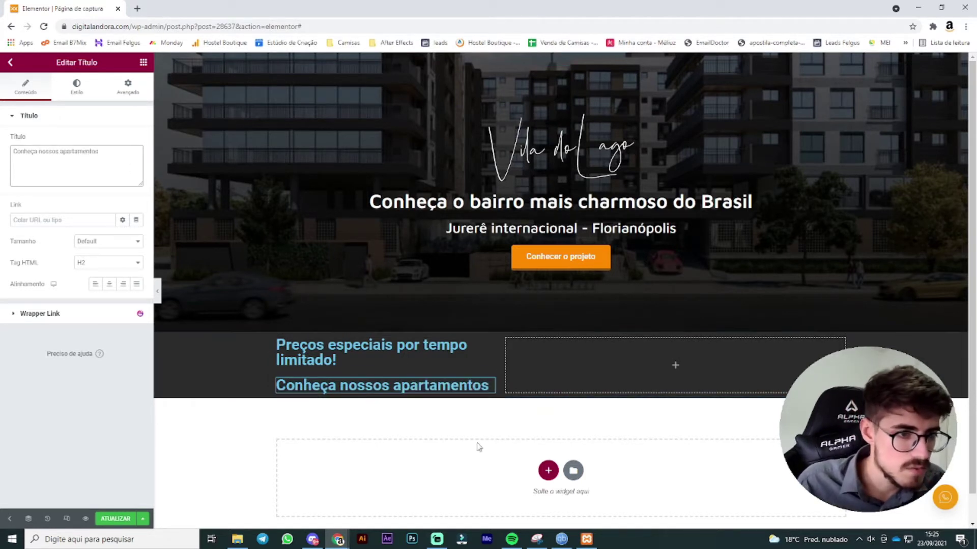
click(560, 328)
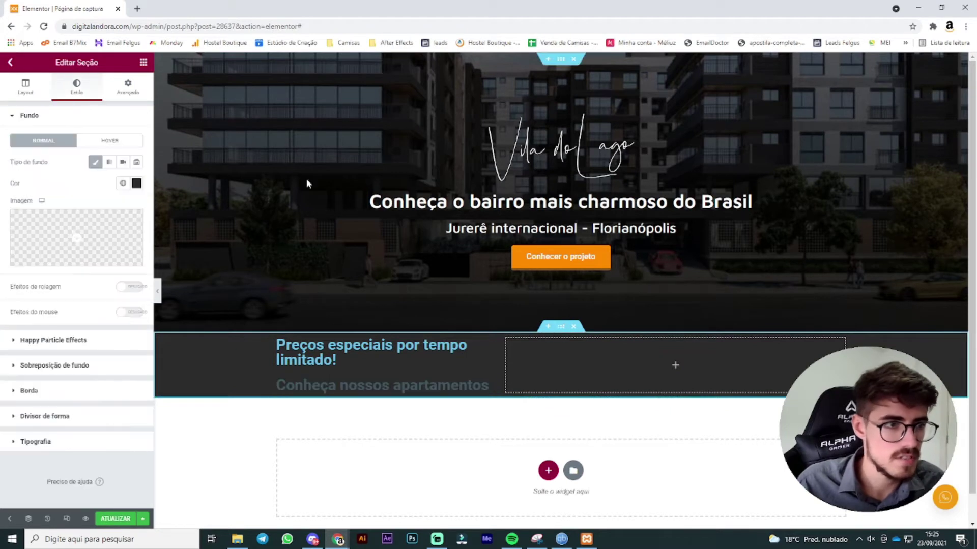
Step: Unlink the dark section's padding and set top and bottom padding to 60
click(131, 86)
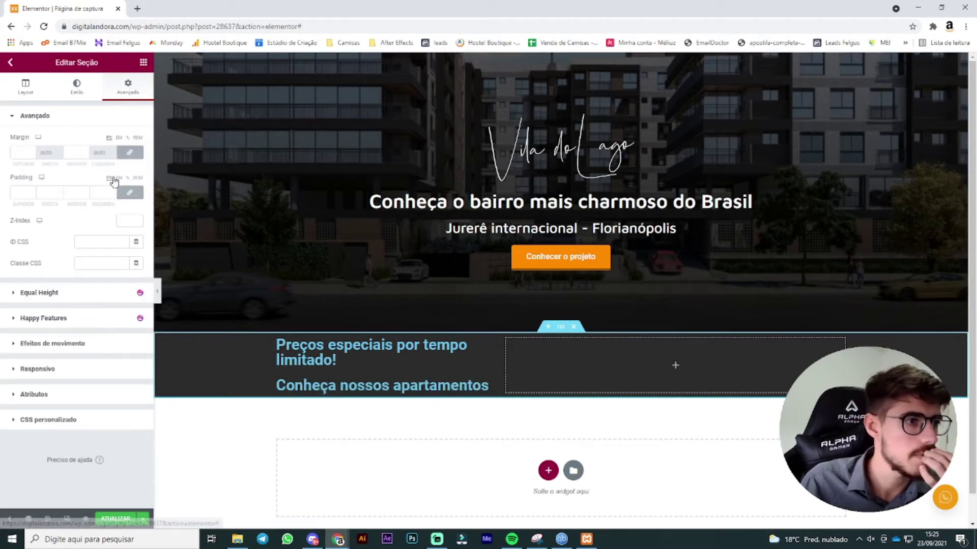
click(131, 192)
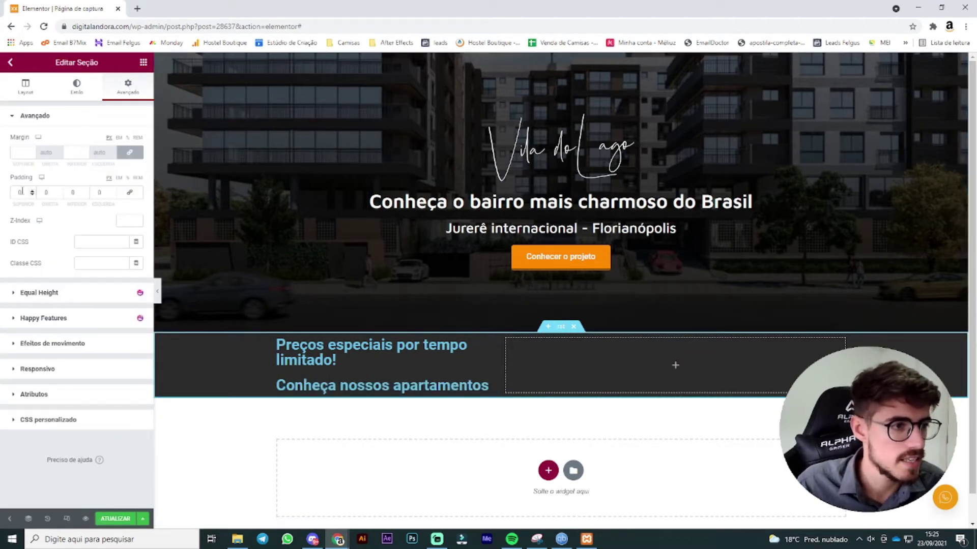
click(19, 192)
text(50)
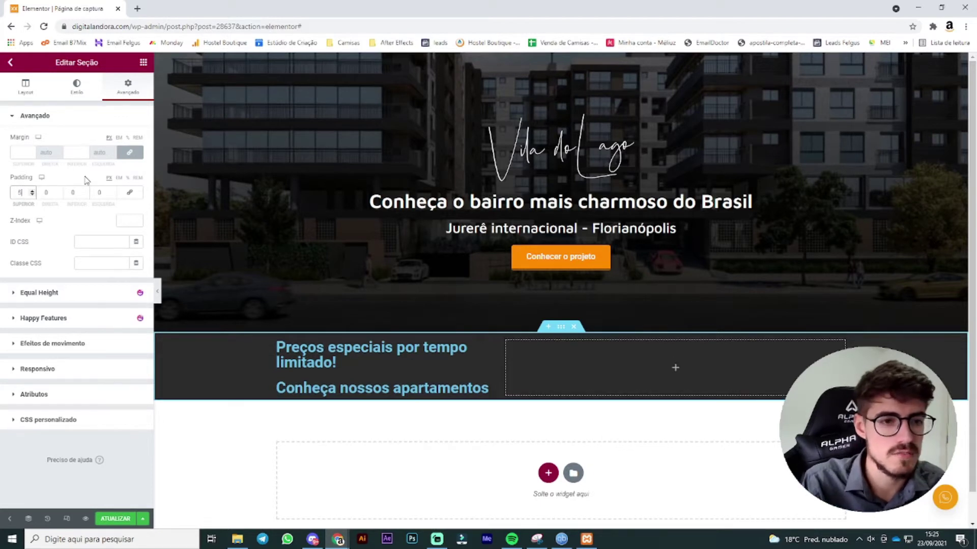
click(80, 192)
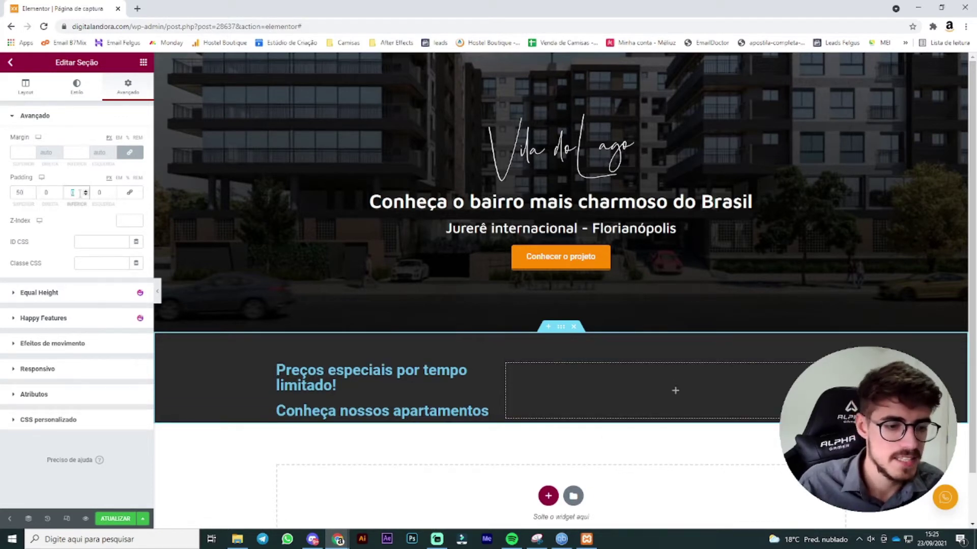
text(50)
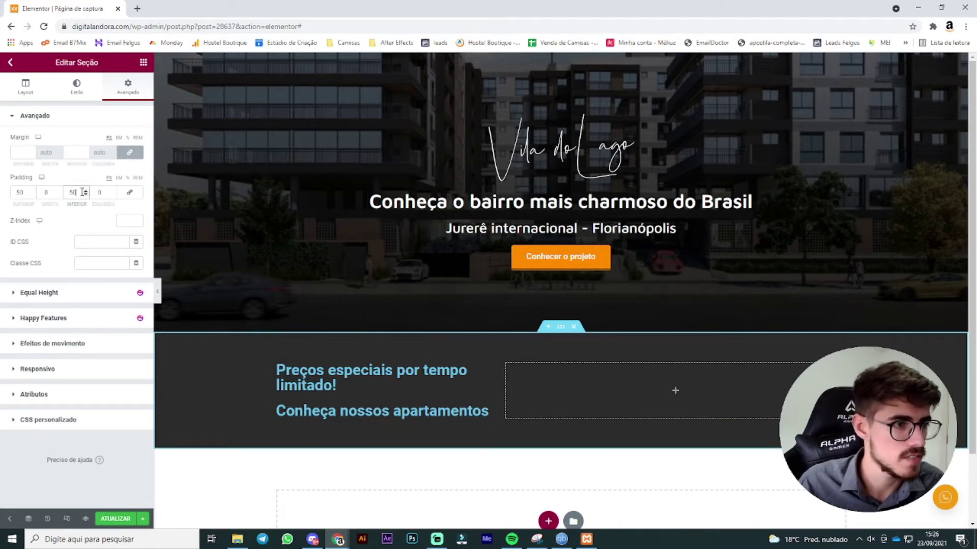
text(60)
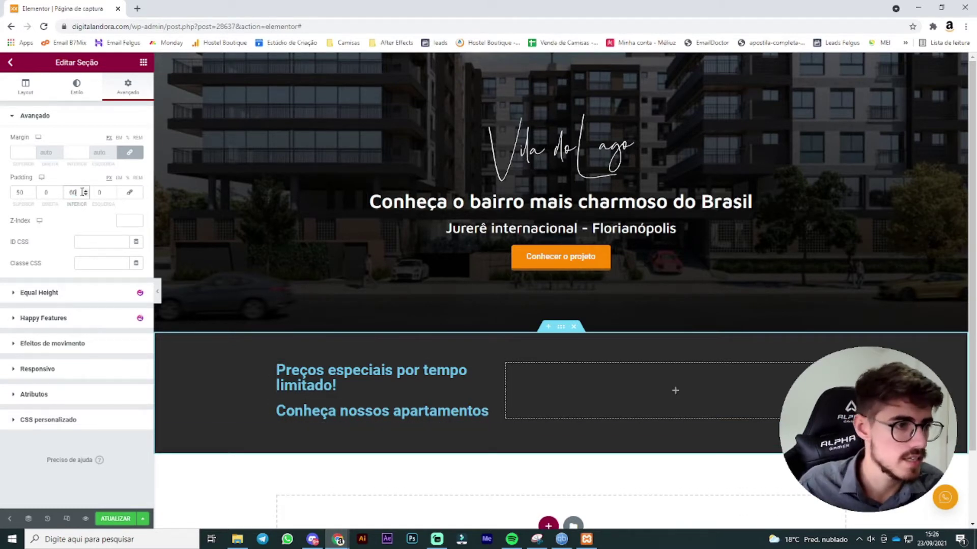
double_click(19, 192)
text(60)
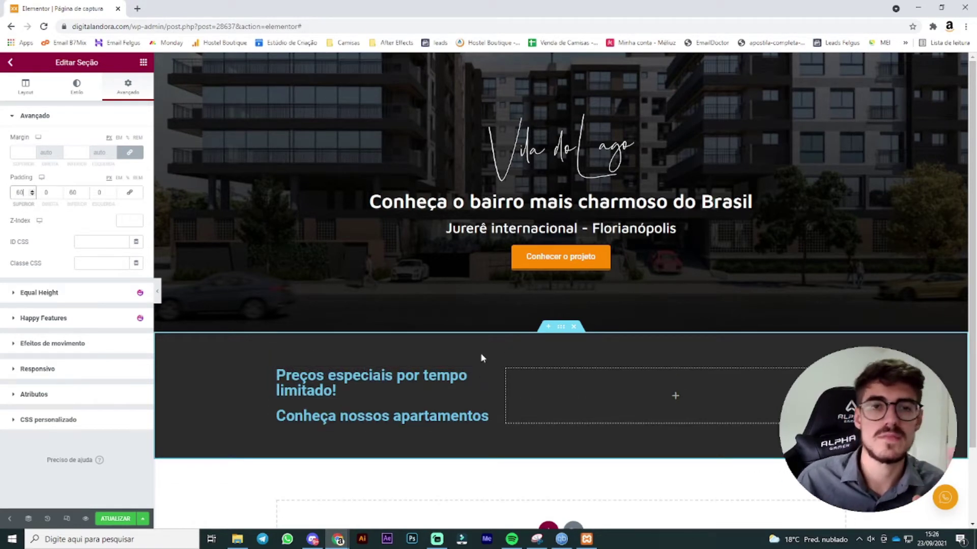
Step: Make the 'Preços especiais por tempo limitado!' heading white and set its font to Maven Pro
click(491, 379)
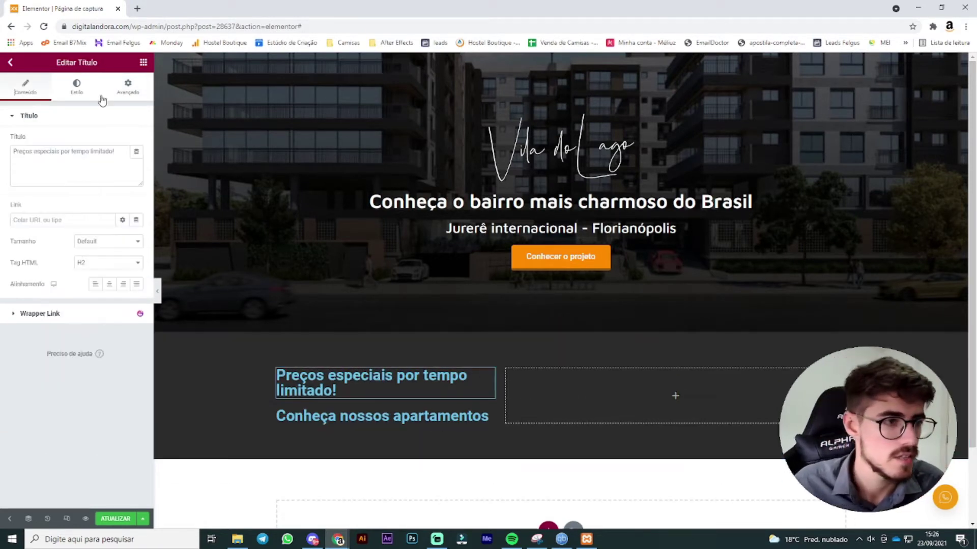
click(94, 92)
click(136, 141)
click(21, 180)
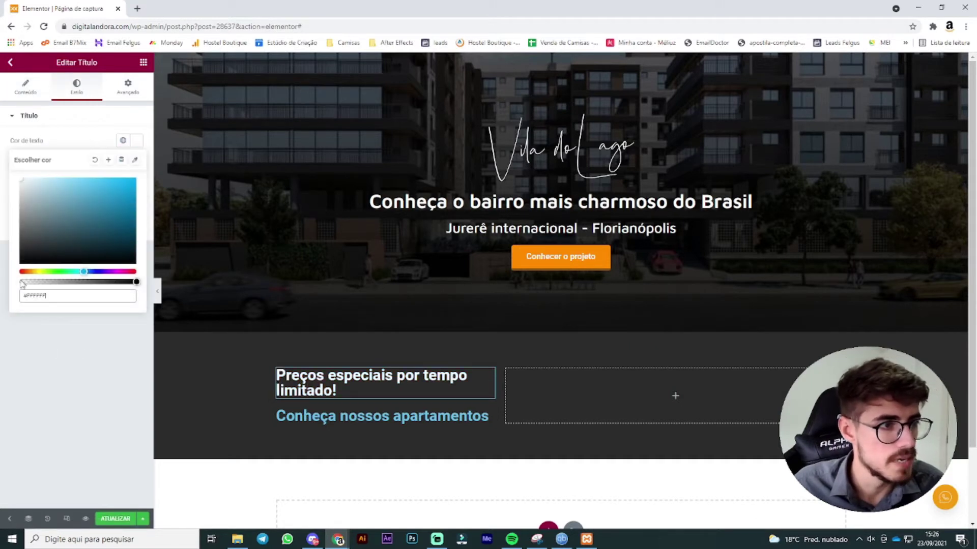
click(81, 267)
click(137, 161)
click(104, 209)
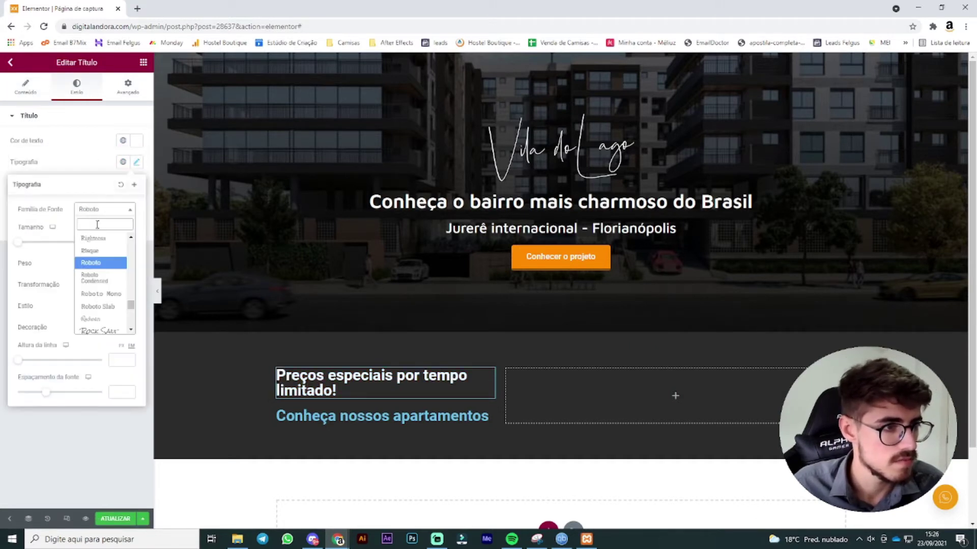
text(maven p)
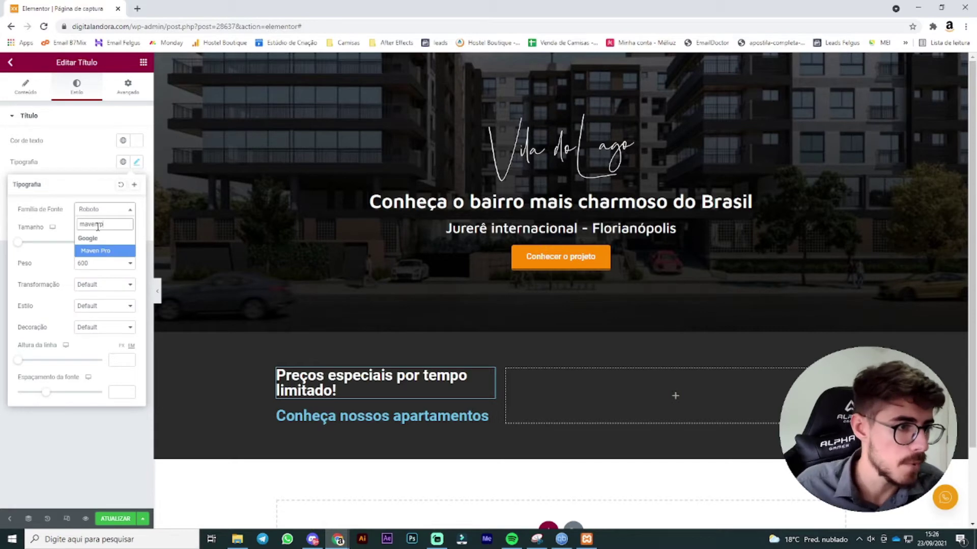
key(Return)
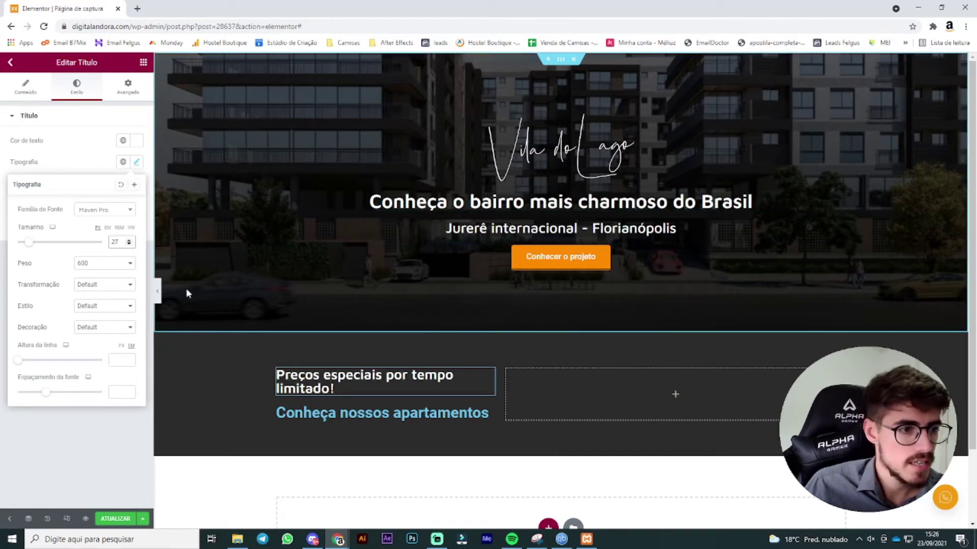
Step: Hide and restore the editor panel a few times to preview the page
click(162, 290)
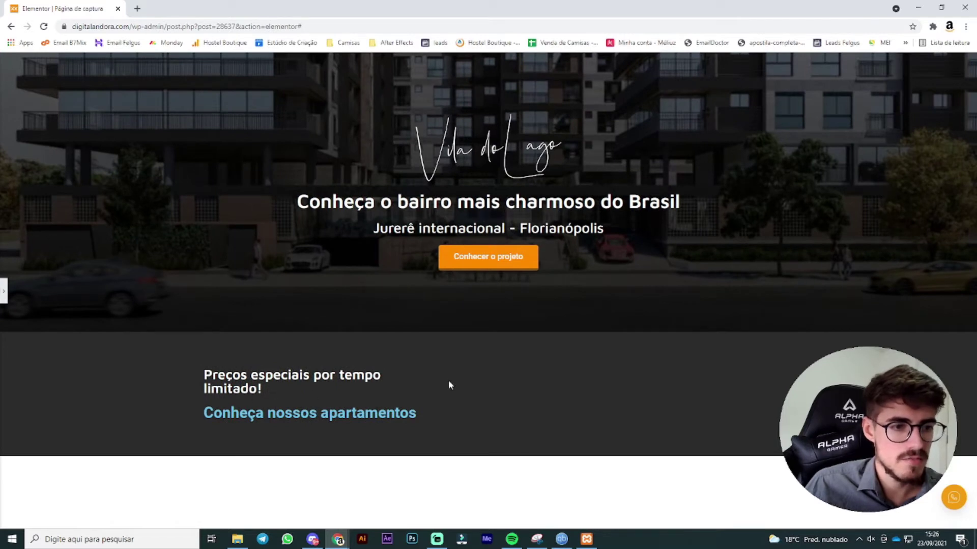
click(4, 291)
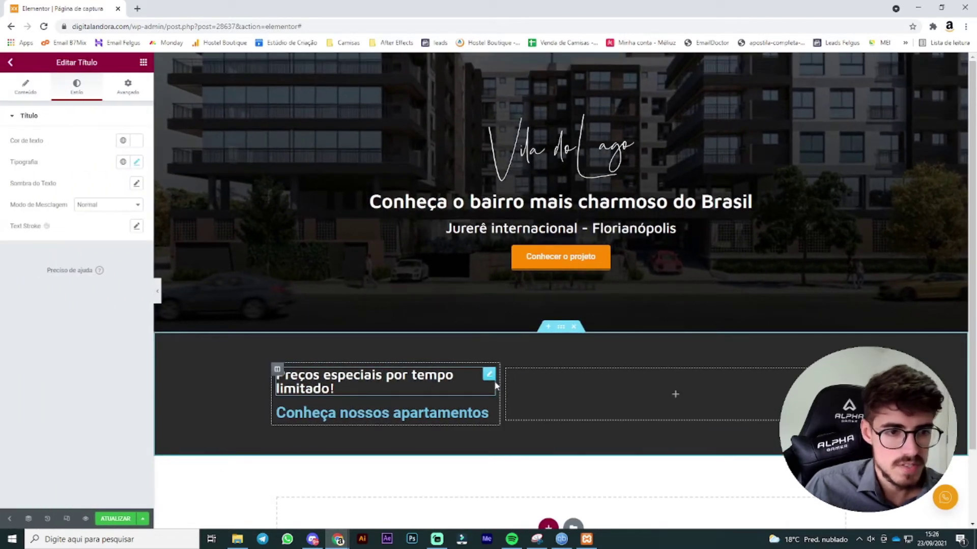
click(158, 295)
click(3, 291)
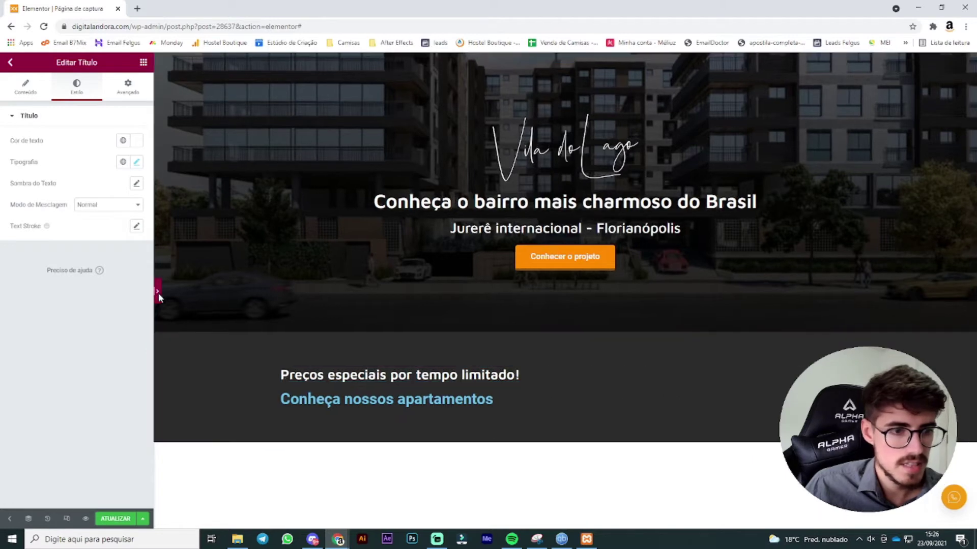
click(158, 293)
click(3, 286)
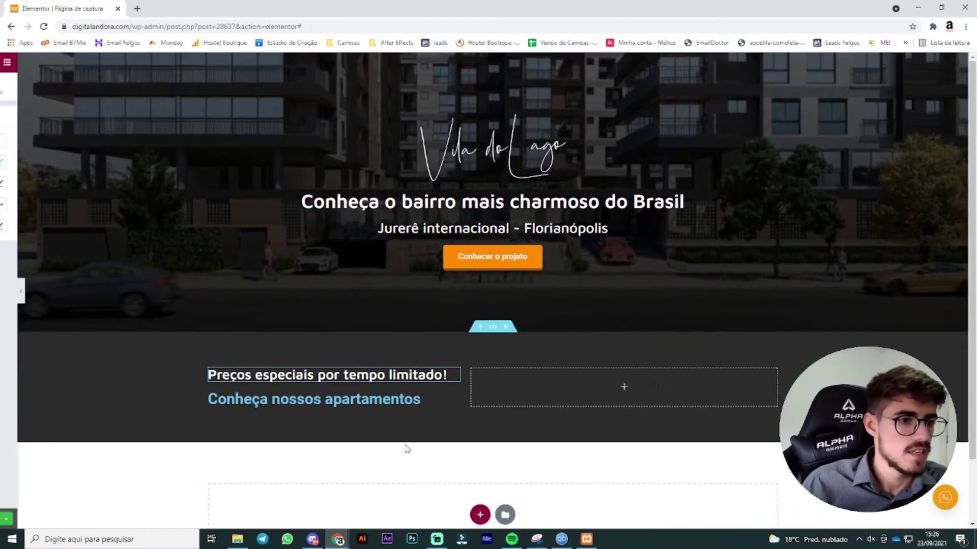
Step: Make the 'Conheça nossos apartamentos' heading white and try font sizes around 23
click(77, 86)
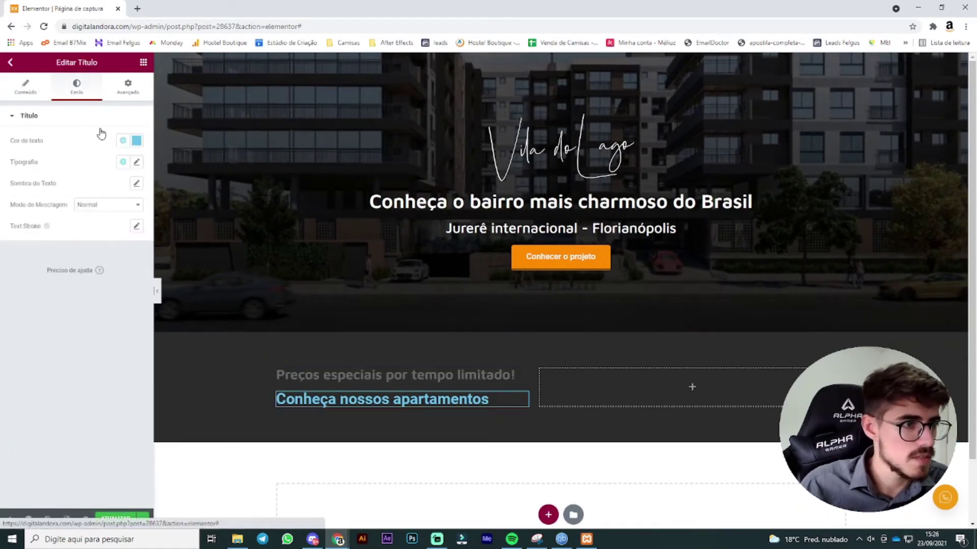
click(137, 141)
click(48, 362)
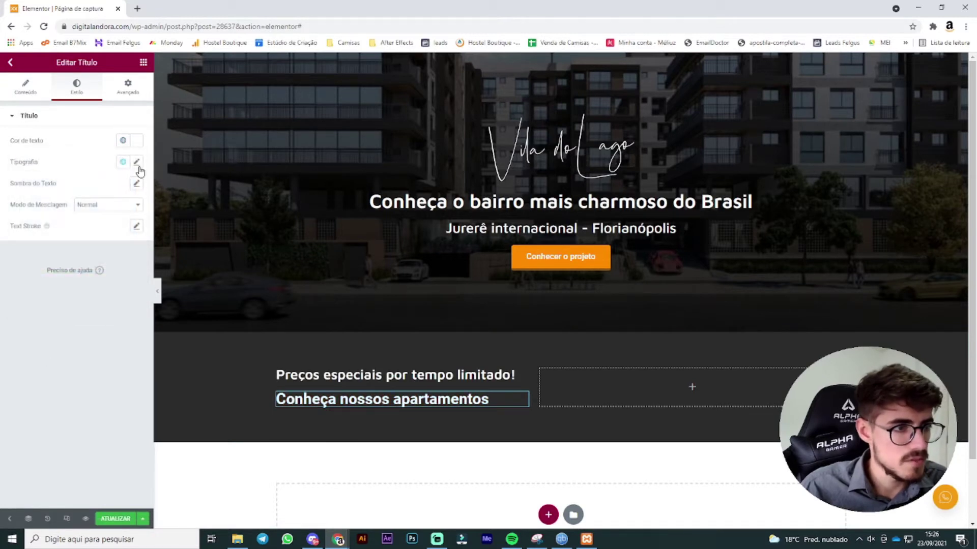
click(136, 162)
text(2)
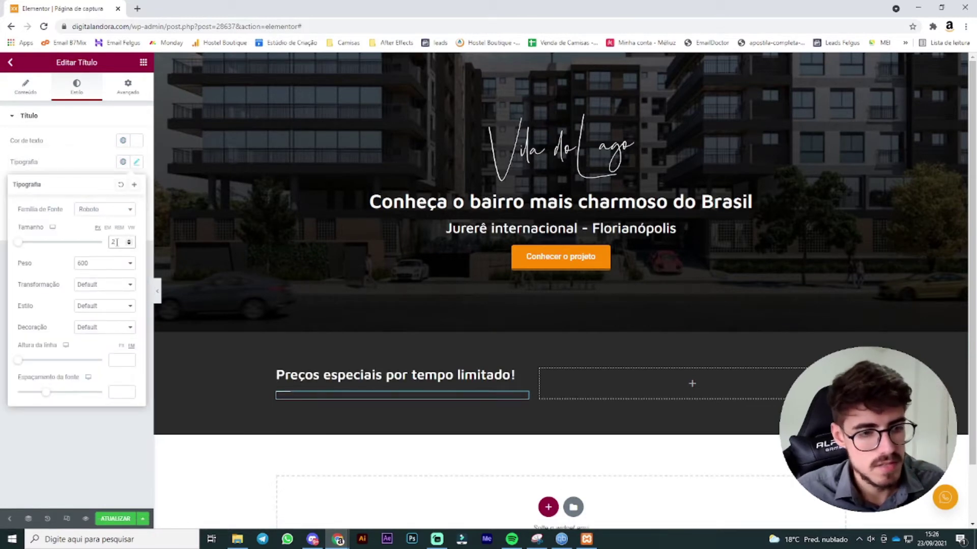
text(4)
click(130, 245)
click(130, 245)
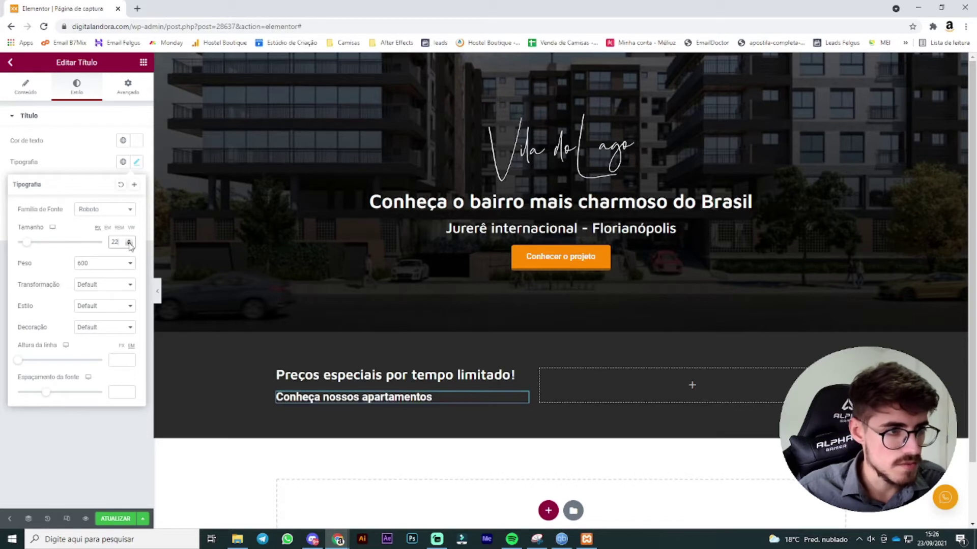
click(131, 245)
click(131, 239)
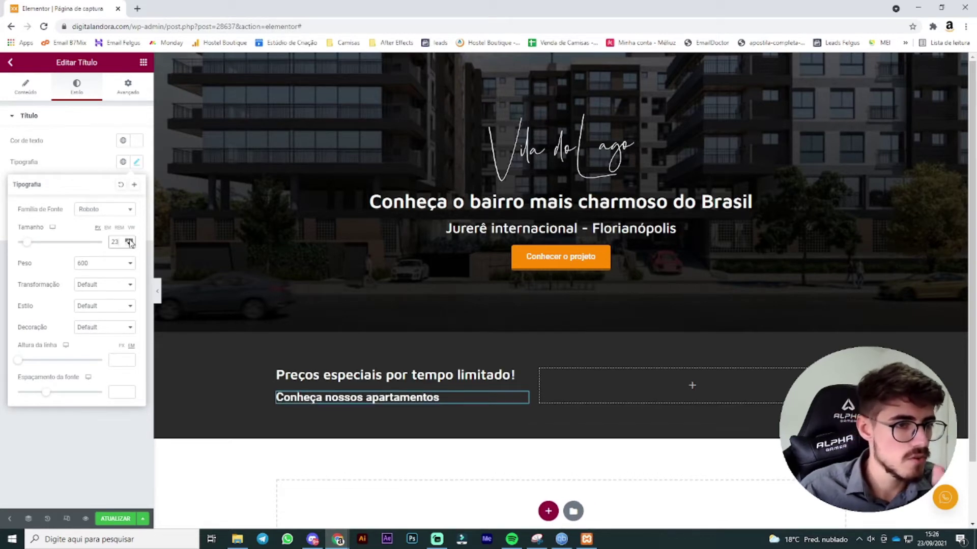
click(130, 239)
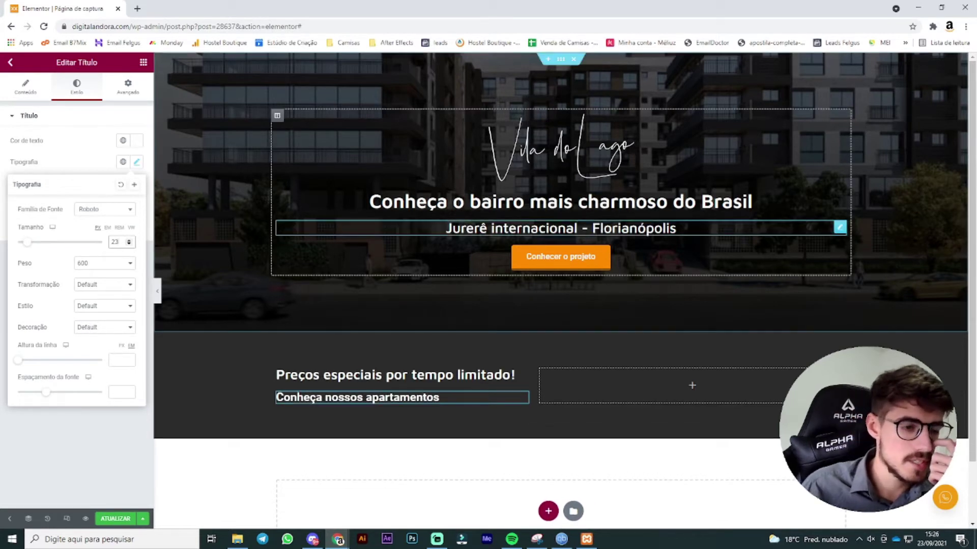
Step: Compare heading typography and reduce the Jurerê subtitle's font size to 27
click(839, 228)
click(136, 163)
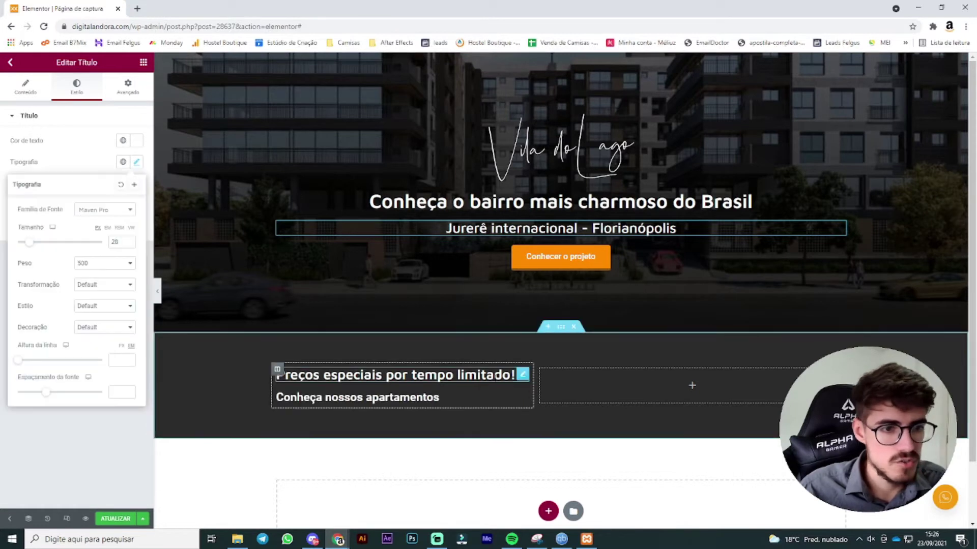
click(524, 375)
click(134, 162)
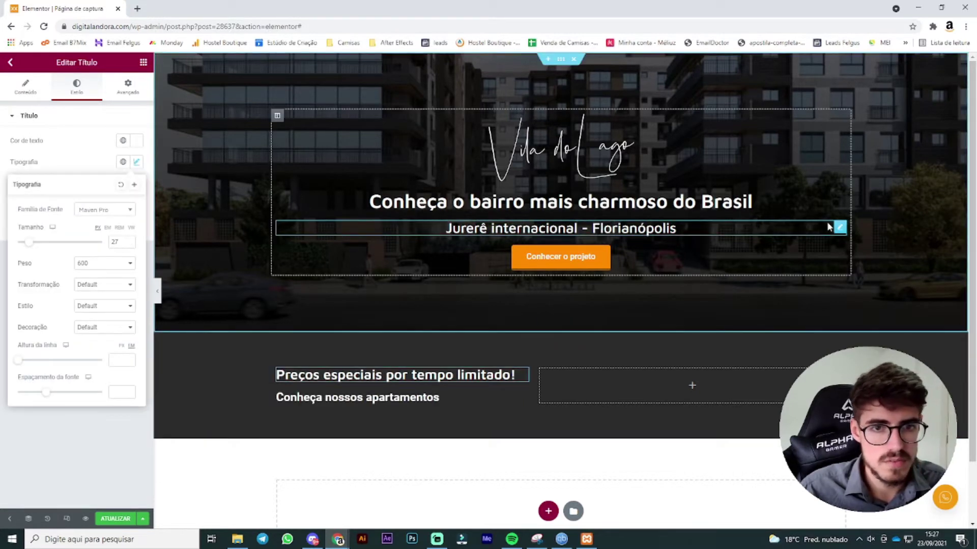
click(839, 225)
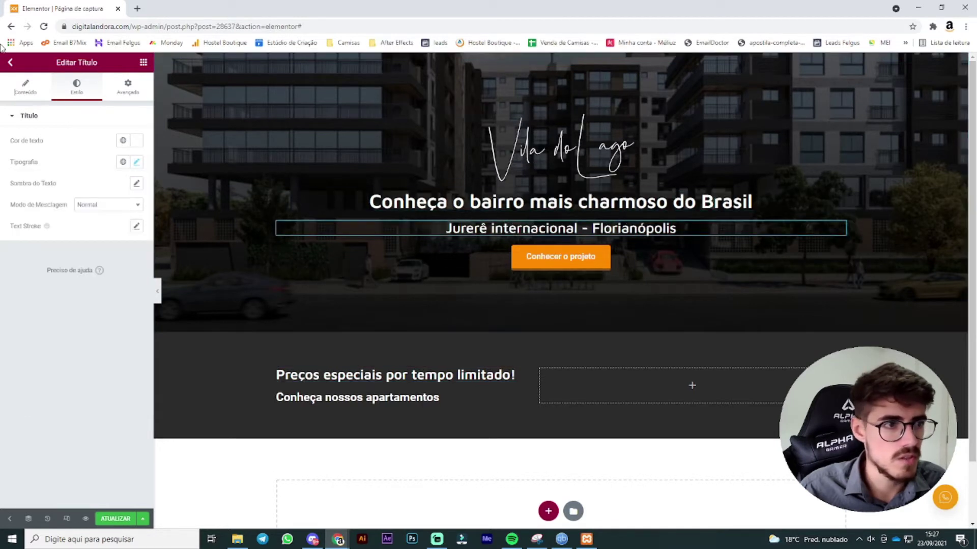
click(136, 162)
click(130, 244)
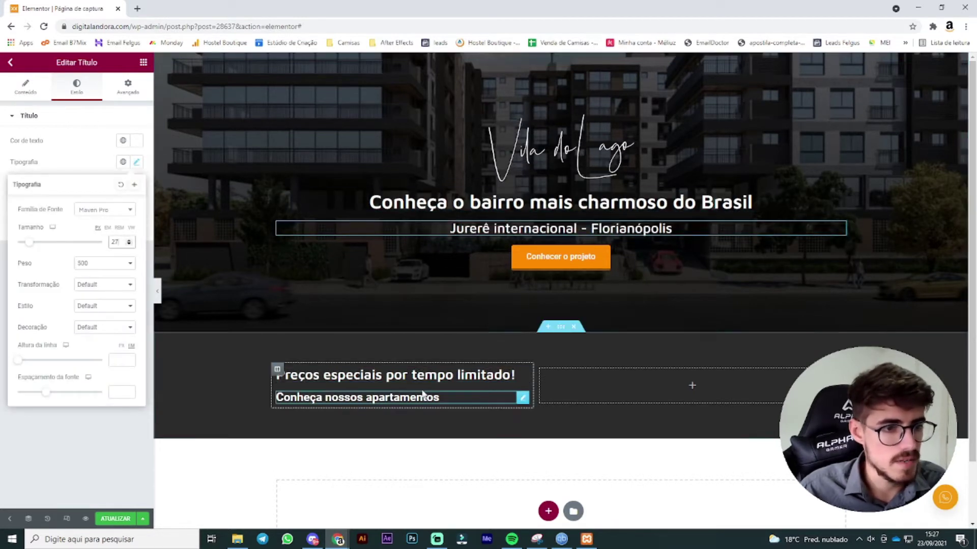
Step: Set the 'Conheça nossos apartamentos' heading to font size 22 and weight 400
click(523, 400)
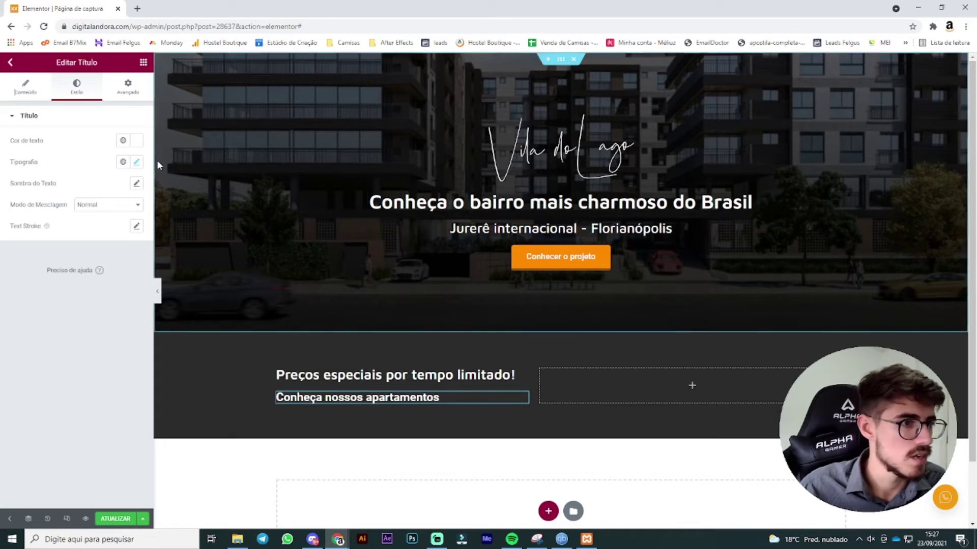
click(136, 162)
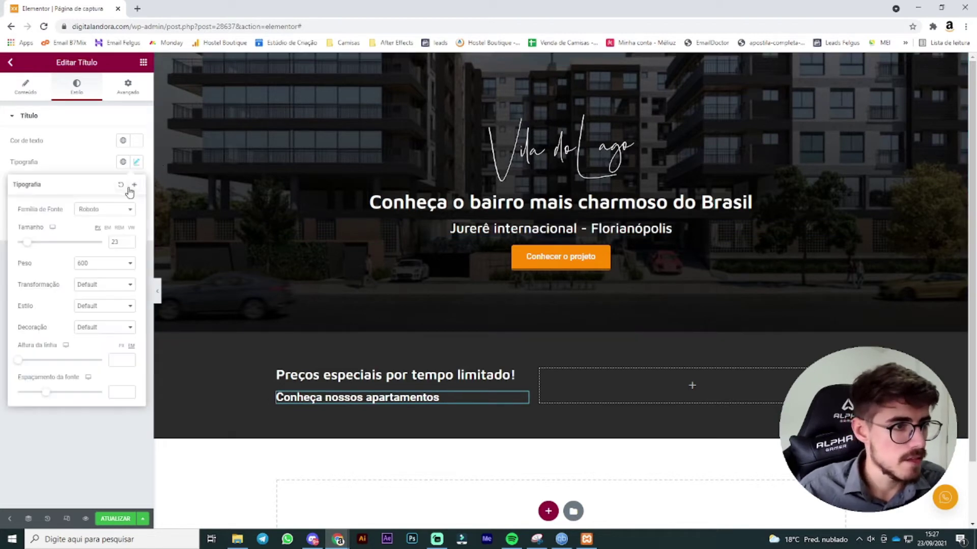
click(129, 244)
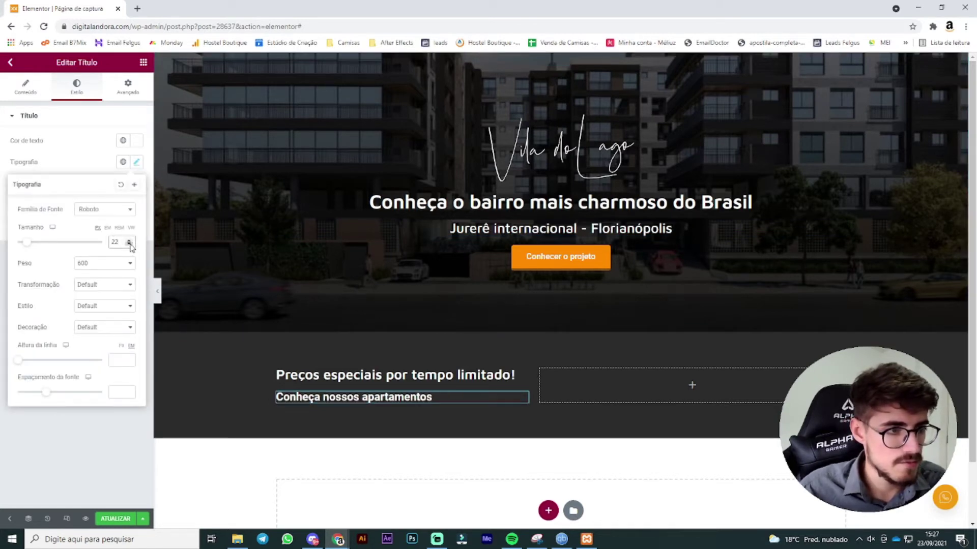
click(94, 263)
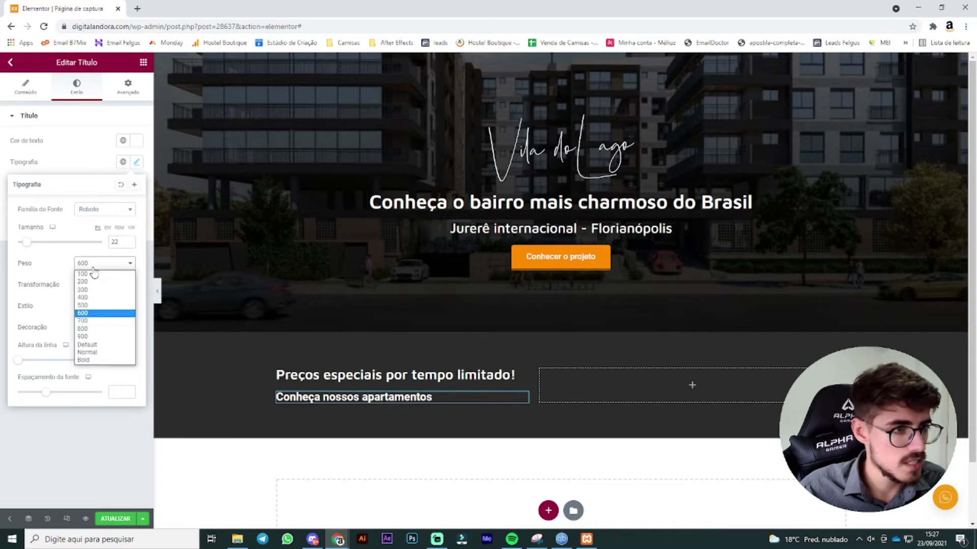
click(92, 308)
click(434, 475)
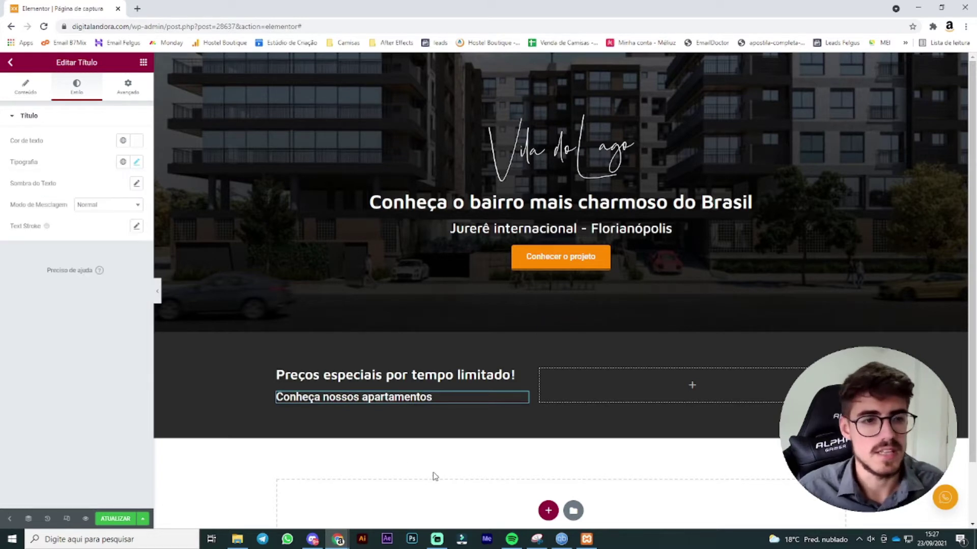
click(137, 163)
click(99, 264)
click(103, 294)
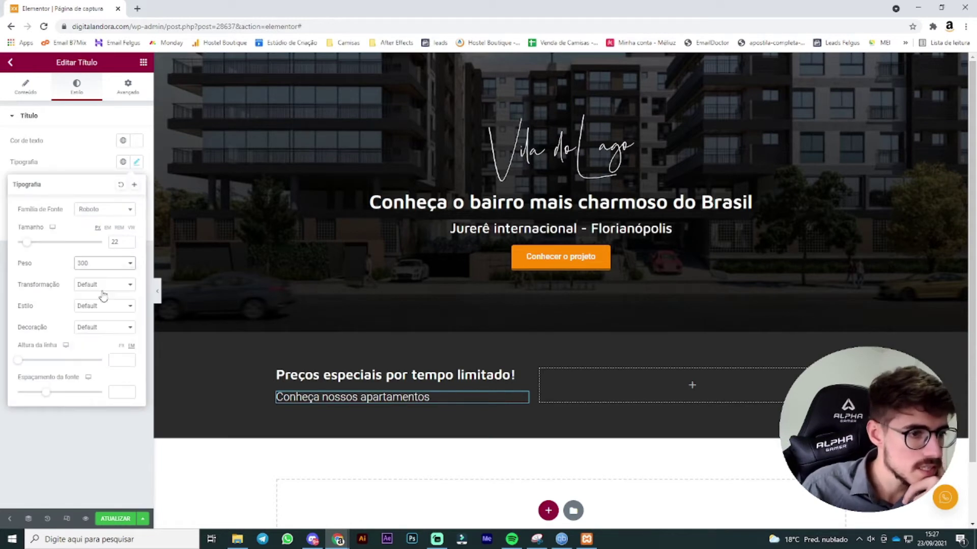
click(111, 266)
click(101, 303)
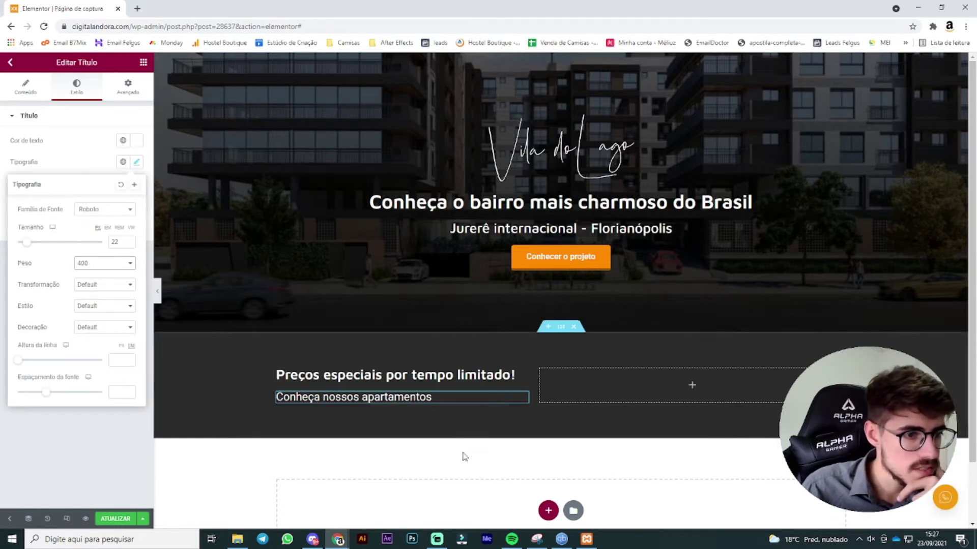
click(429, 443)
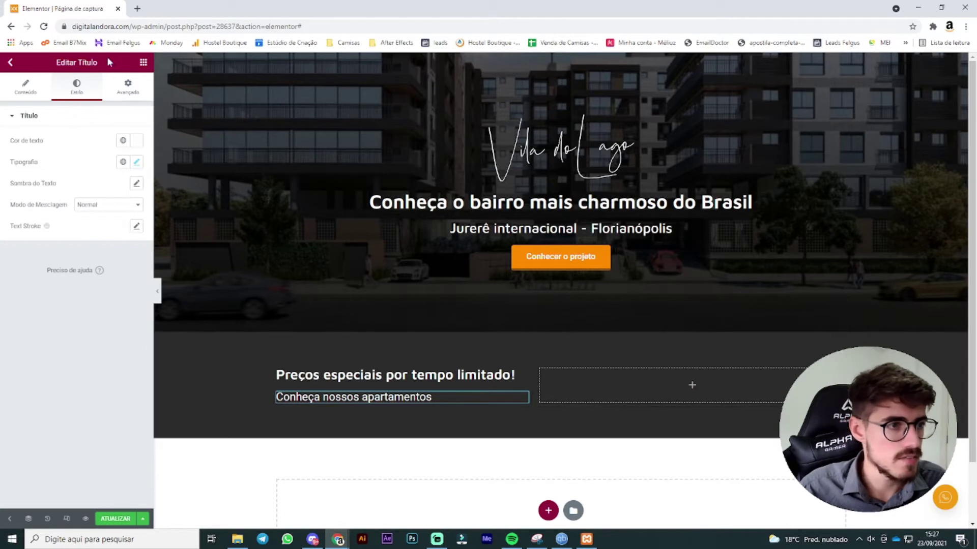
click(142, 63)
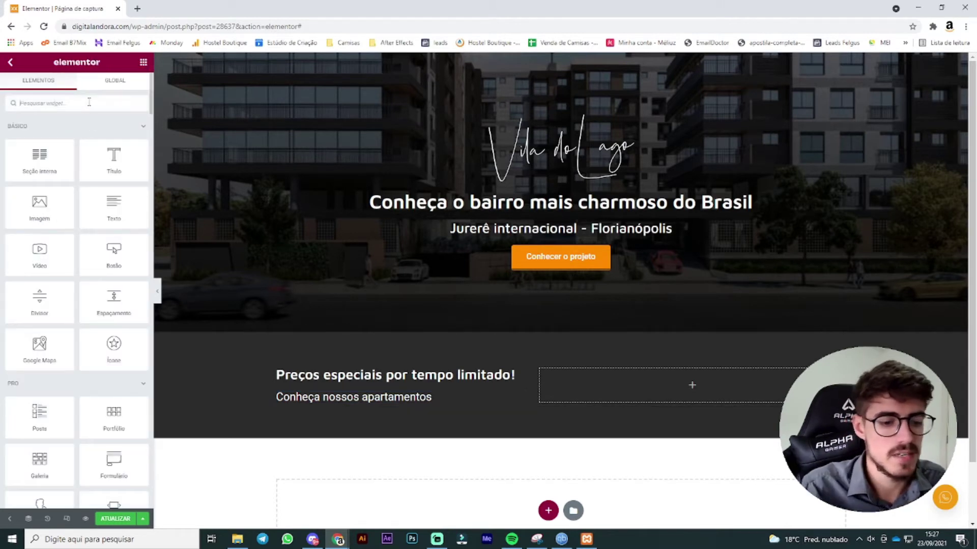
Step: Search widgets for 'contag' and drop a Contagem regressiva countdown into the empty column
click(89, 102)
text(contador)
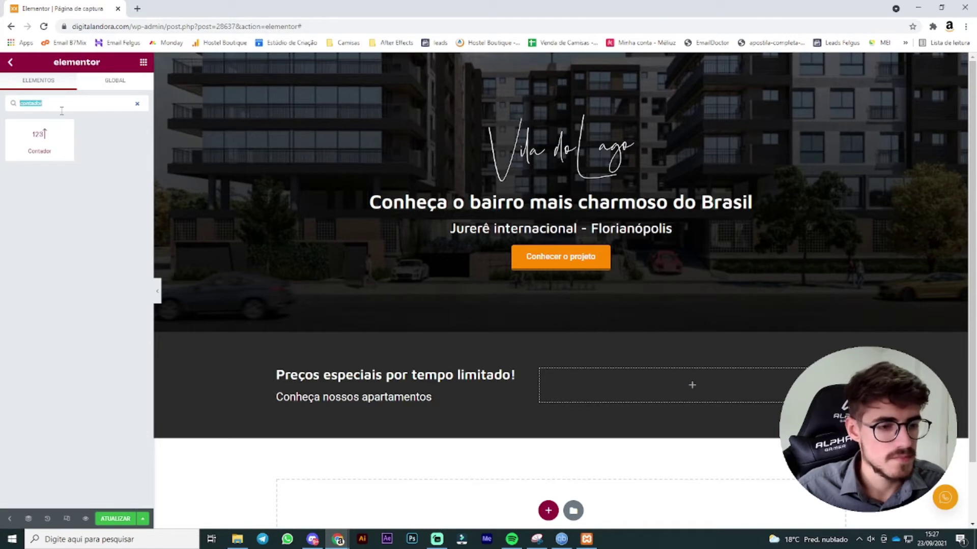
key(BackSpace)
text(contag)
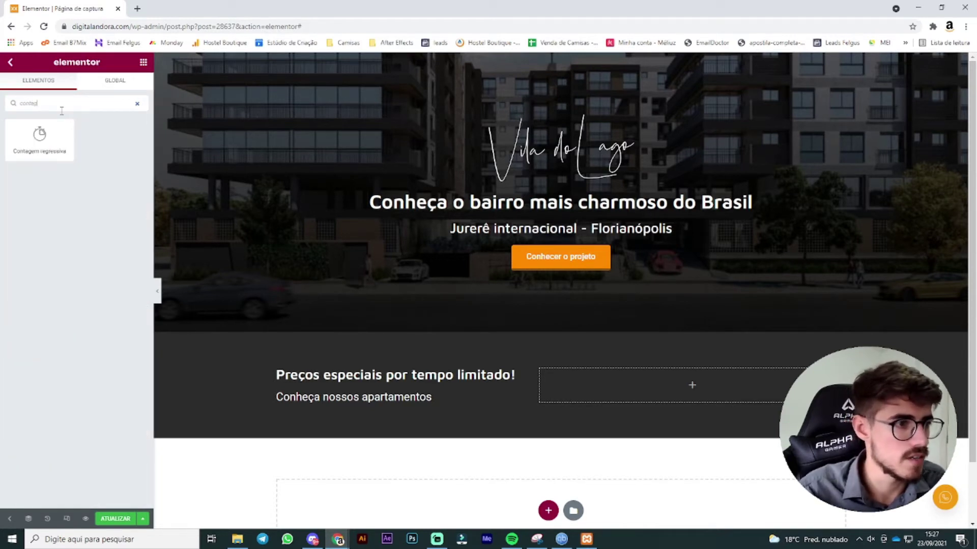
drag(40, 137, 644, 376)
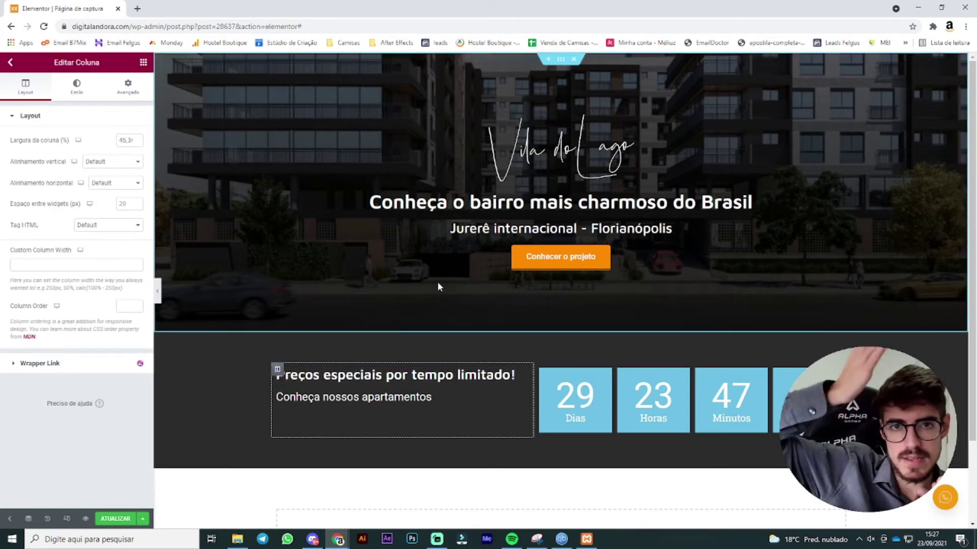
Step: Set the heading column's vertical alignment to Meio so it centres beside the countdown
click(104, 162)
click(110, 192)
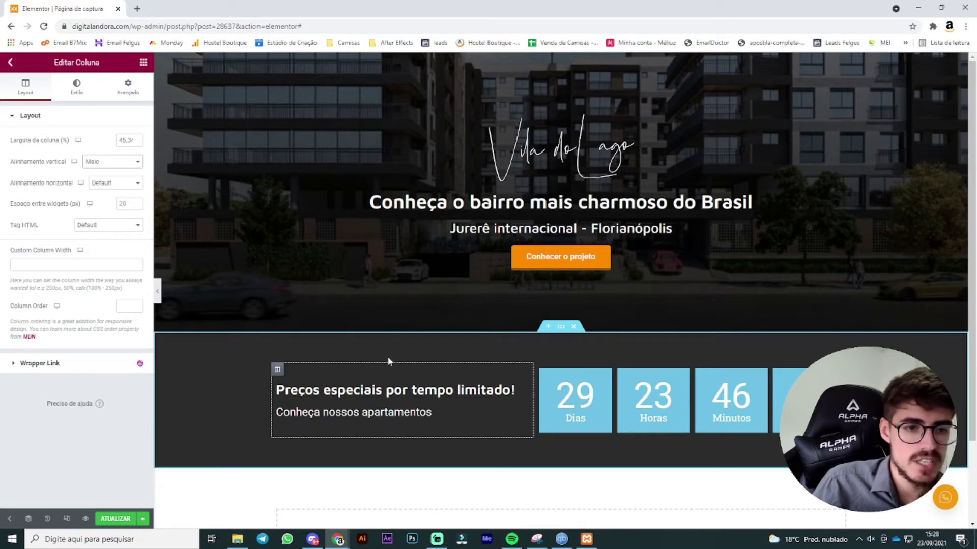
click(716, 401)
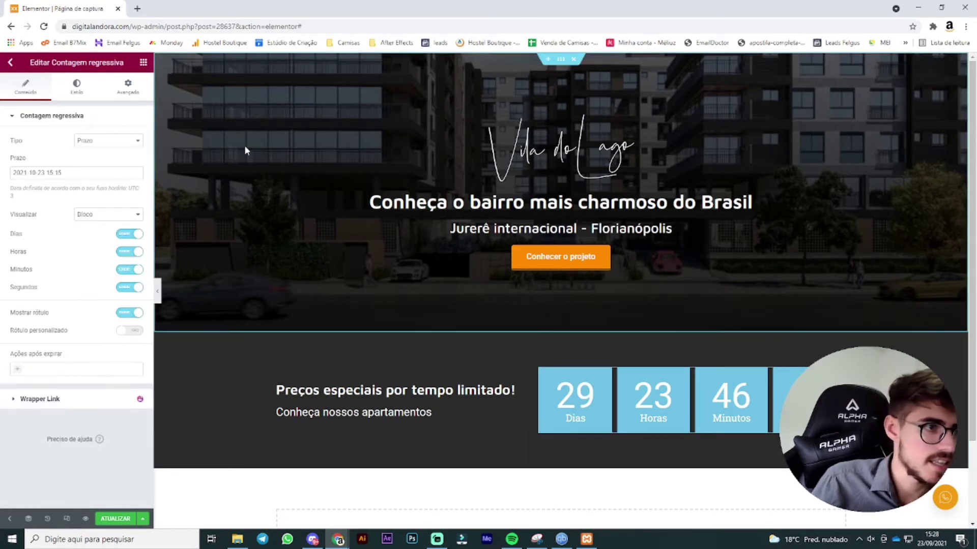
Step: Make the countdown a fixed-duration timer with hours lowered to 46, keeping the block layout
click(119, 142)
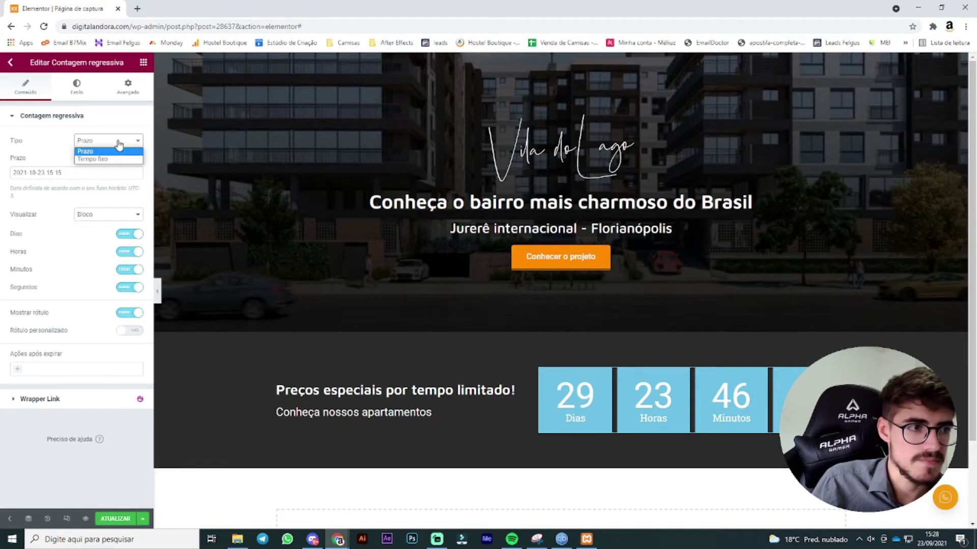
click(119, 158)
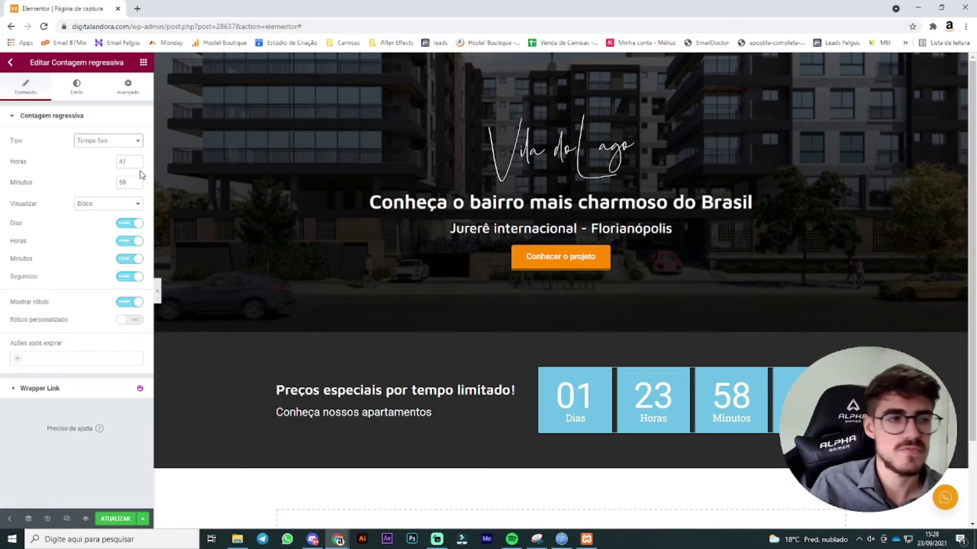
click(136, 164)
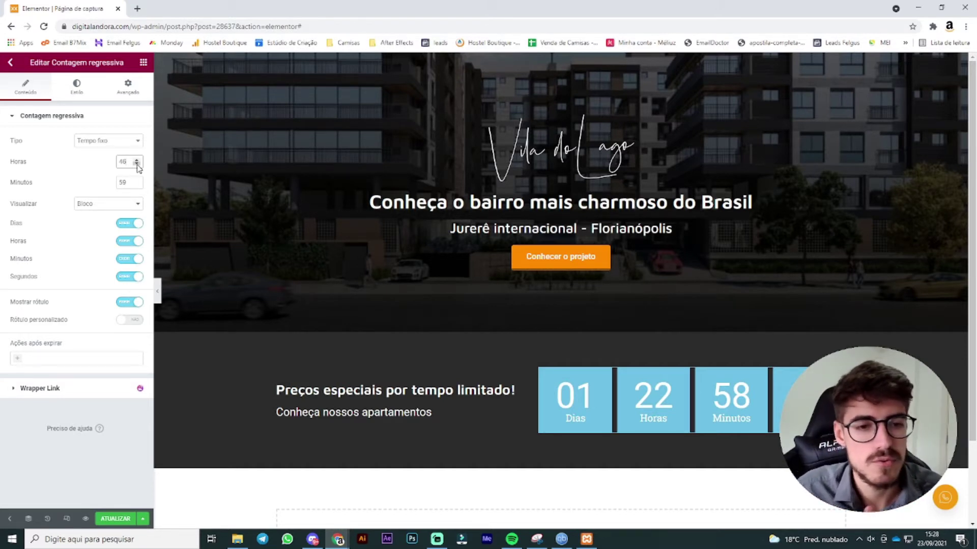
click(131, 205)
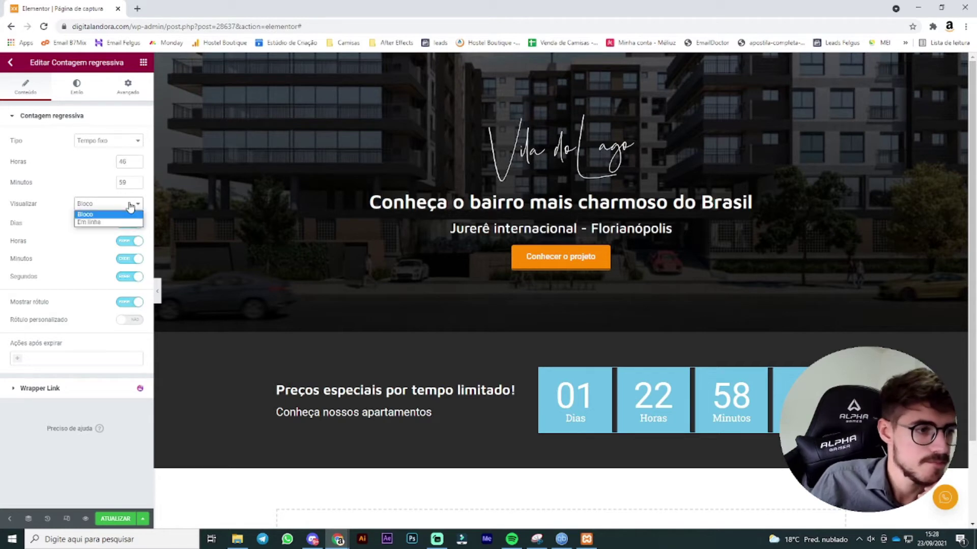
click(131, 205)
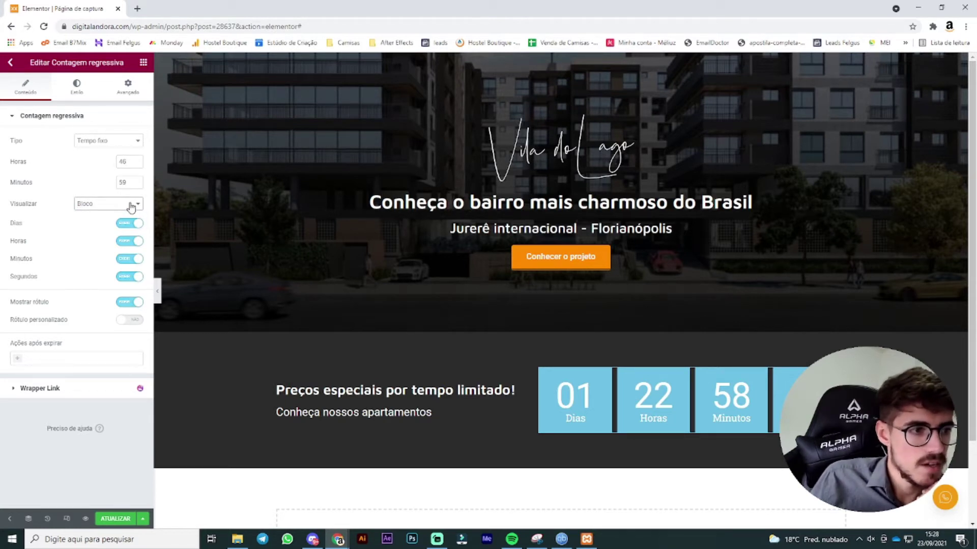
Step: Give the countdown boxes the same orange background as the page's button
click(77, 87)
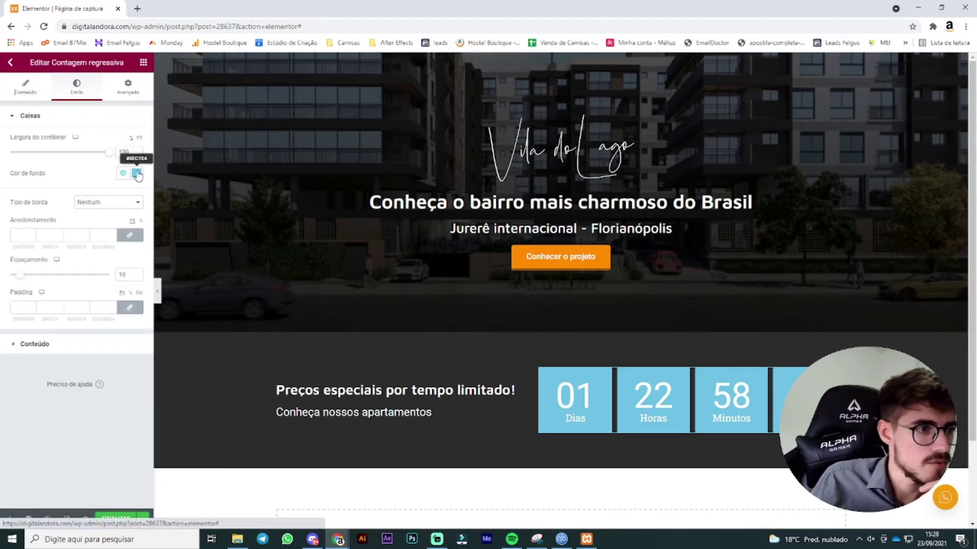
click(137, 173)
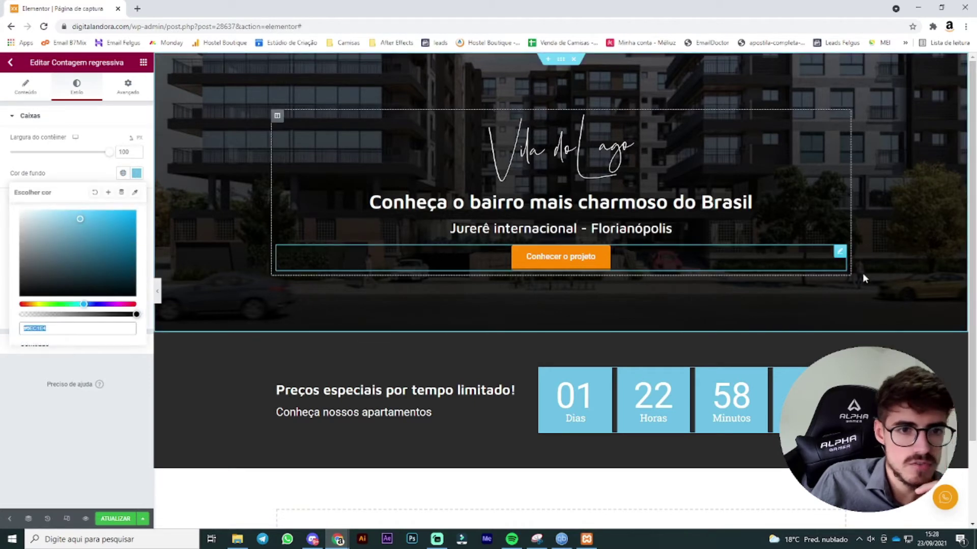
click(840, 251)
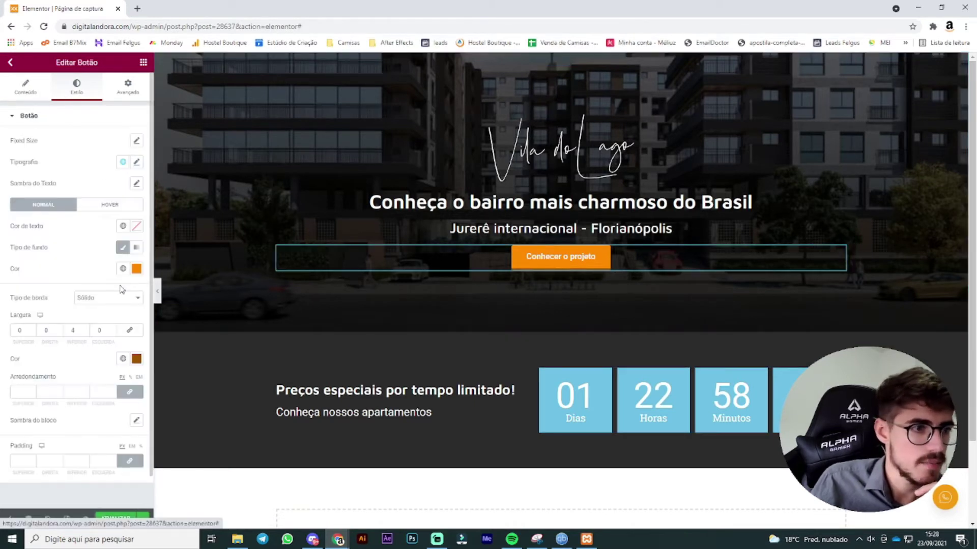
click(136, 268)
key(ctrl+c)
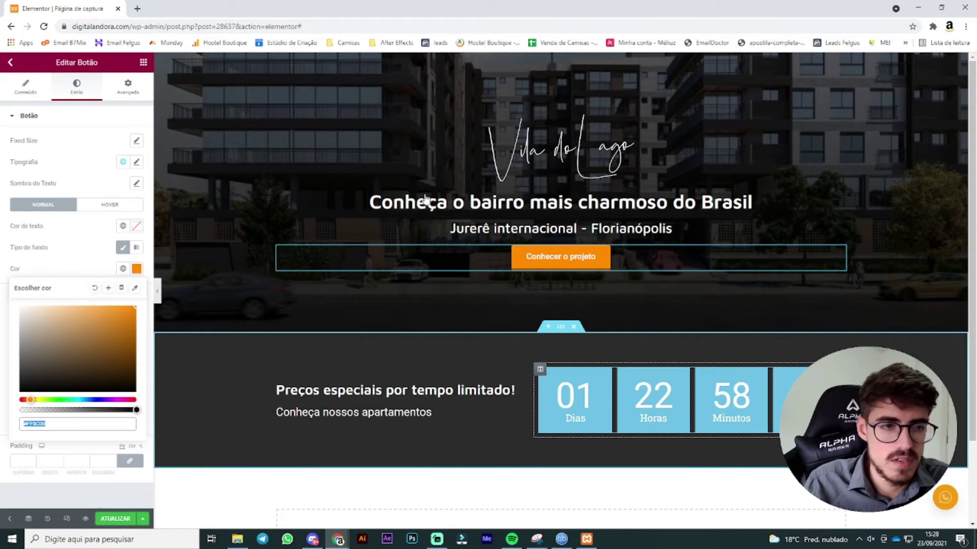
click(136, 174)
key(ctrl+v)
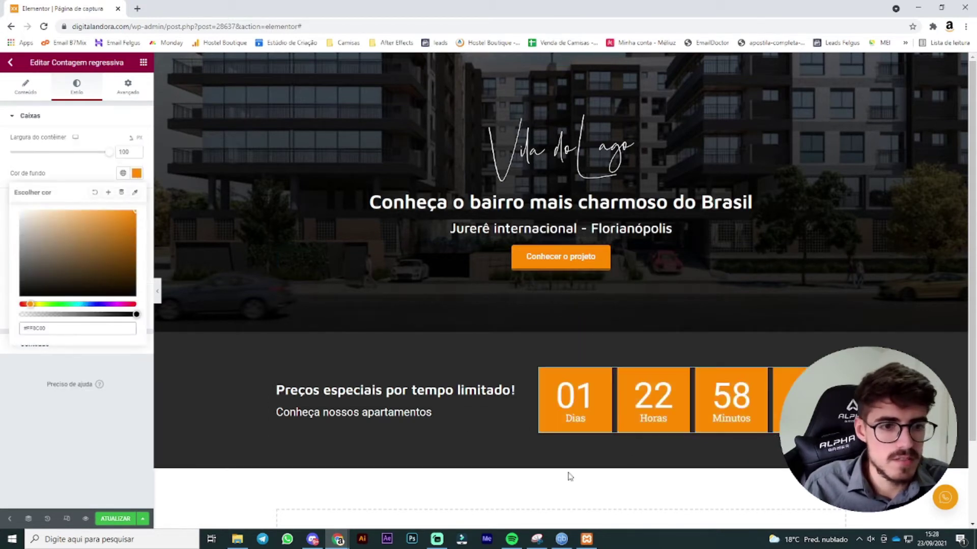
click(807, 267)
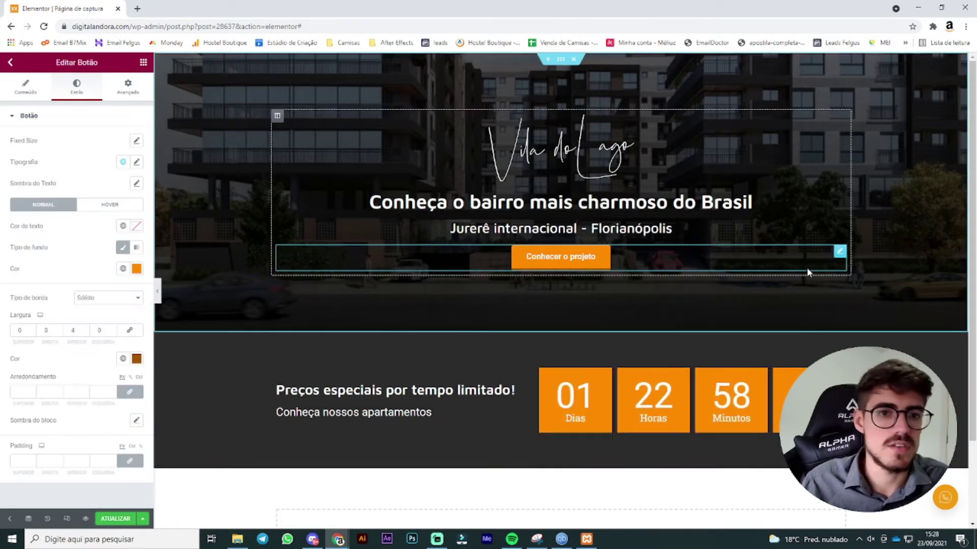
click(656, 387)
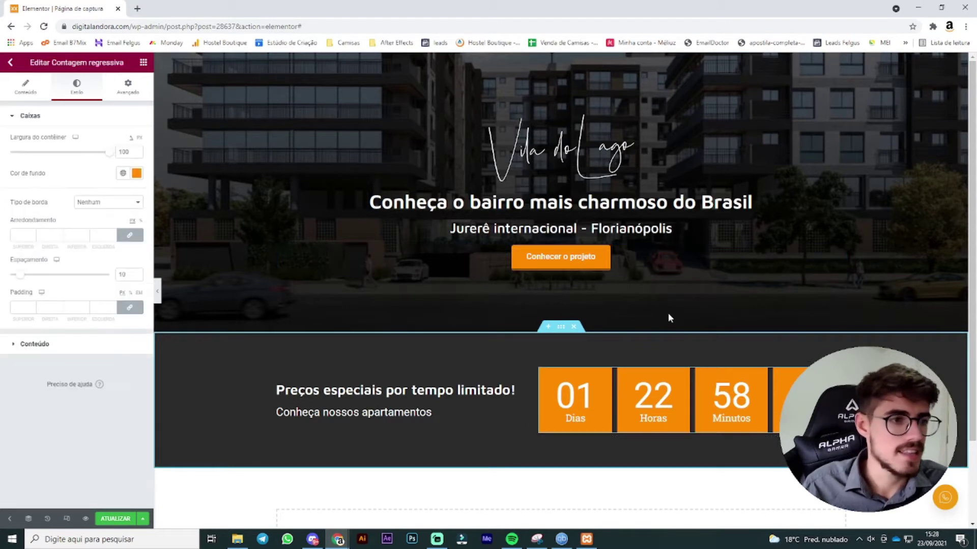
Step: Give the countdown boxes a solid border with all corners rounded to 15
click(118, 203)
click(117, 220)
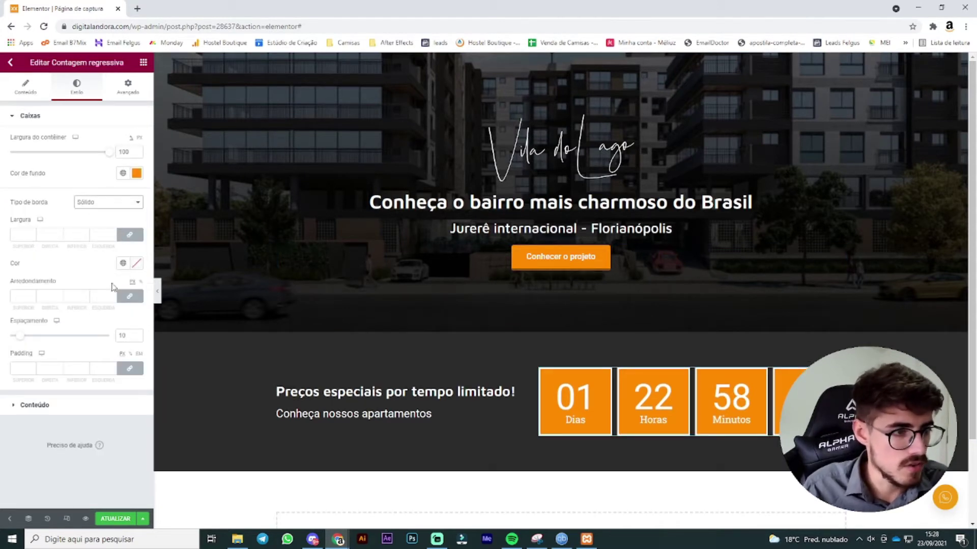
click(130, 296)
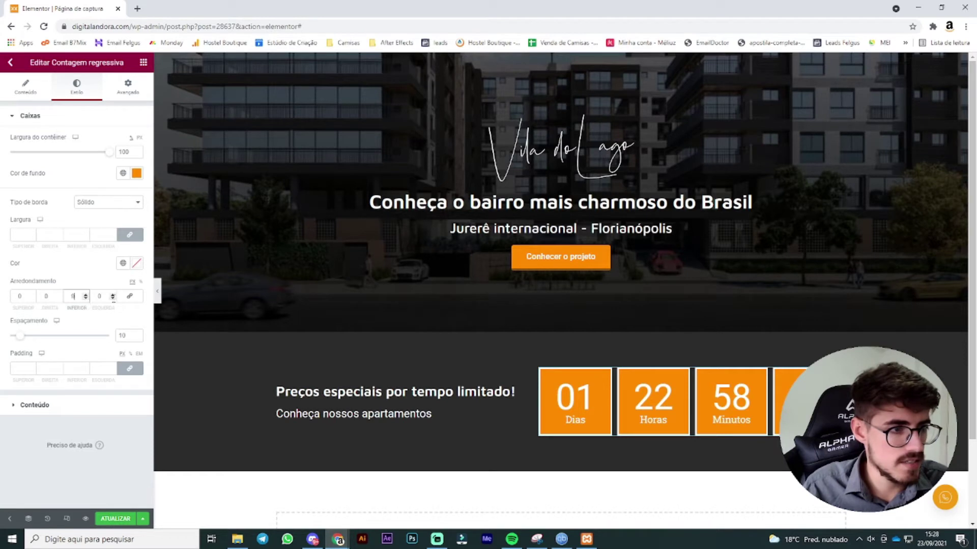
click(130, 296)
click(85, 295)
click(86, 295)
click(86, 295)
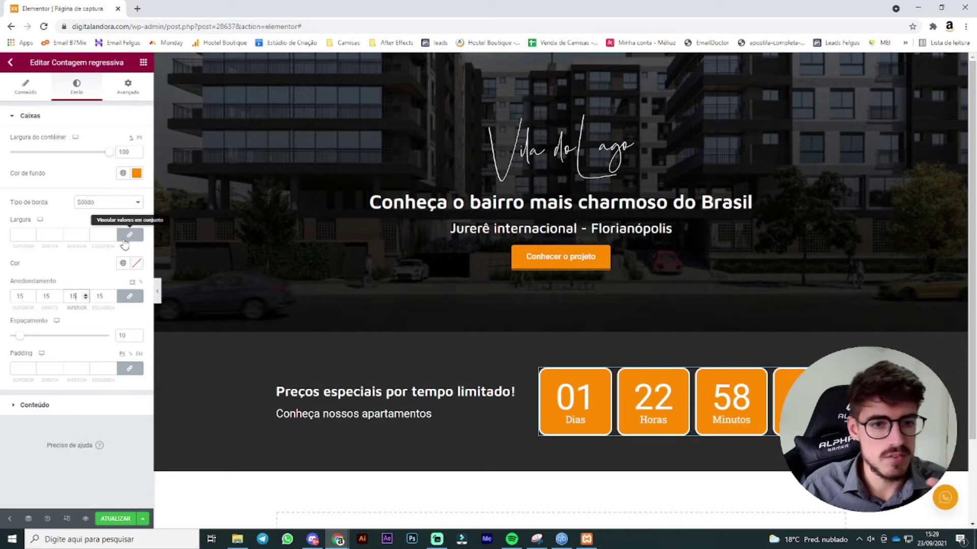
Step: Set the countdown boxes' bottom border width to 4
click(125, 205)
click(121, 222)
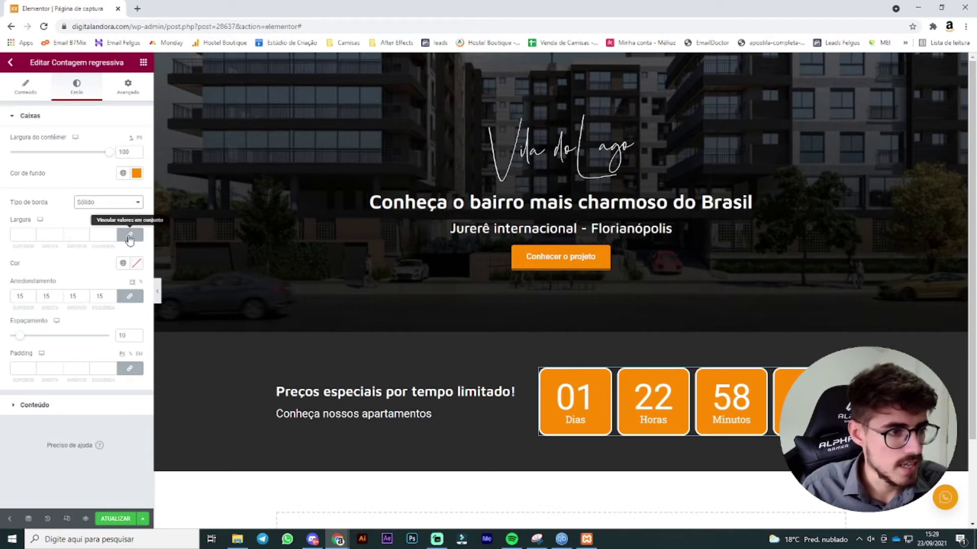
click(87, 236)
click(85, 233)
click(85, 234)
click(86, 233)
click(86, 234)
click(86, 234)
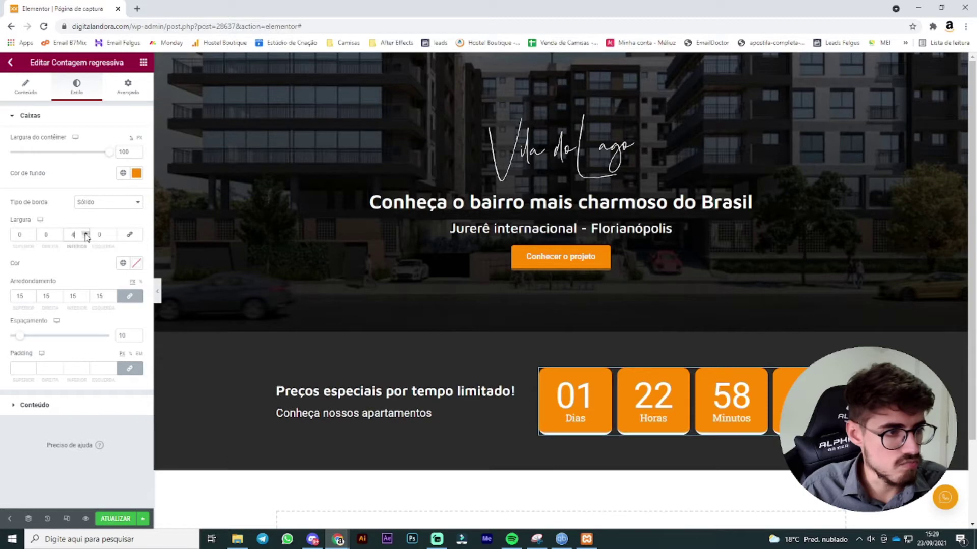
Step: Colour the countdown boxes' border a darker orange, #B84E03
click(123, 263)
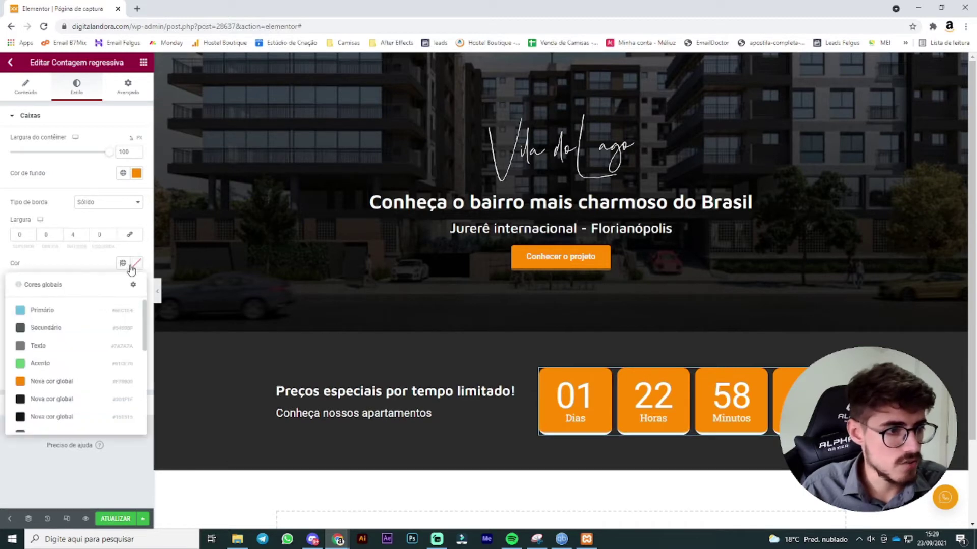
click(136, 173)
key(ctrl+c)
click(79, 165)
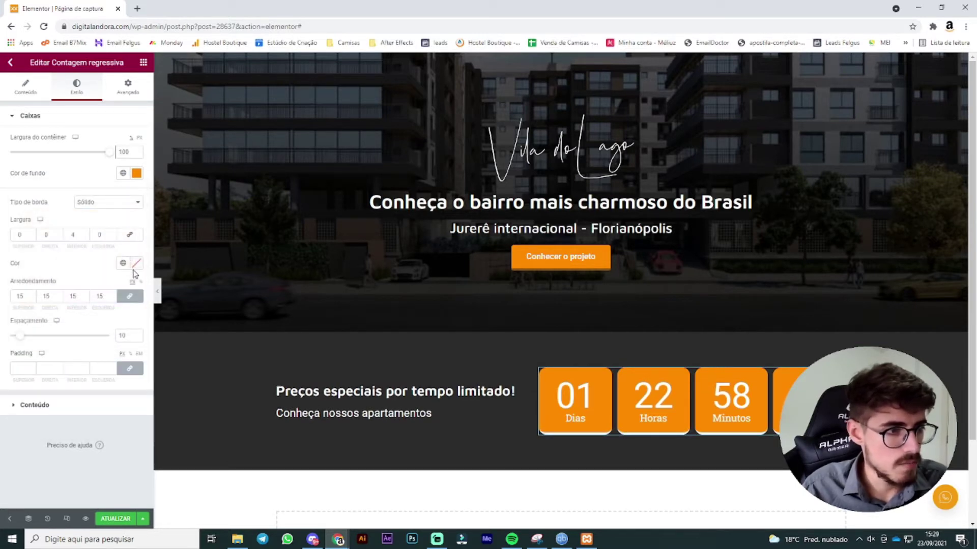
click(136, 264)
key(ctrl+v)
drag(130, 334, 134, 339)
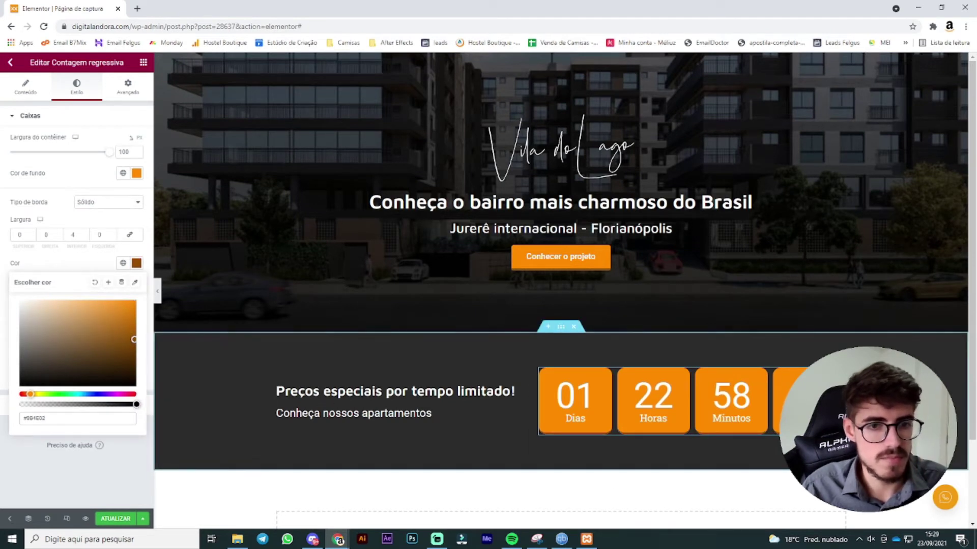
click(66, 93)
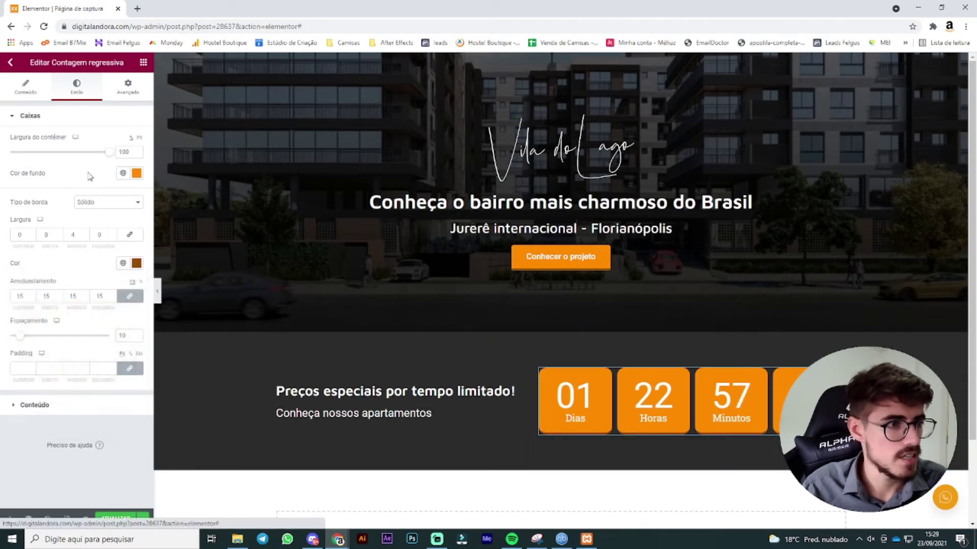
Step: Set both the countdown digits and labels typography to the Maven Pro font family
click(66, 410)
click(136, 201)
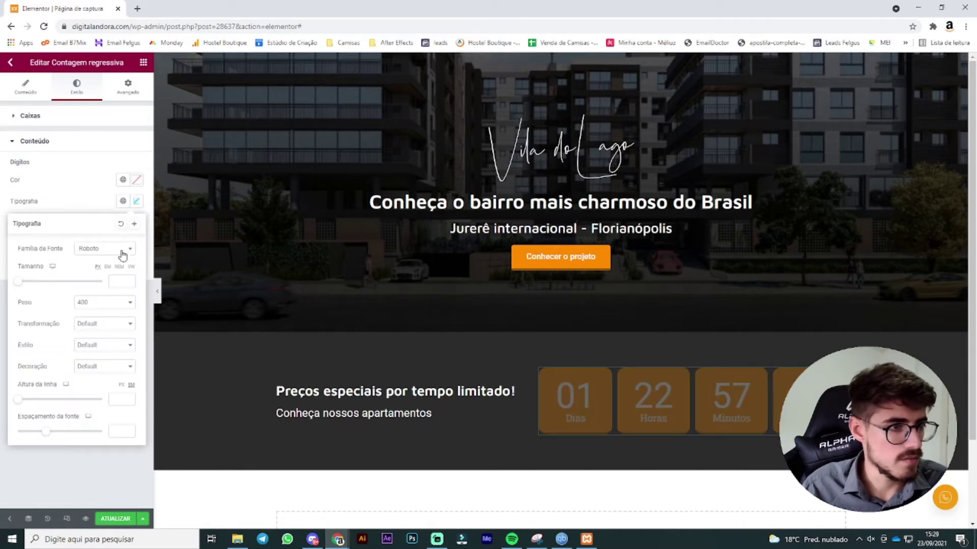
click(121, 251)
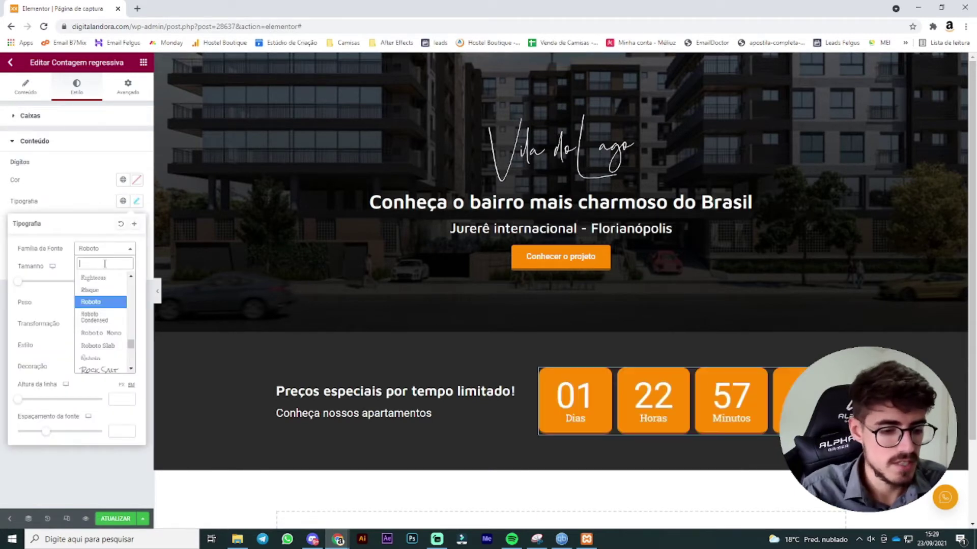
text(maven)
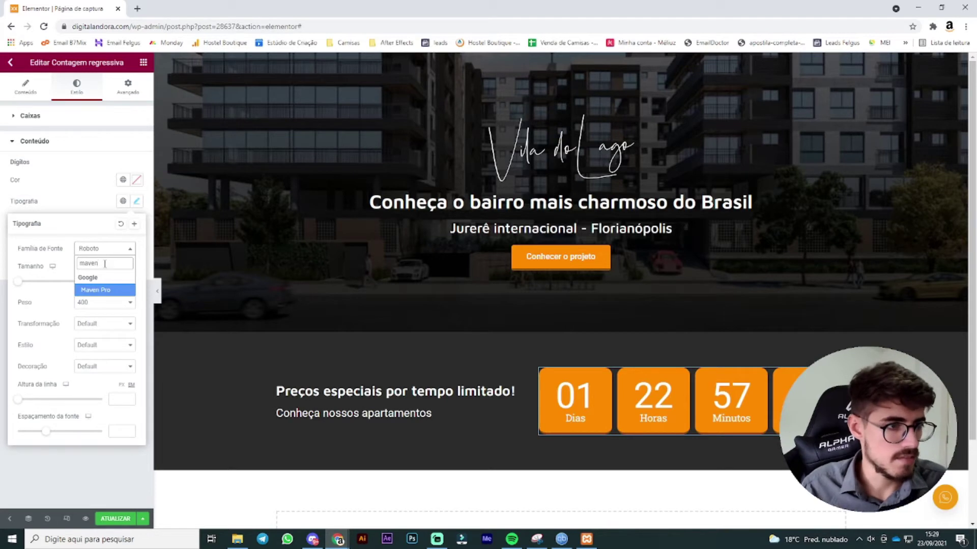
click(105, 290)
click(86, 209)
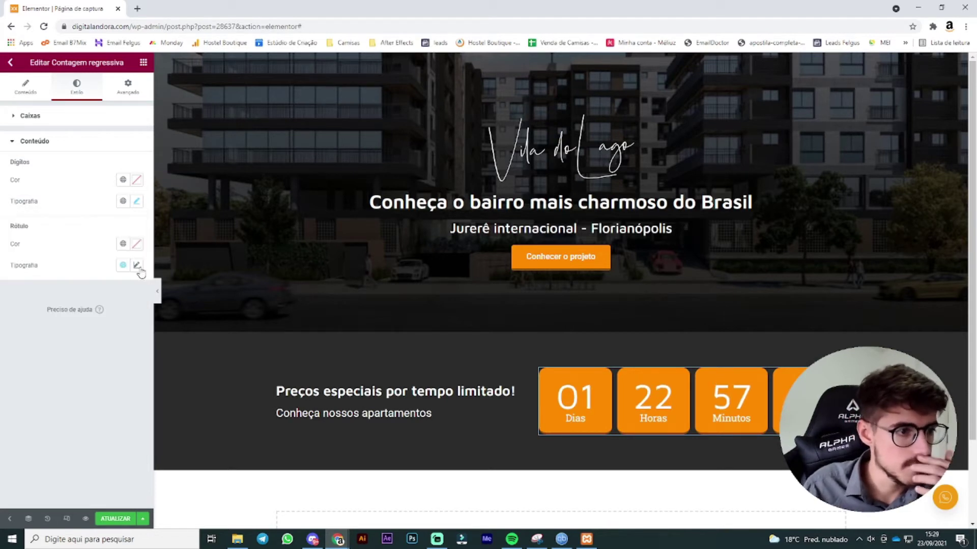
click(137, 265)
click(110, 312)
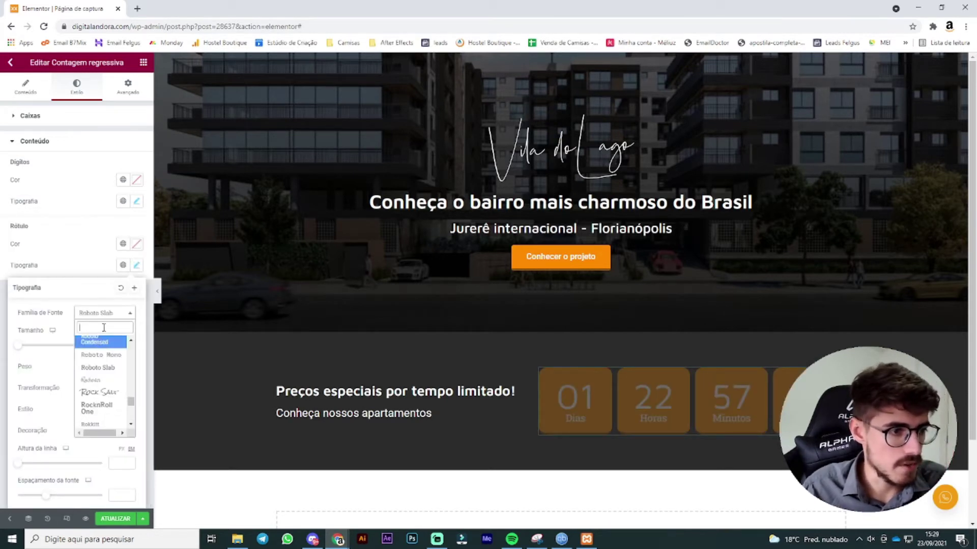
text(maven p)
click(97, 353)
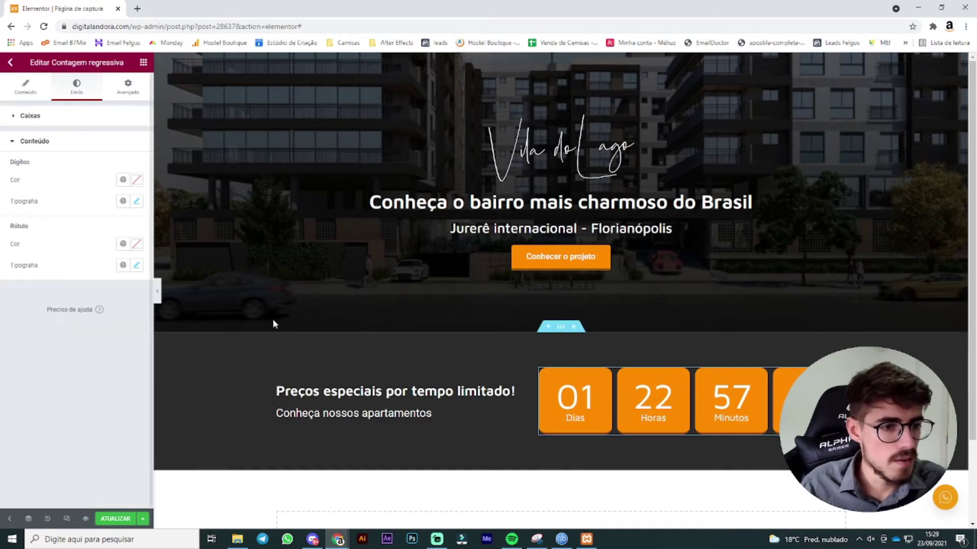
scroll(469, 343, down, 2)
click(542, 440)
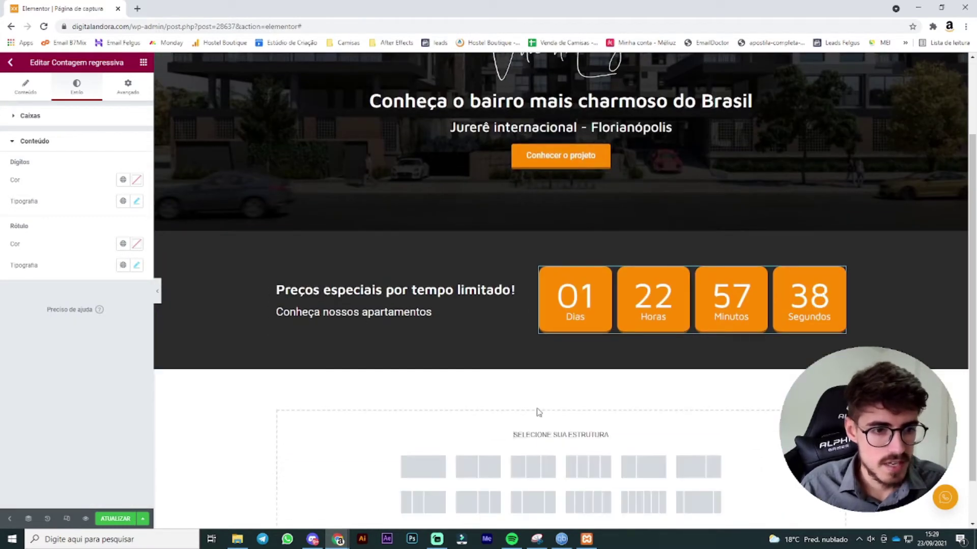
Step: Add a single-column section below the countdown
click(424, 465)
scroll(546, 384, down, 1)
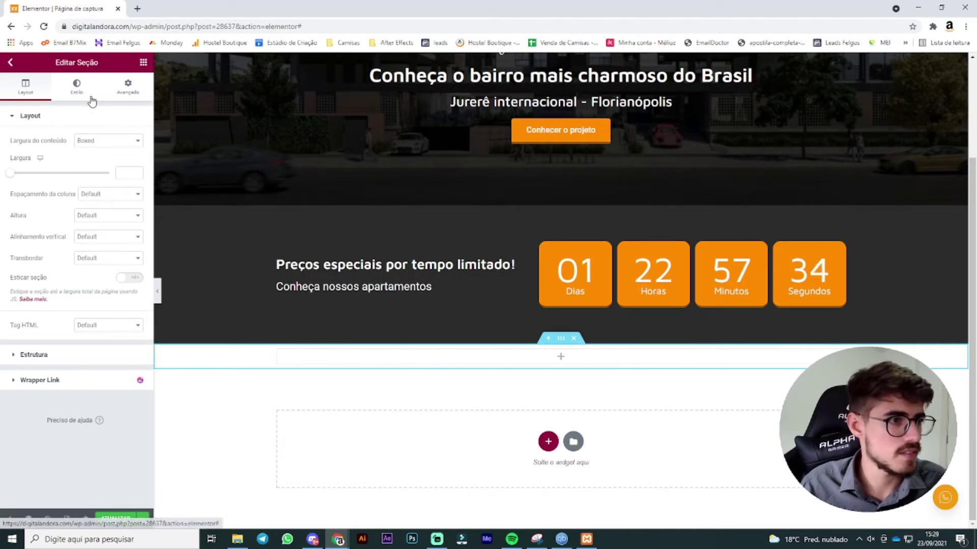
click(77, 87)
click(143, 62)
Step: Insert a centred heading reading 'Vier em uma das regiões mais nobres de Florianópolis.'
drag(87, 176, 477, 353)
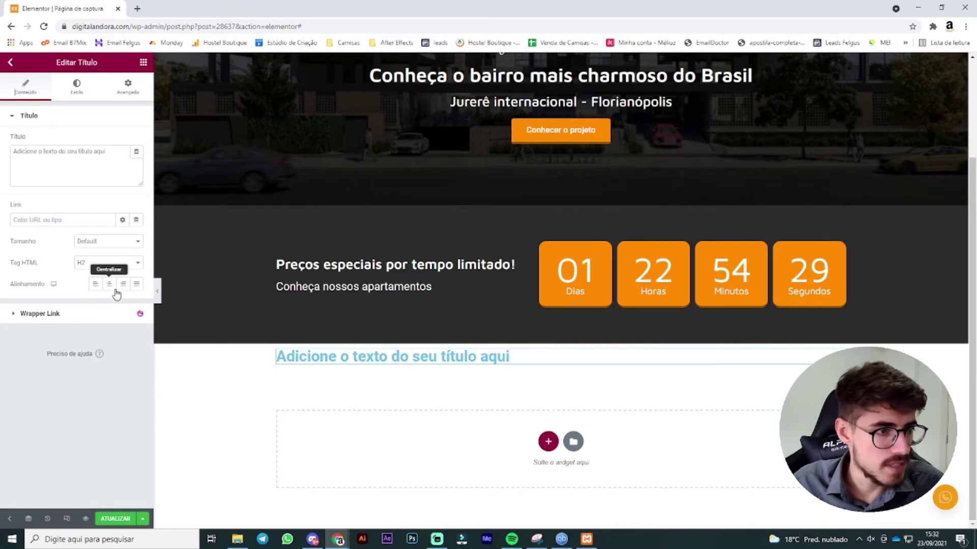
click(109, 284)
click(81, 160)
drag(81, 160, 2, 158)
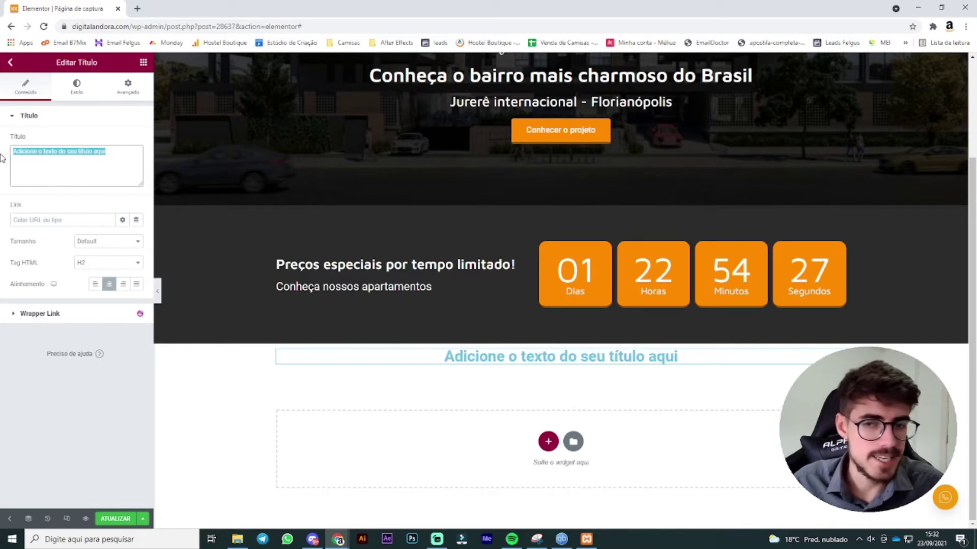
text(Vier em um)
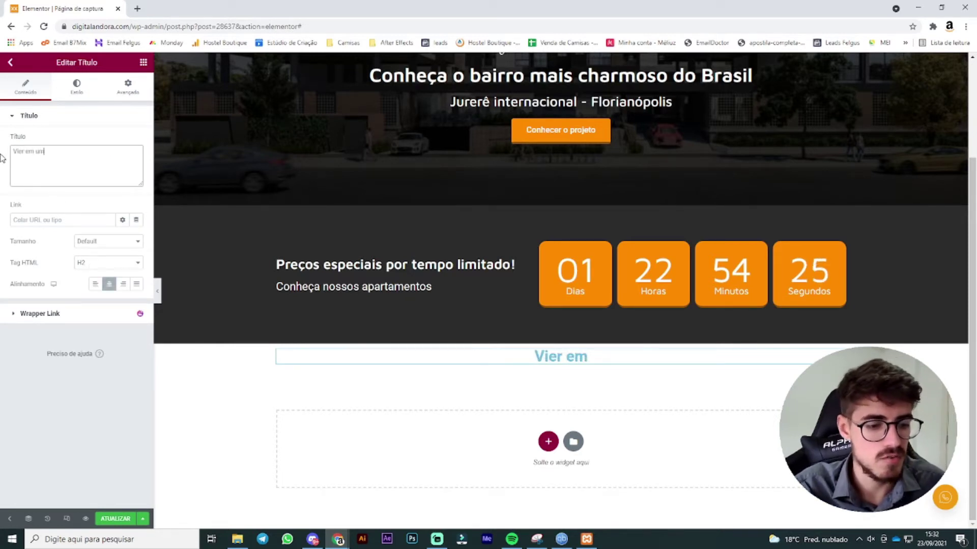
text(a das reg)
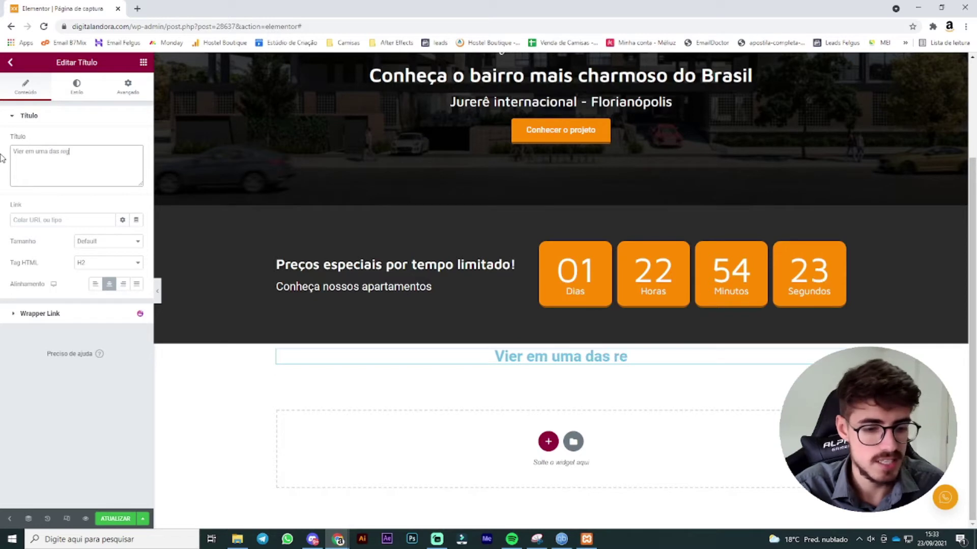
text(iões mais n)
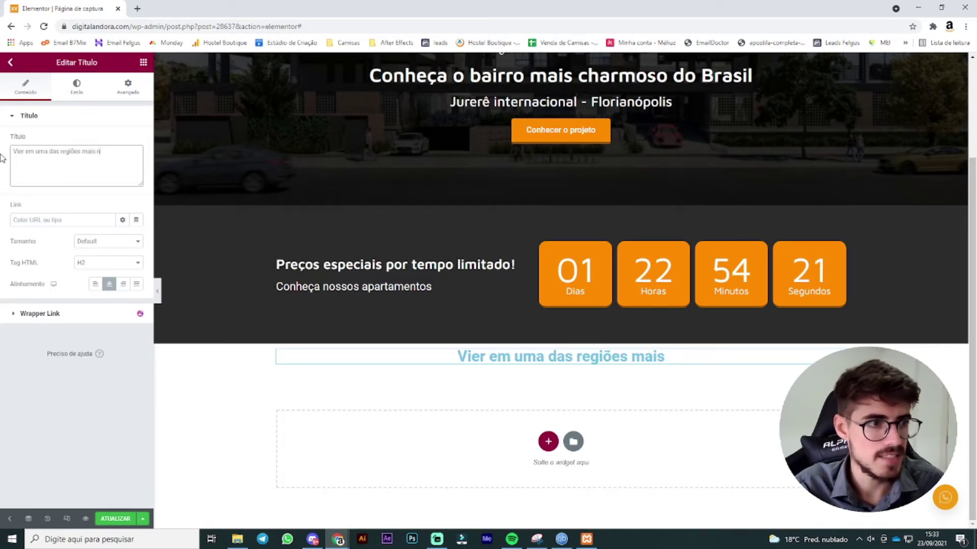
text(obres de Flori)
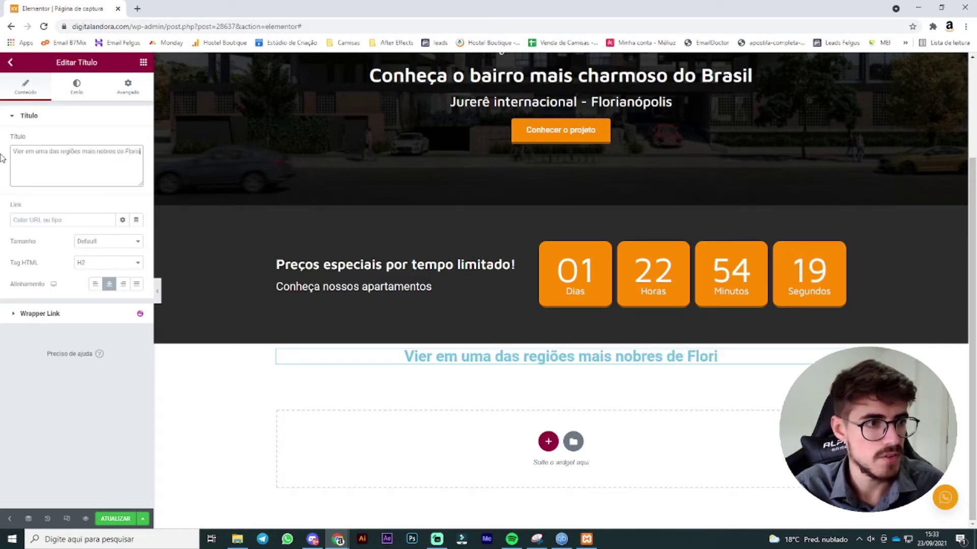
text(anópolis.)
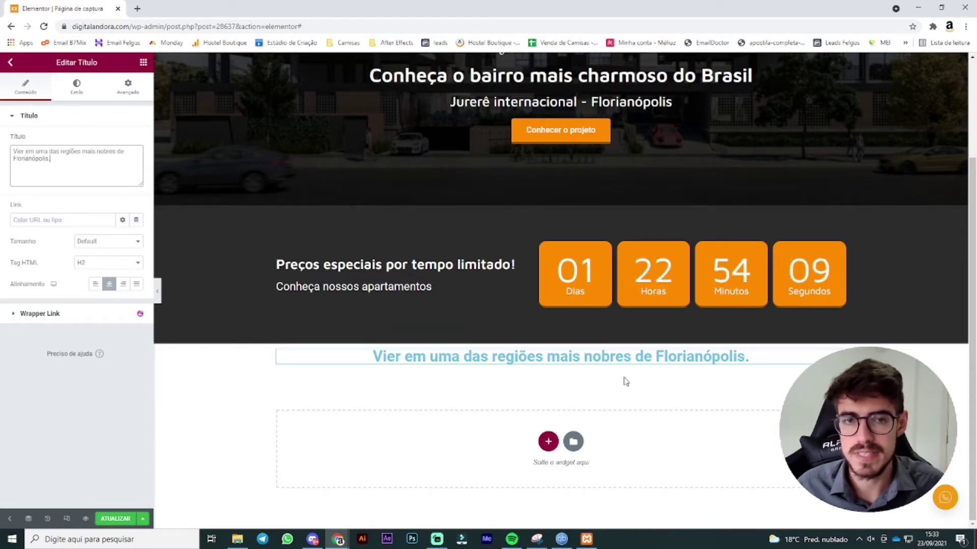
Step: Set the heading text colour to black in its Style settings
click(90, 96)
click(135, 141)
drag(80, 185, 1, 150)
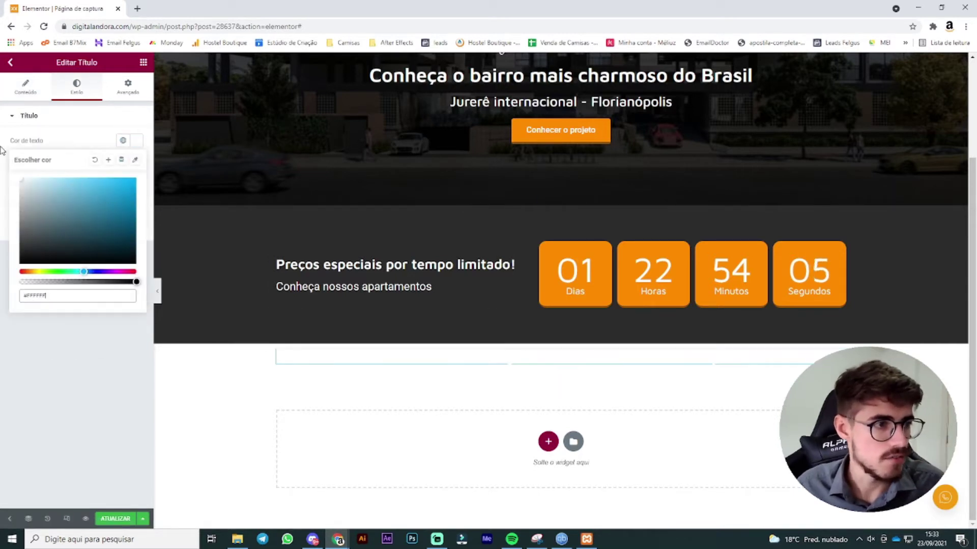
click(71, 368)
click(134, 145)
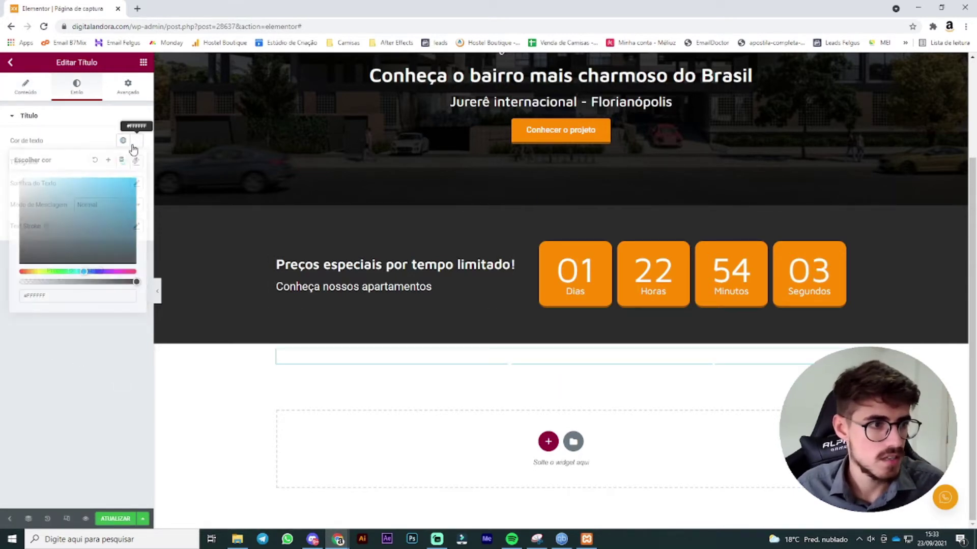
click(136, 144)
click(136, 144)
mouse_move(75, 202)
mouse_down()
mouse_move(38, 217)
mouse_move(2, 308)
mouse_up()
click(26, 381)
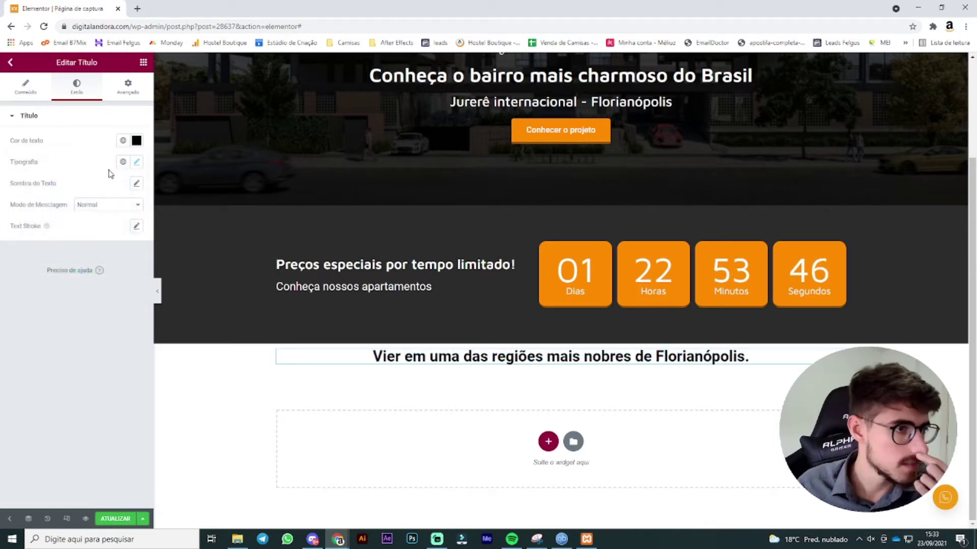
Step: Make the heading bold and correct 'Vier' to 'Viver' in its text
click(136, 163)
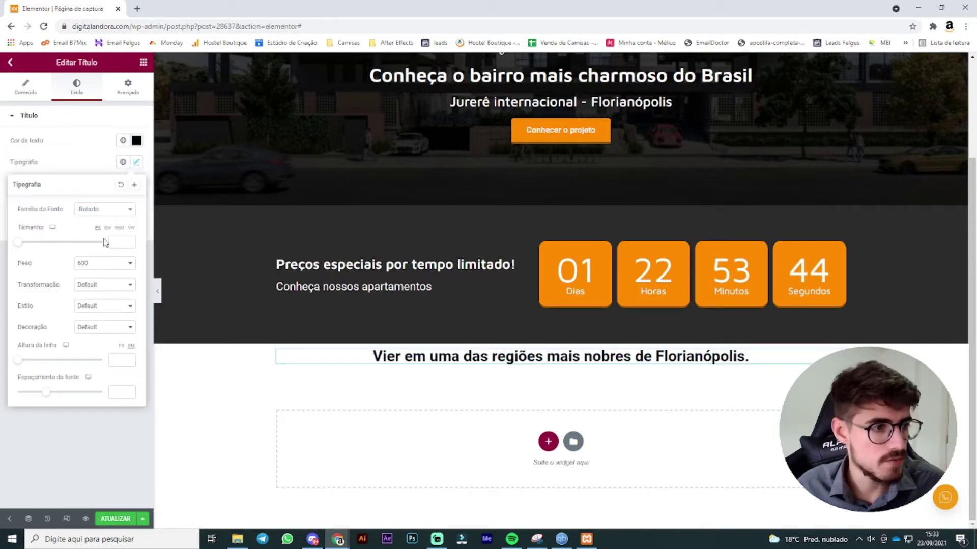
click(106, 269)
click(99, 365)
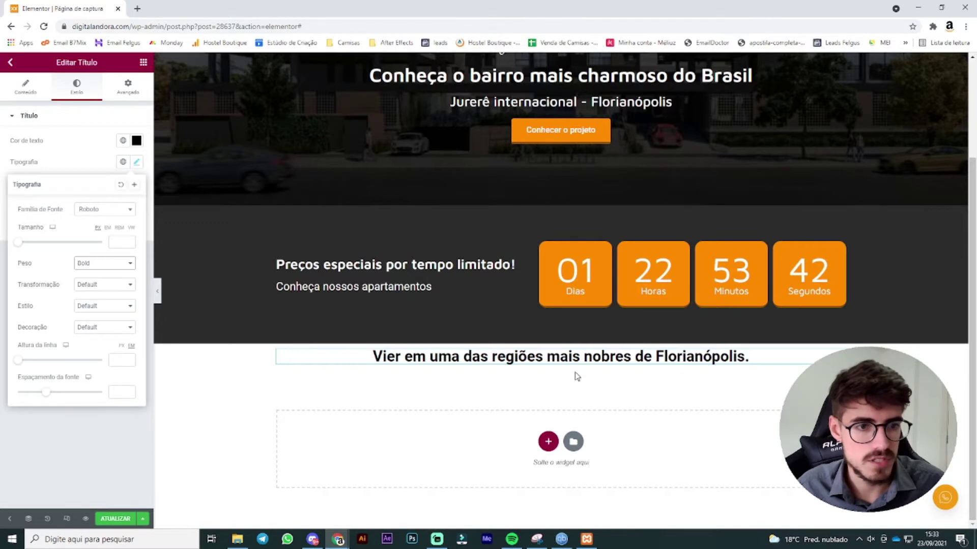
click(27, 91)
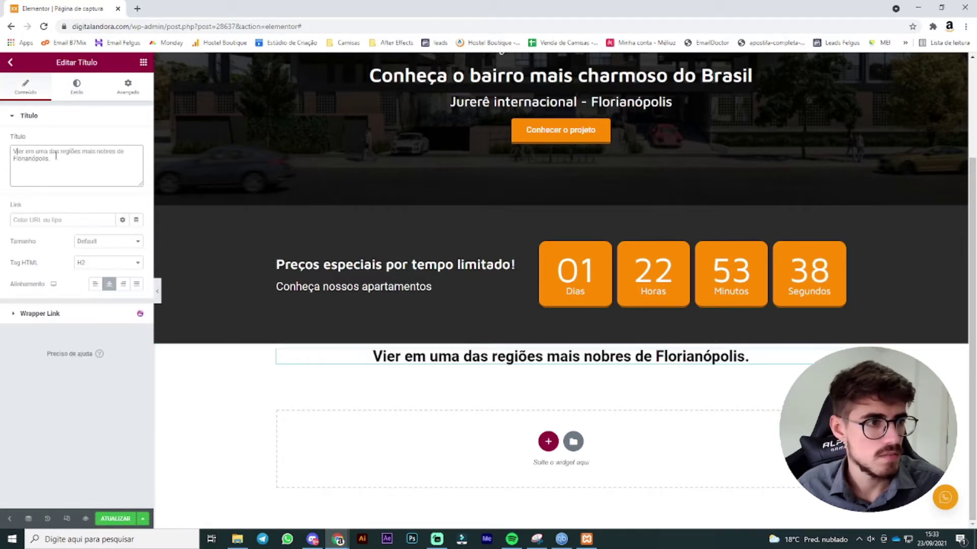
text(v)
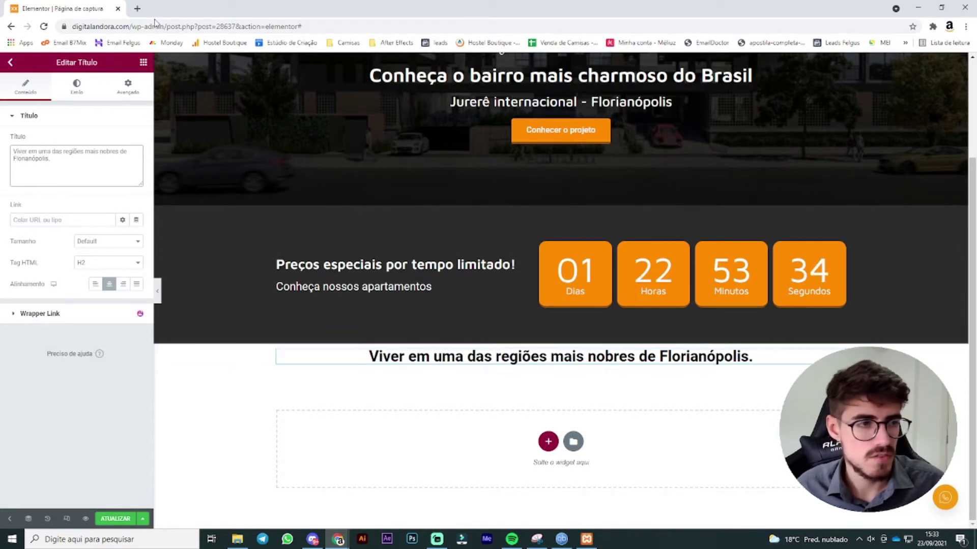
Step: Set the heading typography to Maven Pro font with weight 500
click(76, 86)
click(136, 162)
click(104, 209)
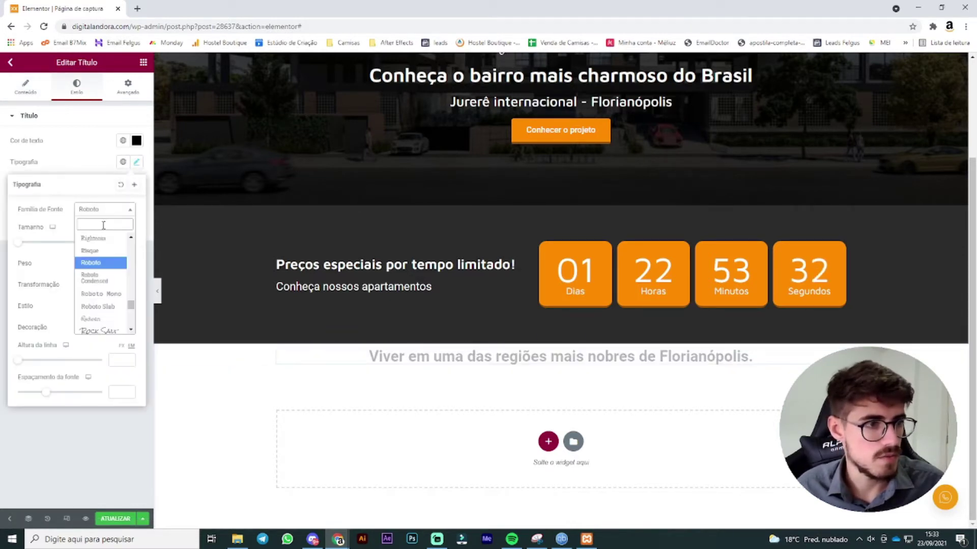
text(maven)
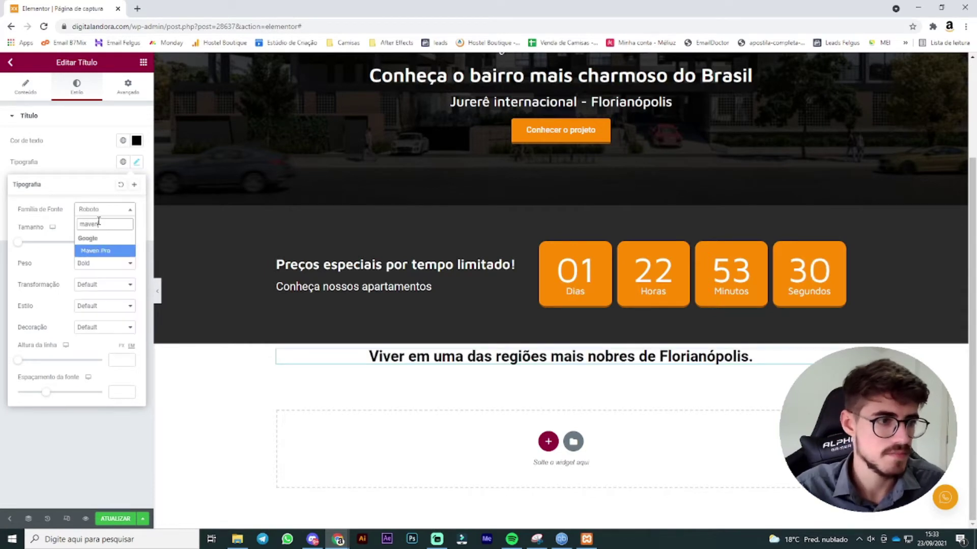
click(100, 251)
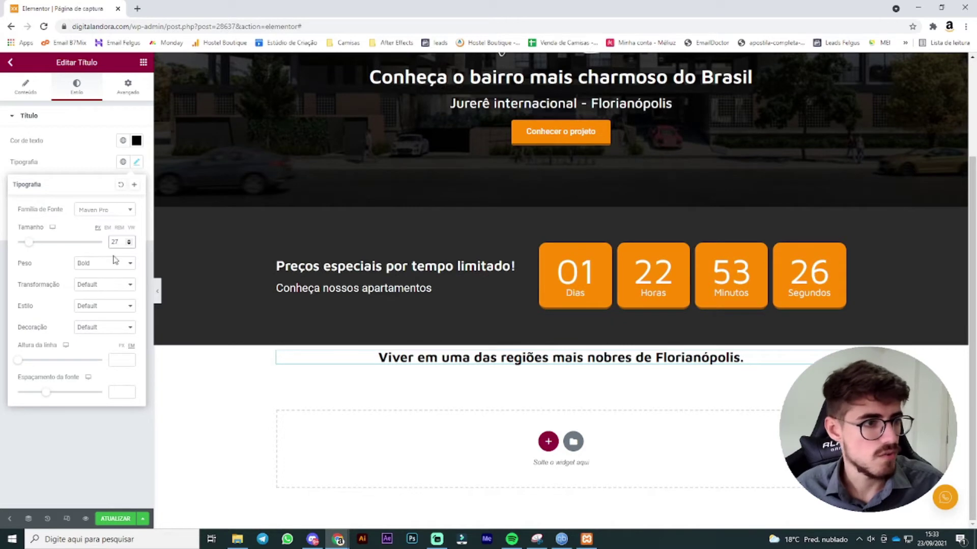
click(114, 260)
click(97, 308)
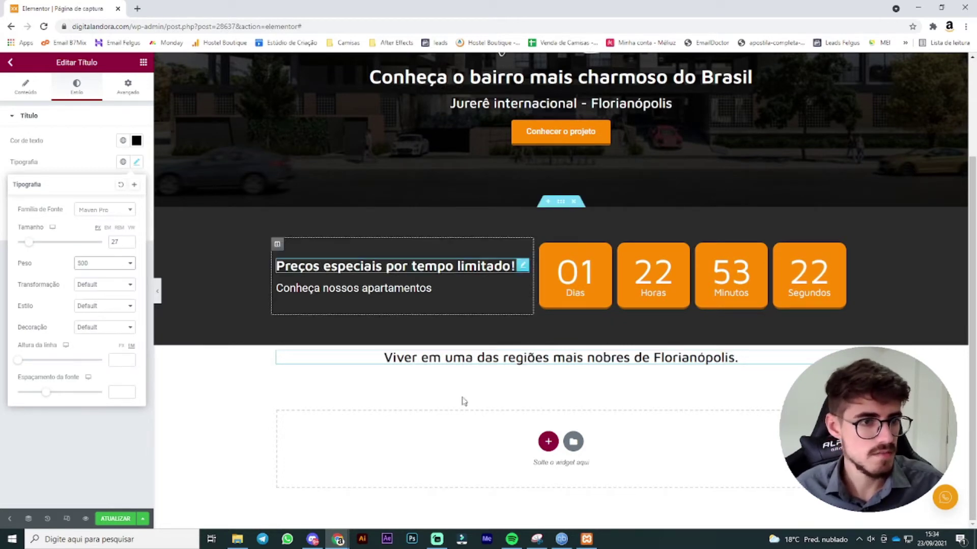
Step: Unlink the white section's padding and enter 60 for top and bottom
click(565, 343)
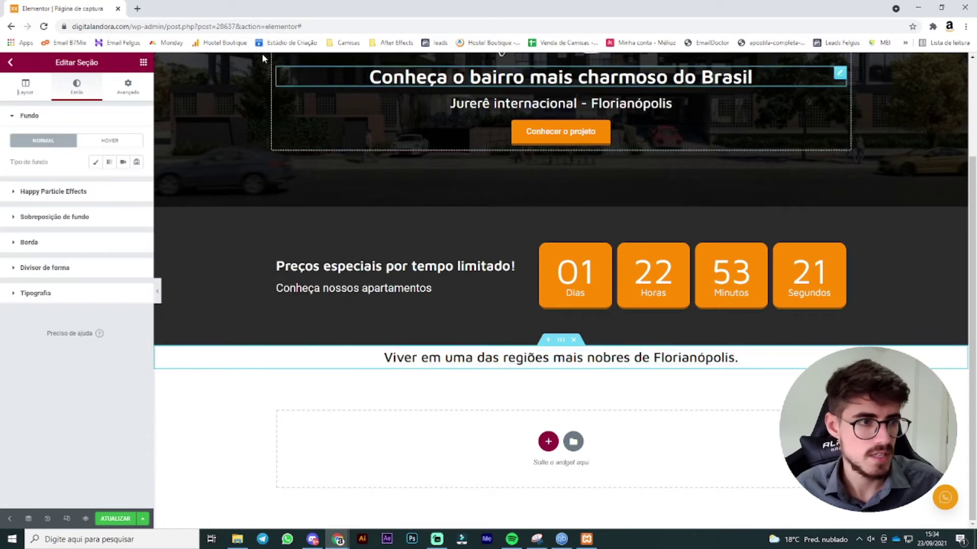
click(134, 94)
click(130, 193)
click(20, 192)
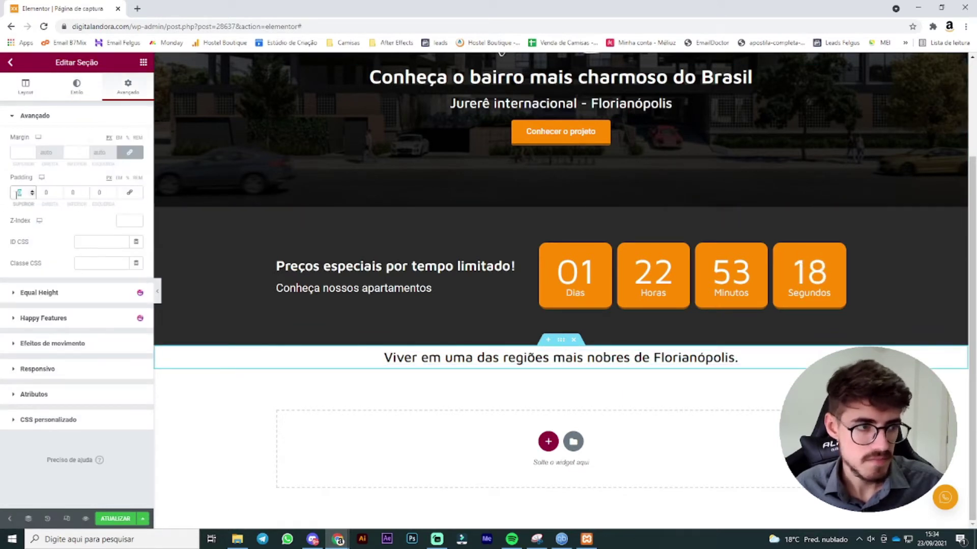
text(60)
double_click(74, 193)
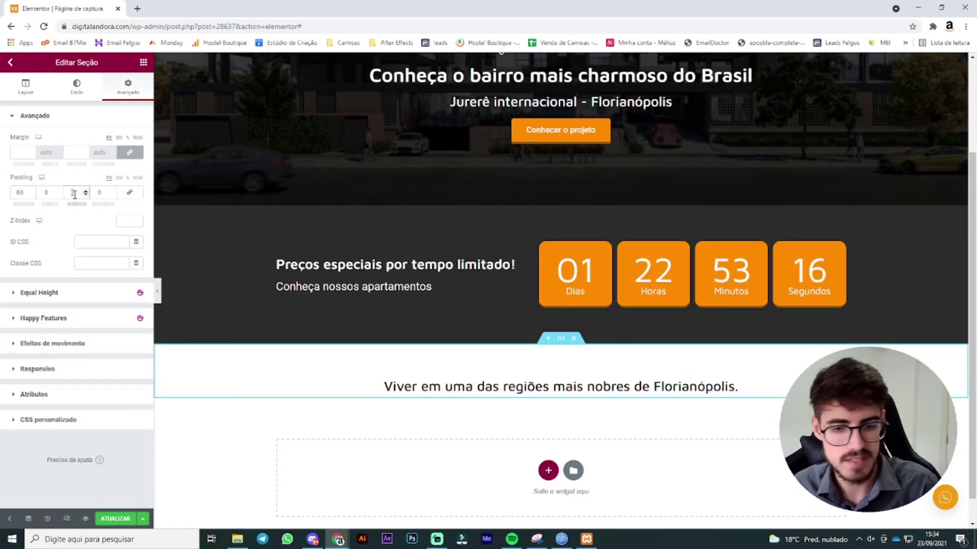
text(60)
scroll(359, 218, down, 1)
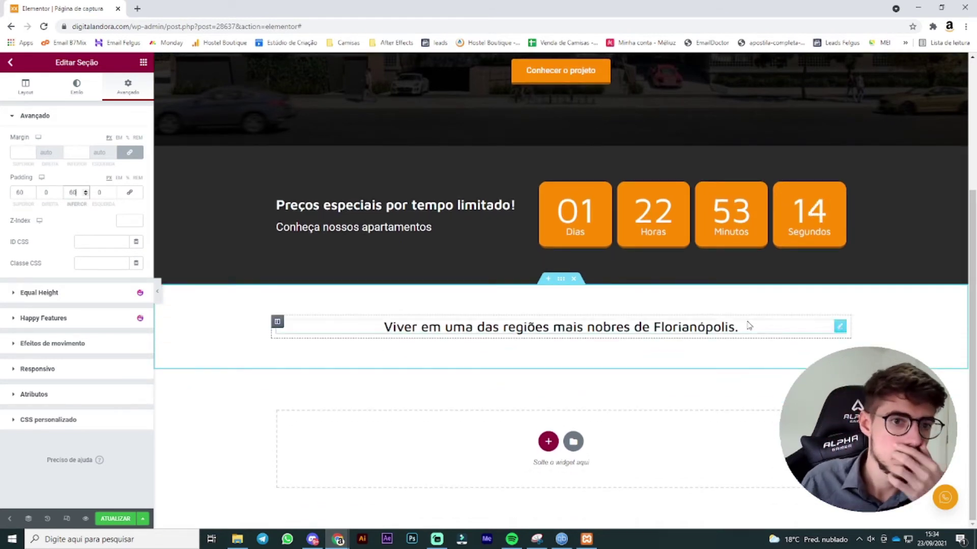
click(840, 327)
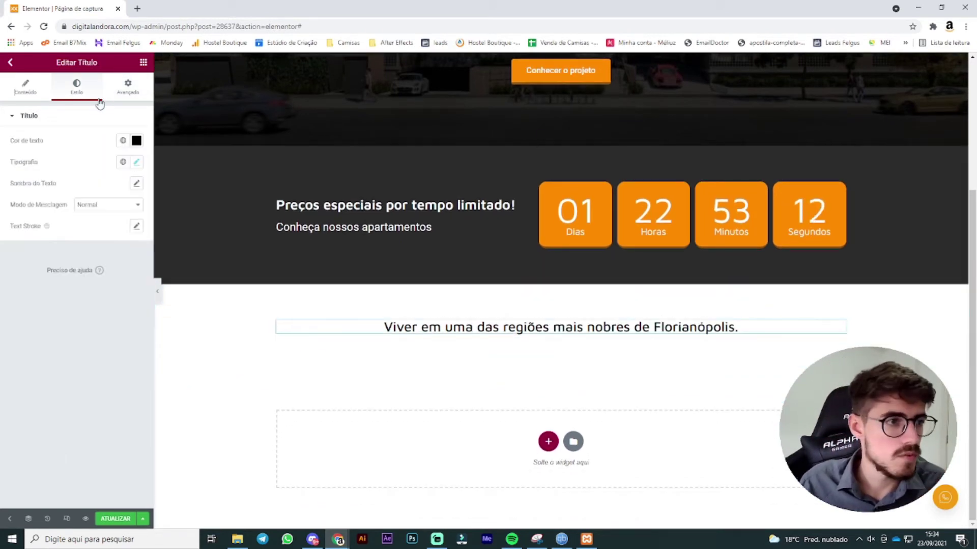
click(25, 86)
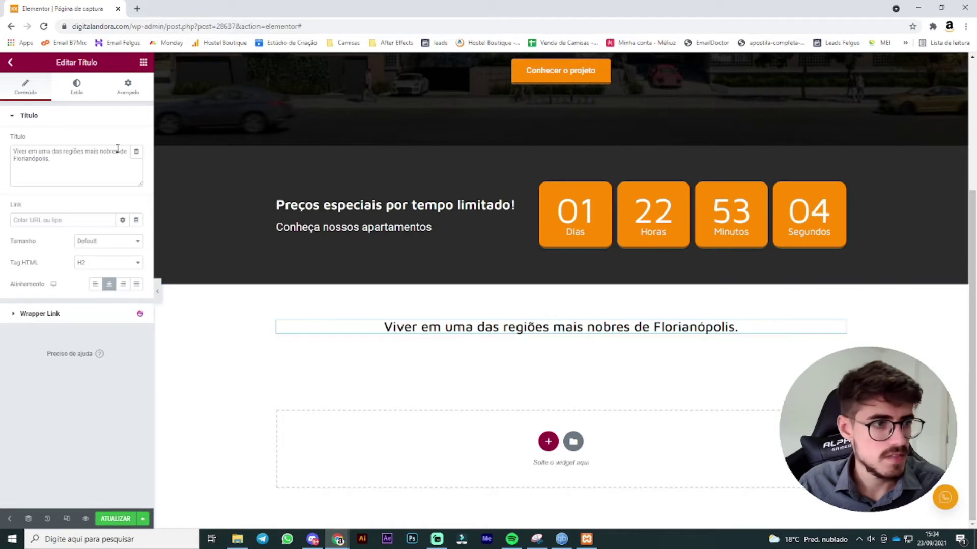
Step: Wrap 'mais nobres de Florianópolis.' in <b></b> tags in the heading's Título text
click(85, 152)
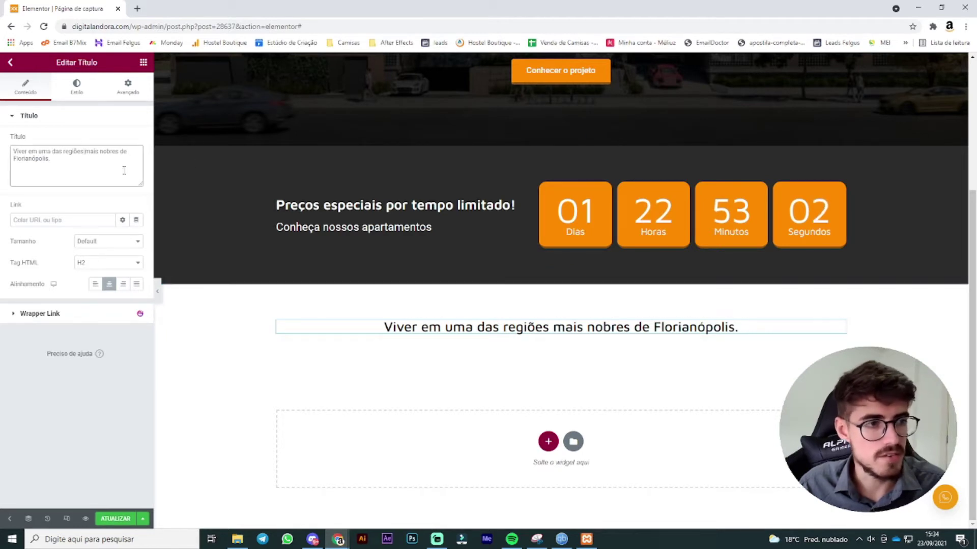
text(<)
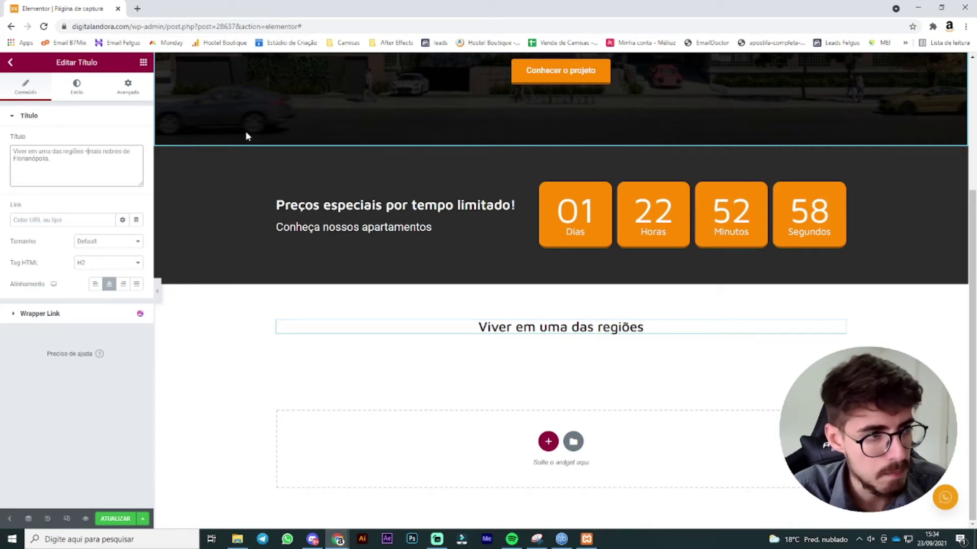
text(b>)
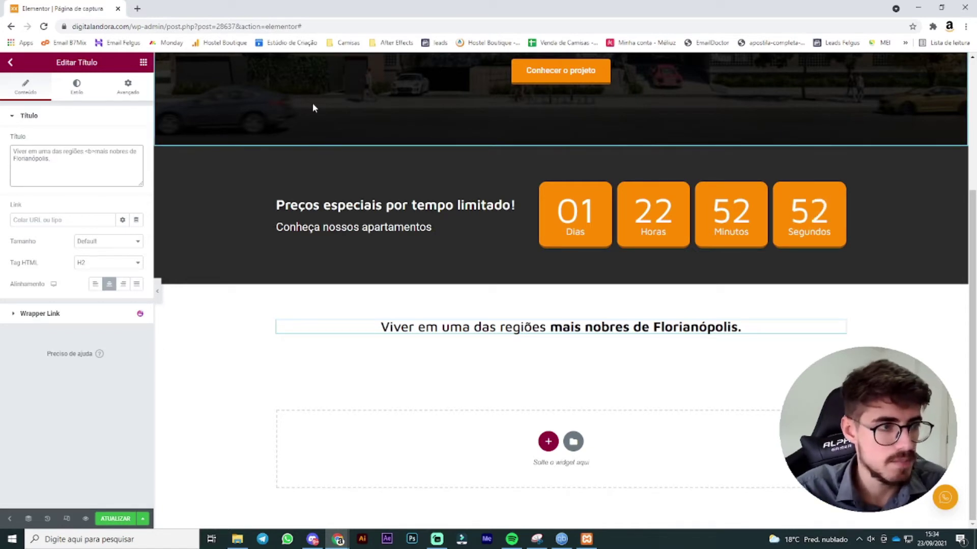
text(<)
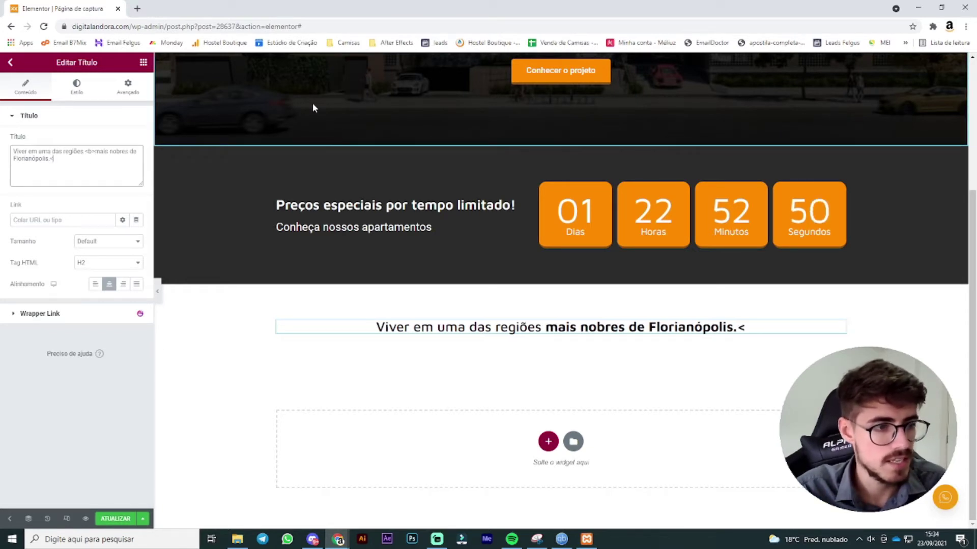
text(/b>)
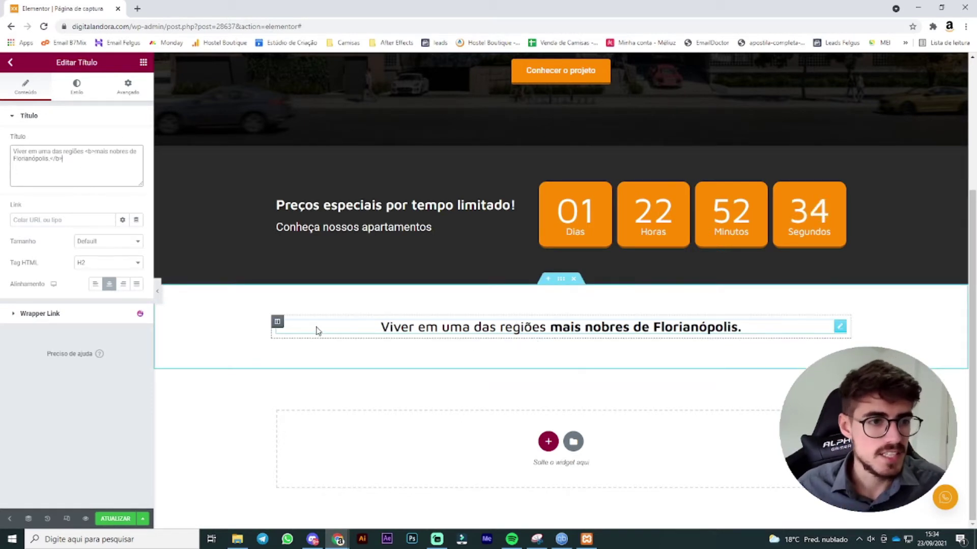
Step: Add a new column beside the heading and left-align the heading text
right_click(278, 322)
click(324, 353)
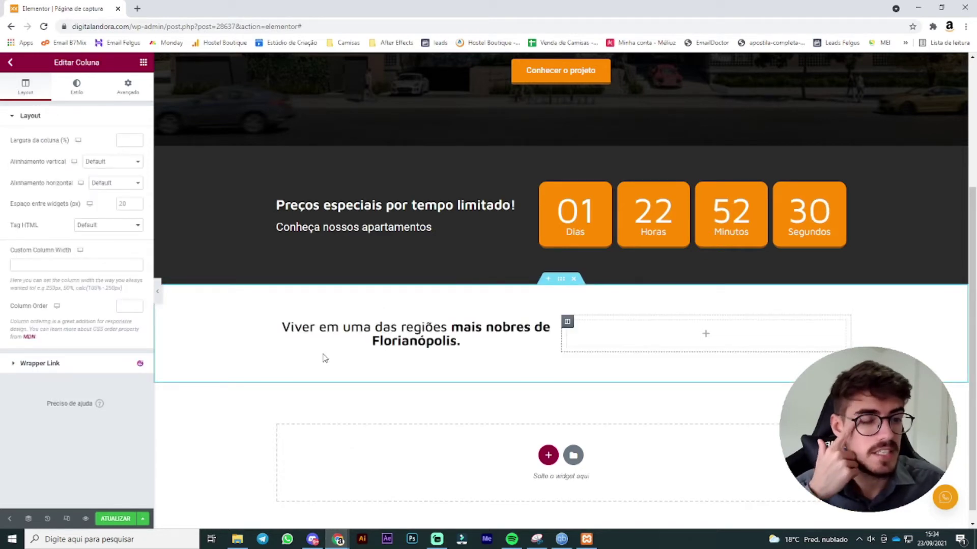
click(453, 344)
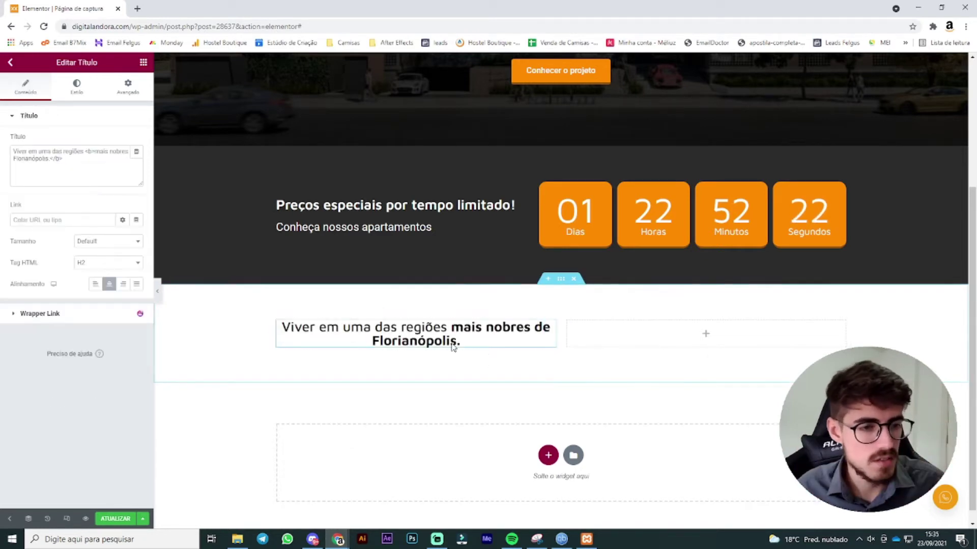
click(96, 284)
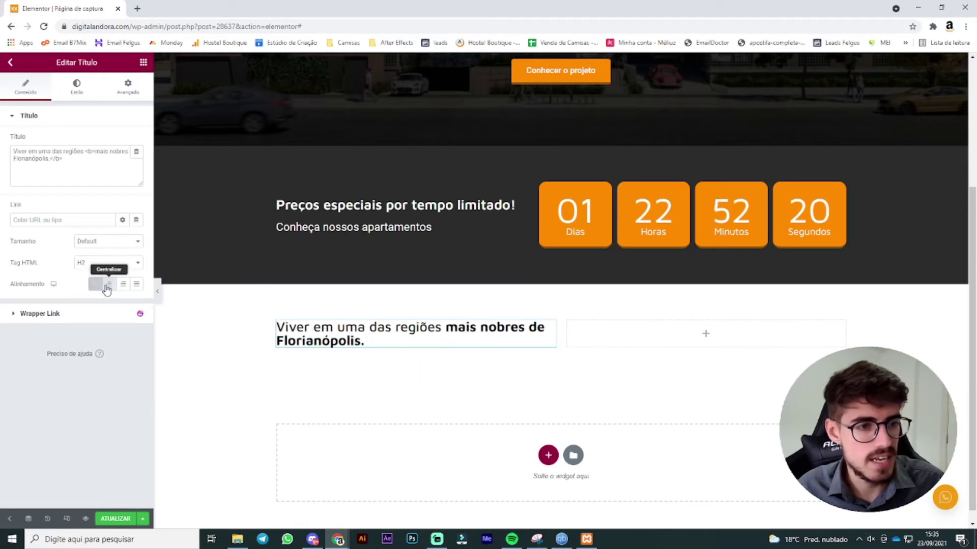
Step: Drag a Form widget into the empty right column
scroll(647, 343, down, 1)
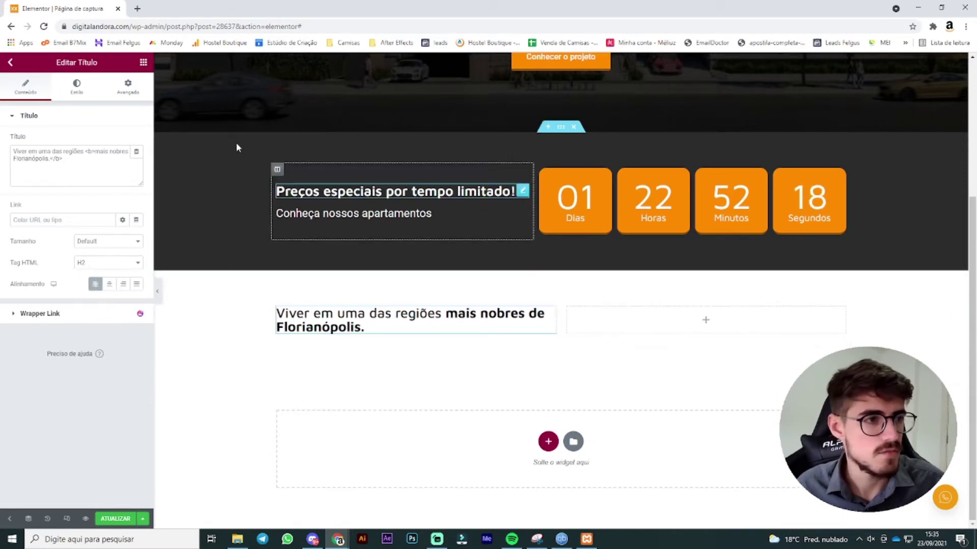
click(143, 63)
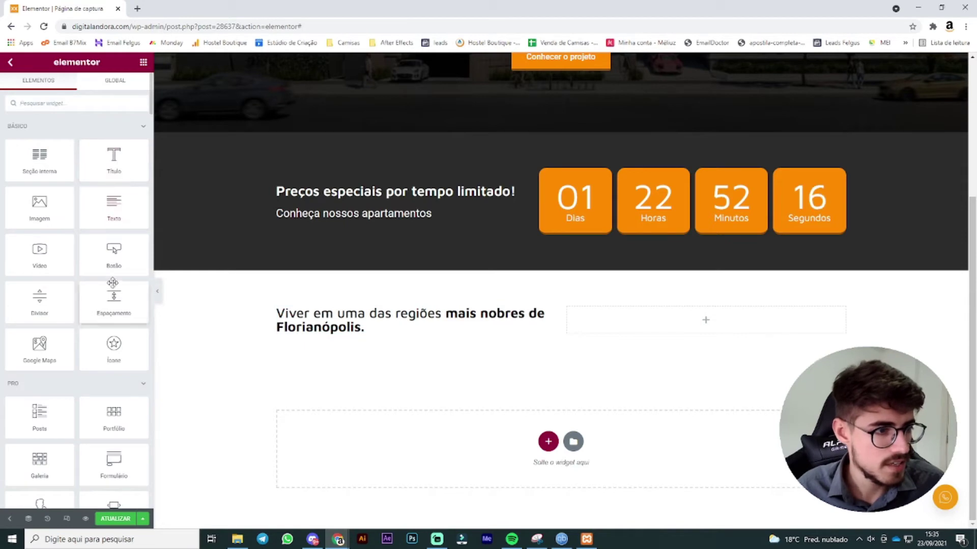
drag(120, 470, 647, 323)
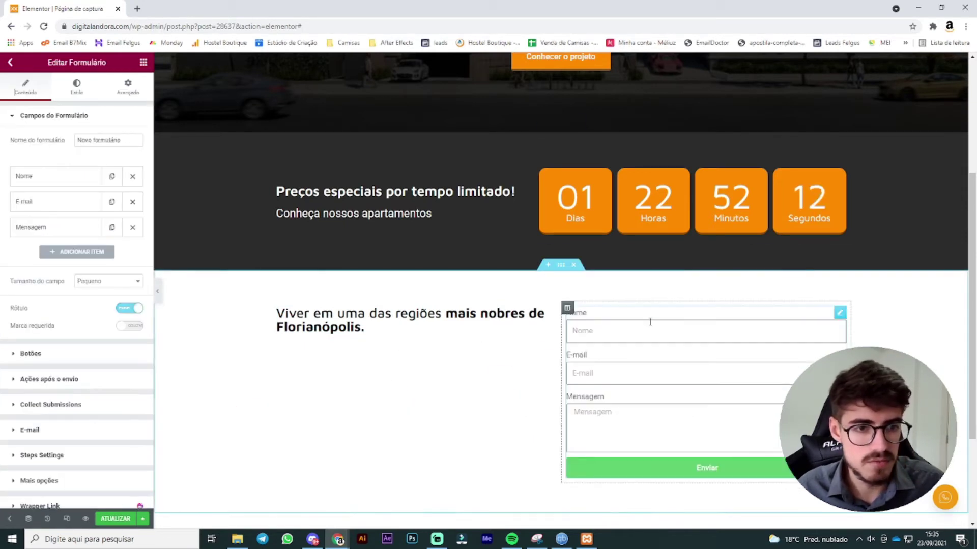
scroll(479, 311, down, 3)
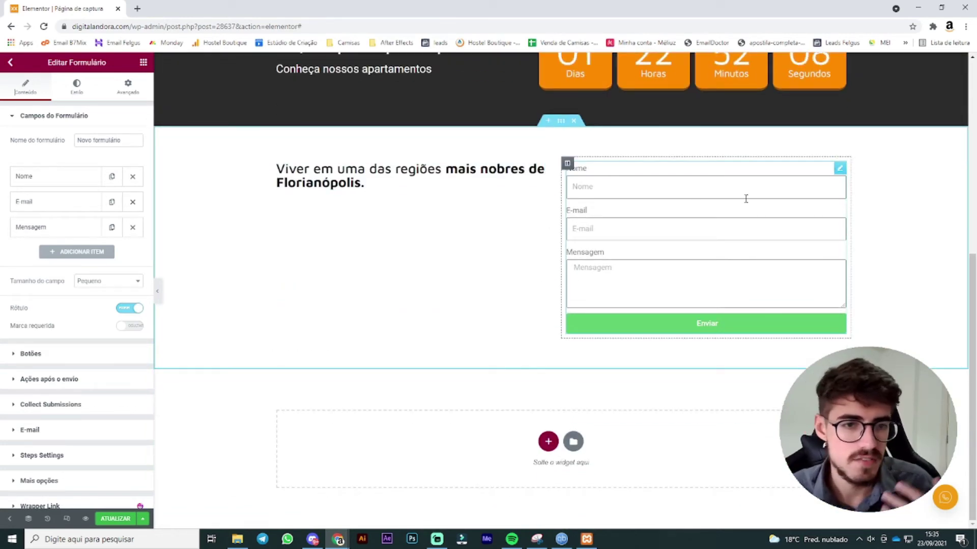
Step: Give the form's submit button the orange global colour as its background
click(76, 85)
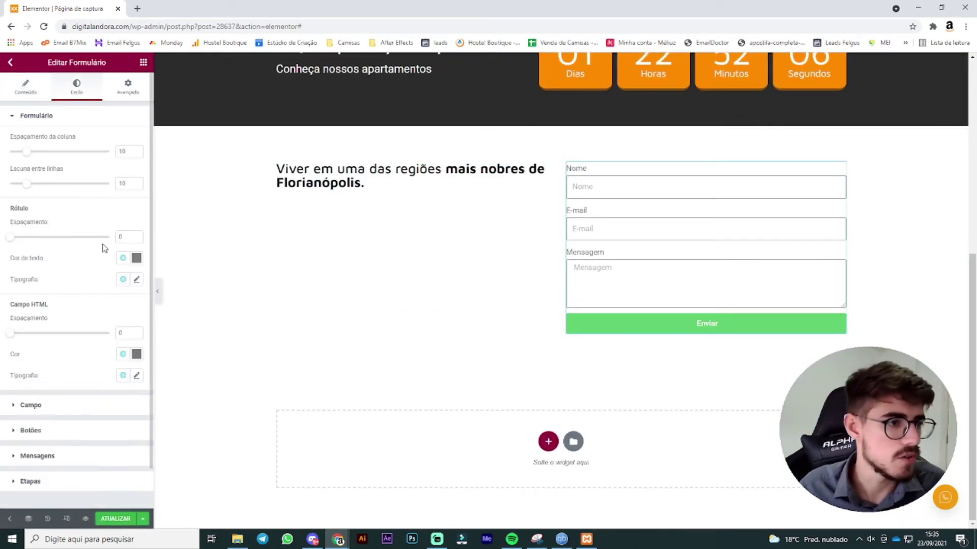
click(43, 431)
click(135, 270)
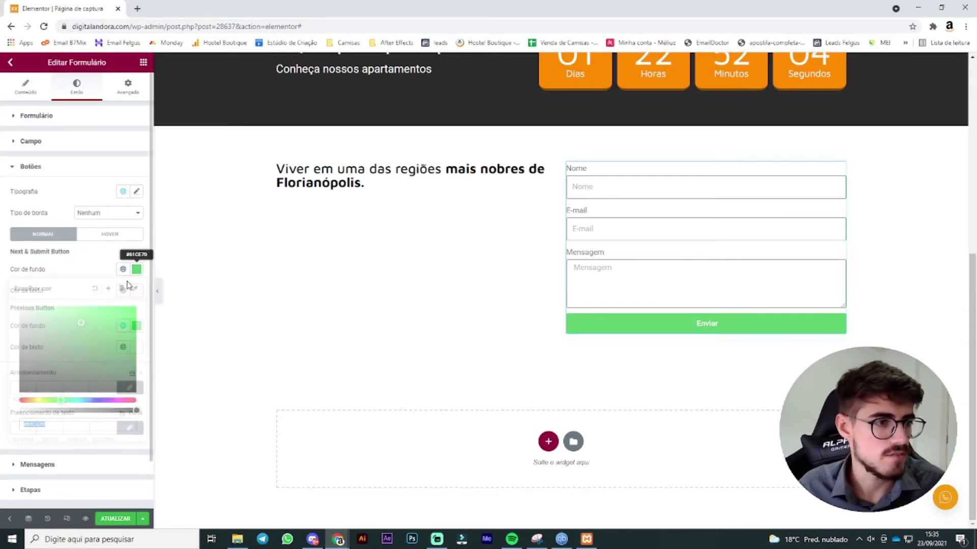
drag(45, 401, 32, 401)
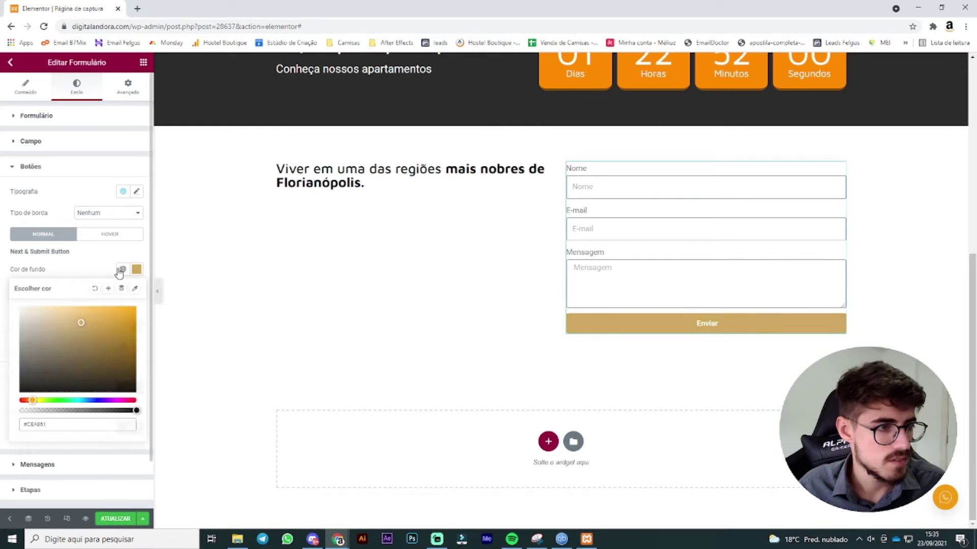
click(122, 269)
click(48, 388)
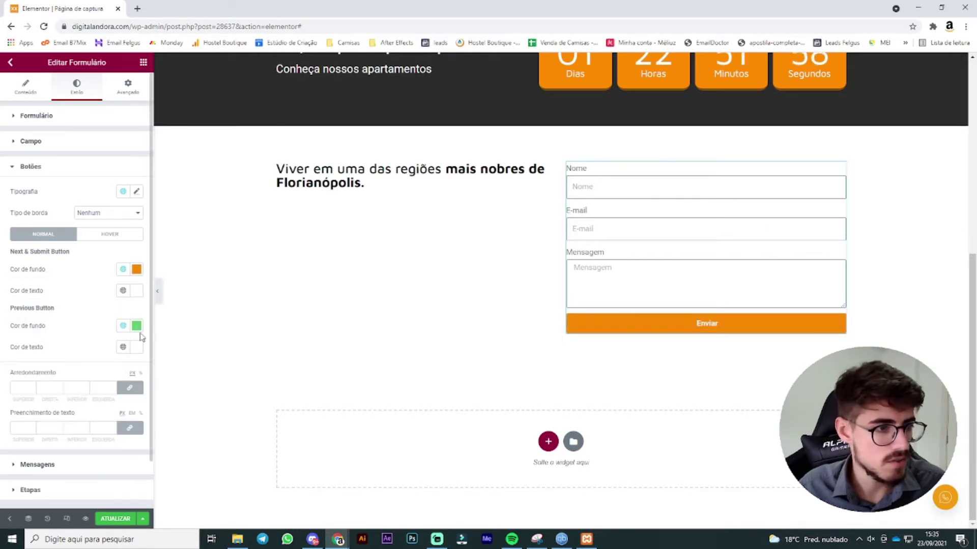
Step: Set the previous-step button background to a brown colour
click(122, 325)
click(77, 429)
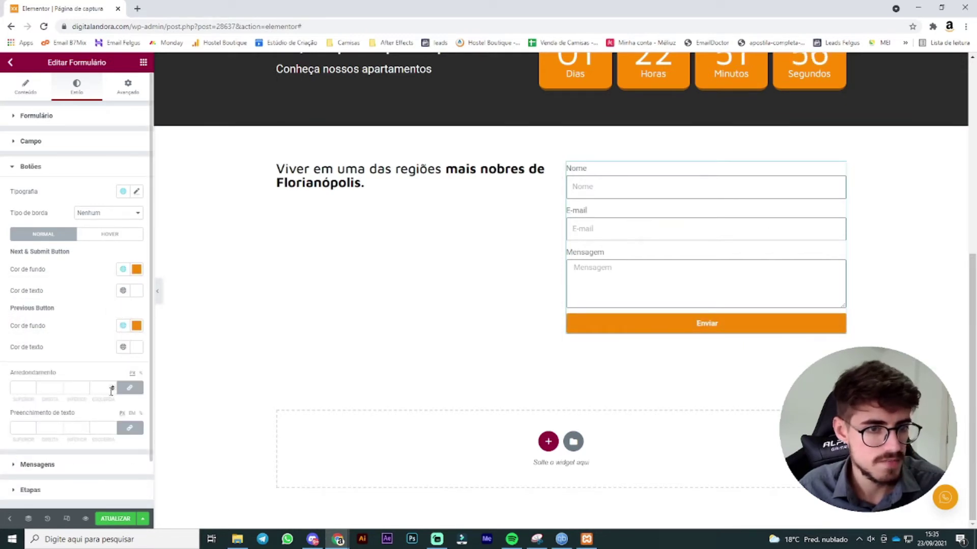
click(136, 325)
drag(113, 400, 146, 400)
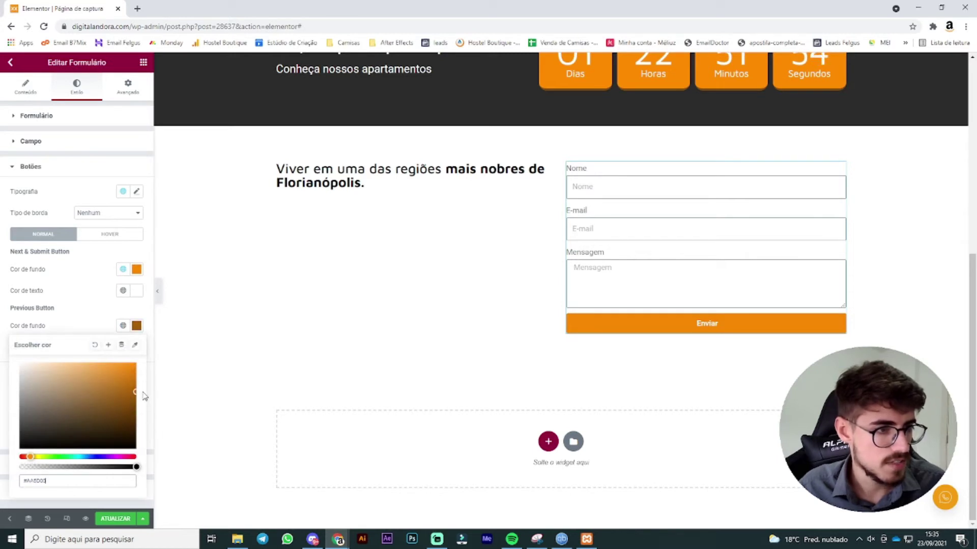
click(101, 316)
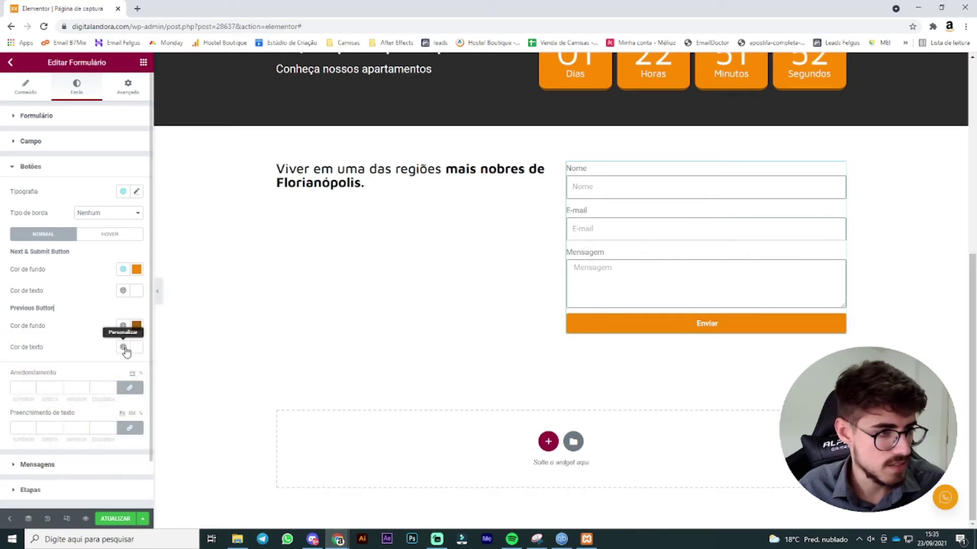
scroll(75, 356, down, 1)
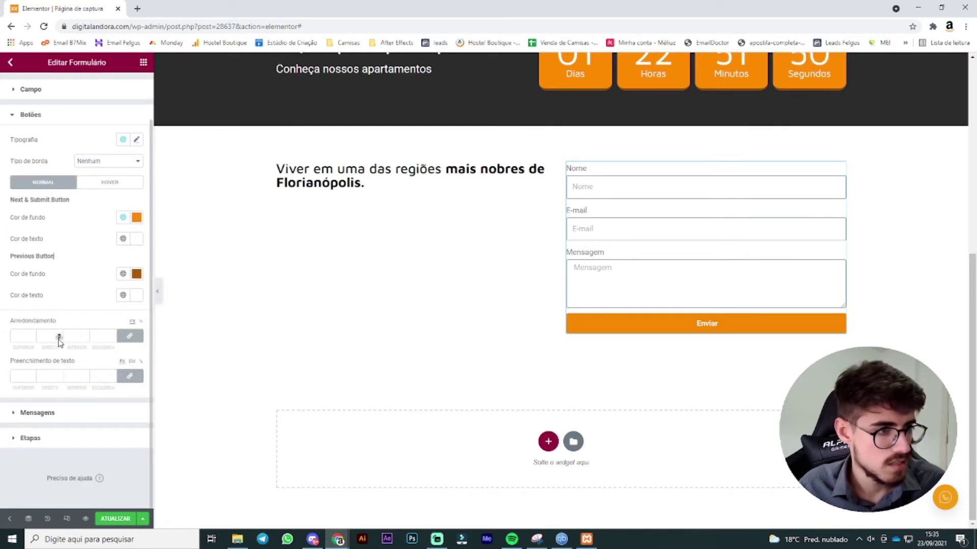
Step: Give the buttons a solid border with bottom width 4
click(109, 182)
click(64, 182)
click(108, 160)
click(119, 177)
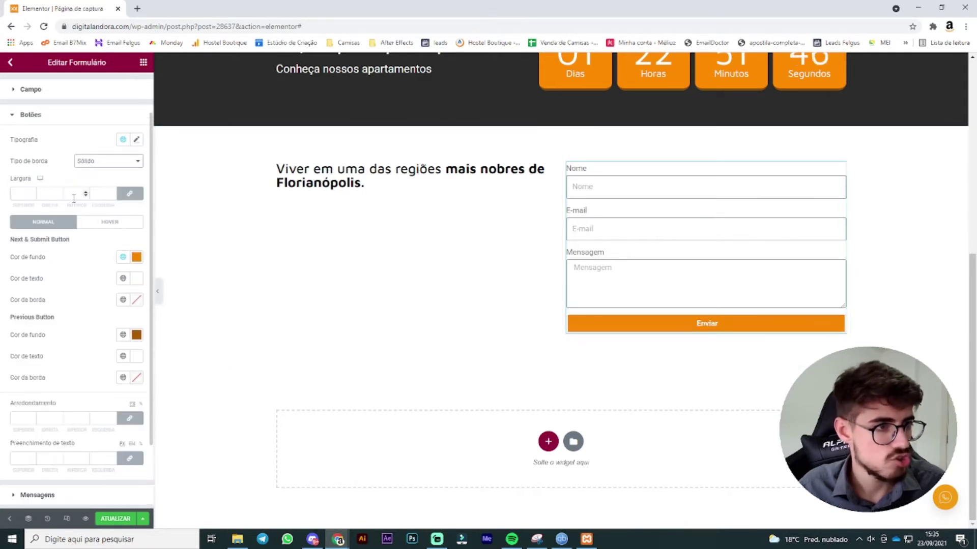
click(121, 198)
click(86, 192)
click(86, 192)
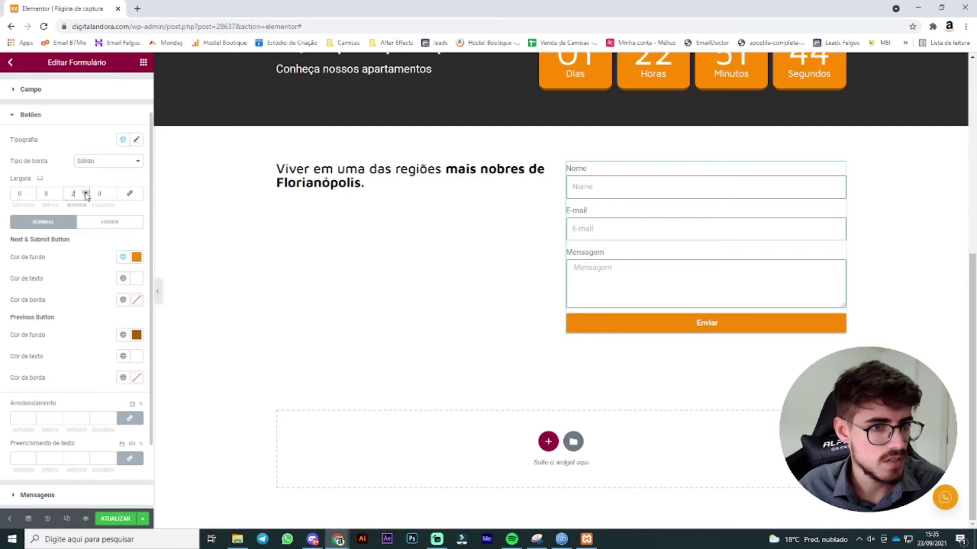
click(86, 192)
click(85, 192)
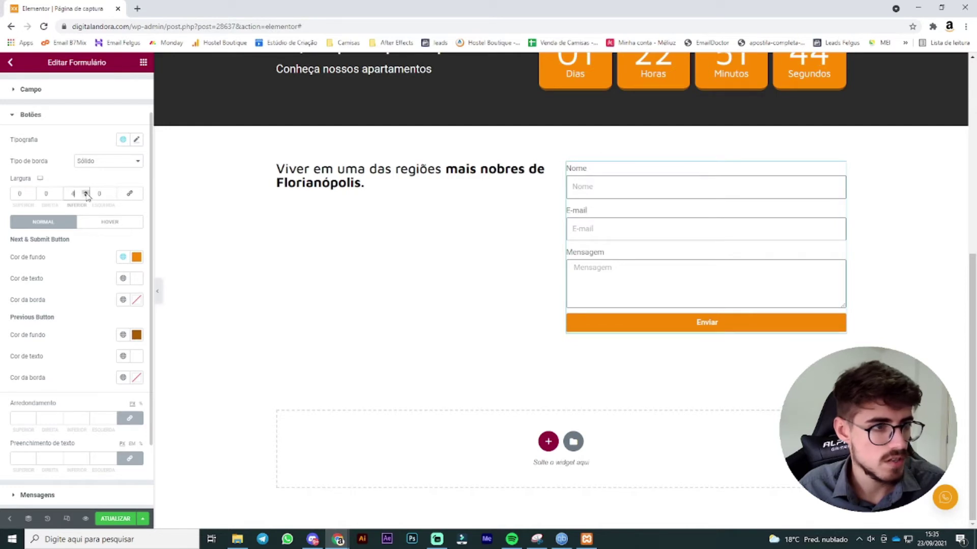
Step: Set the submit button's border colour to brown
click(123, 142)
click(123, 143)
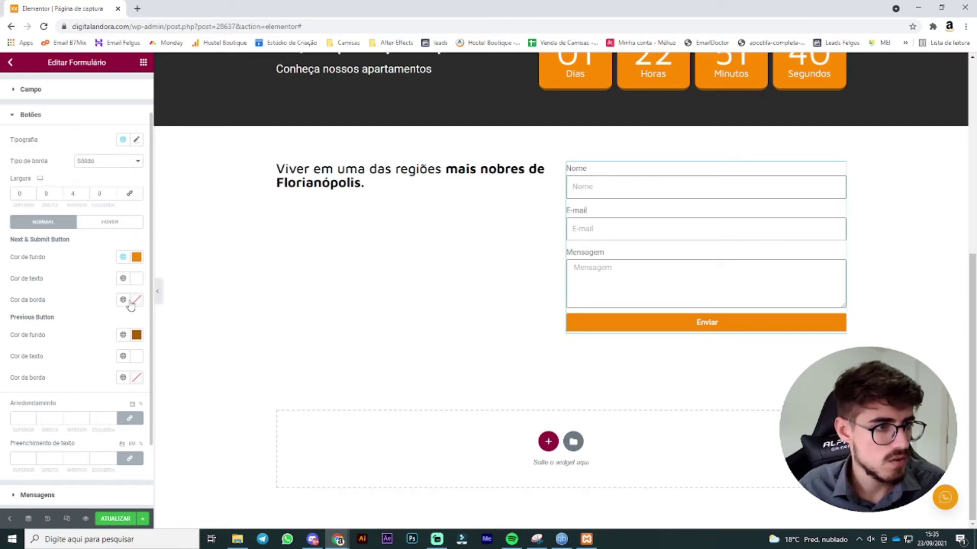
click(138, 300)
click(138, 301)
click(139, 334)
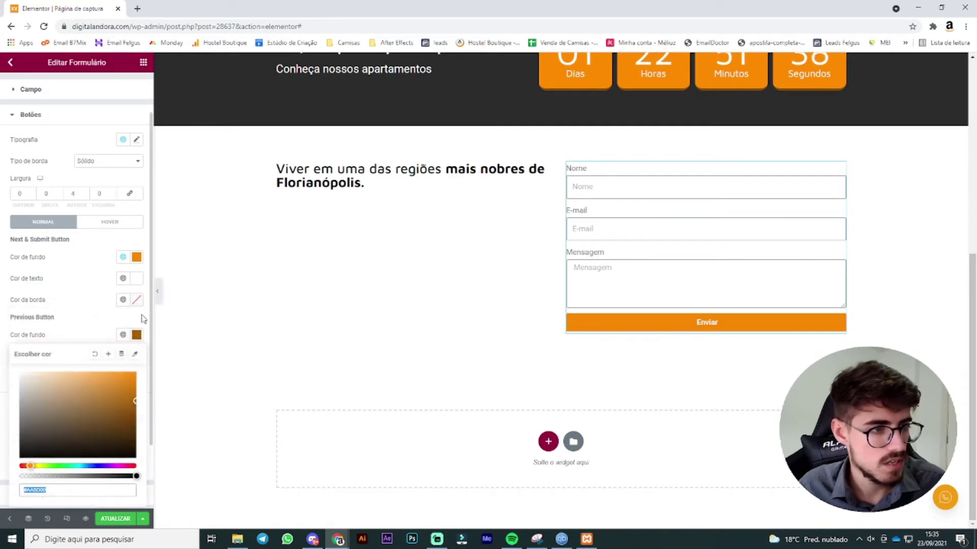
click(137, 300)
click(104, 294)
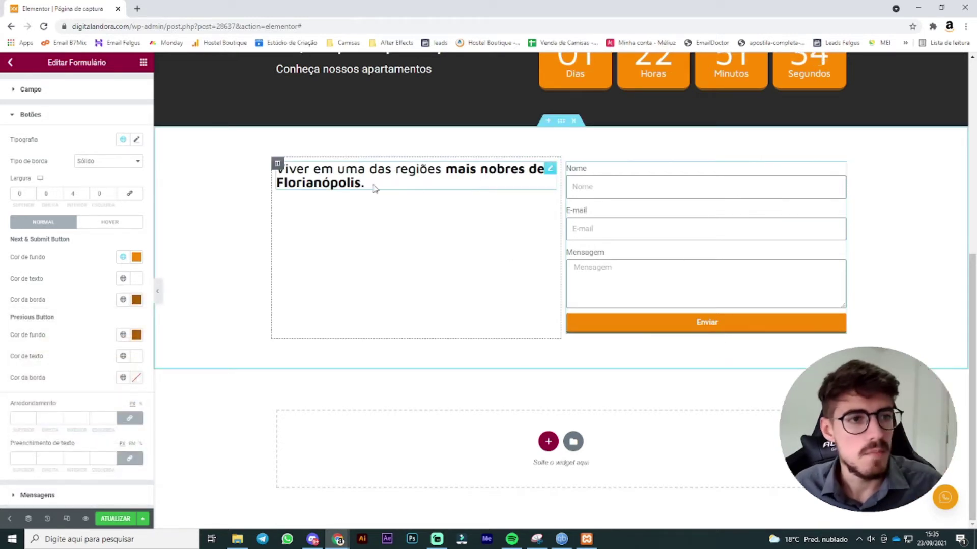
Step: Add an Image widget under the heading and insert piscina-2-1.jpg from the media library
click(143, 62)
drag(46, 173, 413, 191)
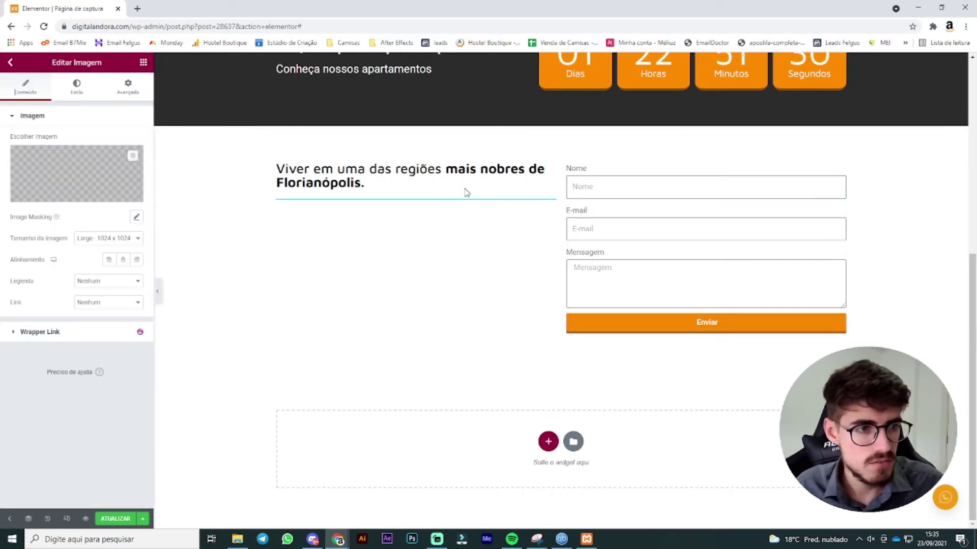
click(76, 173)
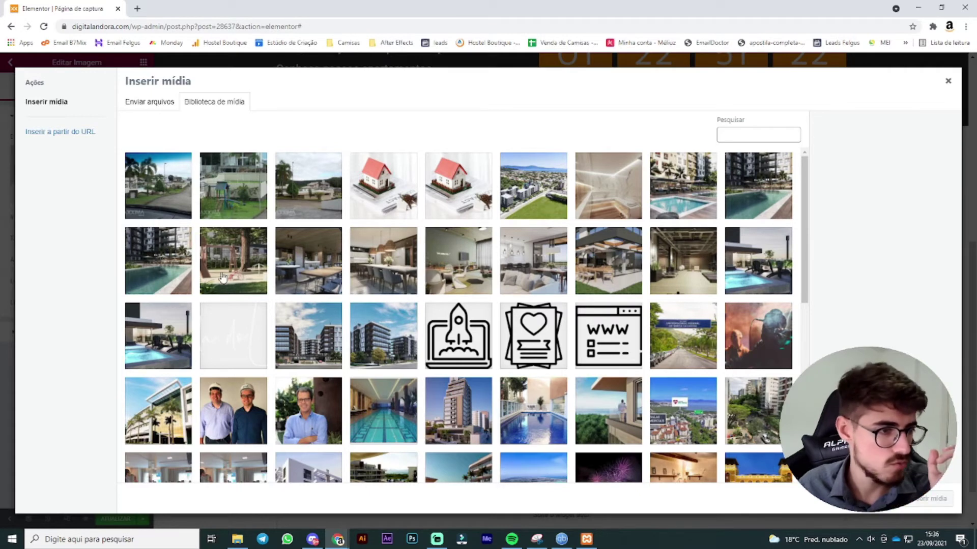
click(181, 265)
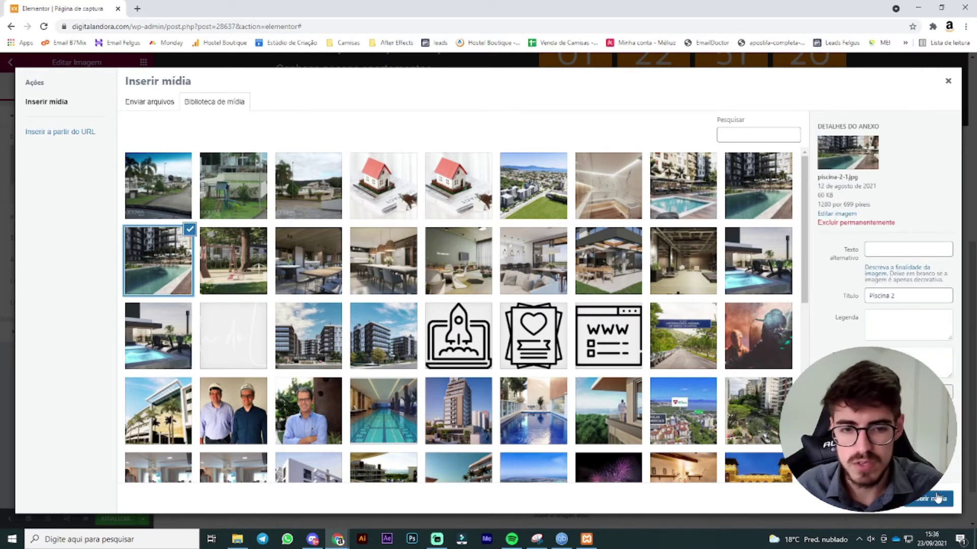
click(928, 498)
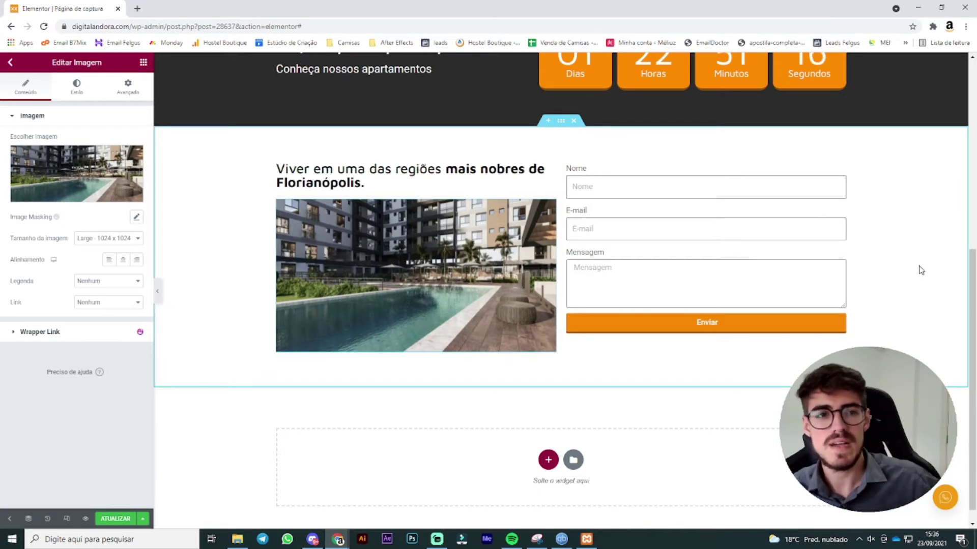
Step: Set the form column's vertical alignment to Meio
click(567, 163)
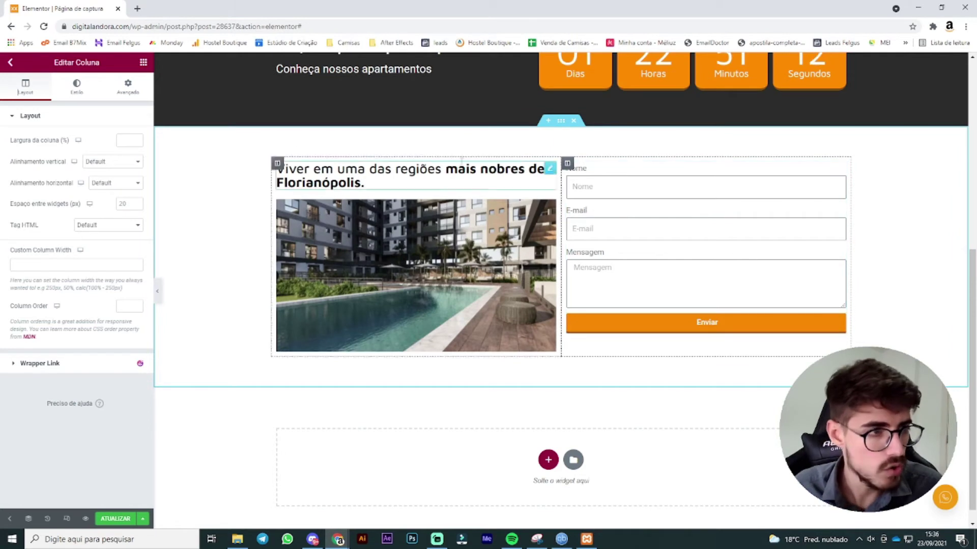
click(110, 162)
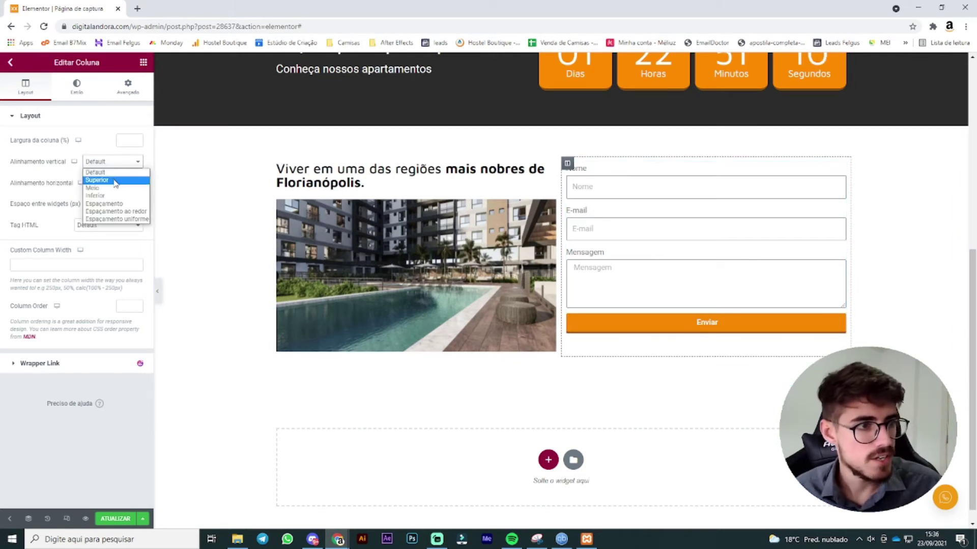
click(116, 188)
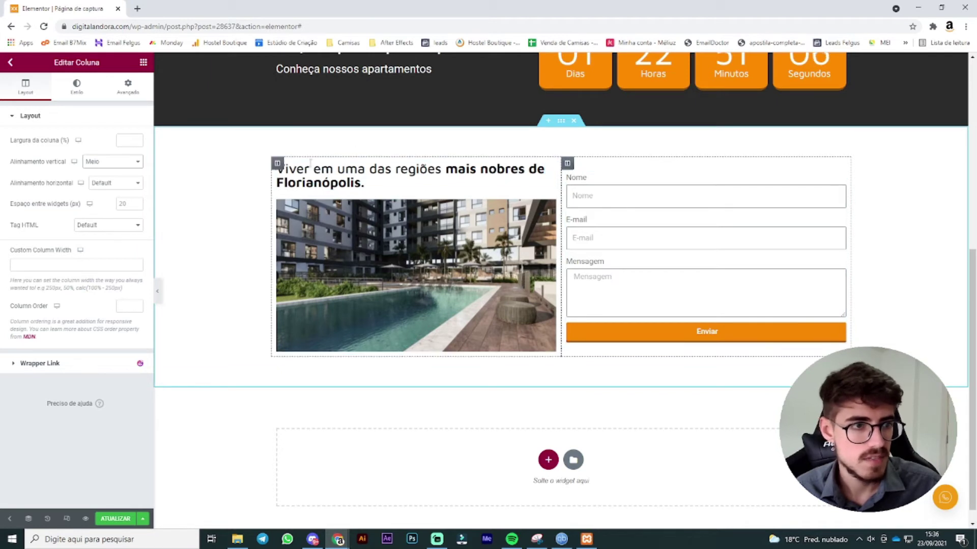
Step: Set the section's column spacing (Espaçamento da coluna) to Largo
click(280, 164)
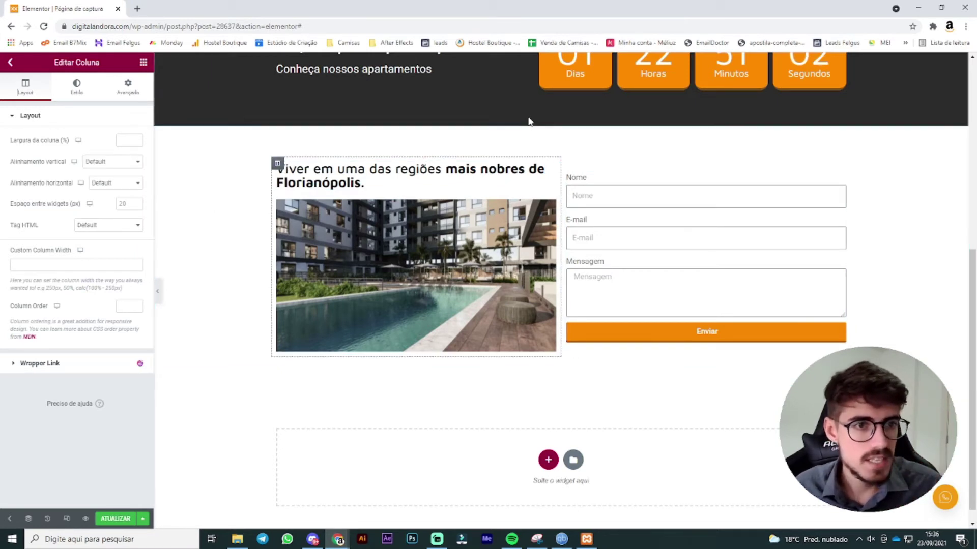
click(560, 121)
click(15, 86)
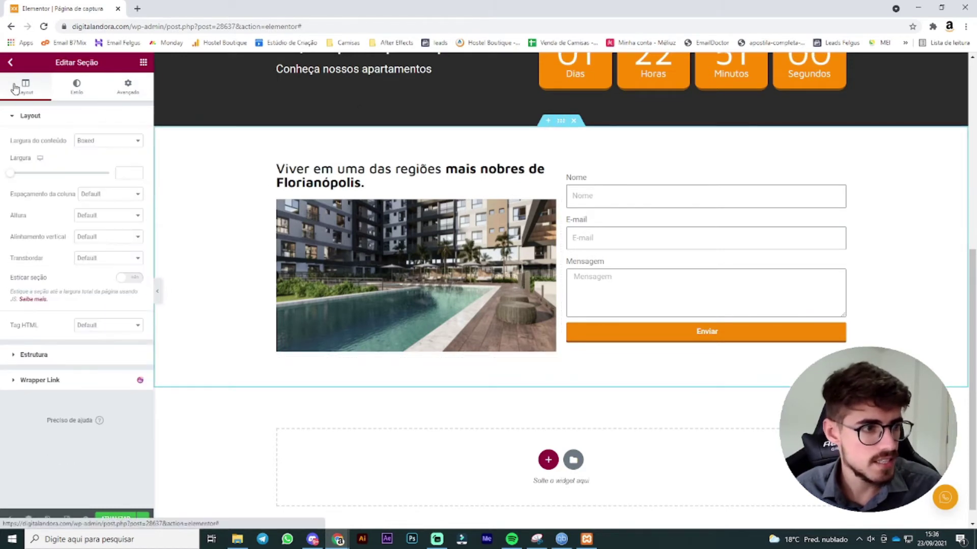
click(112, 197)
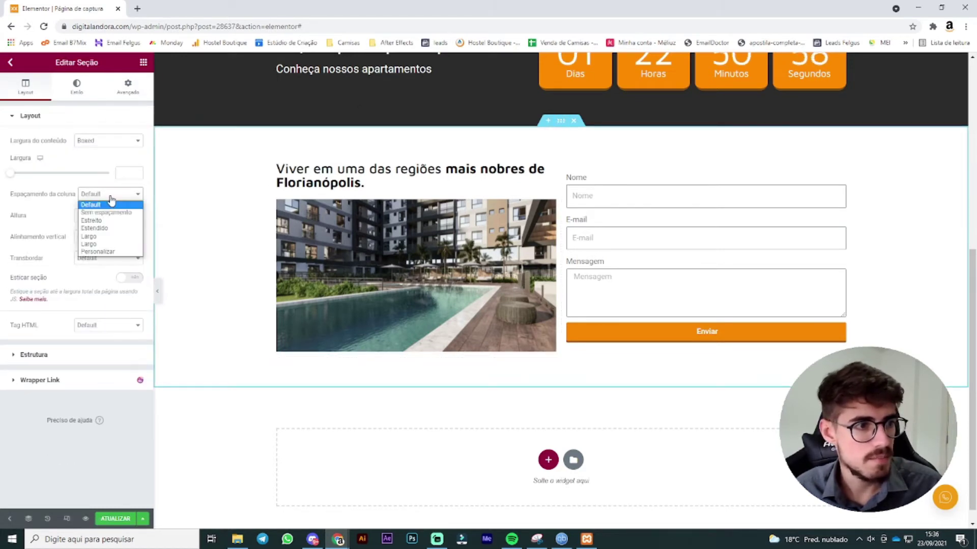
click(109, 249)
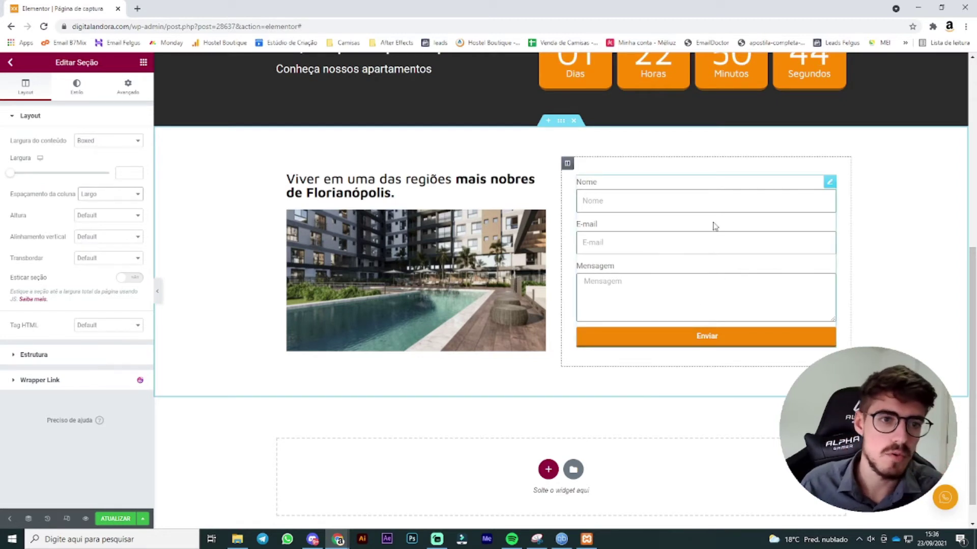
Step: Open the form's Estilo settings and scroll to review the finished section
click(829, 182)
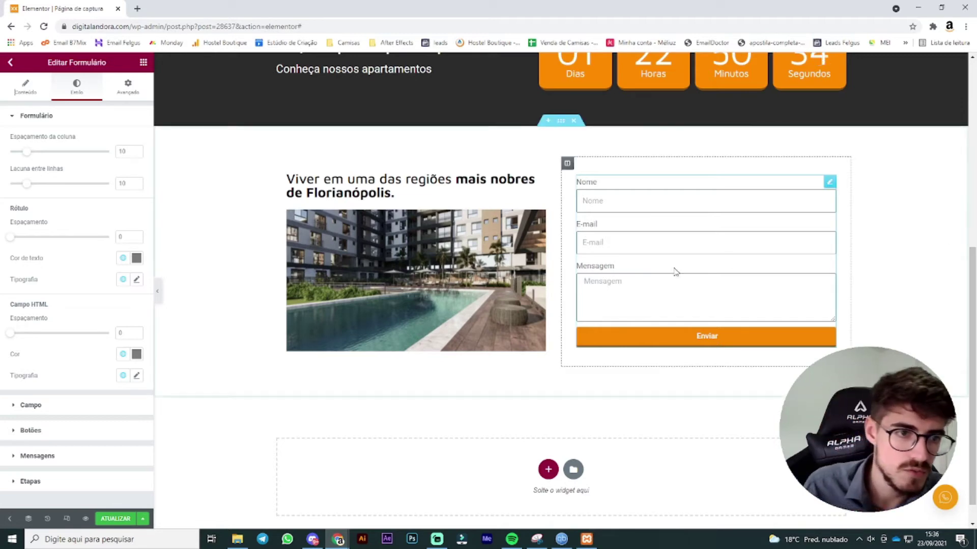
scroll(682, 275, up, 7)
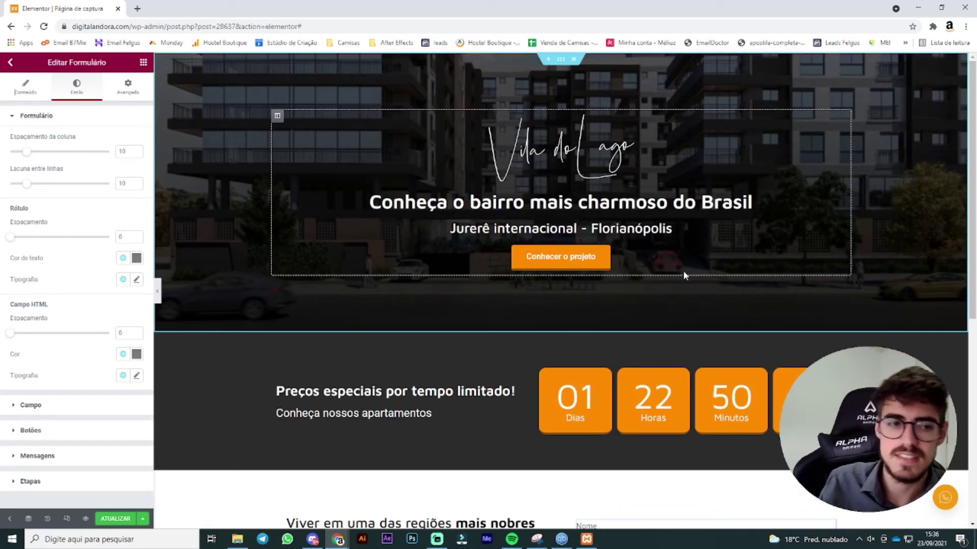
scroll(660, 305, down, 2)
scroll(540, 291, down, 4)
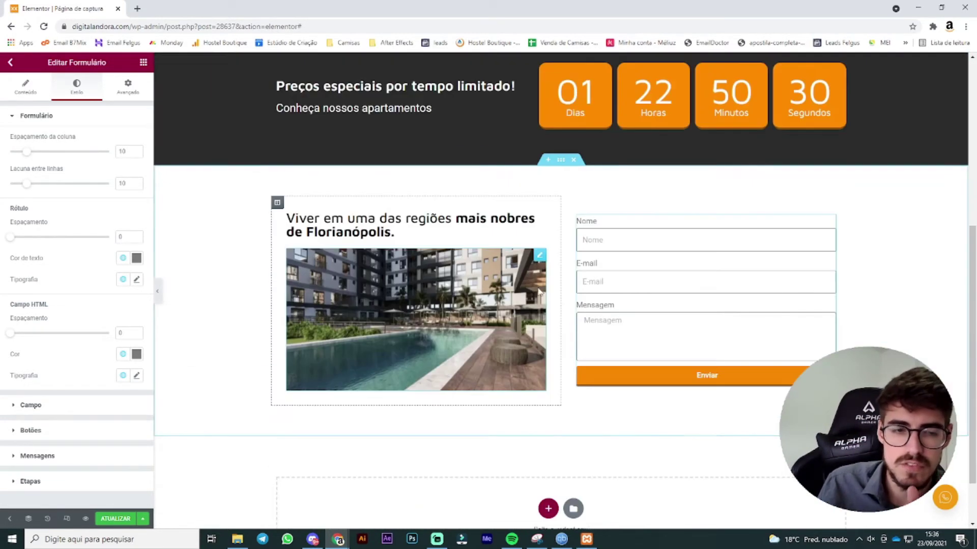
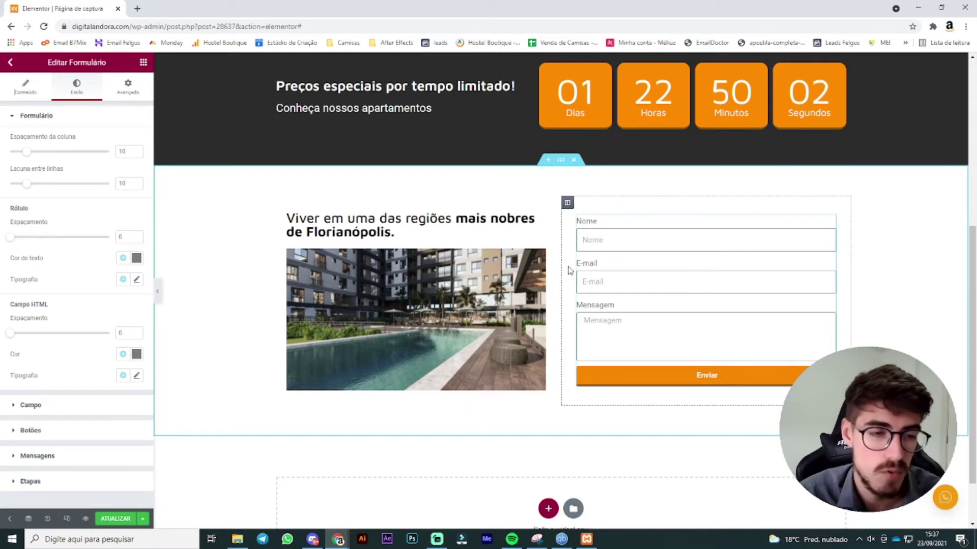
Step: Copy the countdown section's dark background colour hex from its Style settings
scroll(562, 355, down, 1)
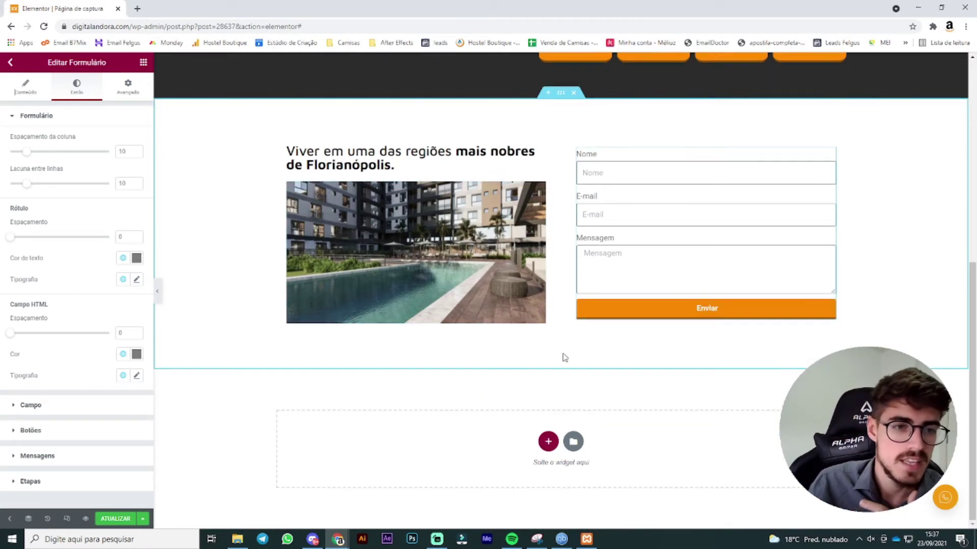
scroll(572, 252, up, 4)
scroll(572, 252, up, 1)
click(560, 157)
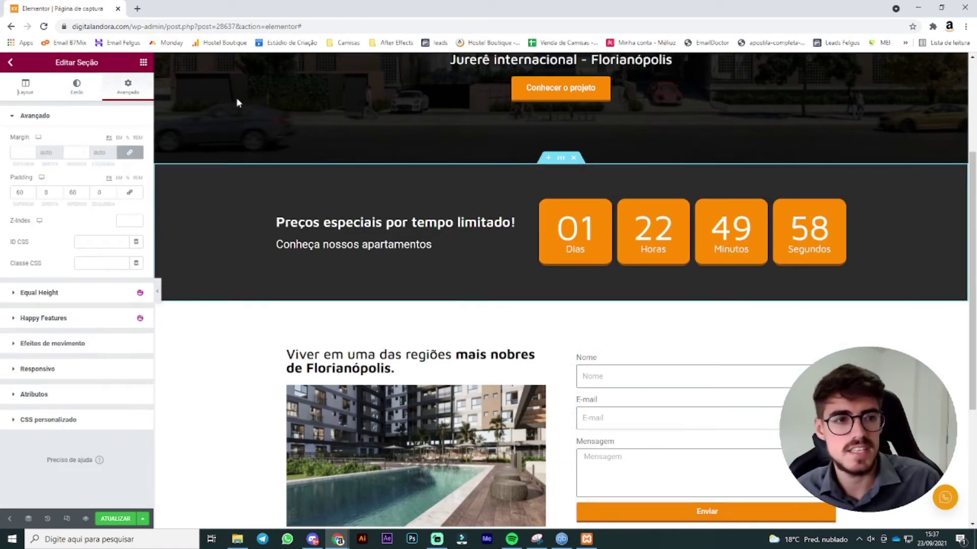
click(79, 96)
click(137, 183)
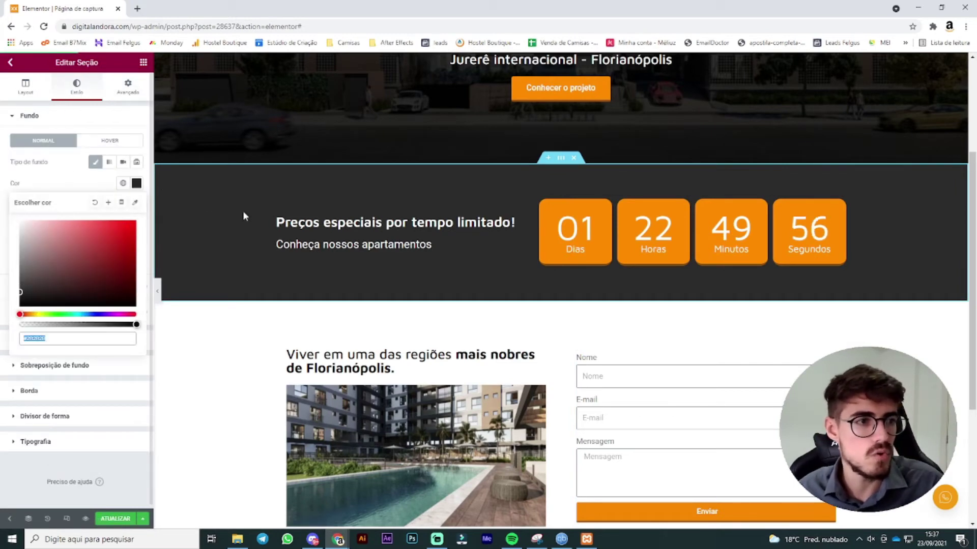
scroll(560, 346, down, 4)
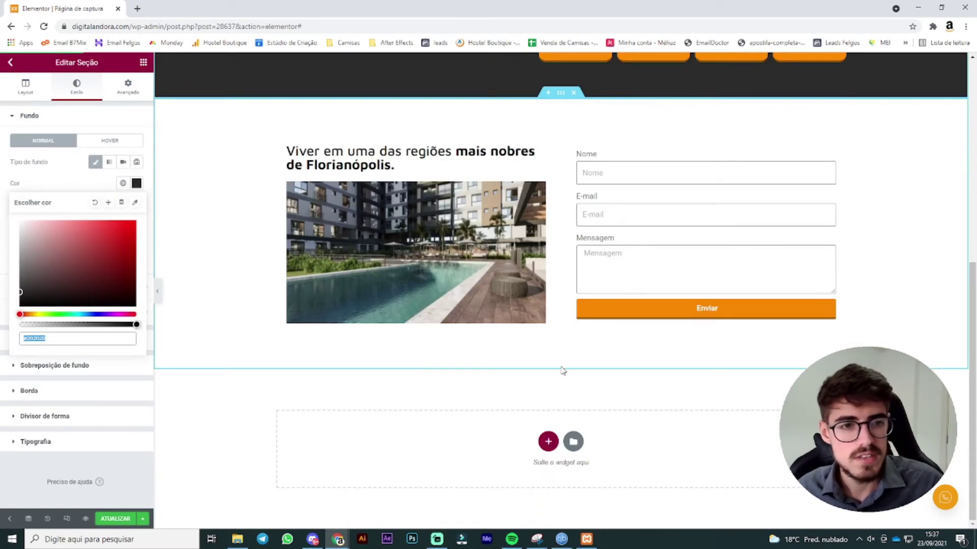
Step: Add a single-column section below the form with the pasted dark colour as its classic background
click(540, 439)
click(421, 478)
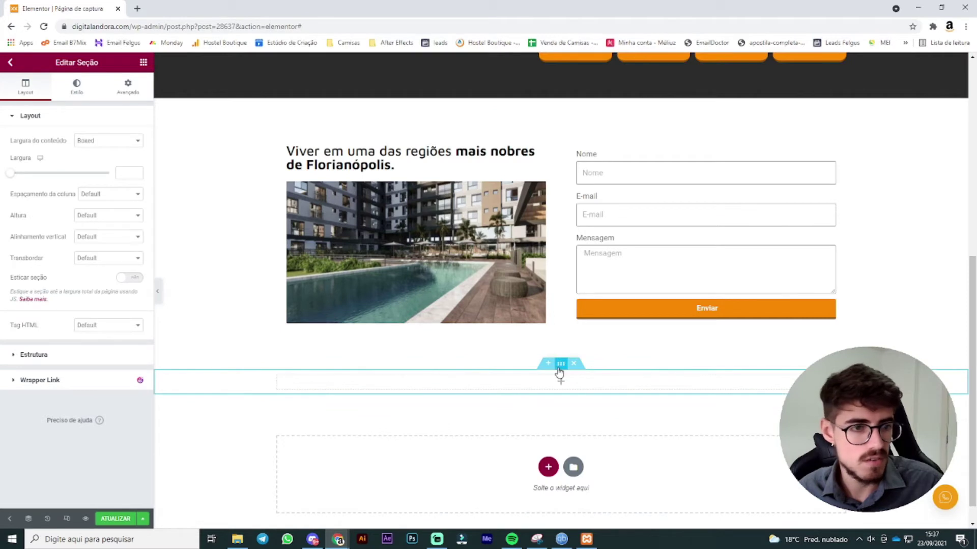
click(80, 92)
click(94, 161)
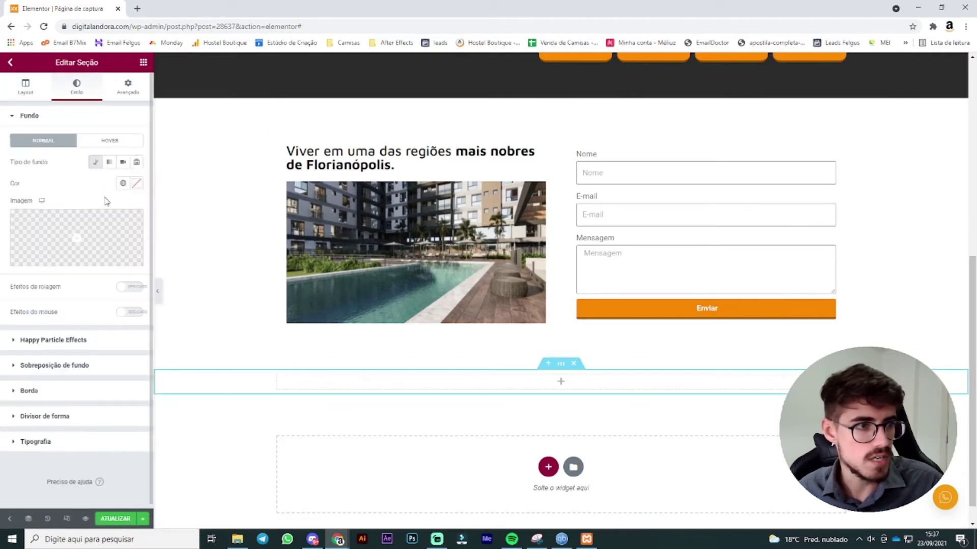
click(117, 227)
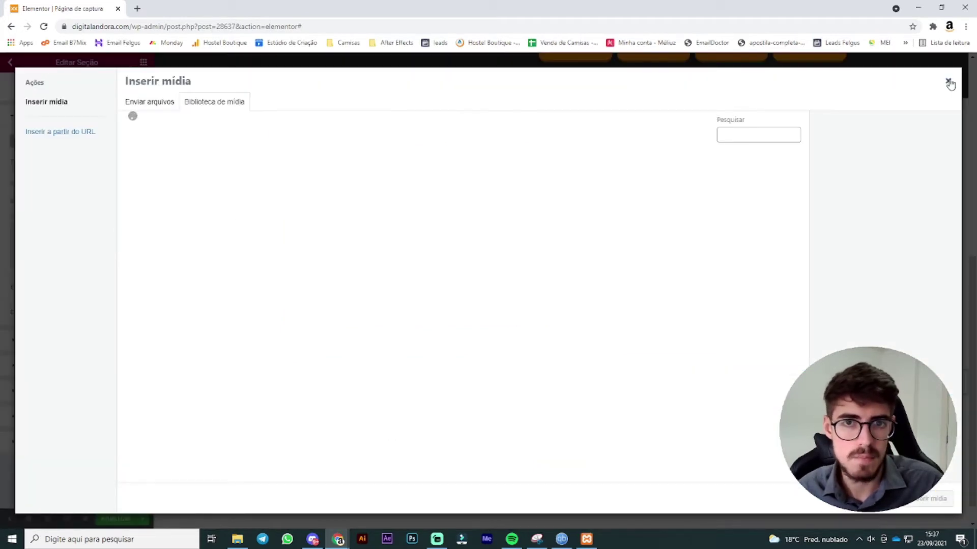
click(949, 83)
click(137, 184)
text(#2B2B2B)
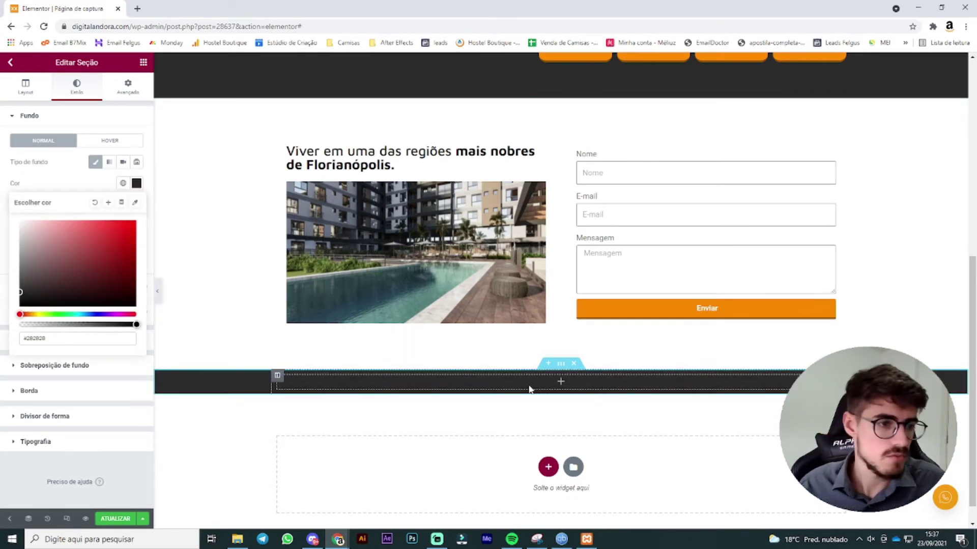
scroll(530, 391, down, 1)
Step: Set the new section's top and bottom padding to 60
click(133, 94)
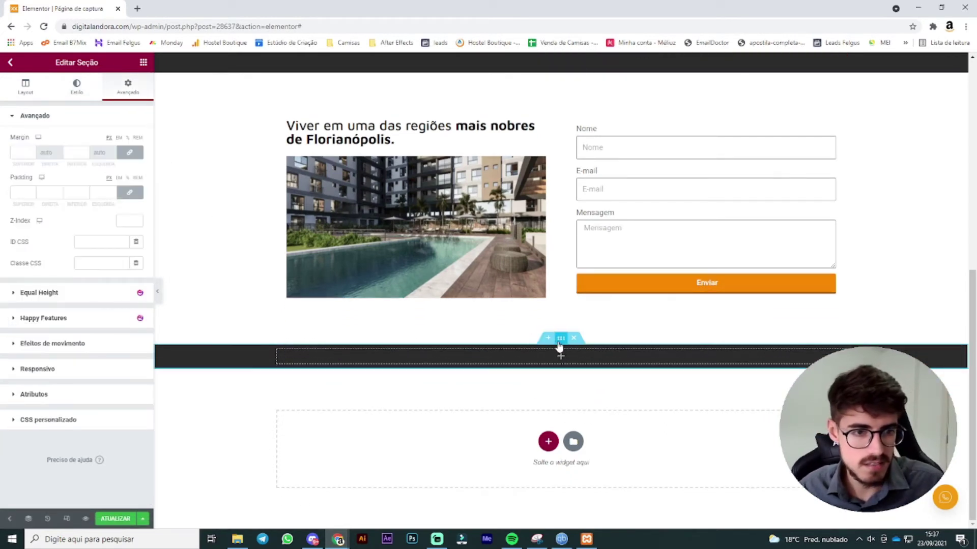
click(21, 192)
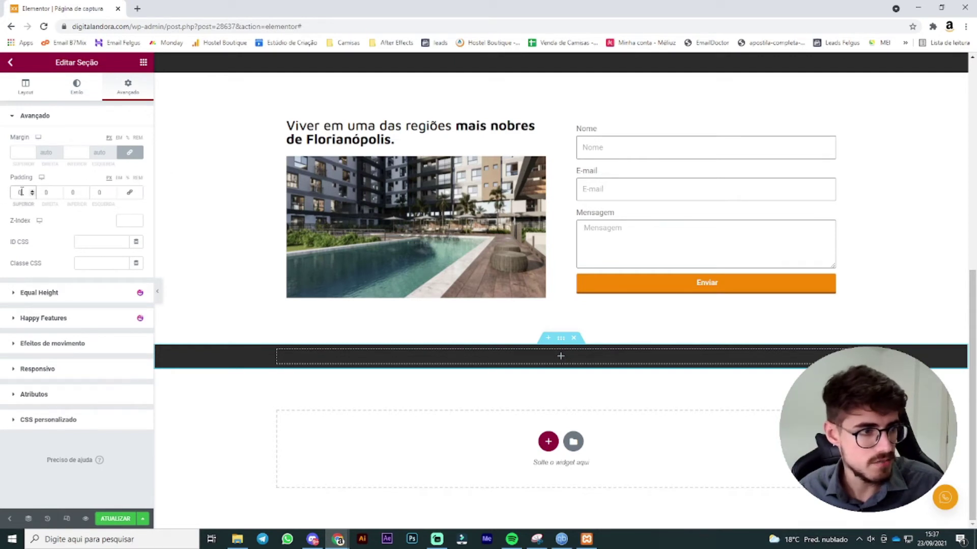
text(60)
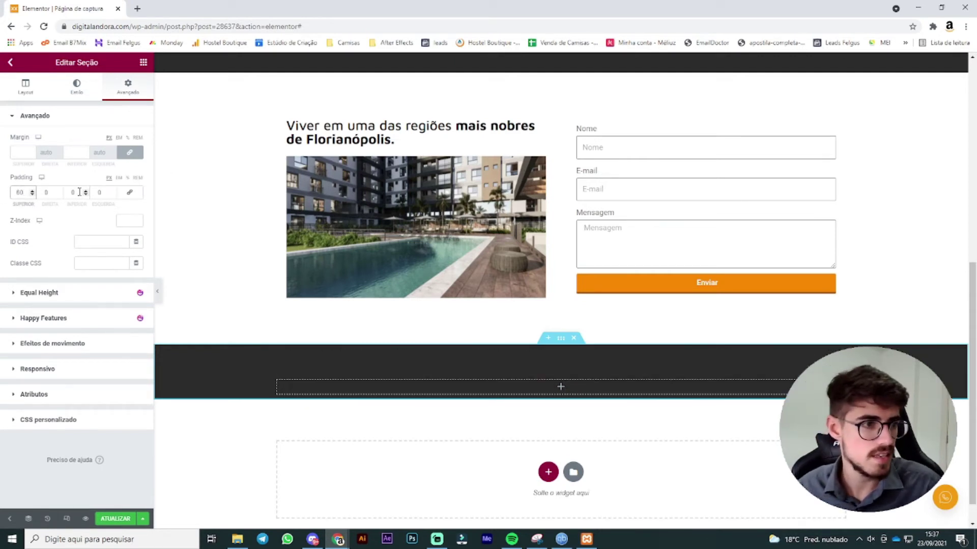
click(79, 193)
text(60)
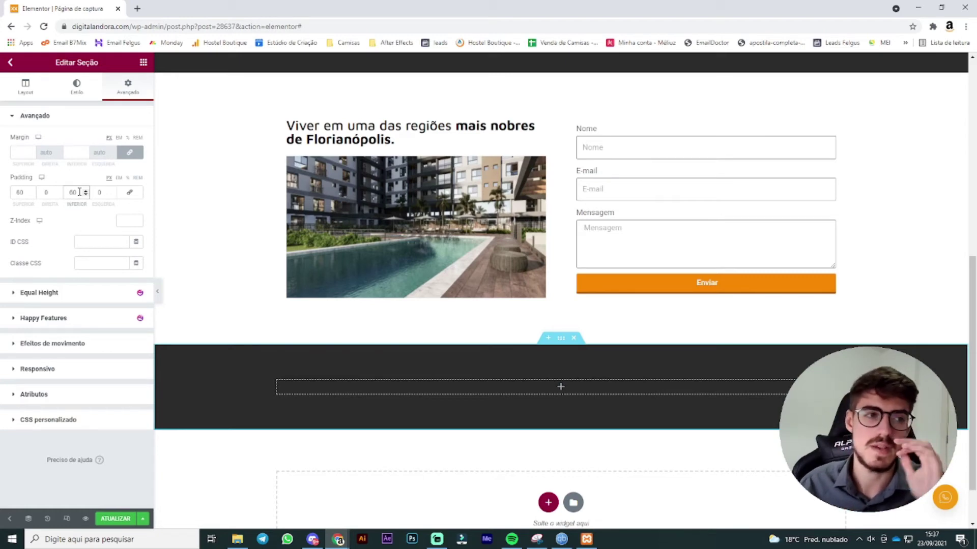
scroll(511, 263, up, 5)
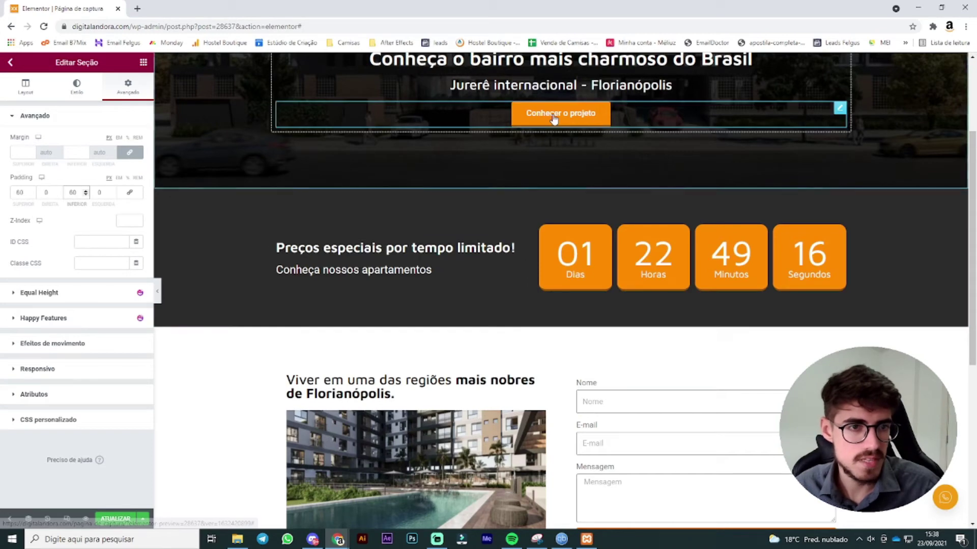
Step: Copy the countdown heading and paste it into the new dark section's column
right_click(524, 248)
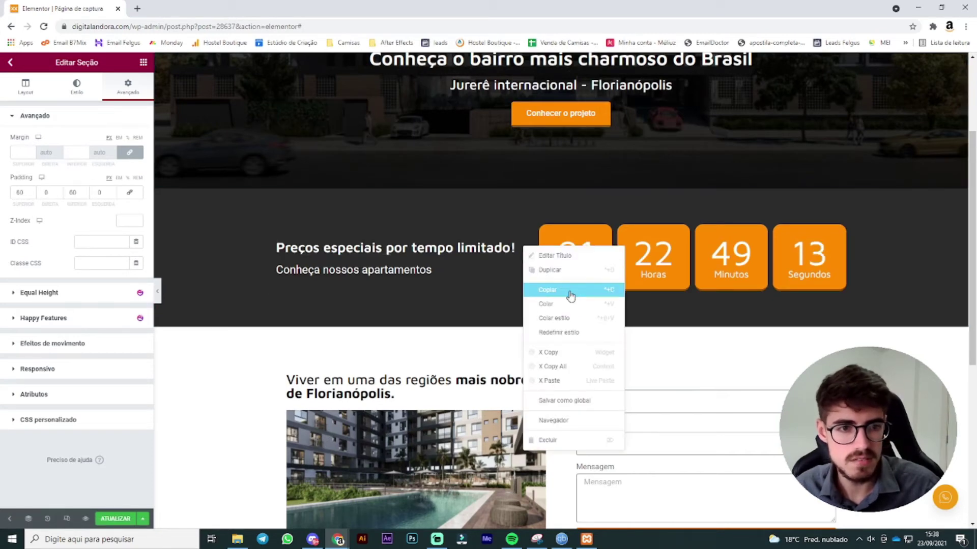
click(563, 305)
scroll(544, 349, down, 5)
right_click(549, 339)
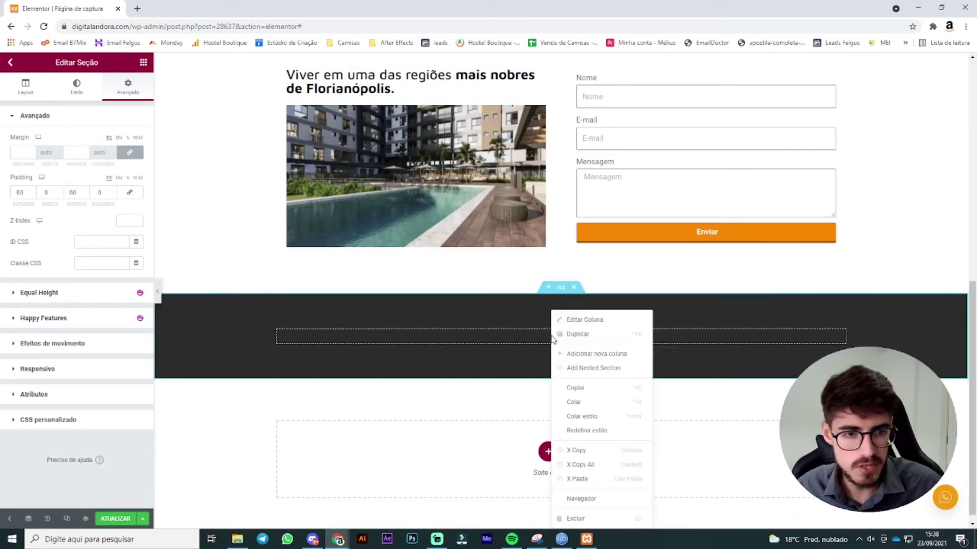
click(575, 391)
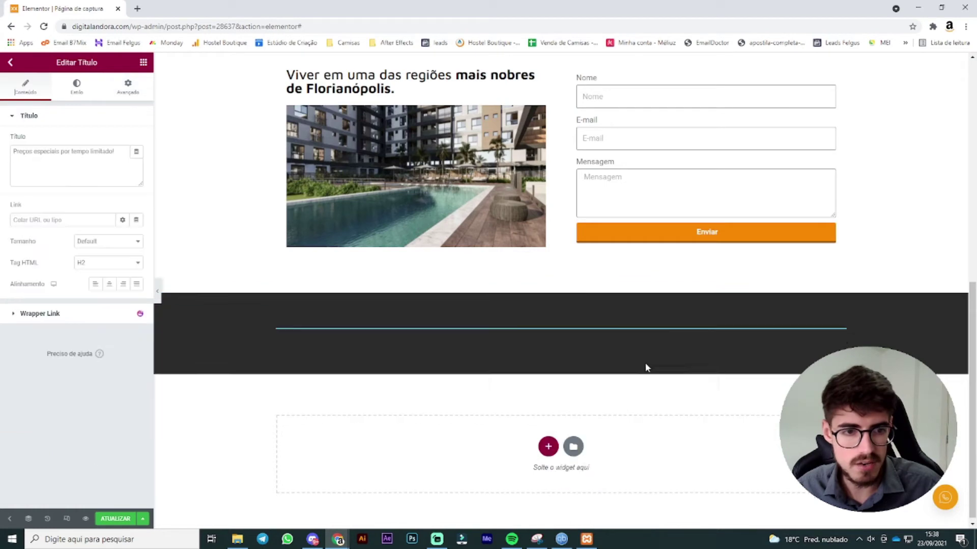
Step: Centre the pasted heading and change its text to 'Confira imagens do empreendimento'
click(108, 285)
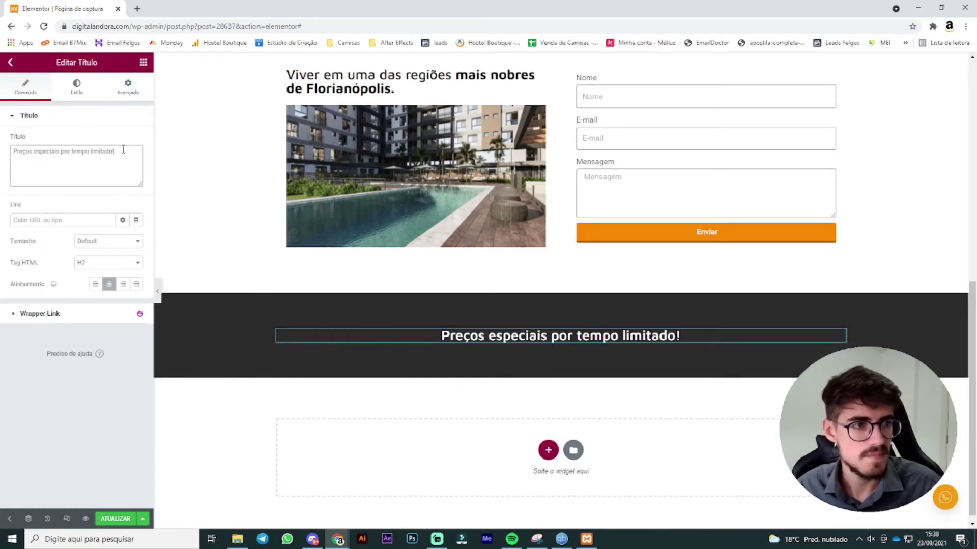
drag(122, 149, 2, 132)
text(Confi)
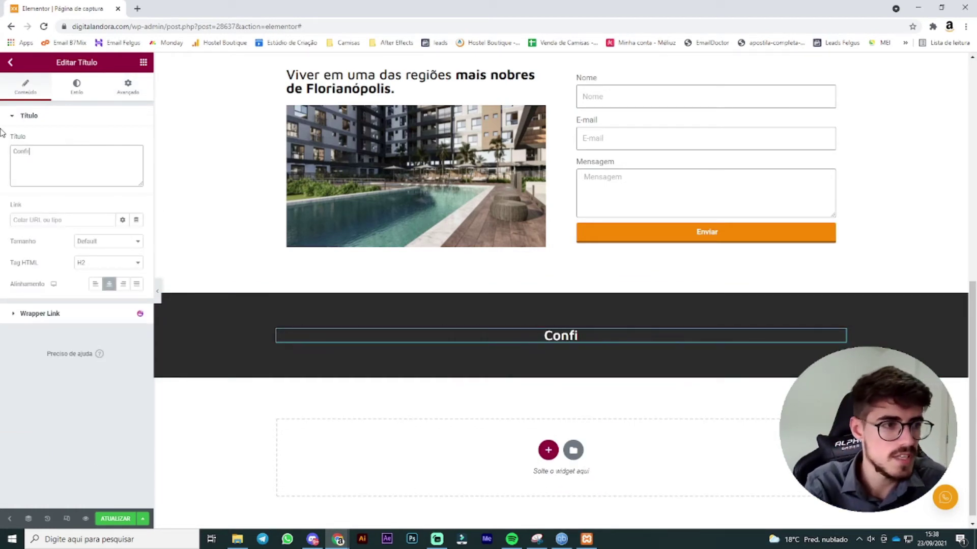
text(ra imagenas d)
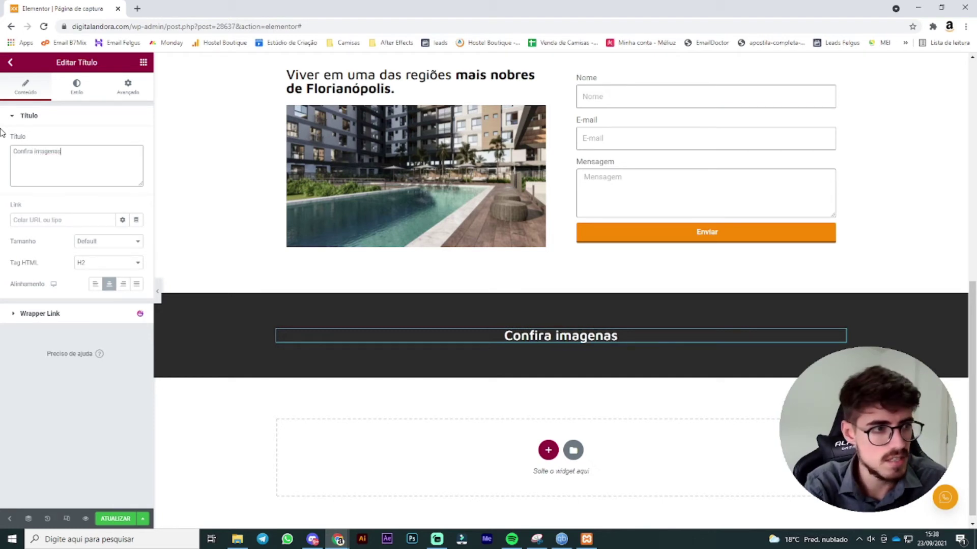
key(BackSpace)
key(BackSpace)
text(s do empreen)
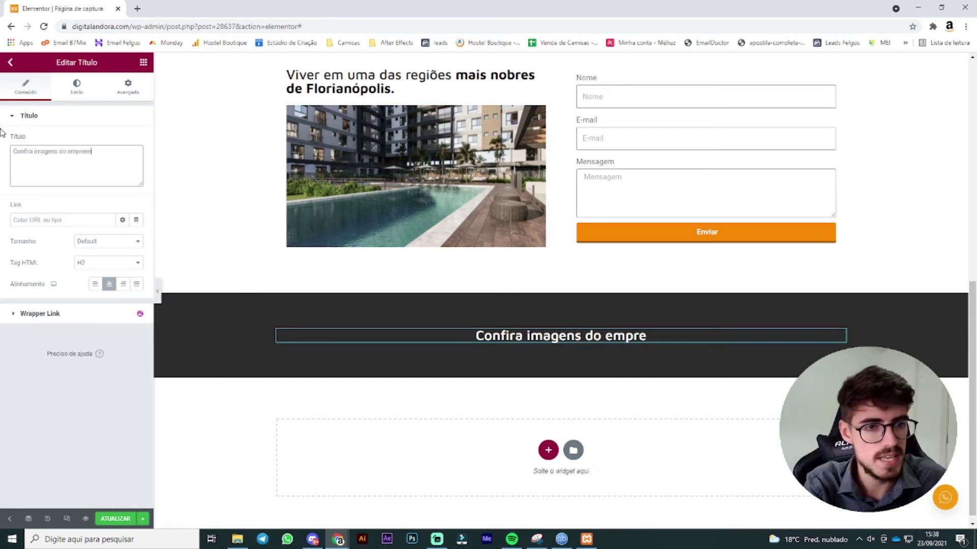
text(dimento)
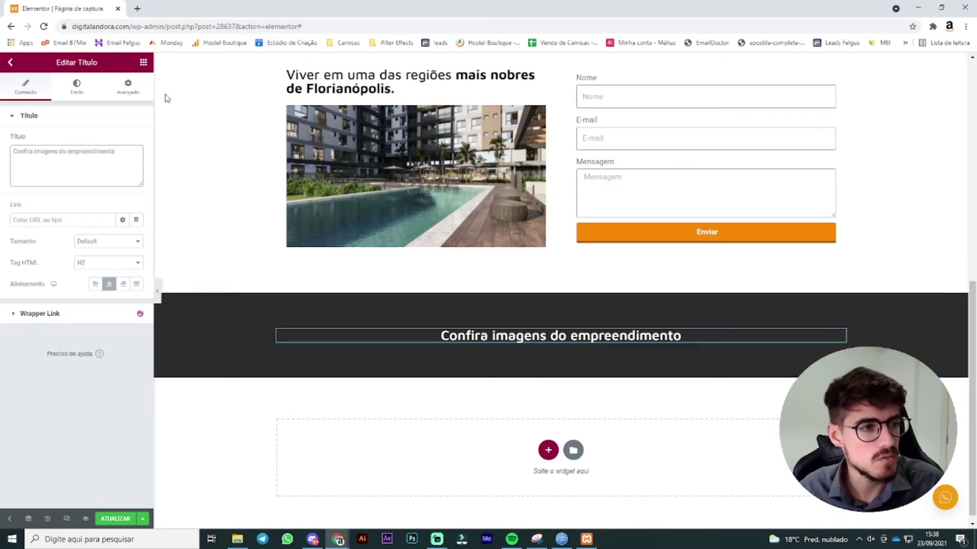
click(143, 62)
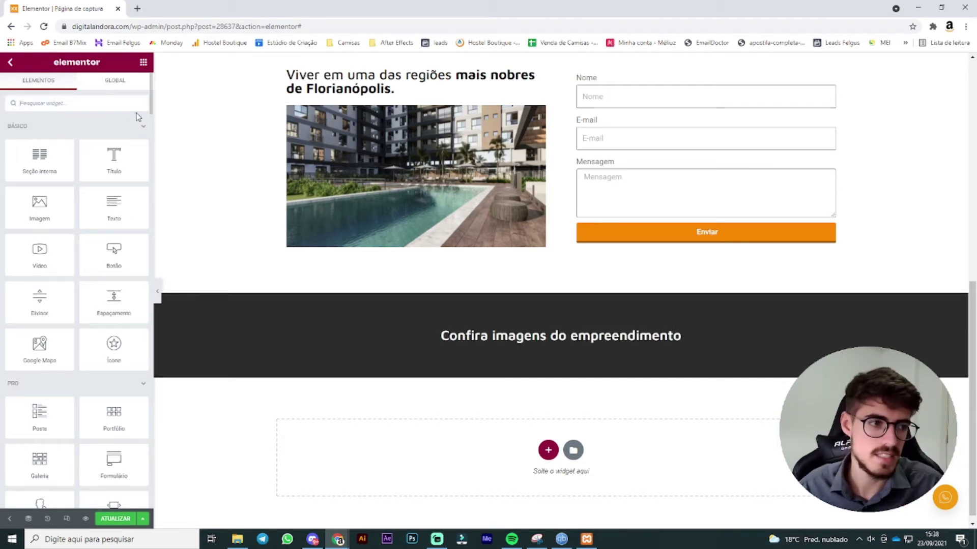
drag(52, 197, 575, 346)
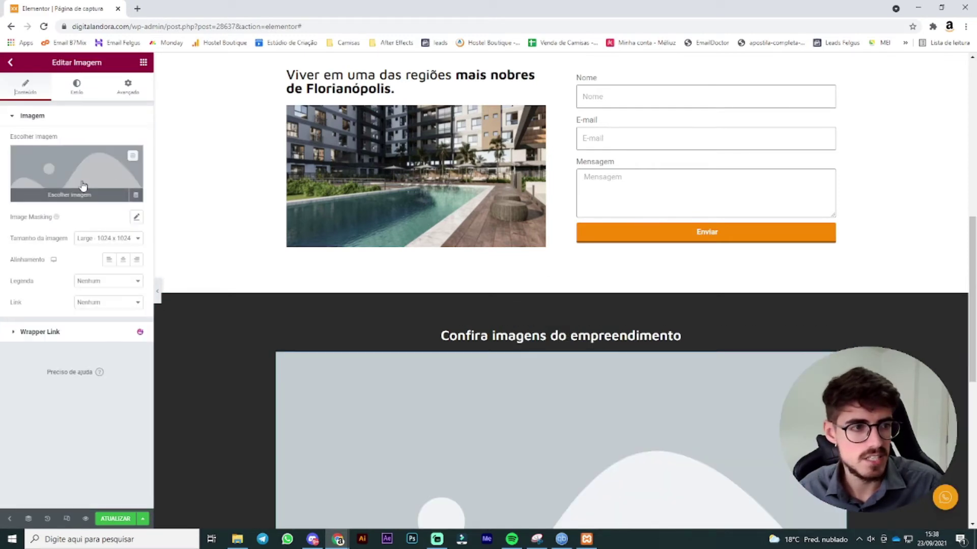
click(91, 184)
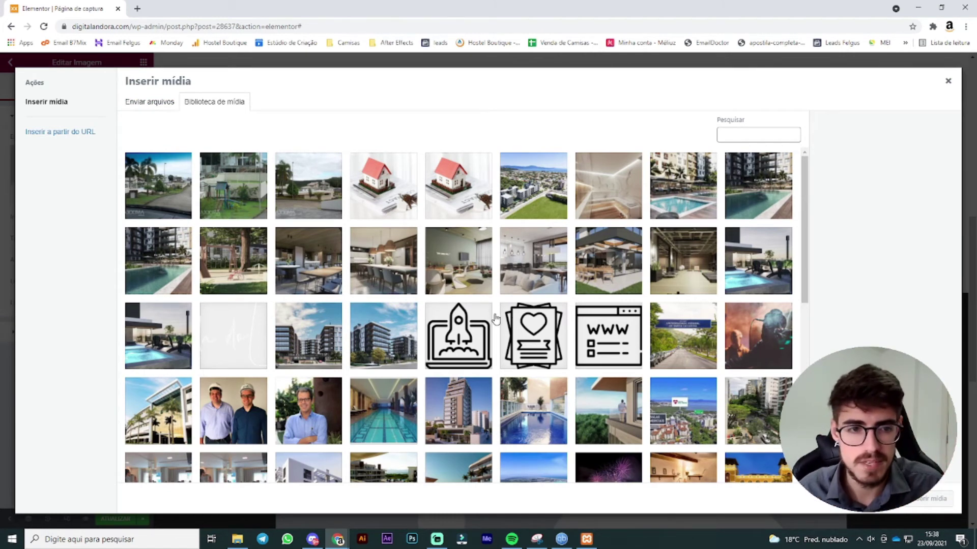
click(948, 81)
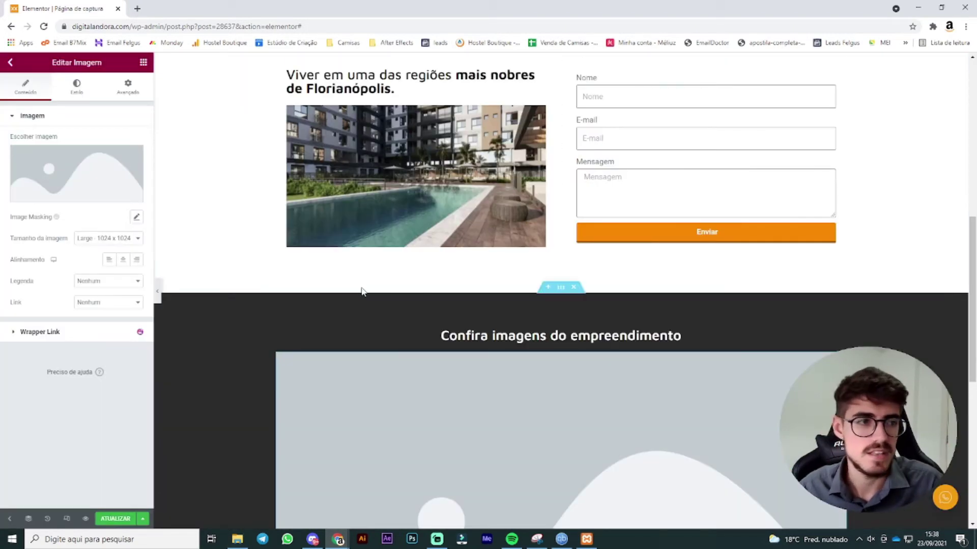
right_click(611, 326)
click(634, 518)
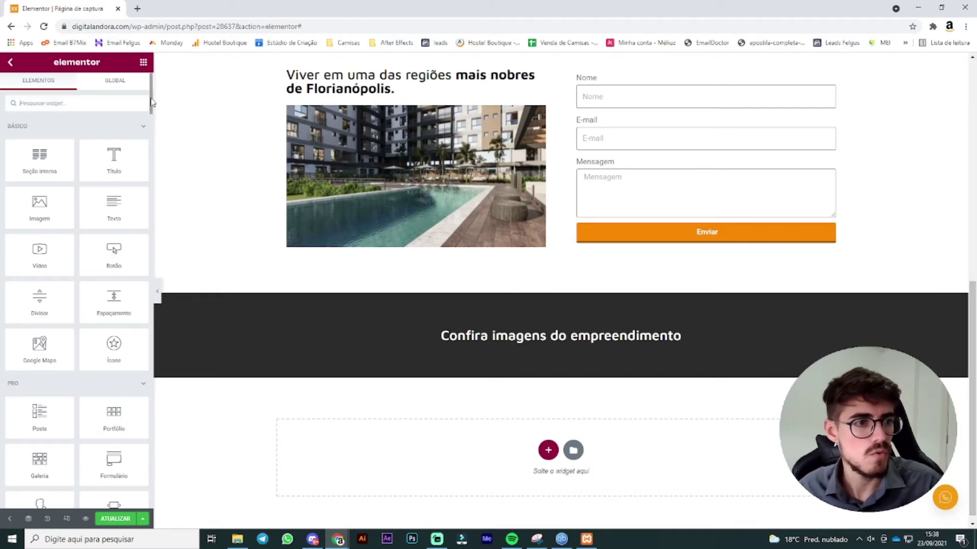
Step: Place an Image Carousel widget under the gallery heading
drag(151, 103, 155, 185)
scroll(145, 185, down, 5)
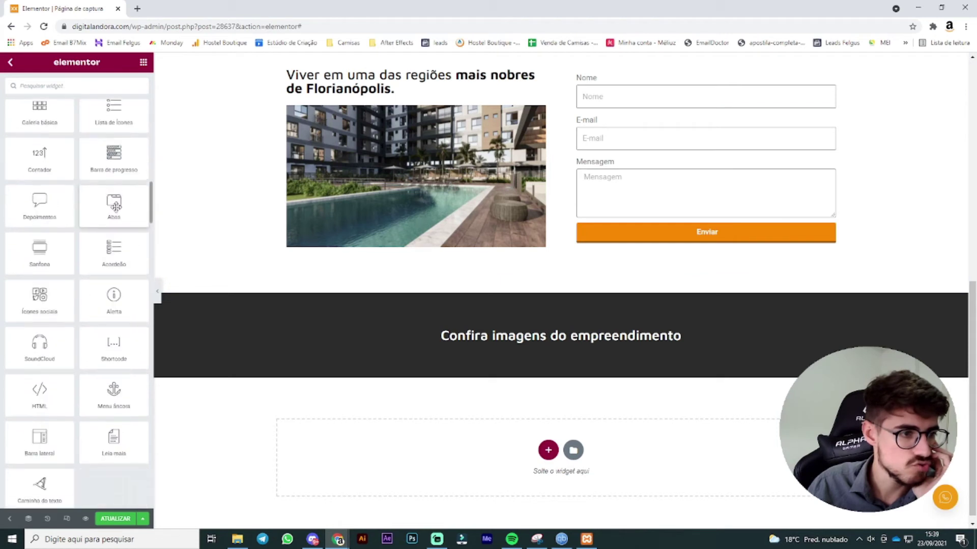
drag(120, 200, 509, 351)
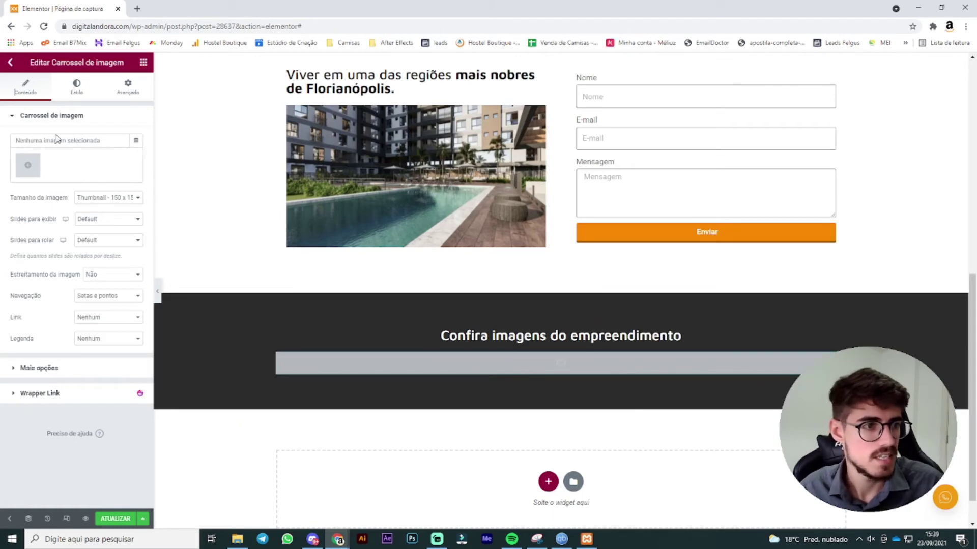
click(29, 166)
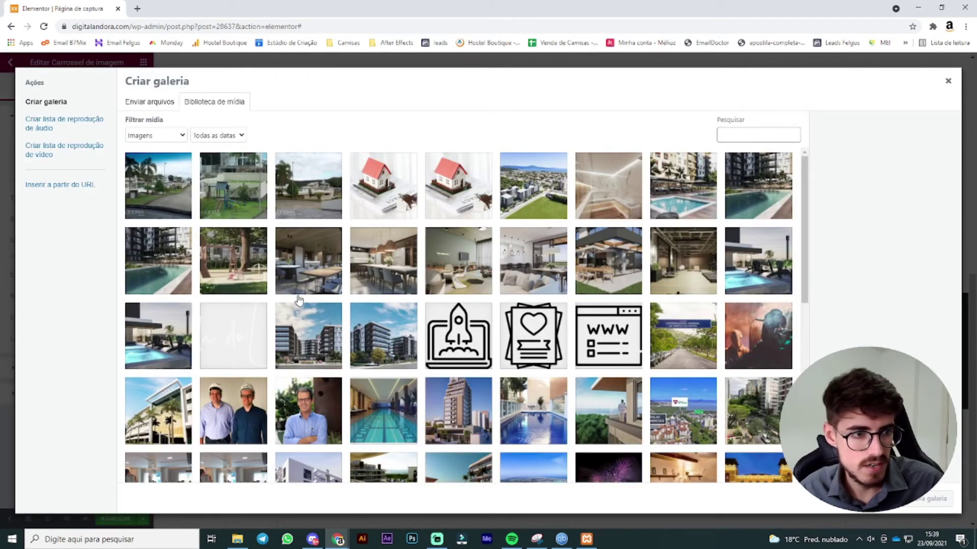
Step: Select the eight interior and pool photos and insert them as the carousel's gallery
click(252, 279)
click(325, 274)
click(402, 272)
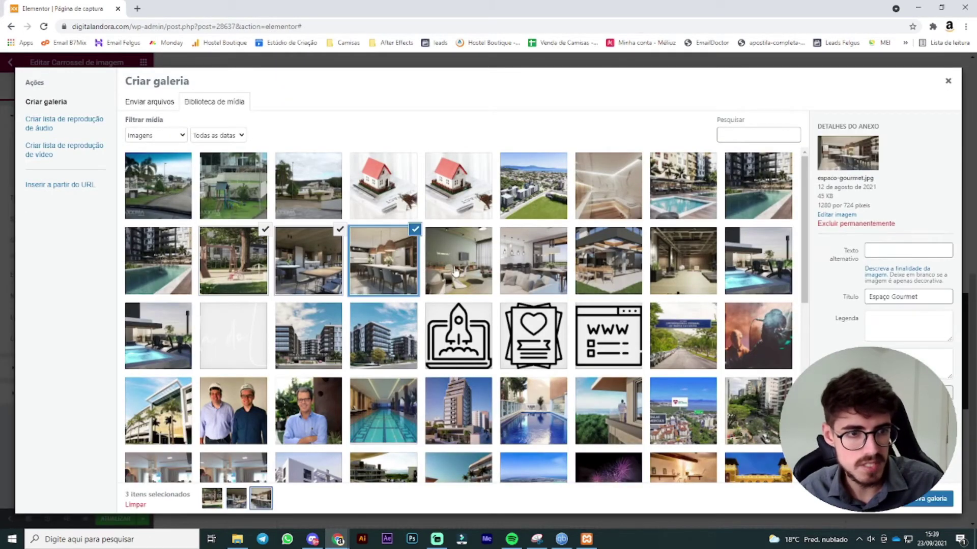
click(476, 270)
click(554, 267)
click(636, 269)
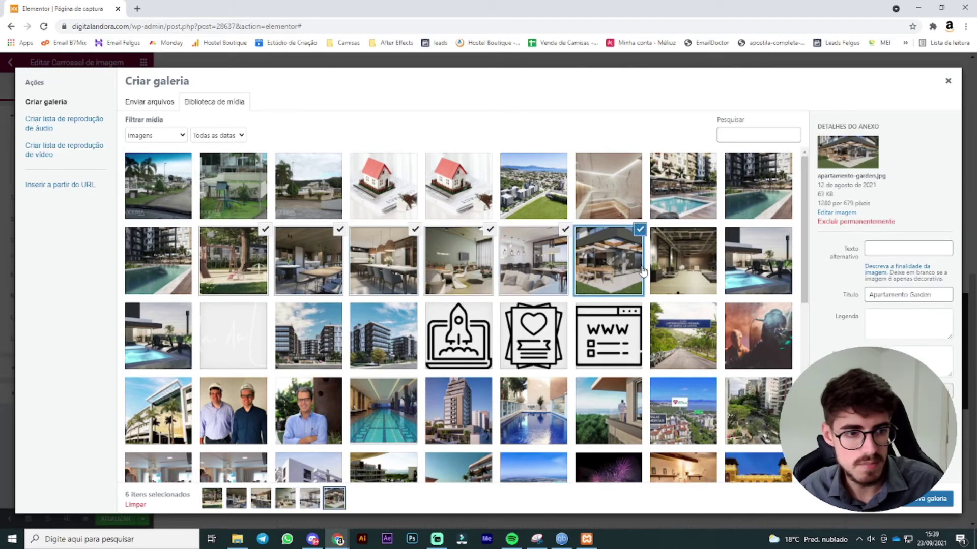
click(702, 280)
click(784, 265)
click(931, 498)
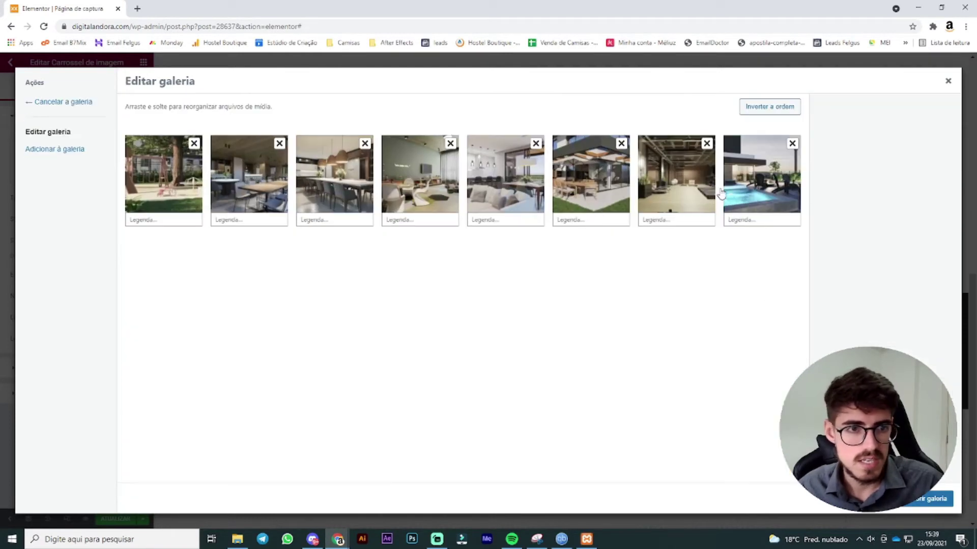
click(911, 504)
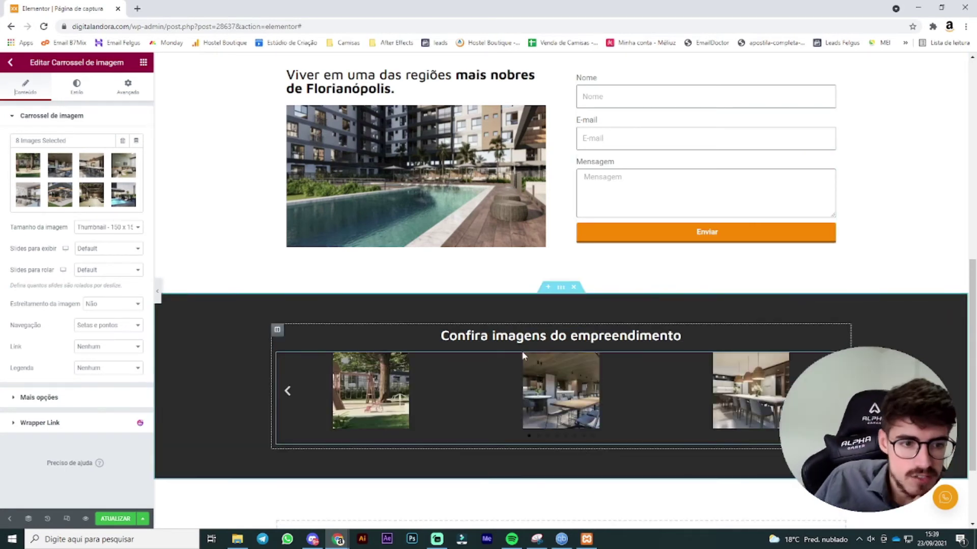
Step: Set the carousel image size to Large 1024 x 1024 and link slides to Arquivo de mídia
click(133, 227)
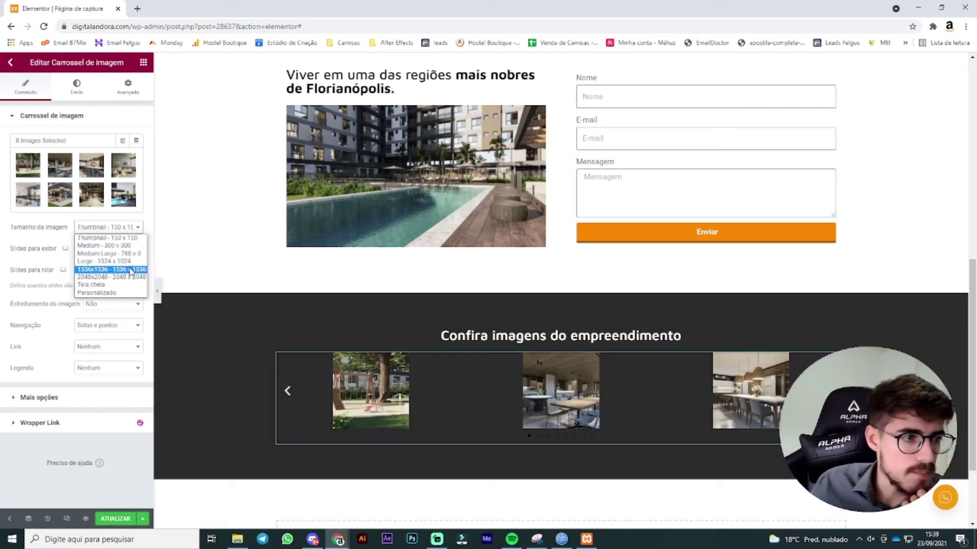
click(104, 261)
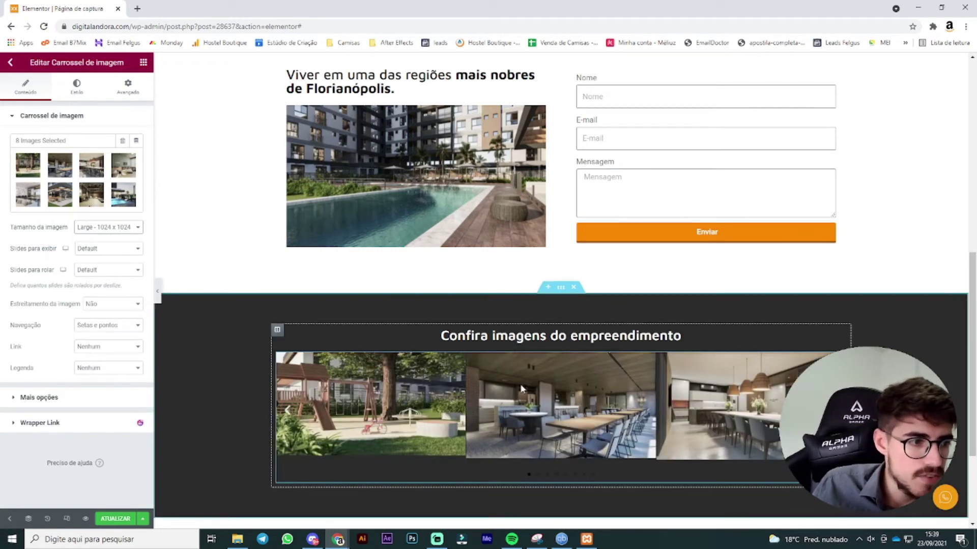
click(107, 347)
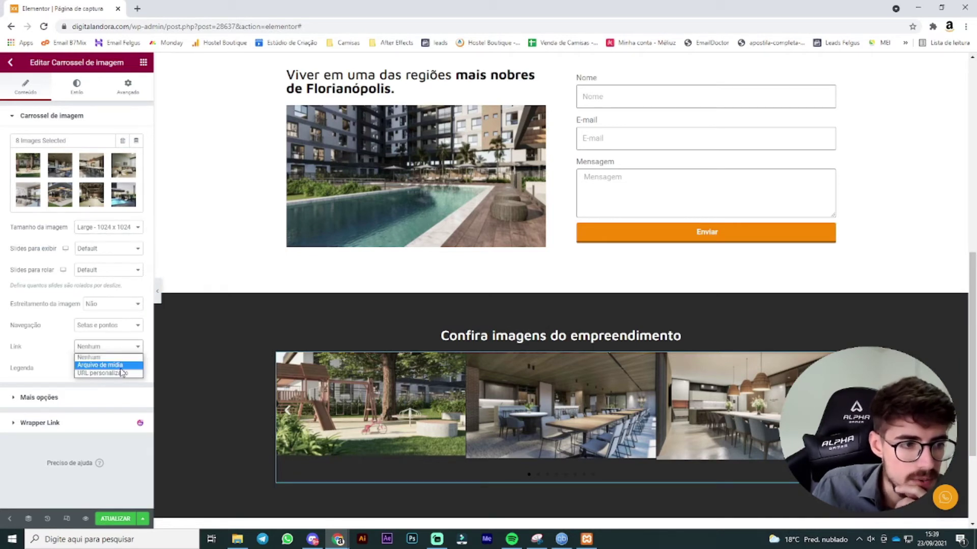
click(121, 367)
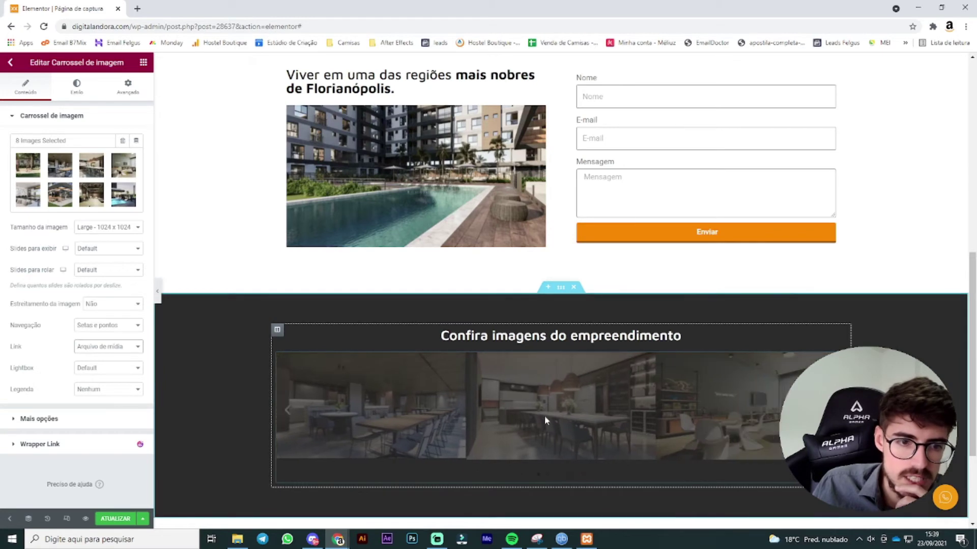
Step: Test the lightbox by opening a slide and advancing to the next image
click(513, 447)
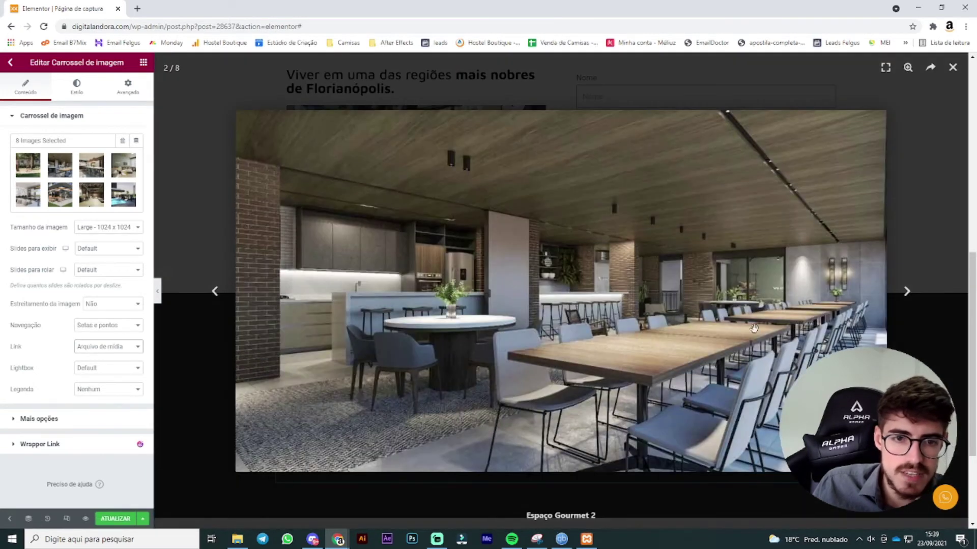
click(906, 291)
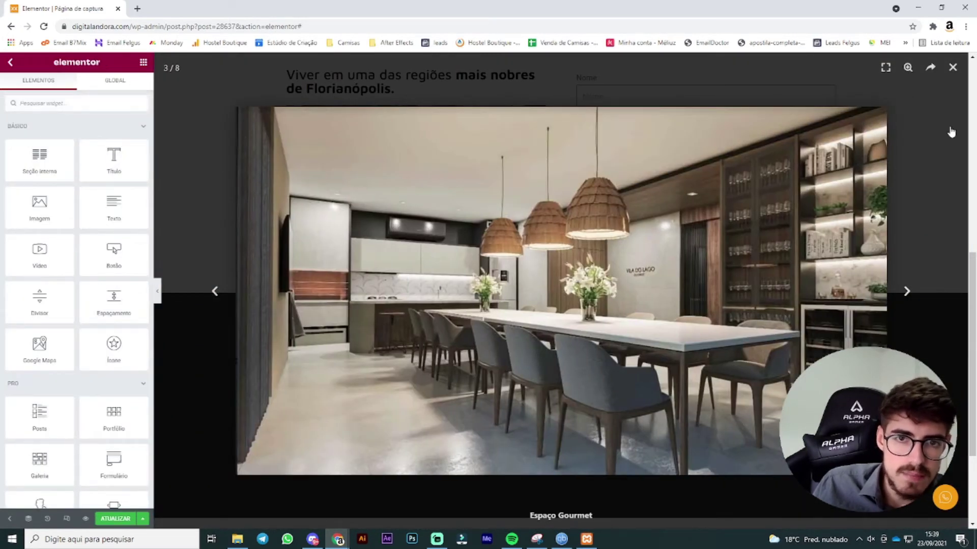
click(953, 67)
scroll(473, 294, down, 3)
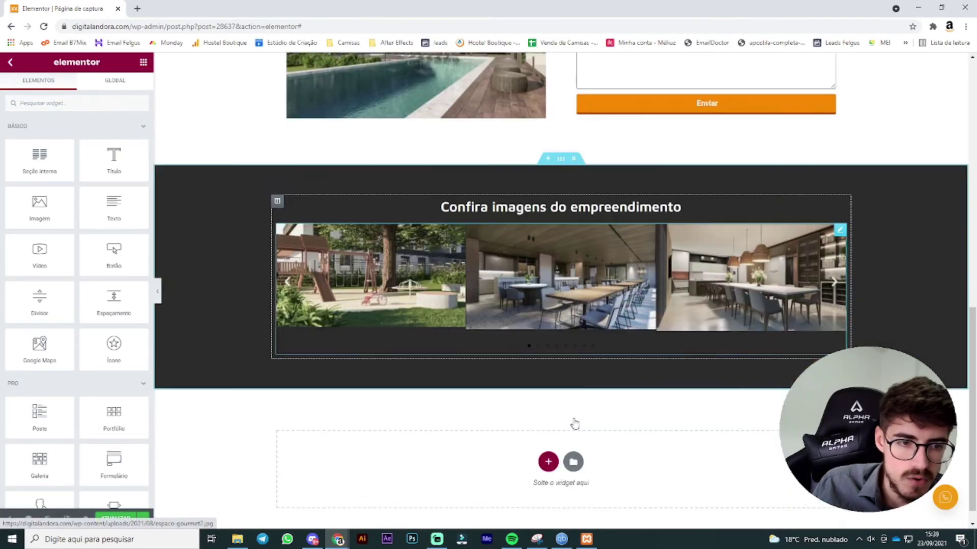
scroll(664, 391, up, 2)
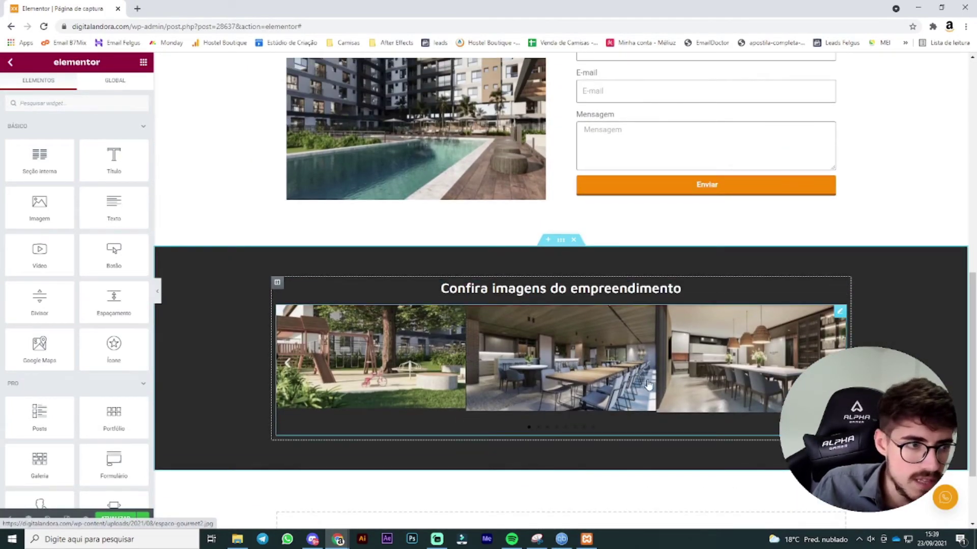
Step: Compare Medium Large, Thumbnail, Tela cheia and custom sizes, then return to Large 1024 x 1024
click(839, 312)
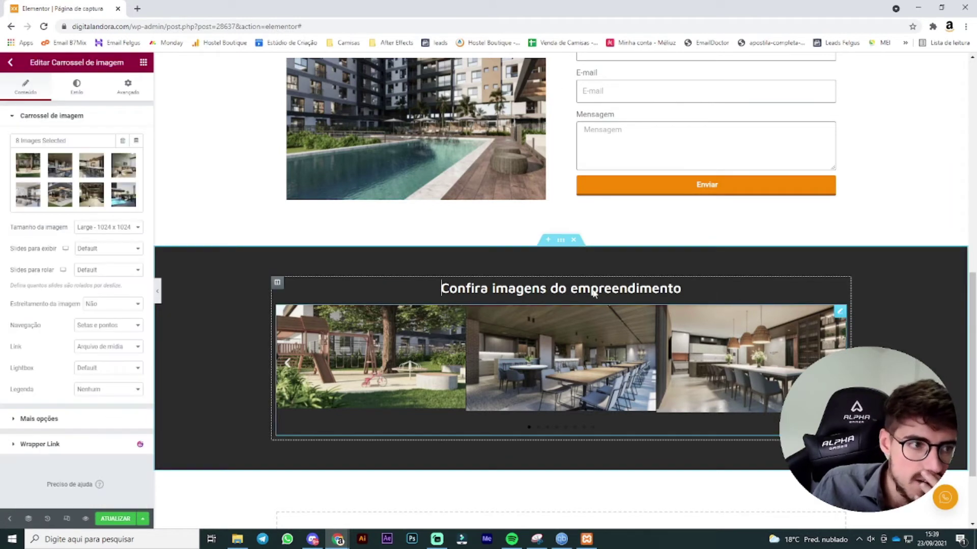
click(120, 229)
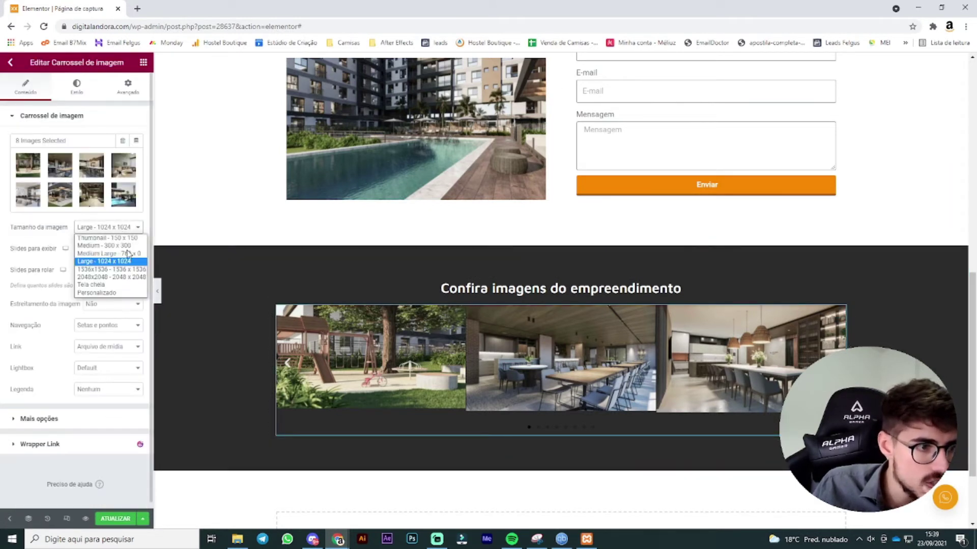
click(129, 254)
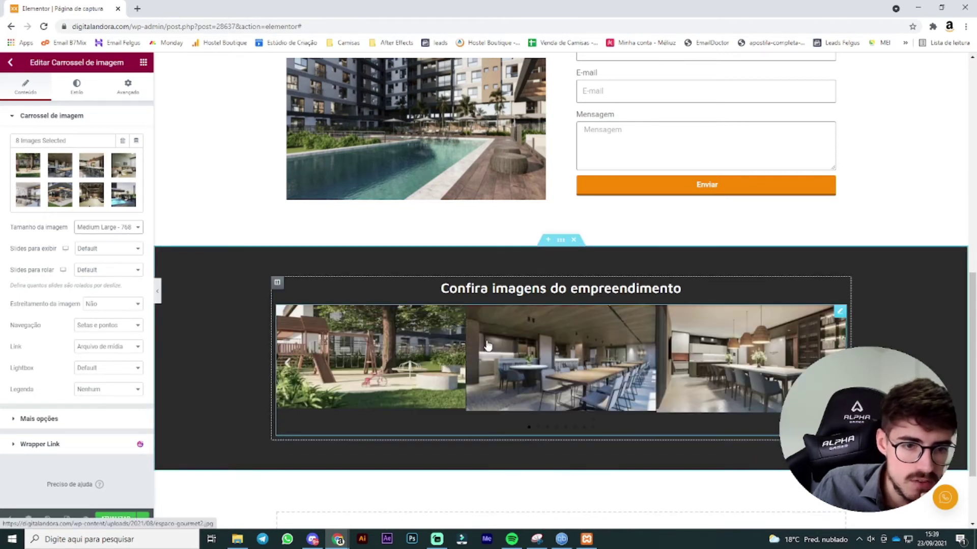
click(129, 228)
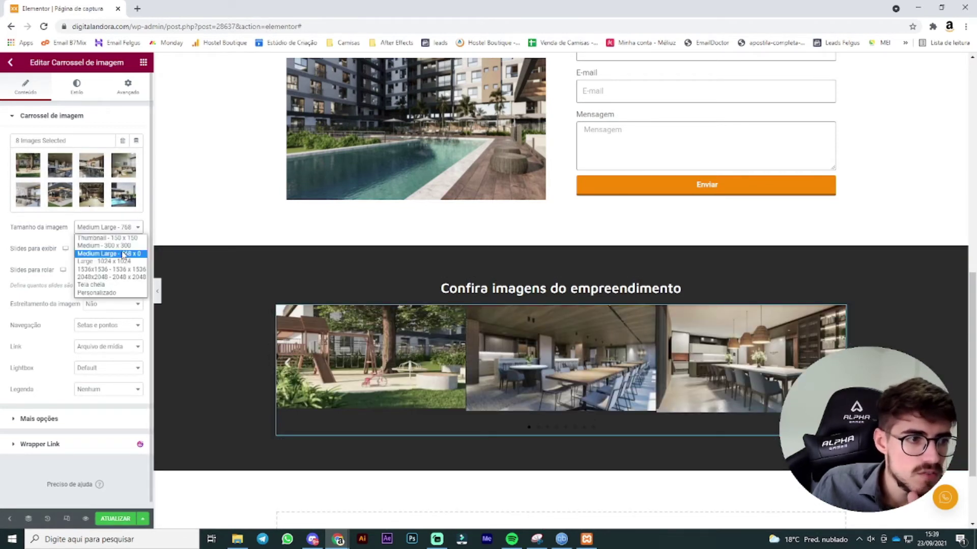
click(107, 237)
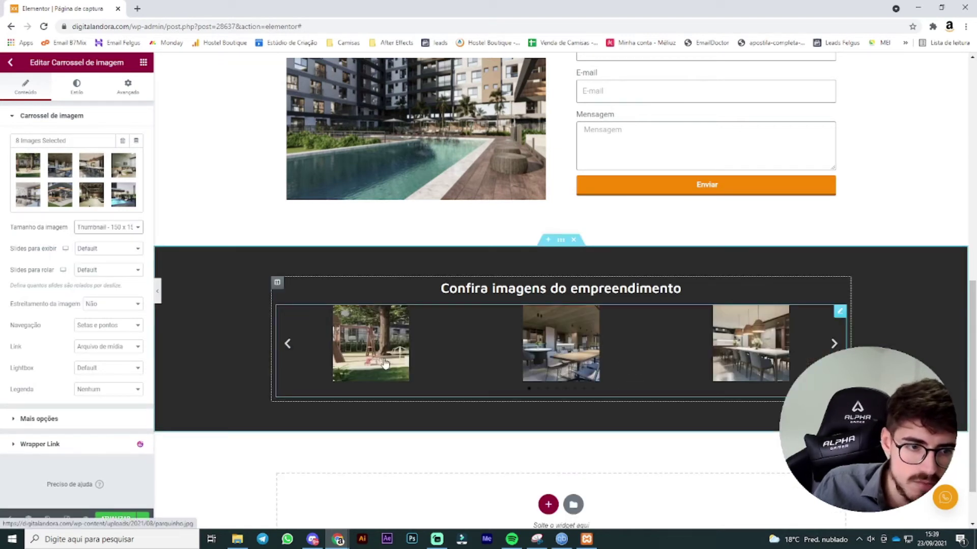
click(107, 228)
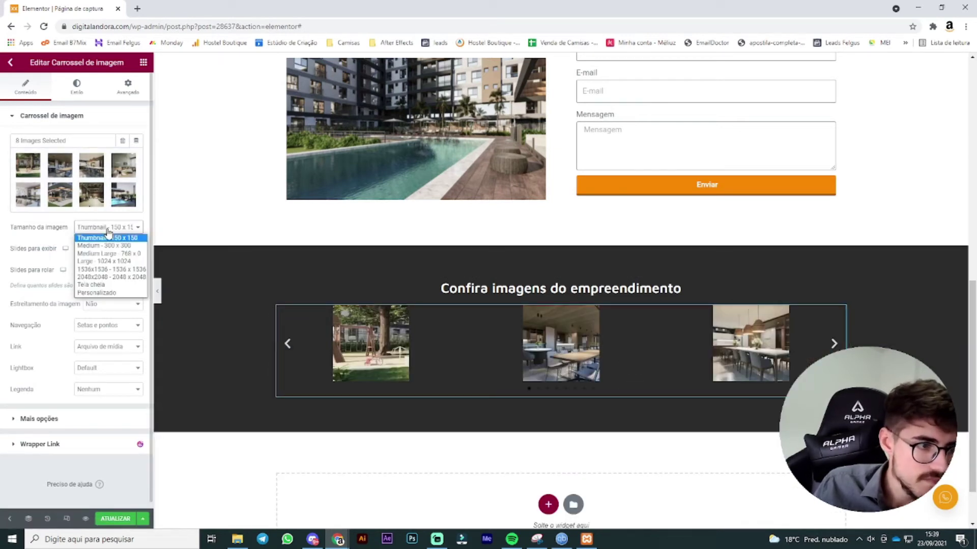
click(101, 284)
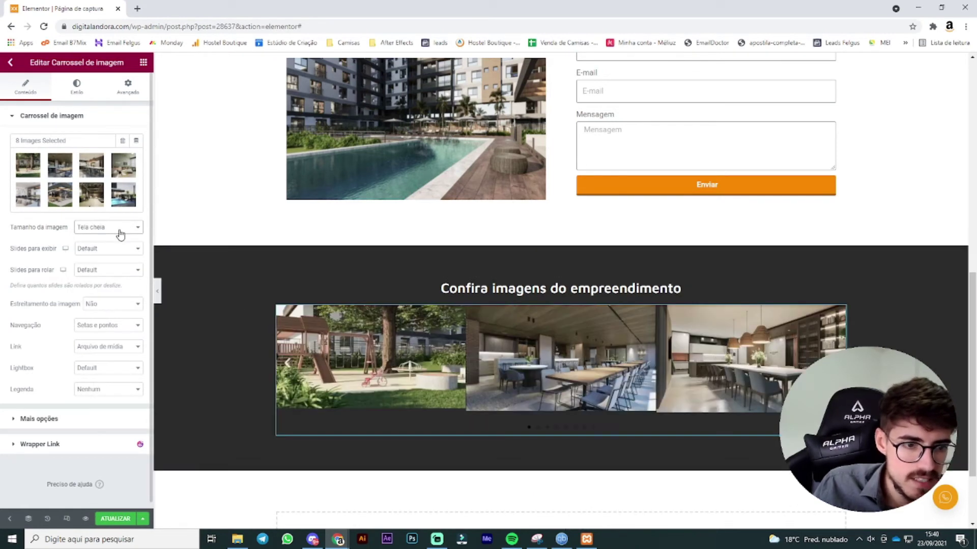
click(120, 234)
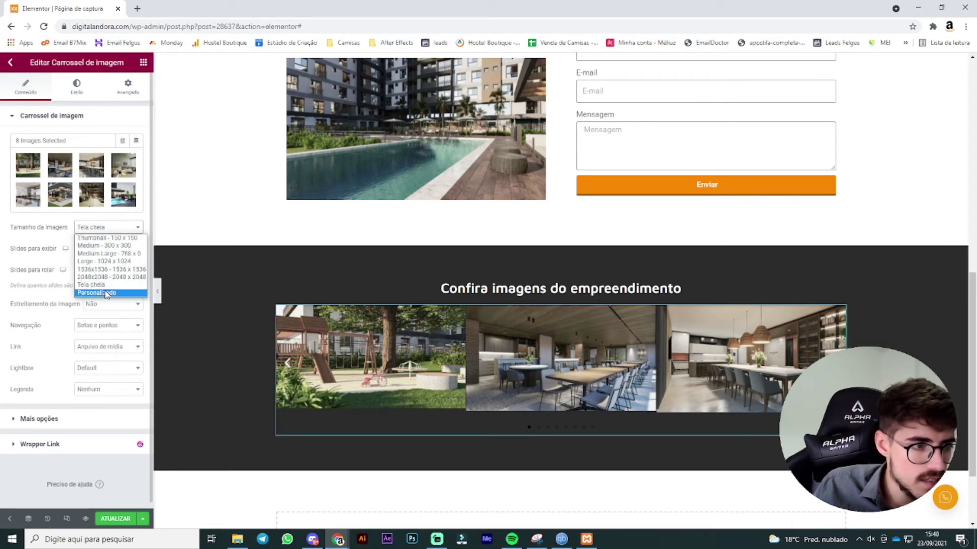
click(97, 292)
click(104, 227)
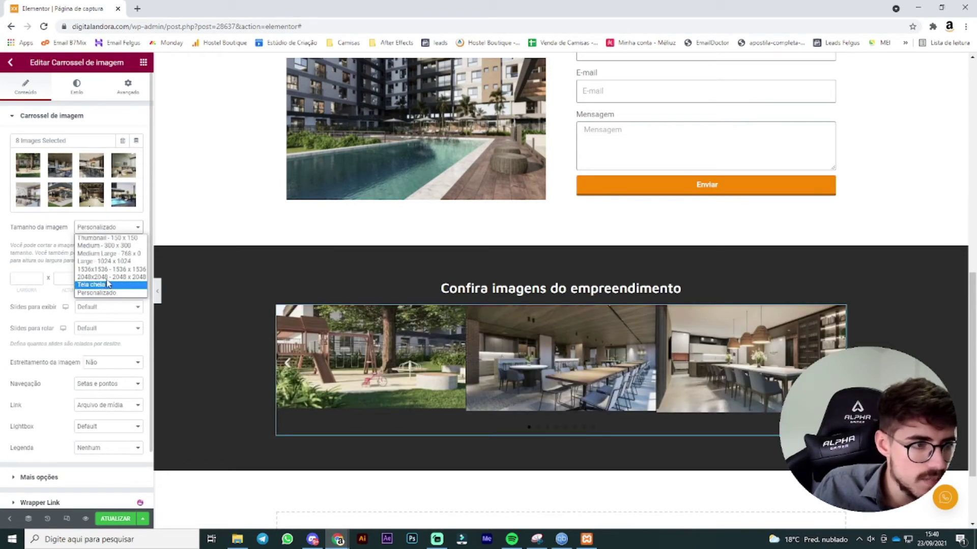
click(112, 263)
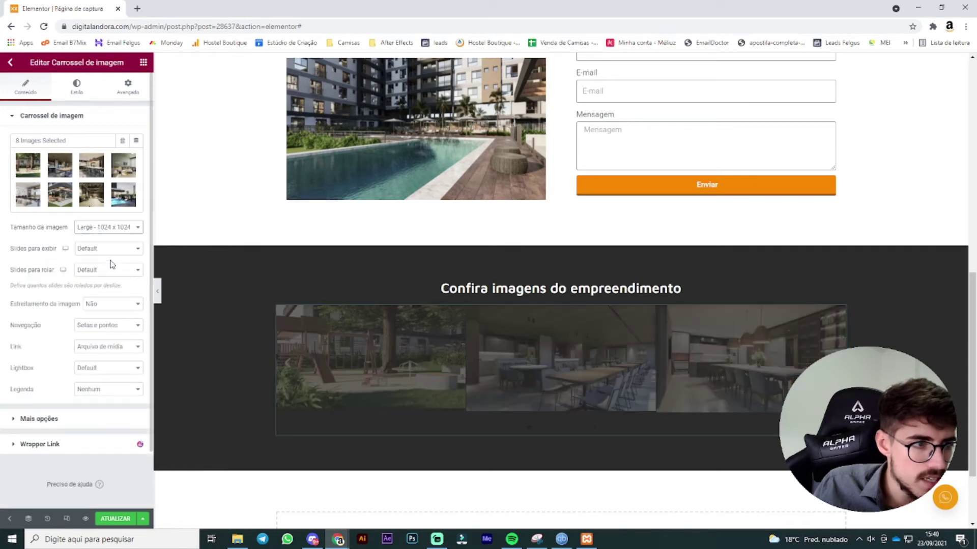
Step: In the carousel's Imagem style, set vertical alignment to Centralizar and keep default image spacing
click(77, 87)
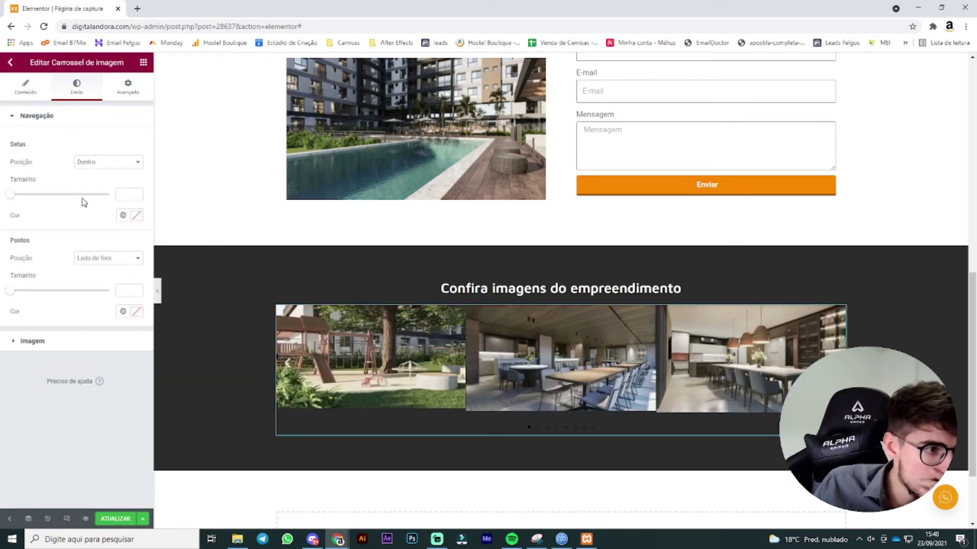
click(63, 338)
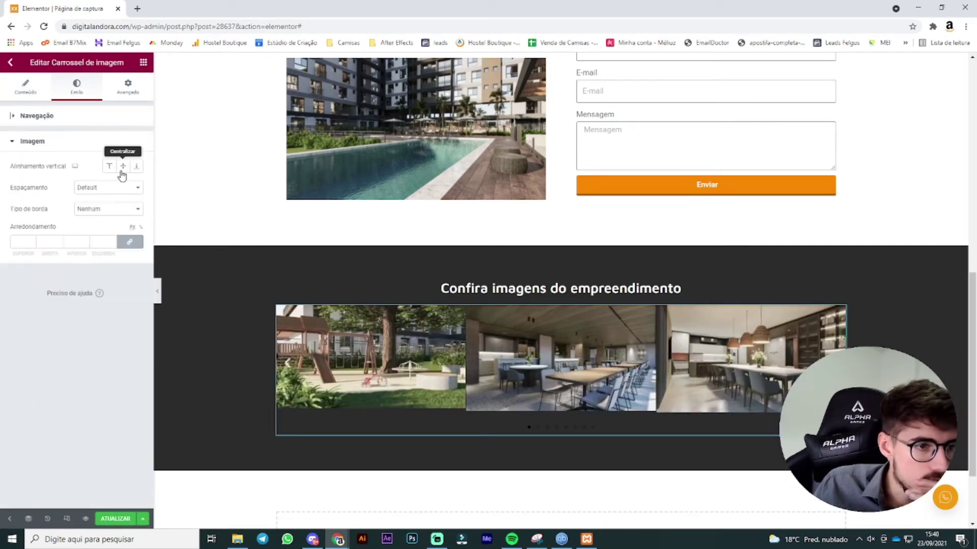
click(138, 167)
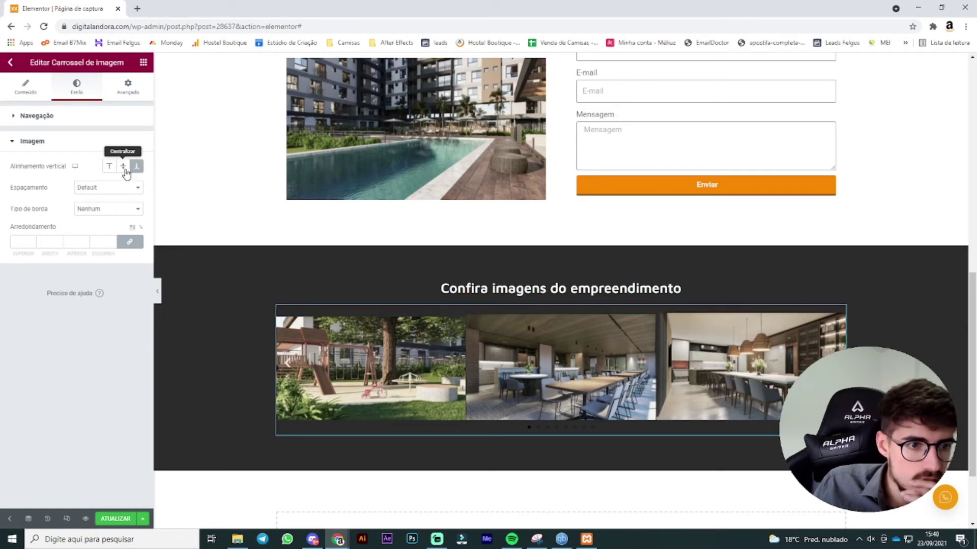
click(126, 170)
click(110, 169)
click(136, 170)
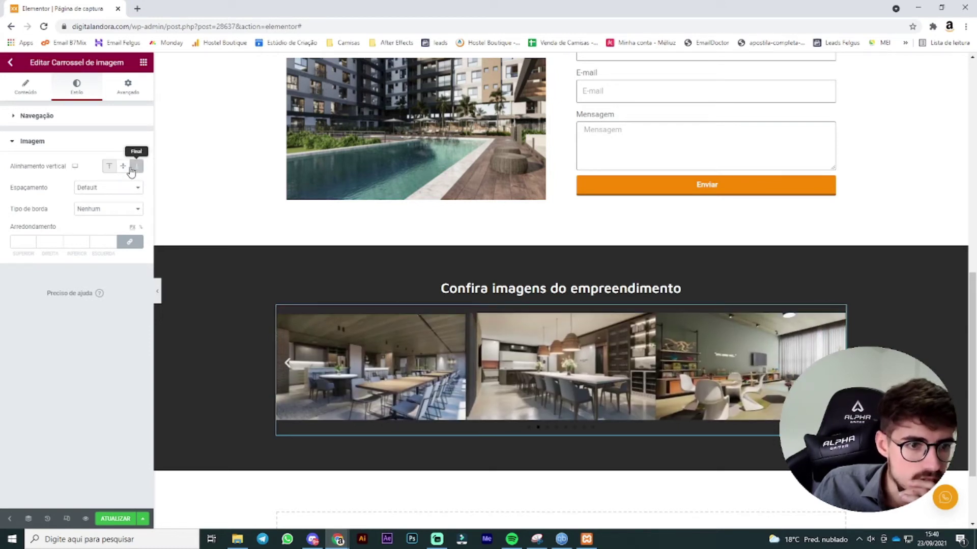
click(124, 168)
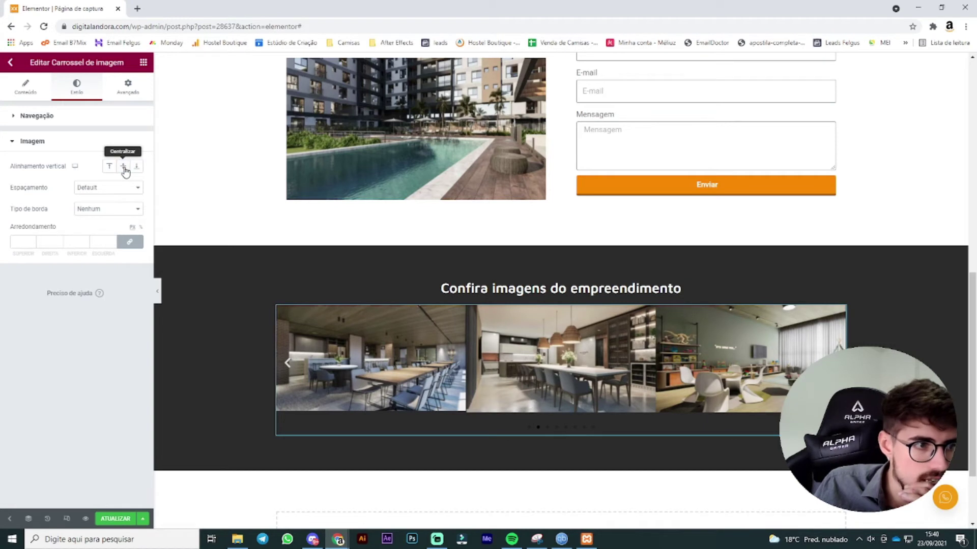
click(125, 171)
click(83, 188)
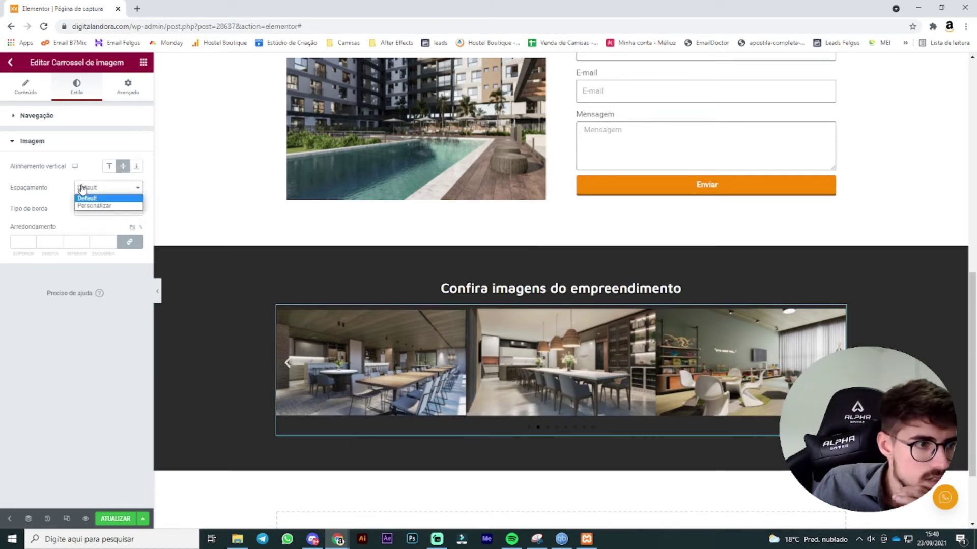
click(84, 198)
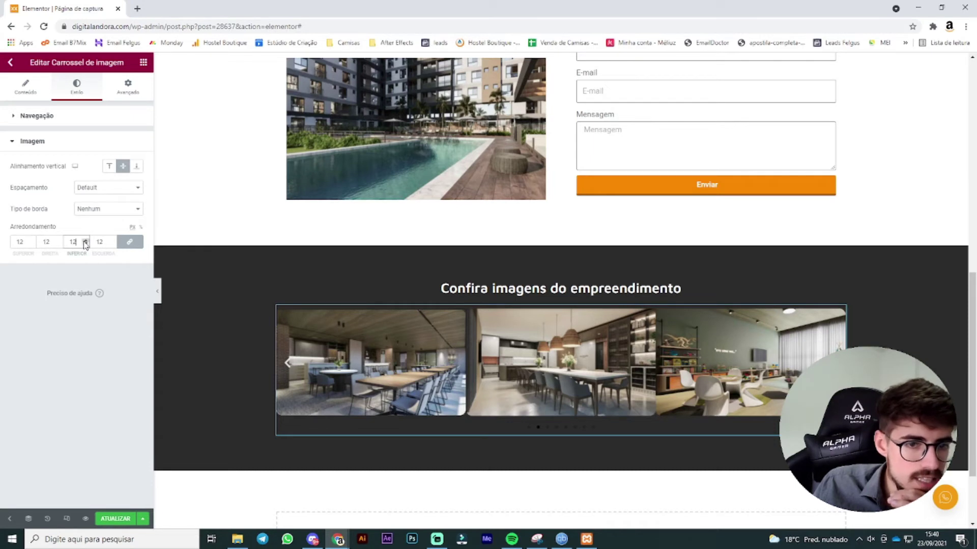
click(21, 90)
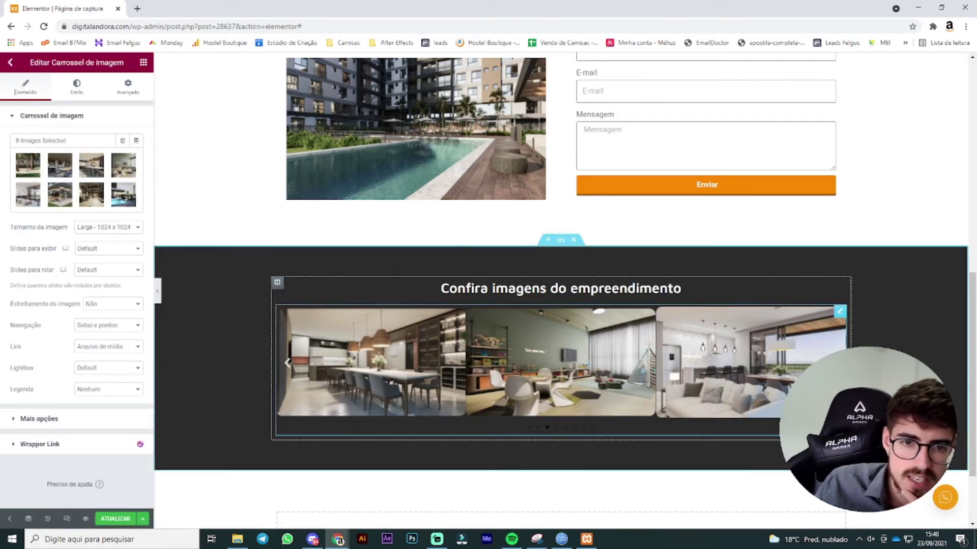
Step: Step through the carousel slides and review its autoplay and speed options
click(557, 427)
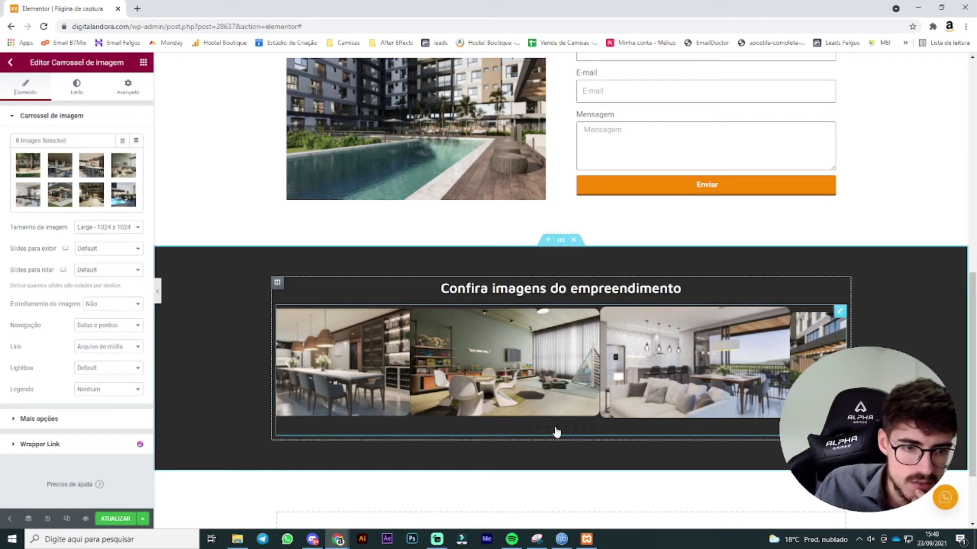
click(565, 428)
click(576, 429)
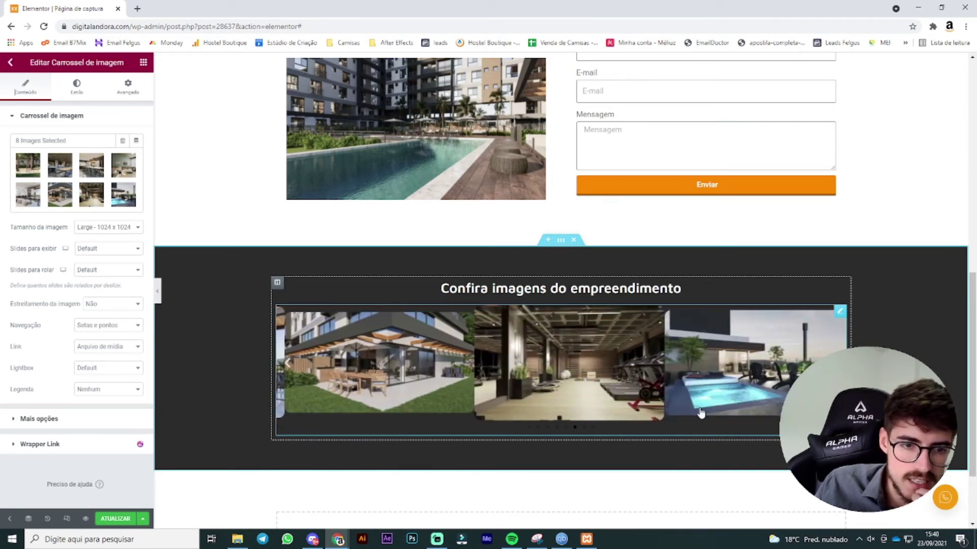
click(96, 419)
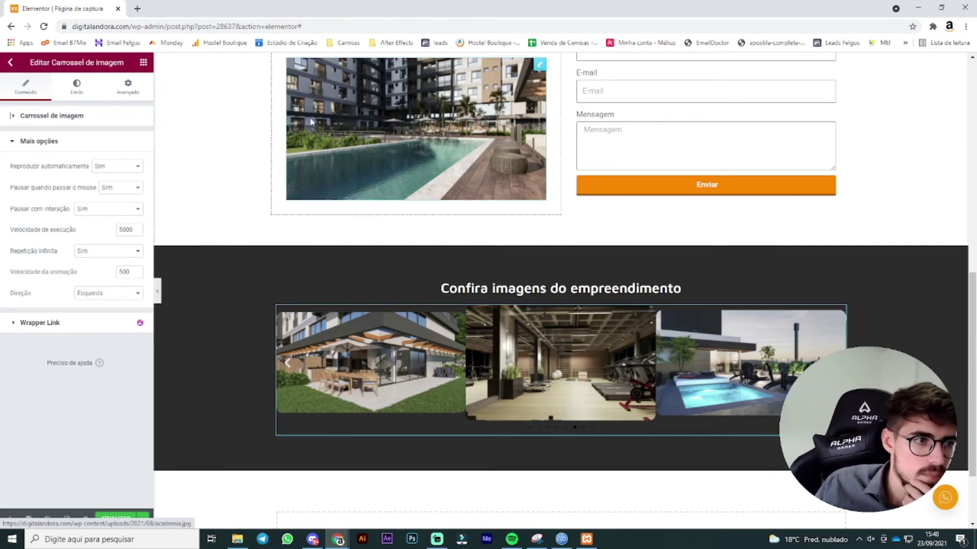
click(90, 117)
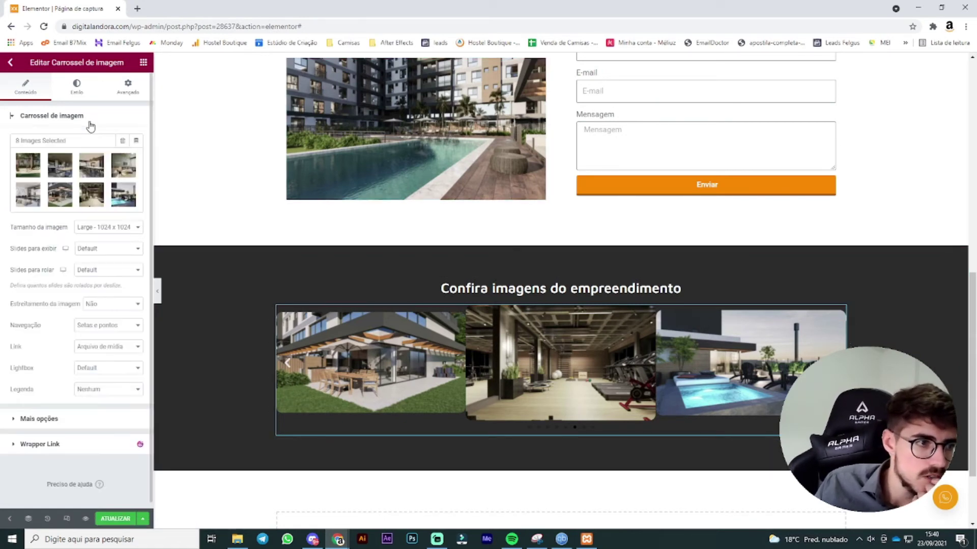
Step: Leave Navegação as Setas e pontos and set Lightbox to Sim
click(108, 327)
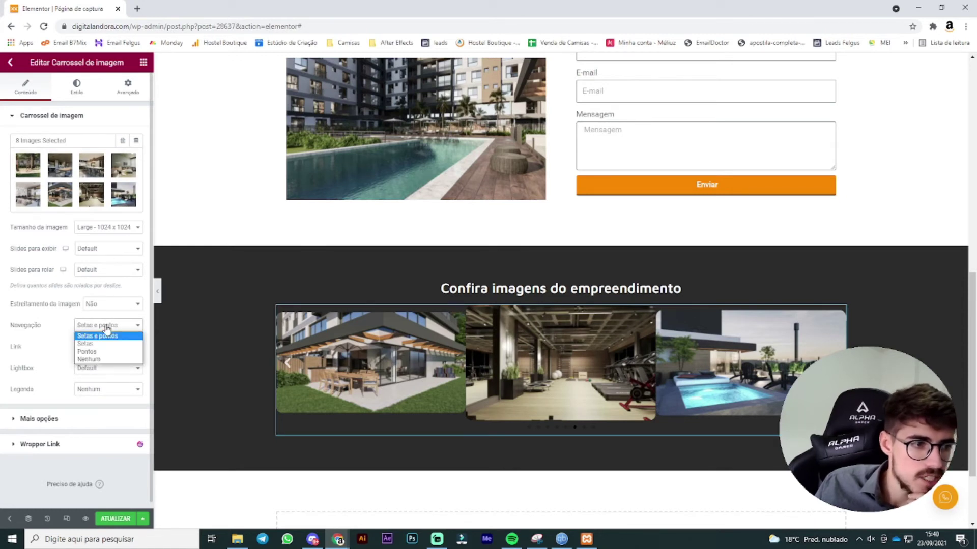
click(106, 327)
click(107, 327)
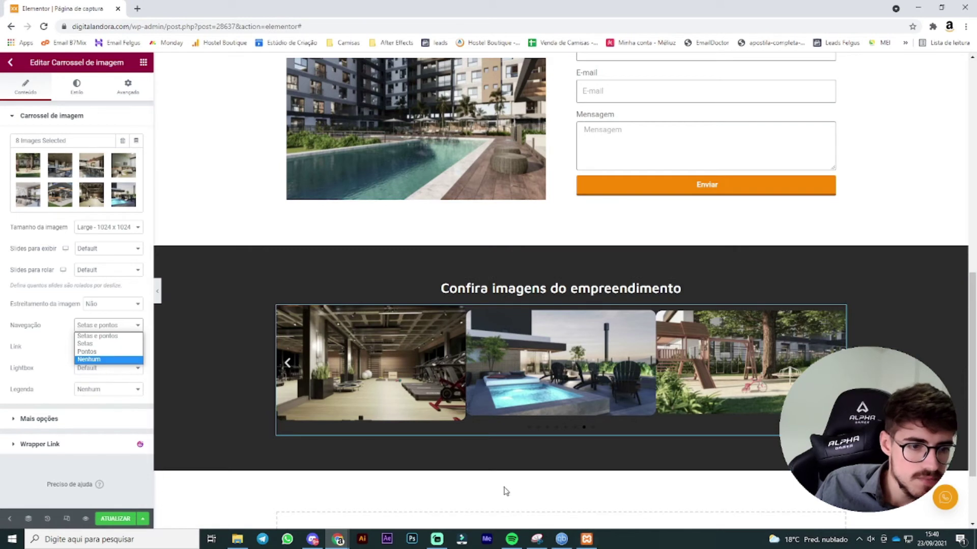
click(49, 368)
click(112, 376)
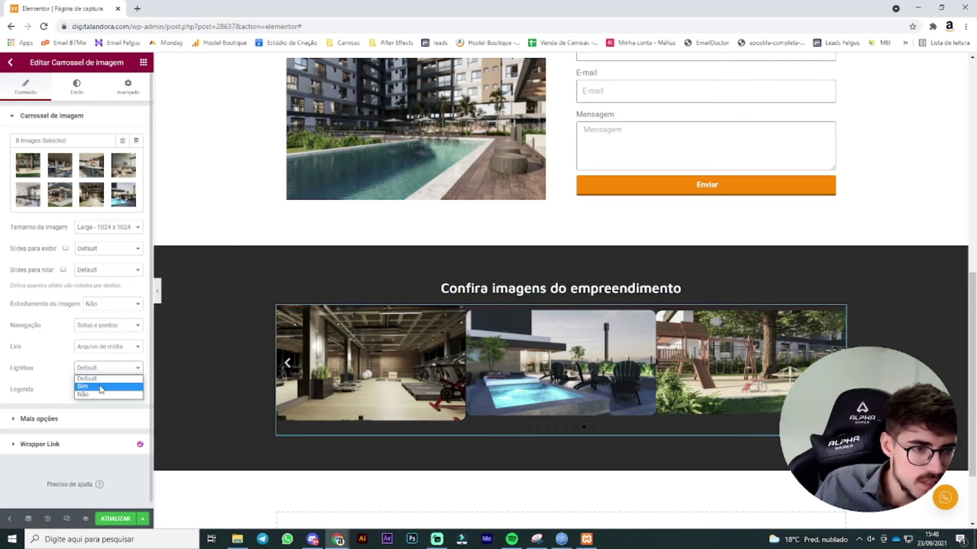
click(101, 386)
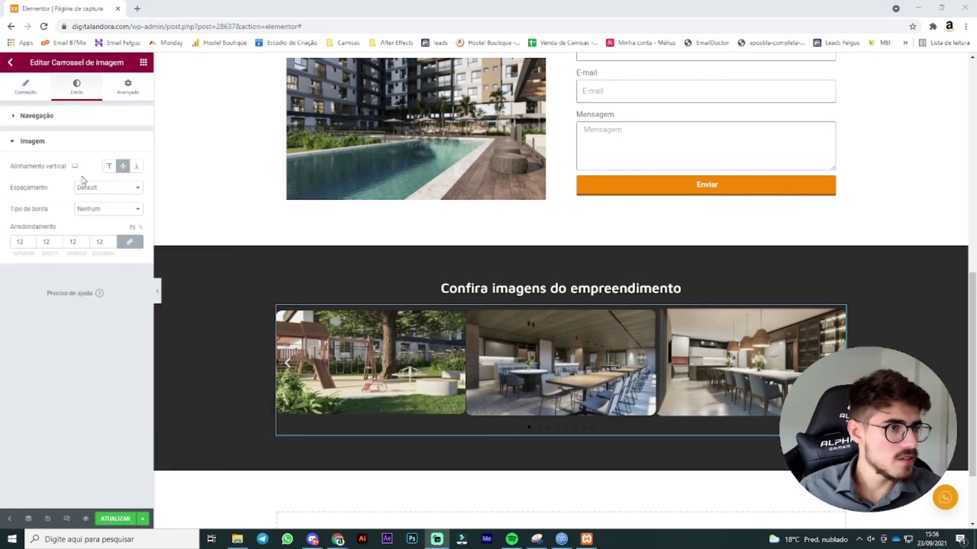
Step: Set 20 px custom spacing between carousel images and make the arrows the orange global colour
click(108, 187)
click(102, 201)
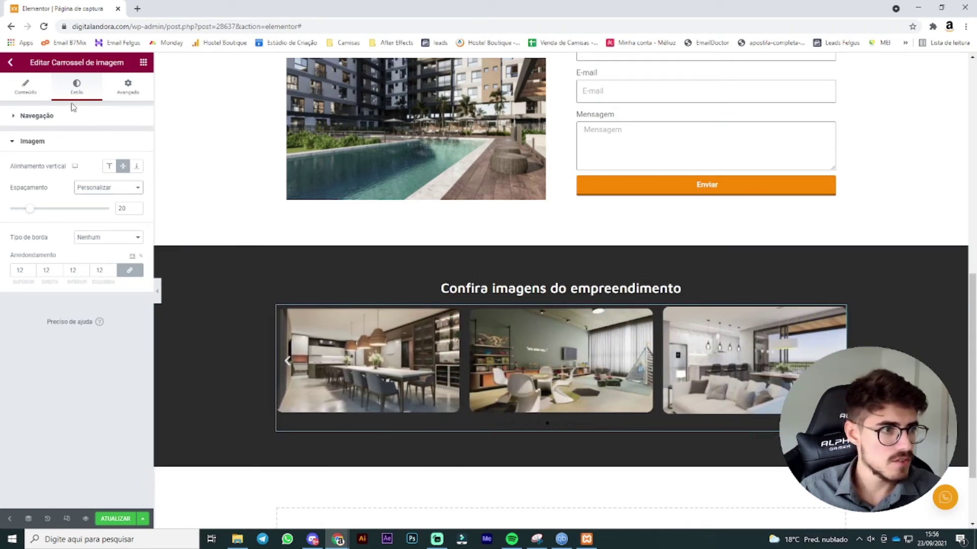
click(50, 117)
click(136, 214)
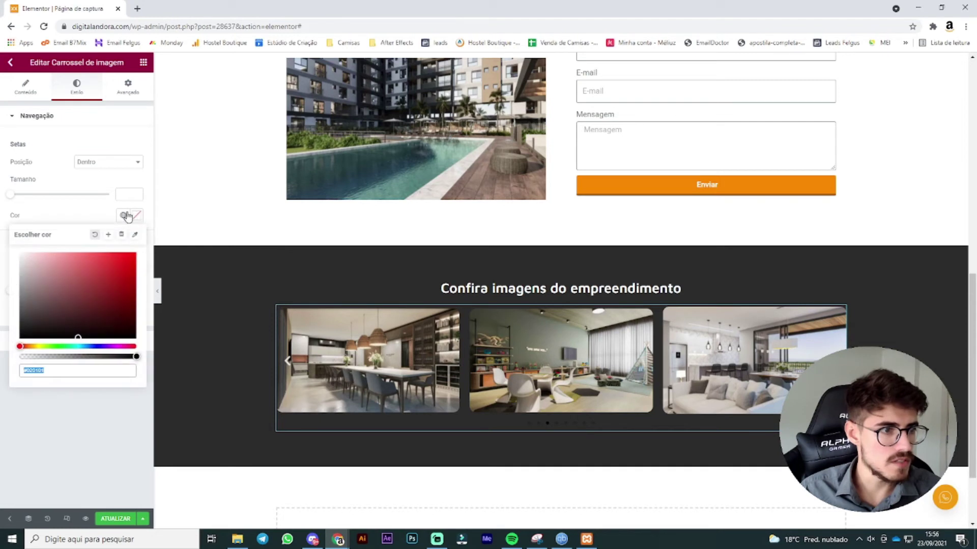
click(122, 215)
click(51, 333)
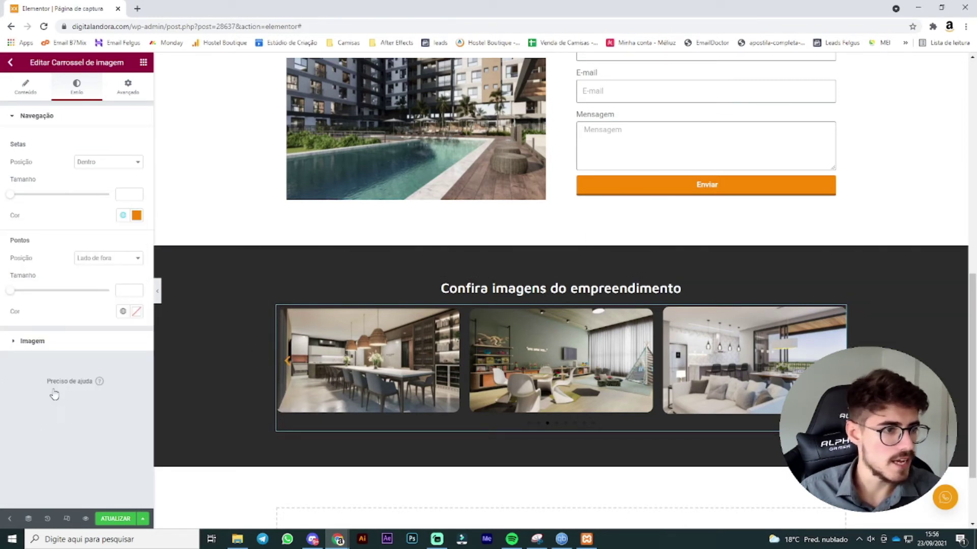
Step: Make the carousel dots the orange global colour and preview them across the slides
click(122, 311)
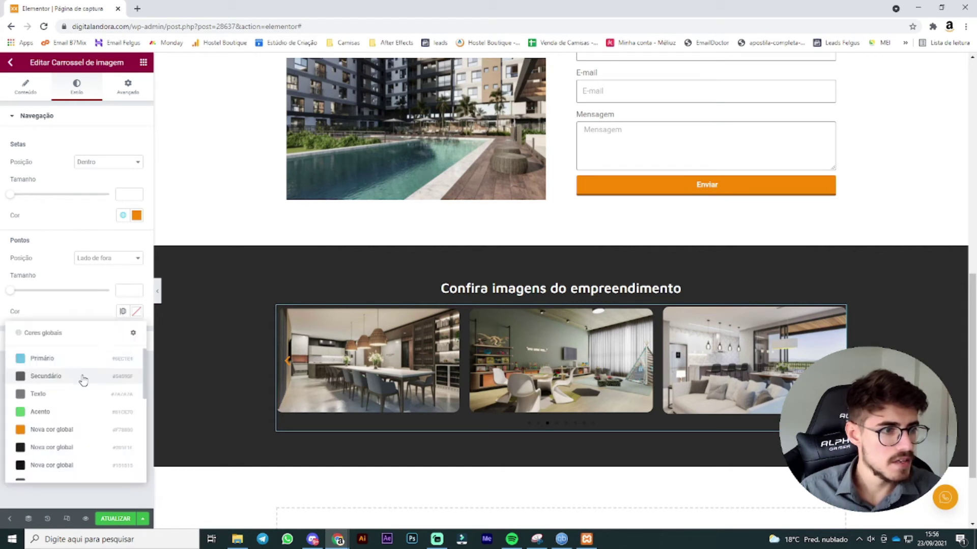
scroll(77, 387, down, 3)
scroll(66, 414, up, 3)
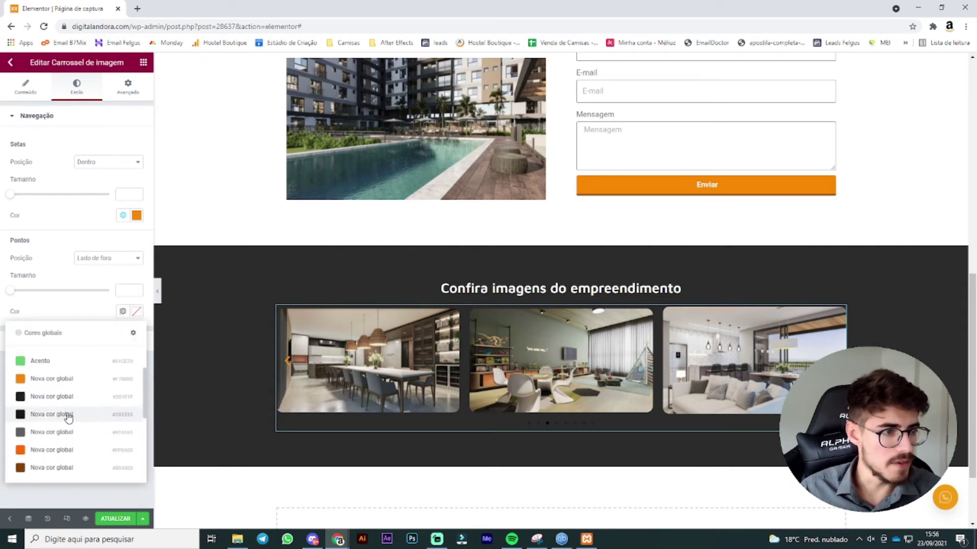
click(61, 379)
click(556, 424)
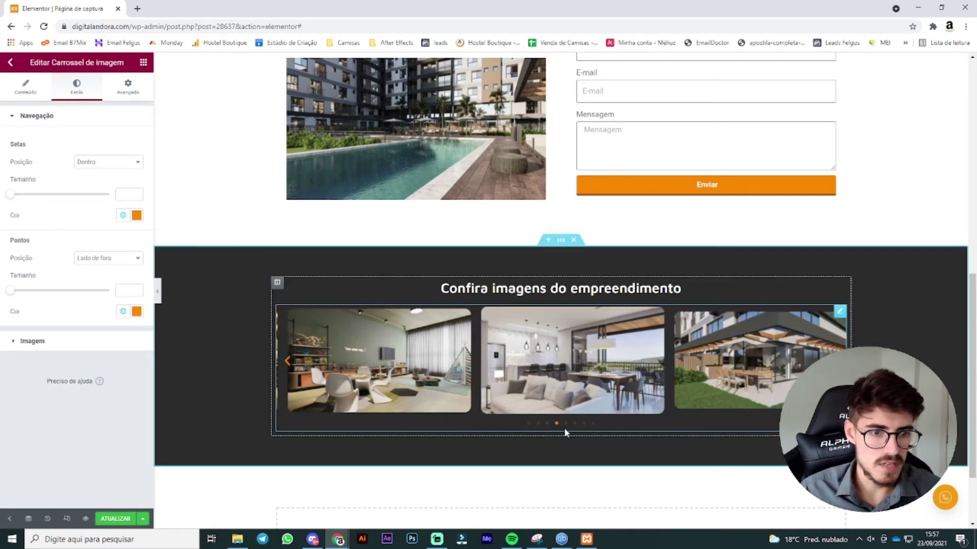
click(565, 424)
click(575, 424)
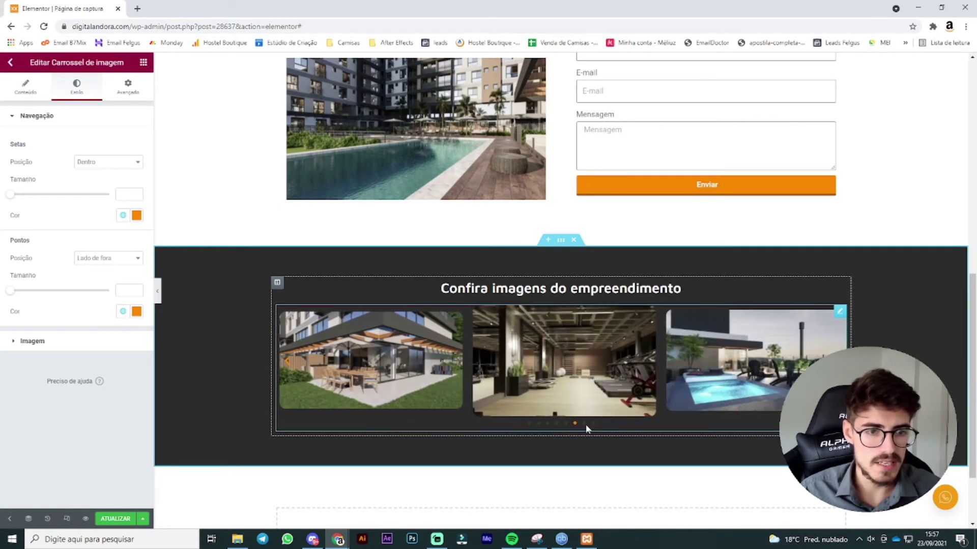
click(583, 423)
click(594, 423)
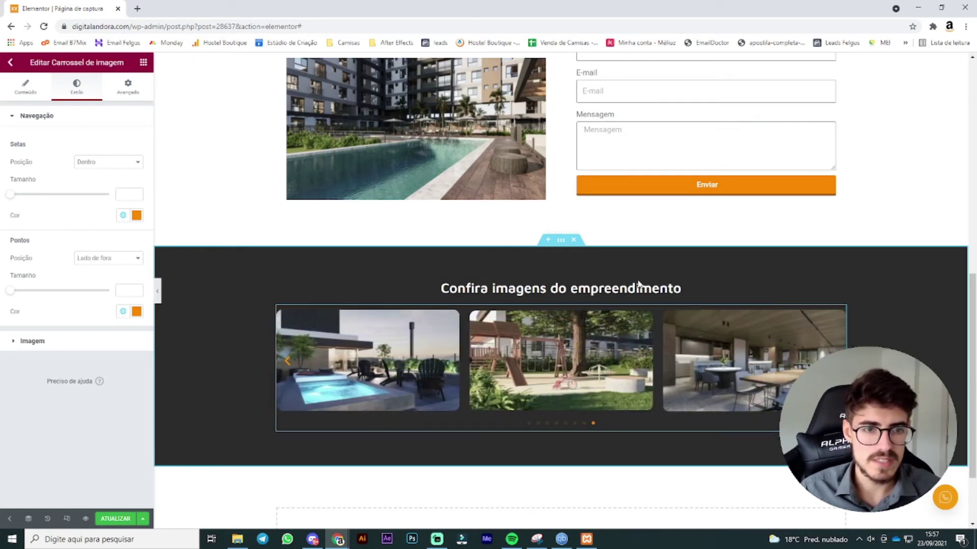
scroll(959, 211, down, 1)
scroll(646, 246, up, 10)
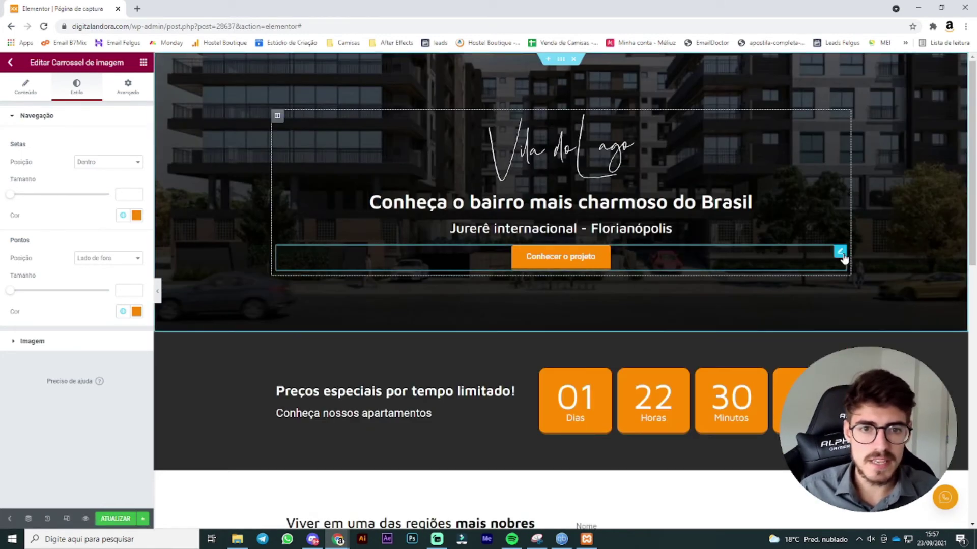
Step: Paste a copy of the hero's orange button below the carousel, relabelled 'Falar com um consultor'
right_click(843, 255)
scroll(594, 252, down, 5)
scroll(594, 253, down, 6)
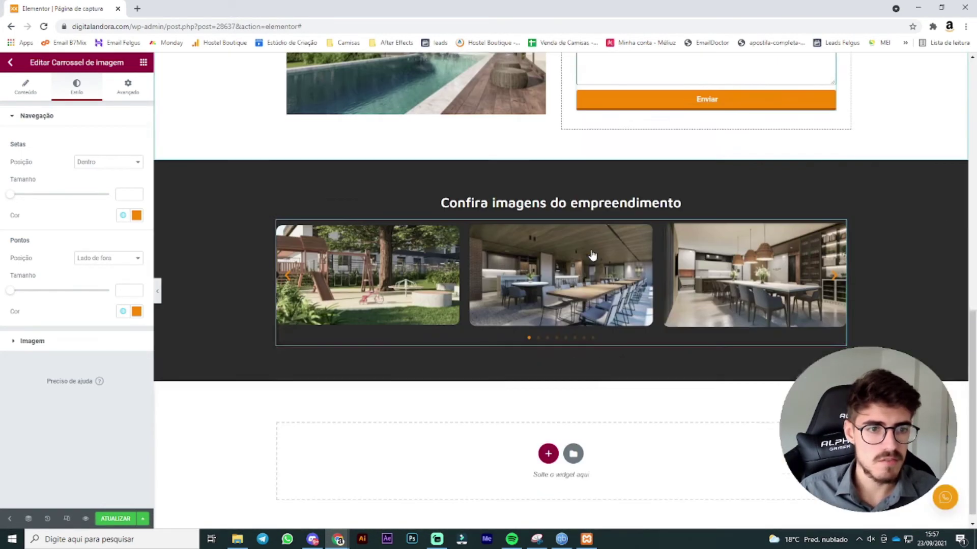
right_click(571, 338)
click(608, 407)
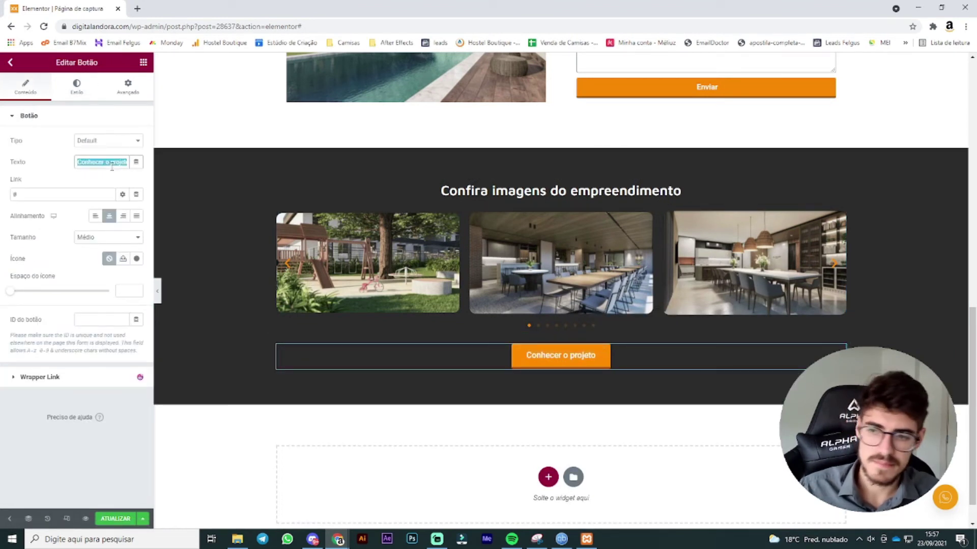
text(Falar com um consultor)
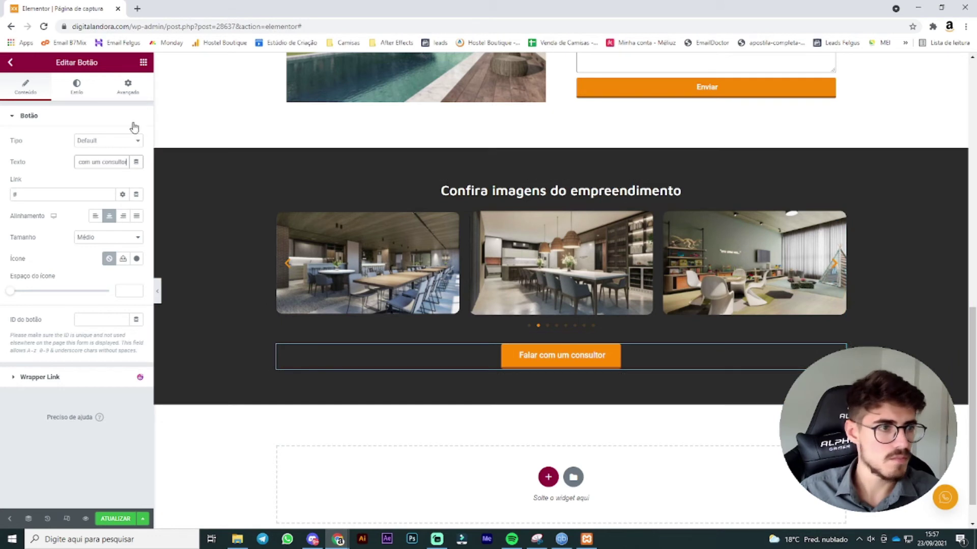
Step: Unlink the button's margins and set its top margin to 20
click(137, 89)
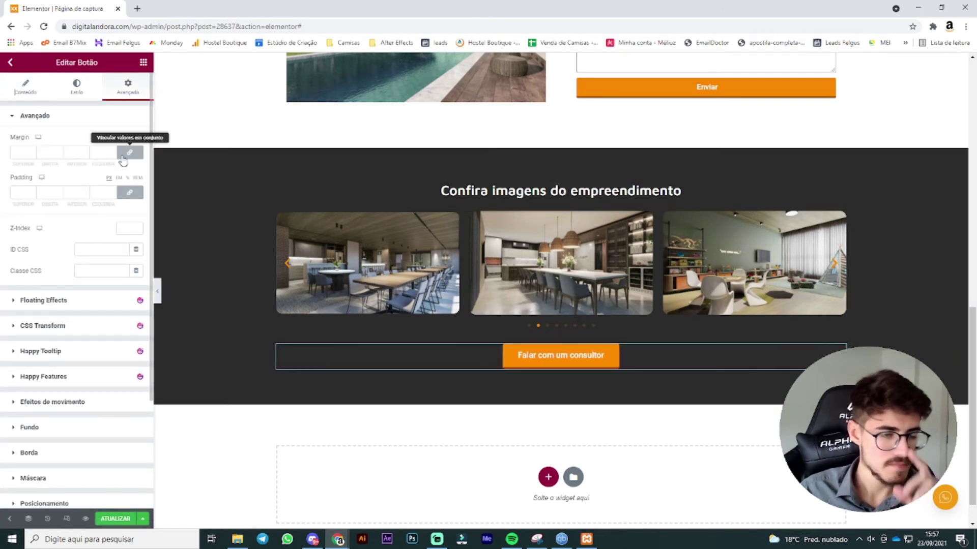
click(125, 154)
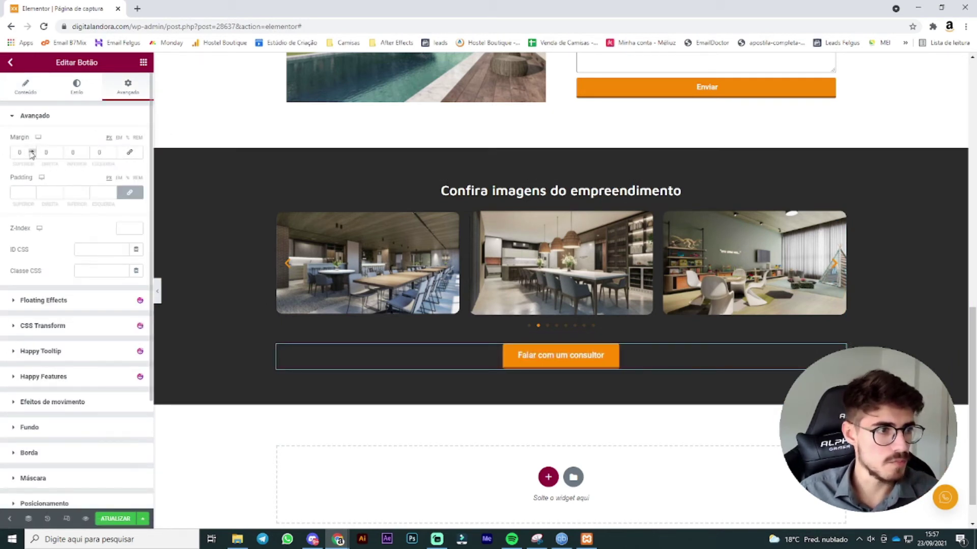
click(23, 152)
text(20)
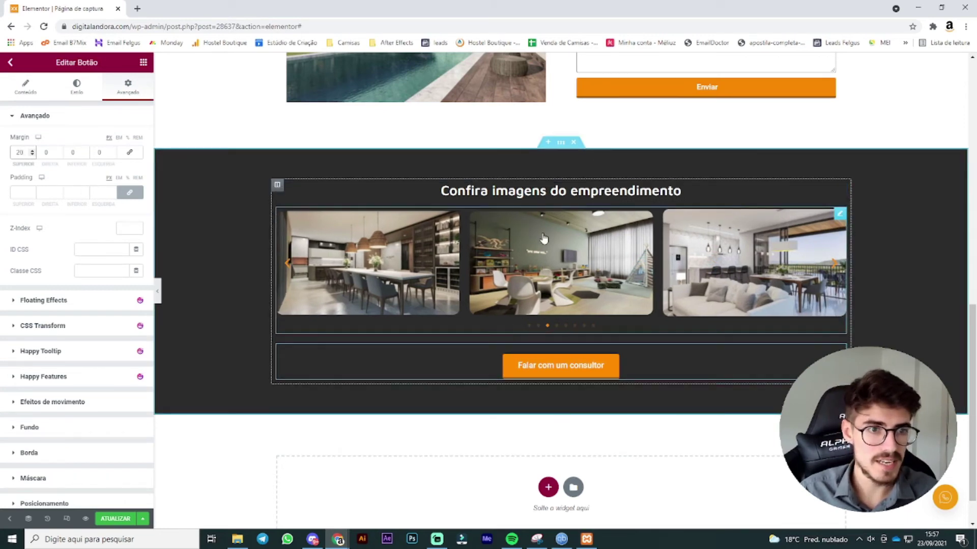
scroll(713, 311, down, 1)
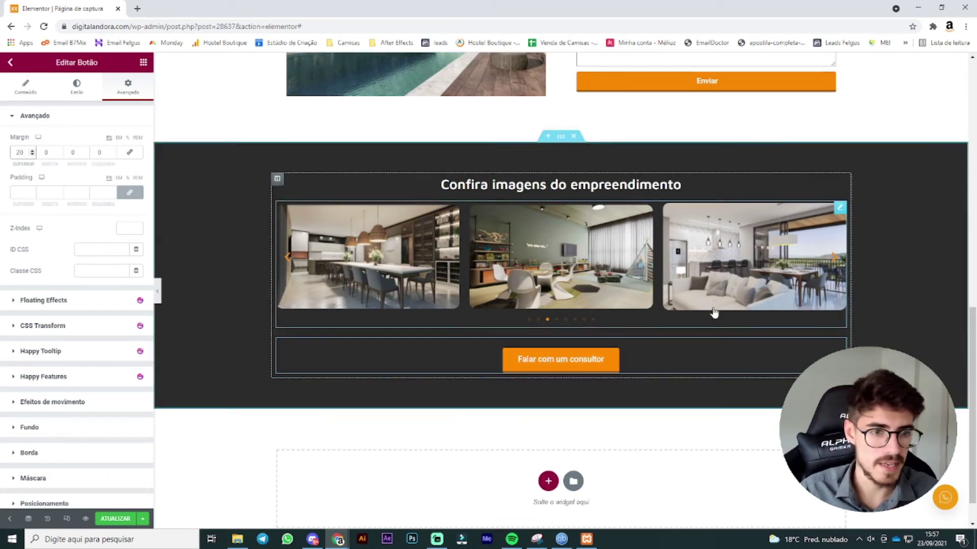
click(549, 441)
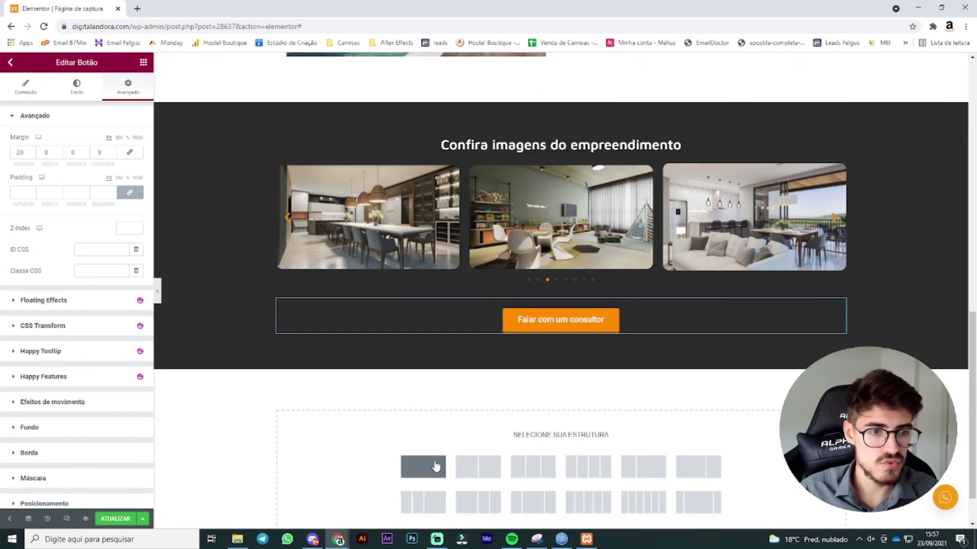
Step: Create a section with 60 top and bottom padding, then add a second column to it
click(436, 466)
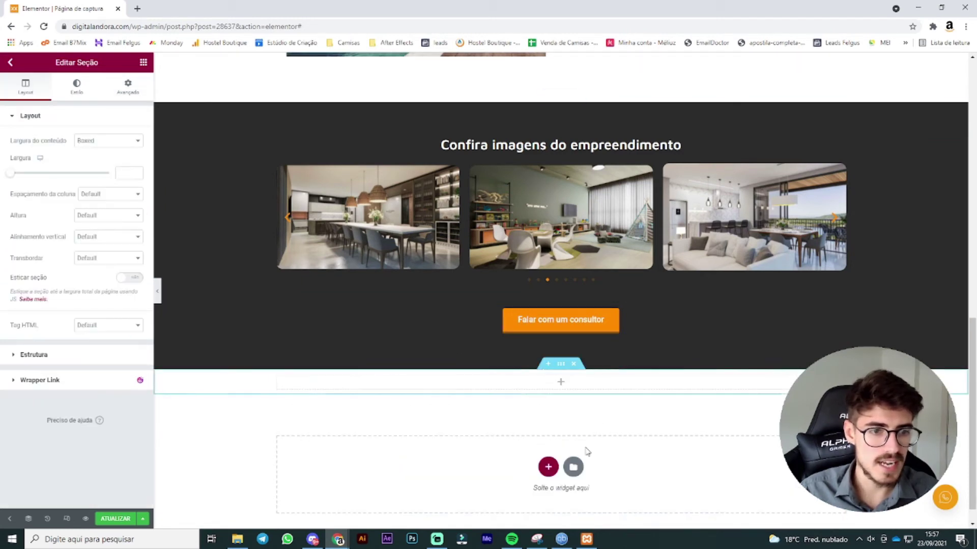
click(129, 84)
click(130, 193)
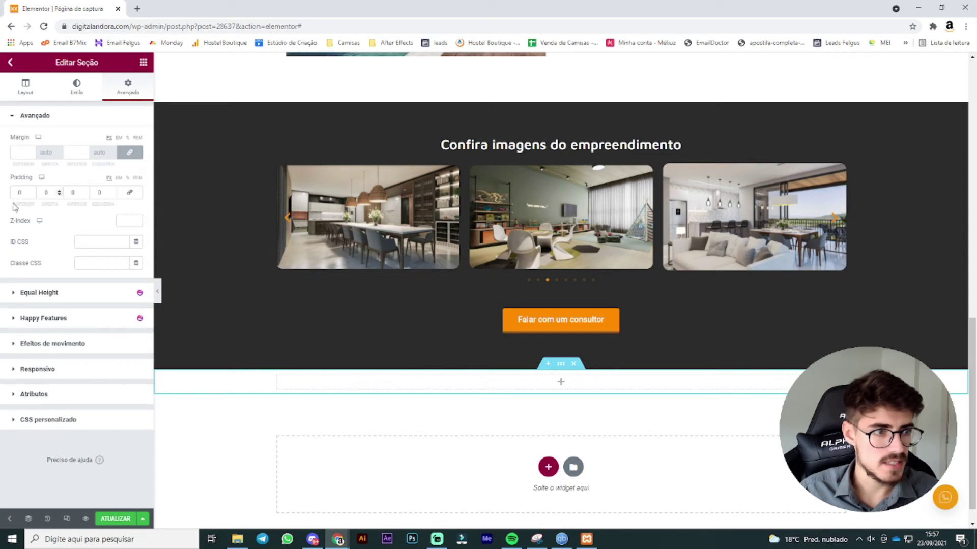
text(60)
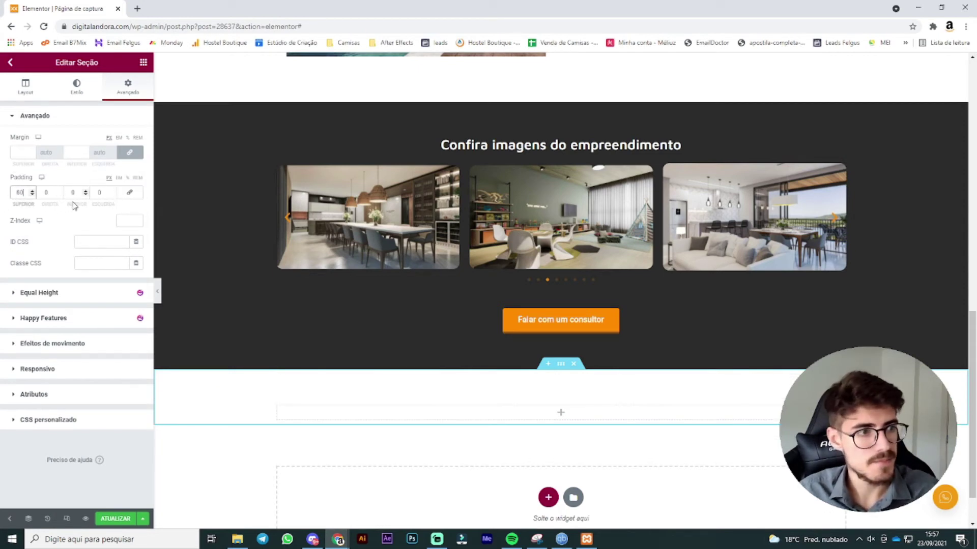
double_click(75, 193)
text(60)
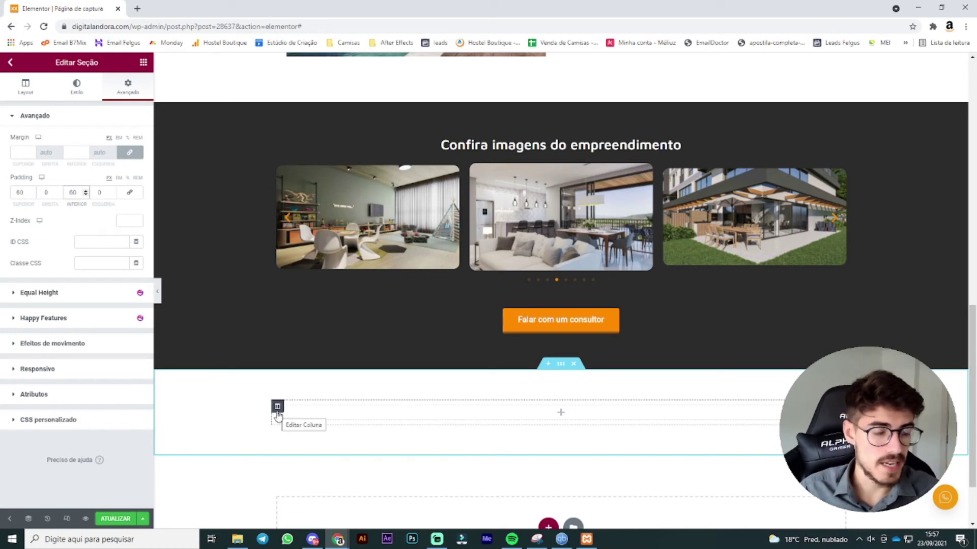
right_click(278, 415)
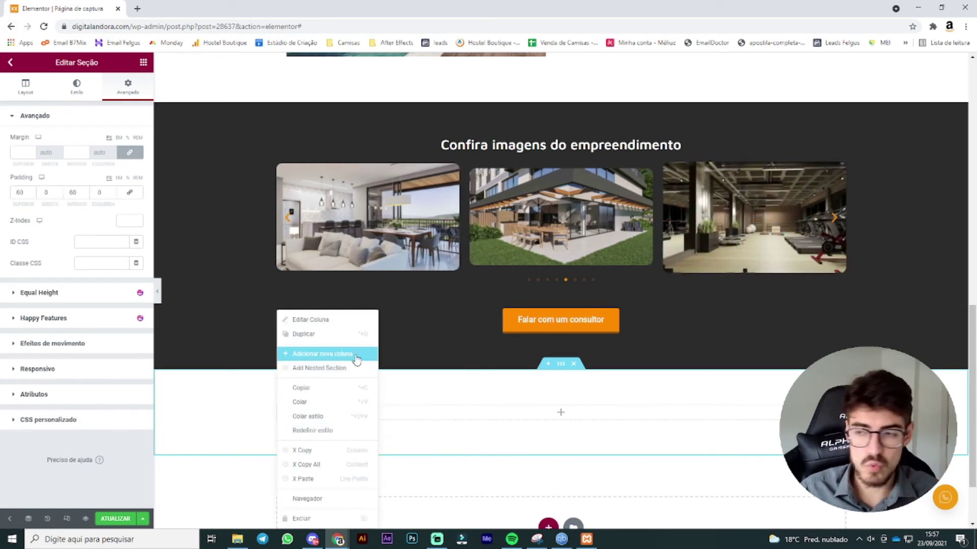
click(355, 356)
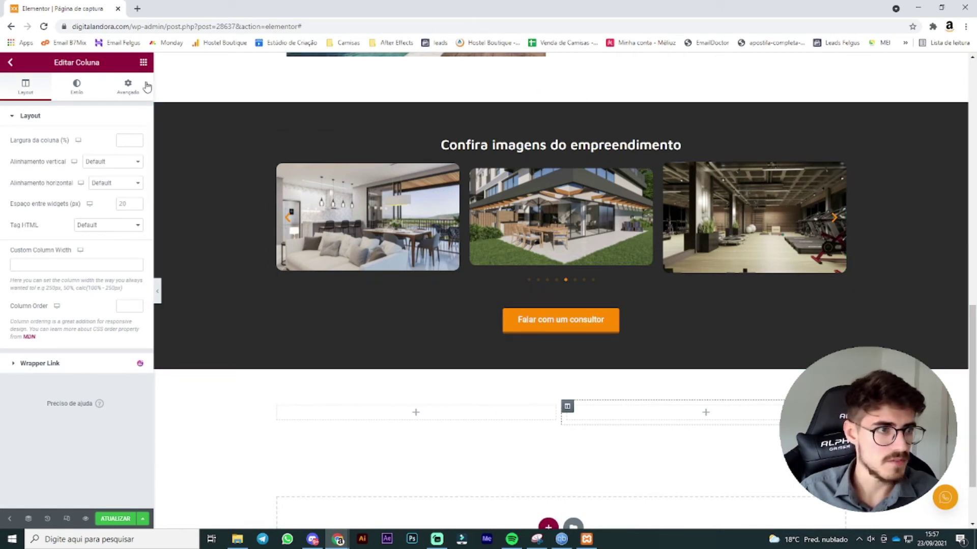
Step: Drag a heading into the left column and title it 'Apartamentos'
click(143, 63)
drag(114, 158, 377, 411)
click(109, 161)
text(A)
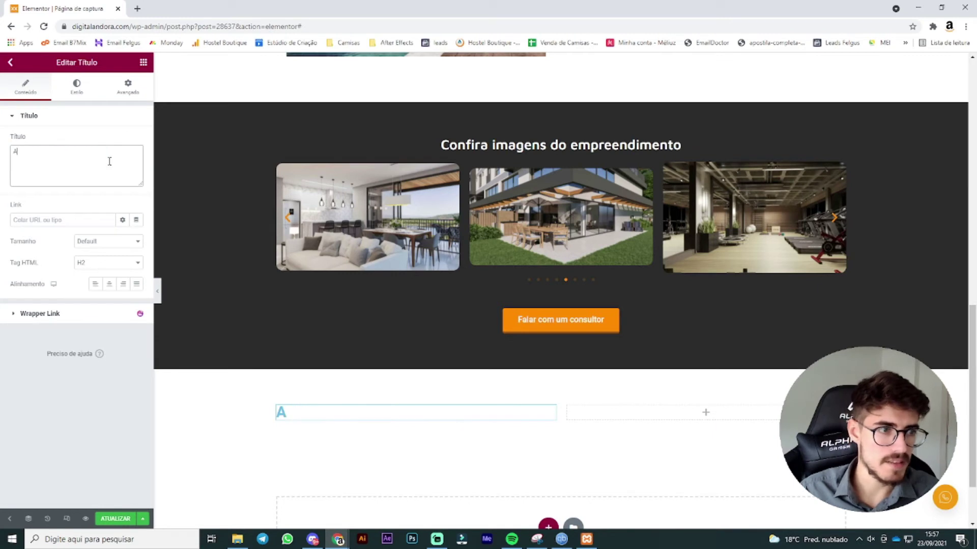
key(BackSpace)
key(BackSpace)
key(BackSpace)
text(Apar)
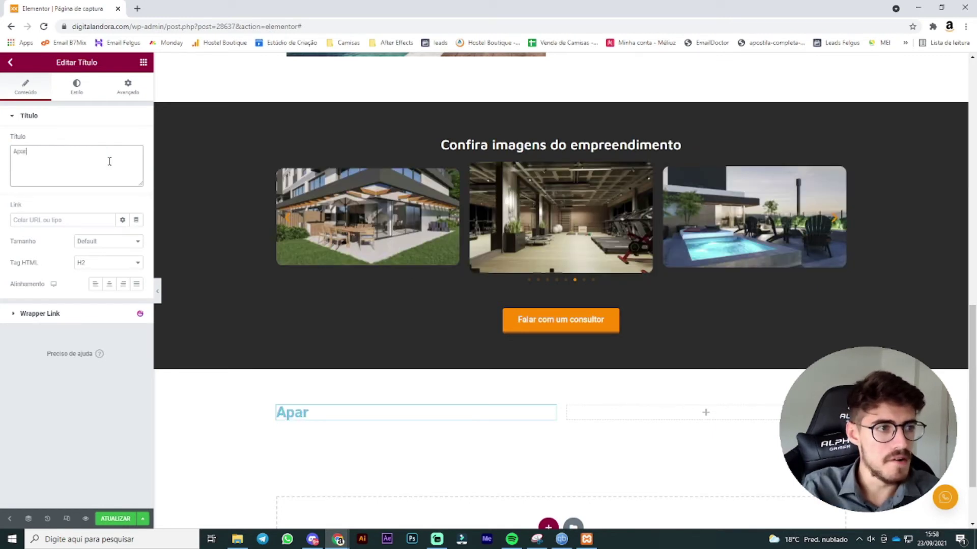
text(tamentos)
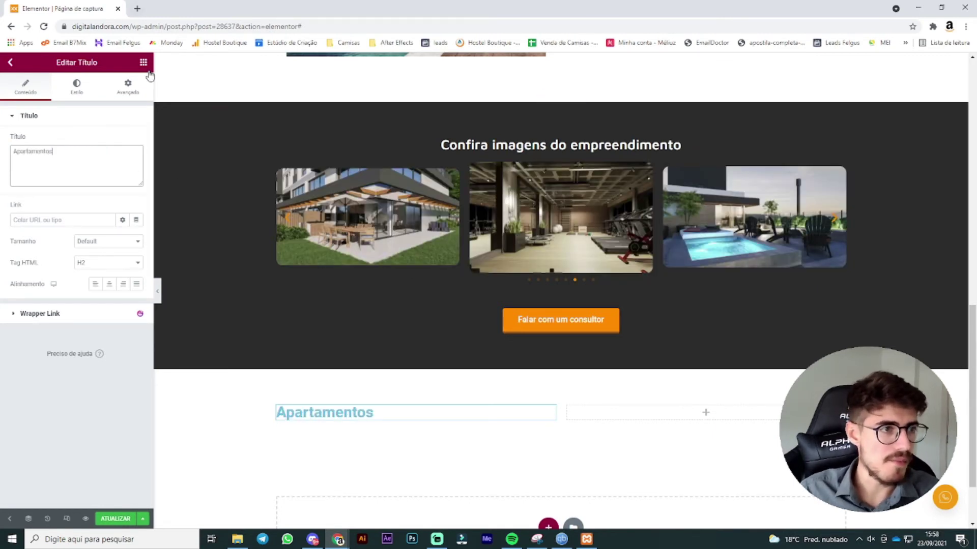
Step: Add a heading in the right column titled 'Áreas de Lazer'
click(143, 62)
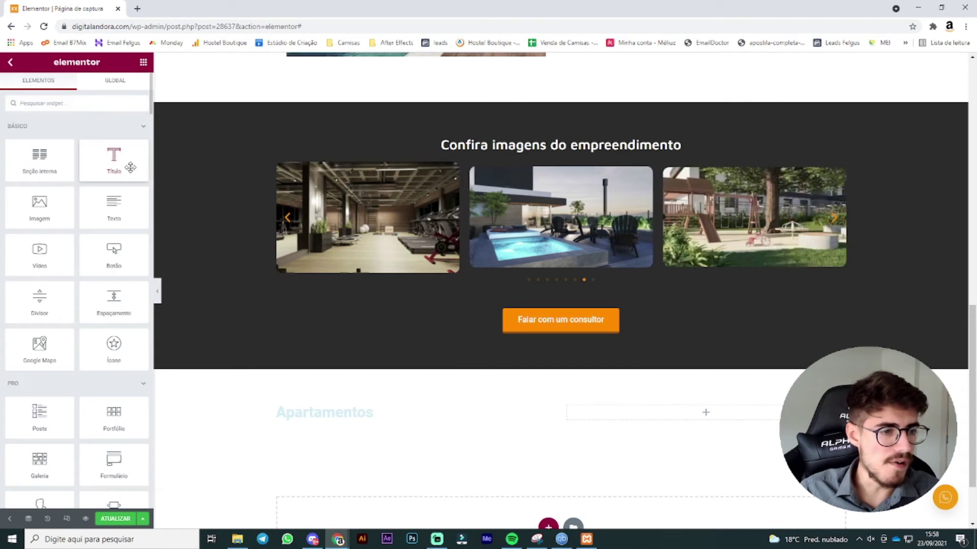
drag(137, 167, 722, 420)
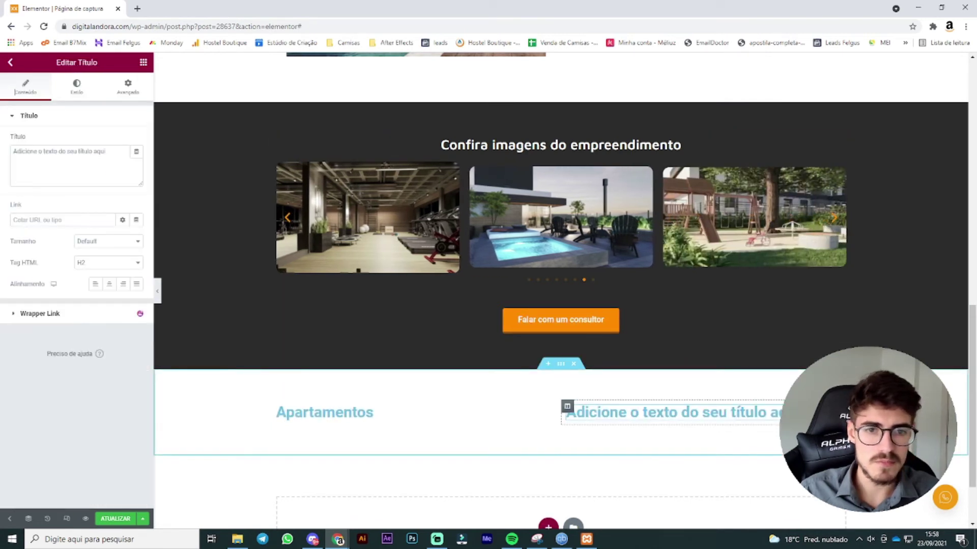
triple_click(97, 151)
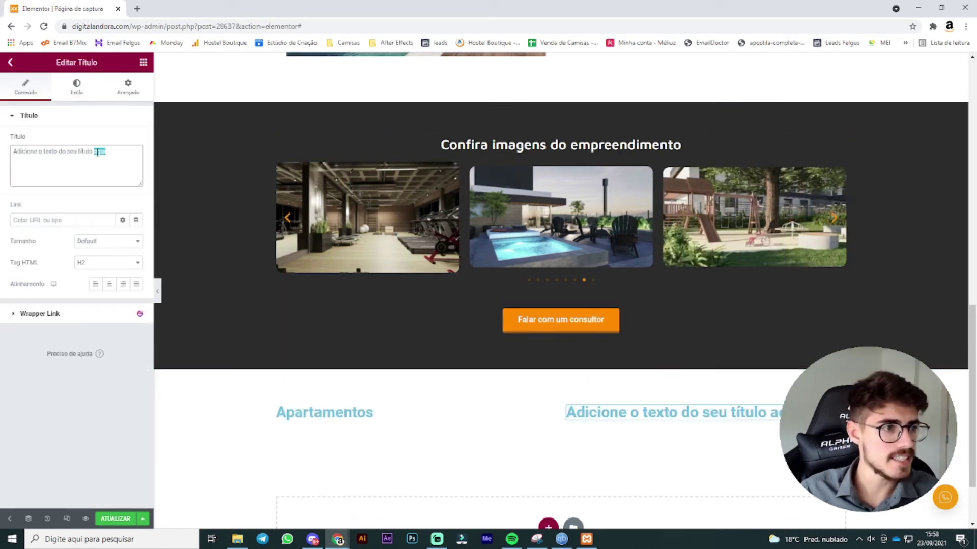
text(Áreas d)
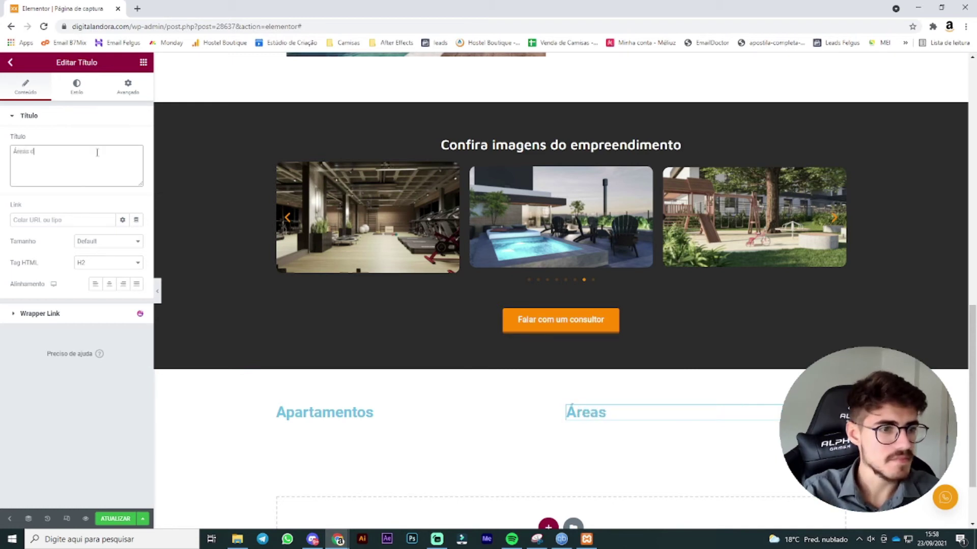
text(e Lazer)
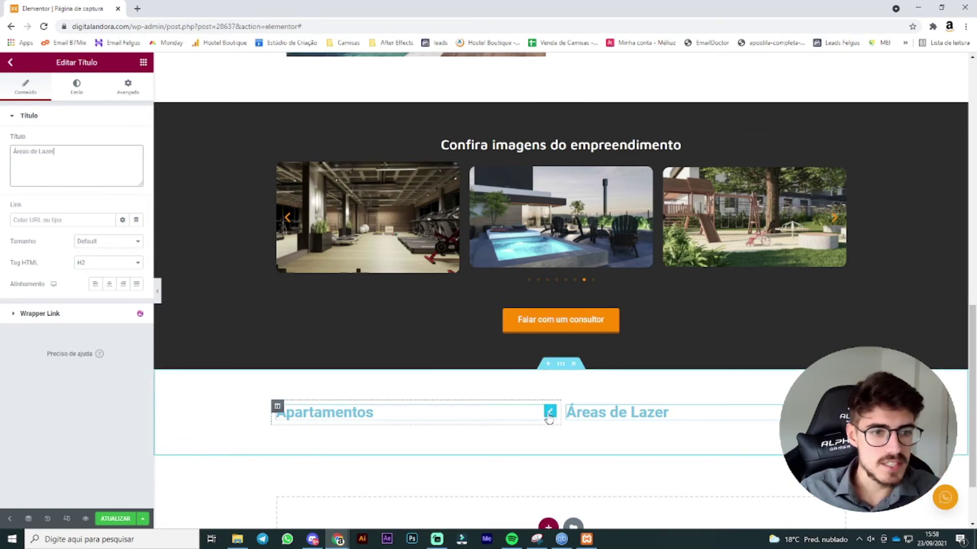
scroll(548, 418, up, 8)
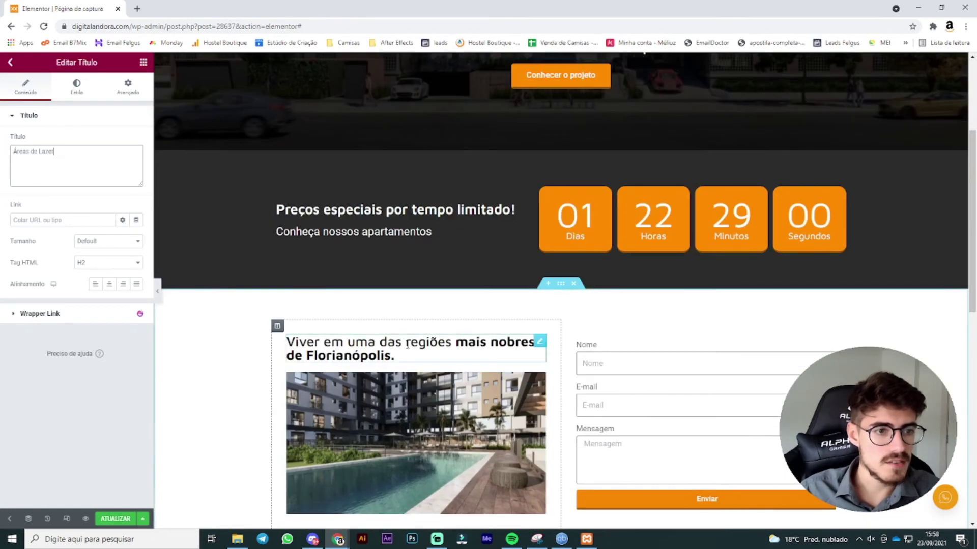
right_click(539, 347)
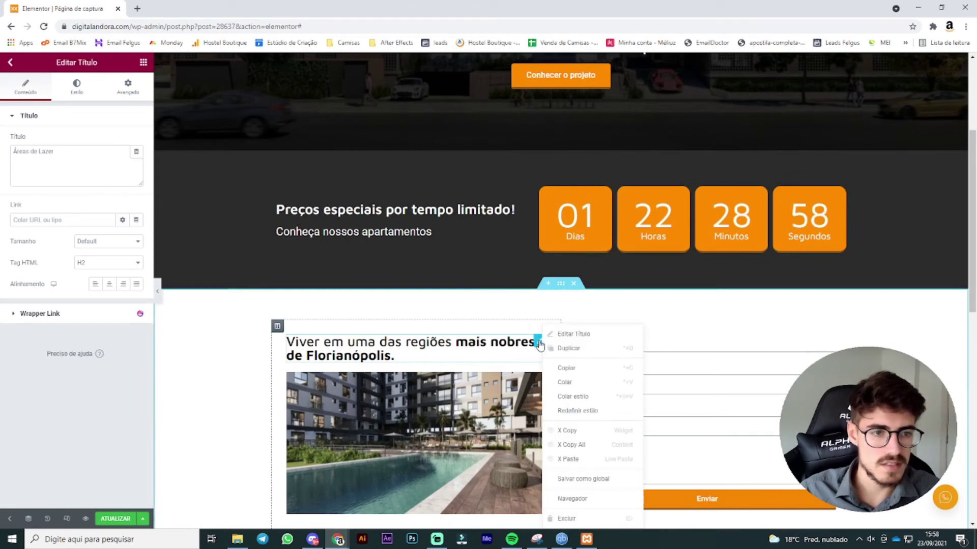
scroll(517, 349, up, 4)
scroll(517, 349, down, 15)
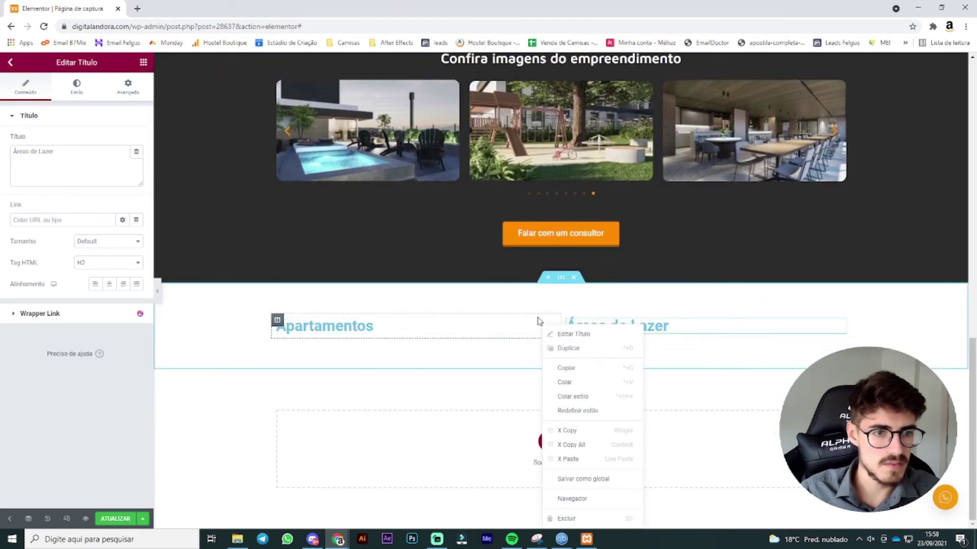
Step: Set the Apartamentos heading's text colour to black (#000000)
click(550, 324)
click(76, 93)
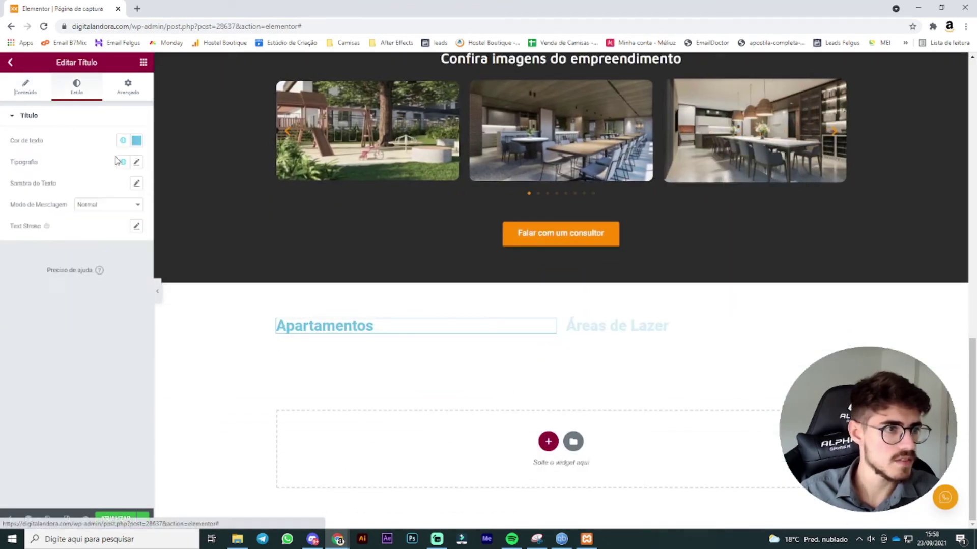
click(136, 141)
drag(117, 200, 3, 342)
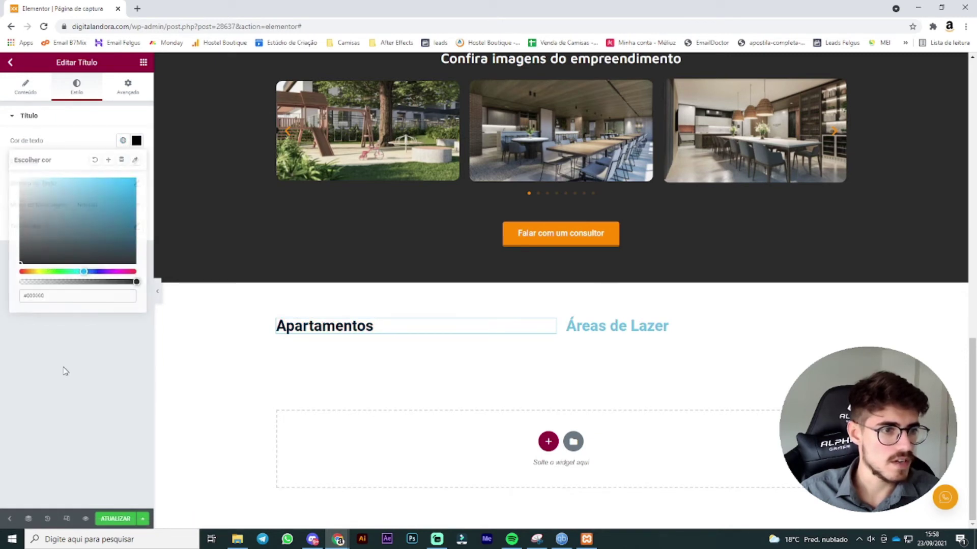
Step: Set the heading typography to Maven Pro, weight 600, size 28
click(137, 162)
click(109, 209)
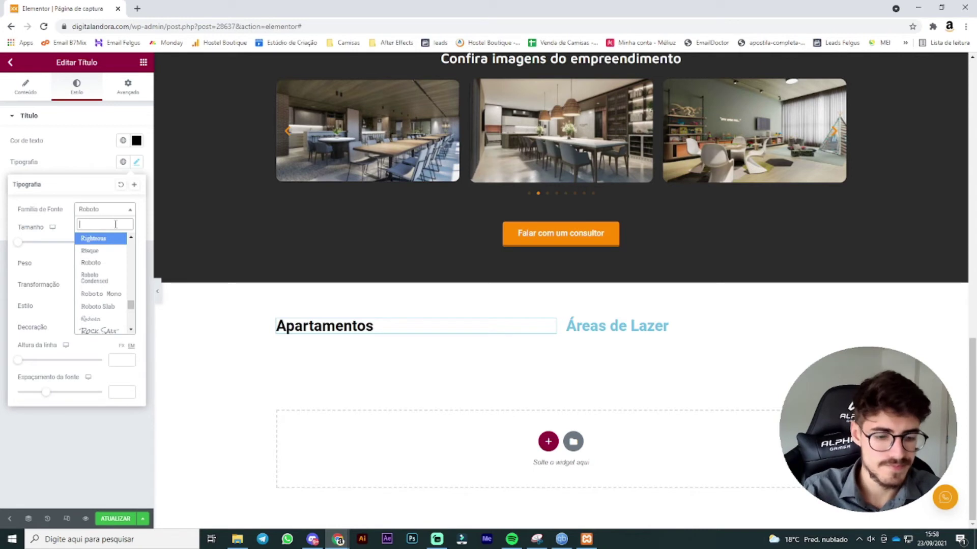
text(mavn)
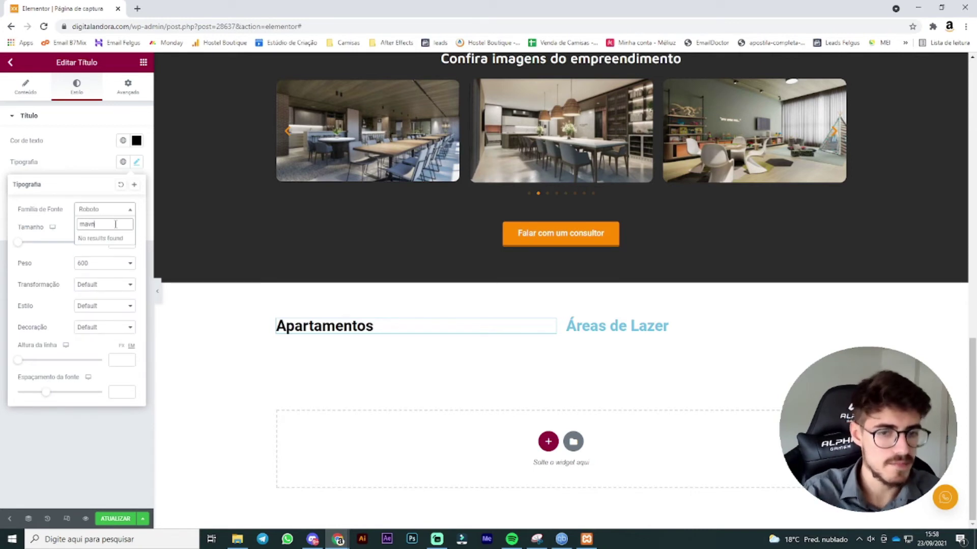
key(BackSpace)
text(en)
click(97, 251)
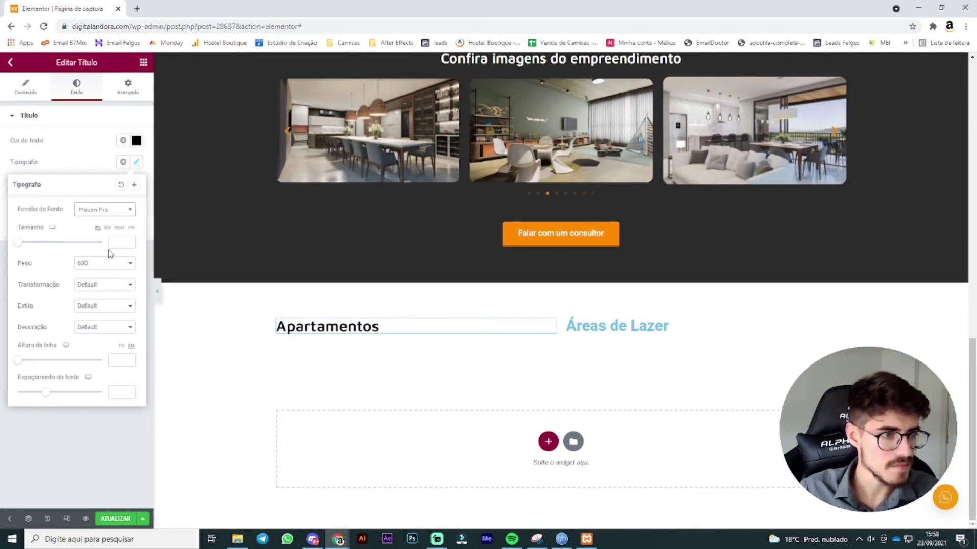
click(106, 263)
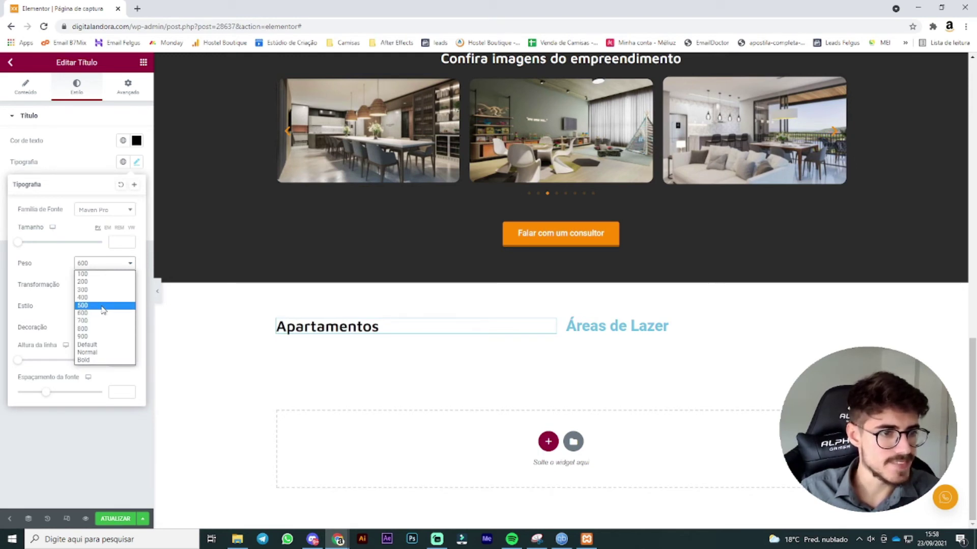
click(104, 312)
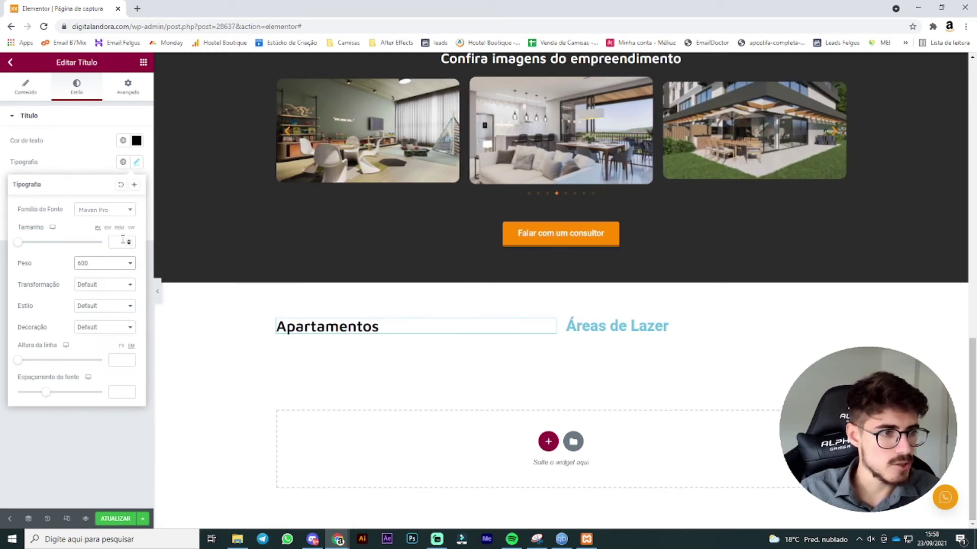
text(28)
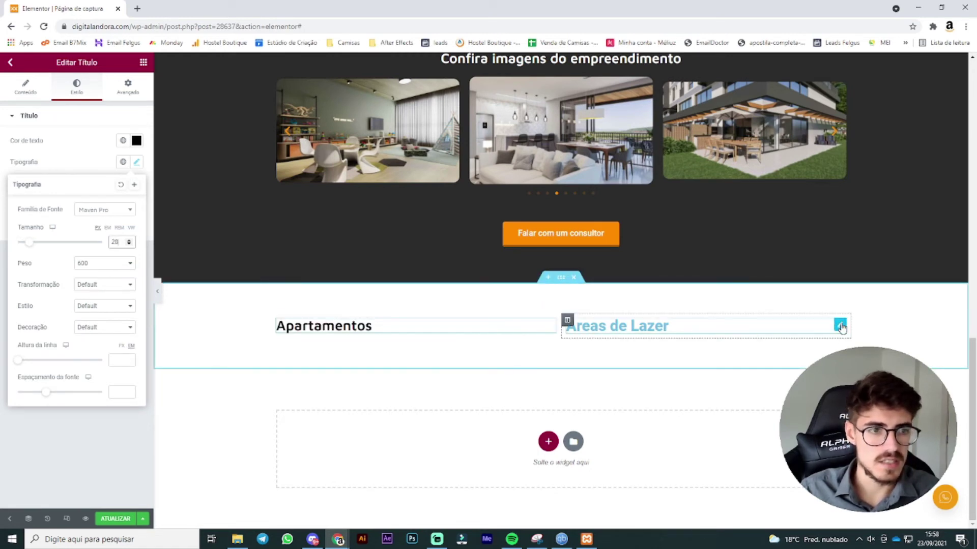
click(840, 326)
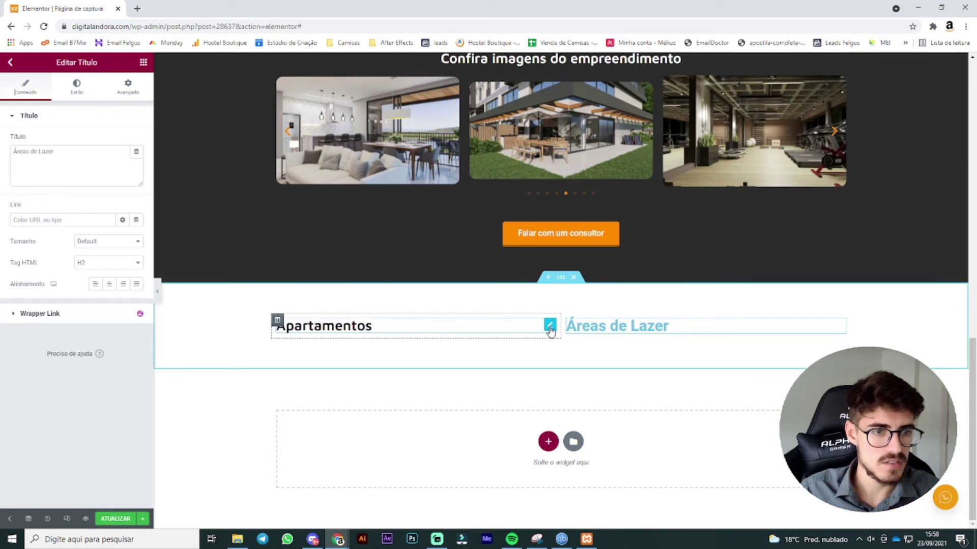
Step: Replace the Áreas de Lazer heading with a pasted copy of Apartamentos retitled 'Áreas de Lazer'
right_click(550, 331)
click(593, 370)
right_click(841, 328)
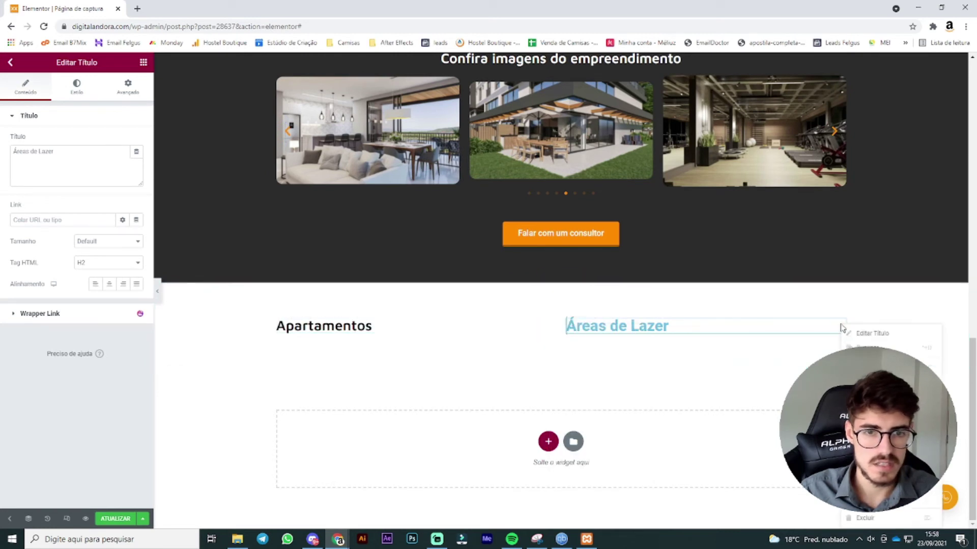
click(871, 517)
right_click(634, 344)
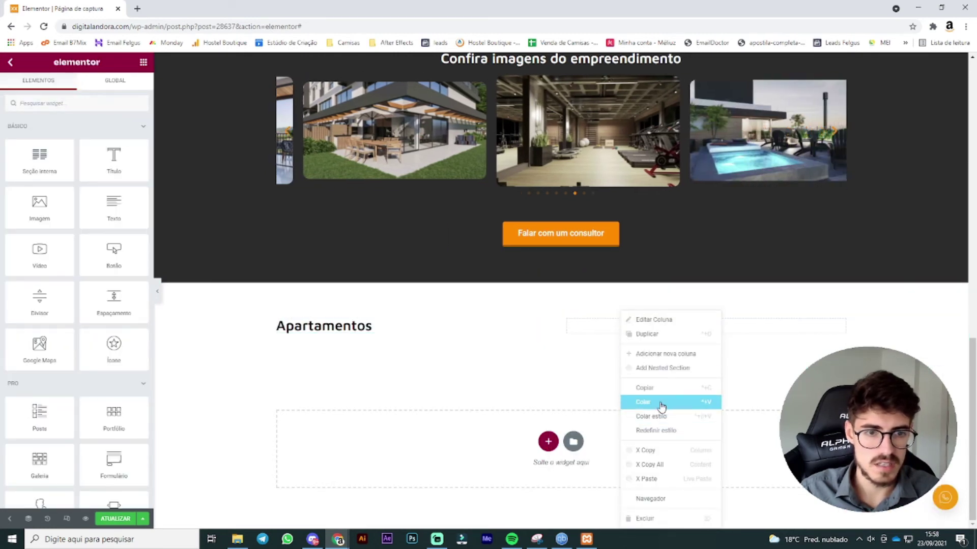
click(658, 403)
triple_click(55, 168)
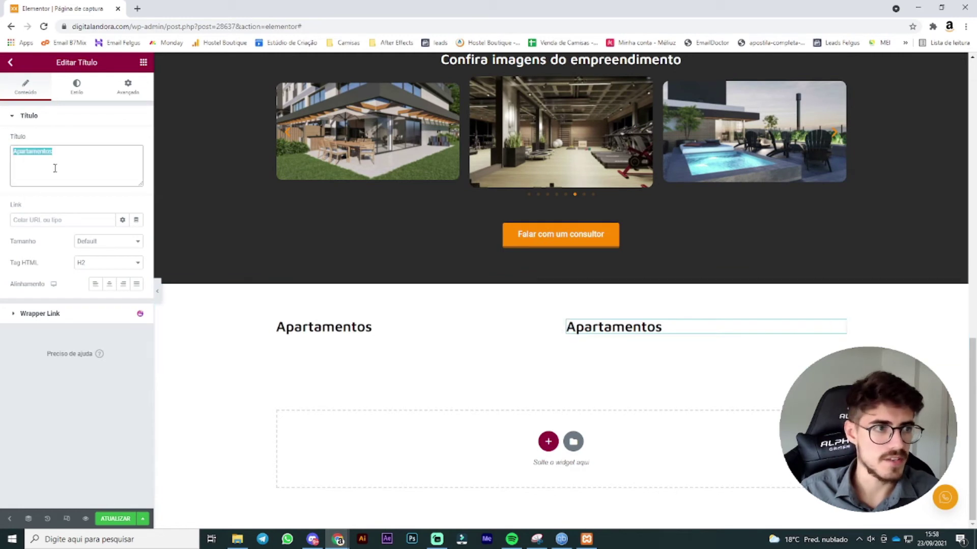
text(Áreas de)
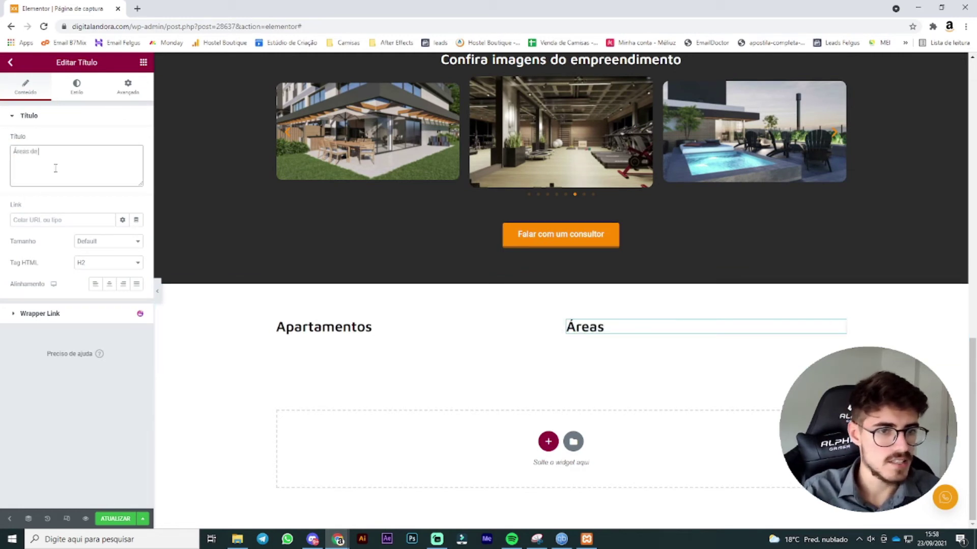
text( Lazer)
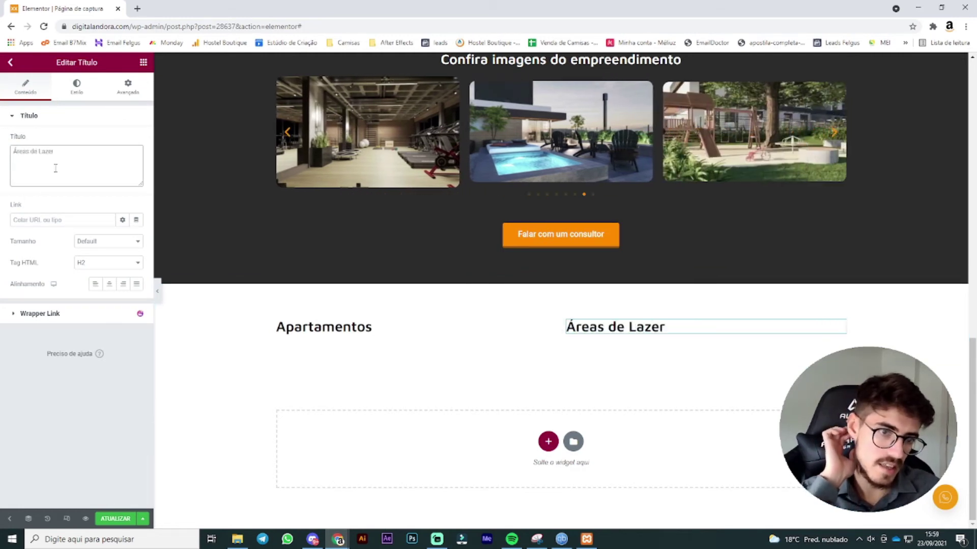
Step: Add an icon list widget under the Apartamentos heading
click(143, 62)
scroll(111, 178, down, 2)
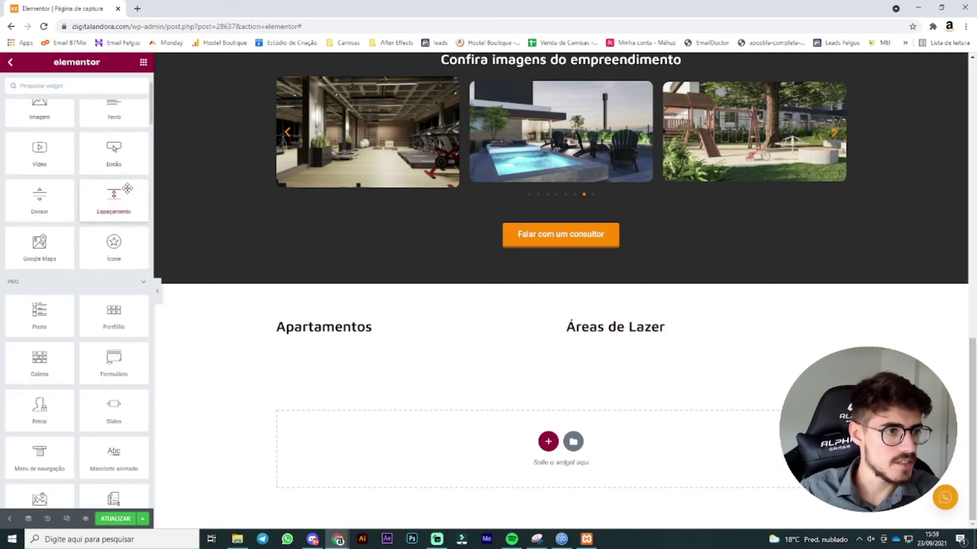
scroll(121, 203, down, 2)
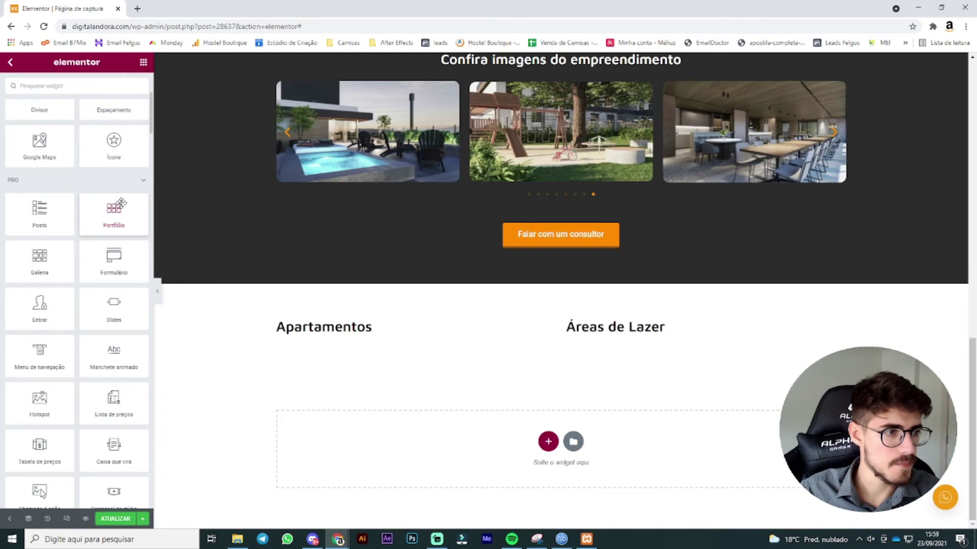
scroll(121, 203, down, 8)
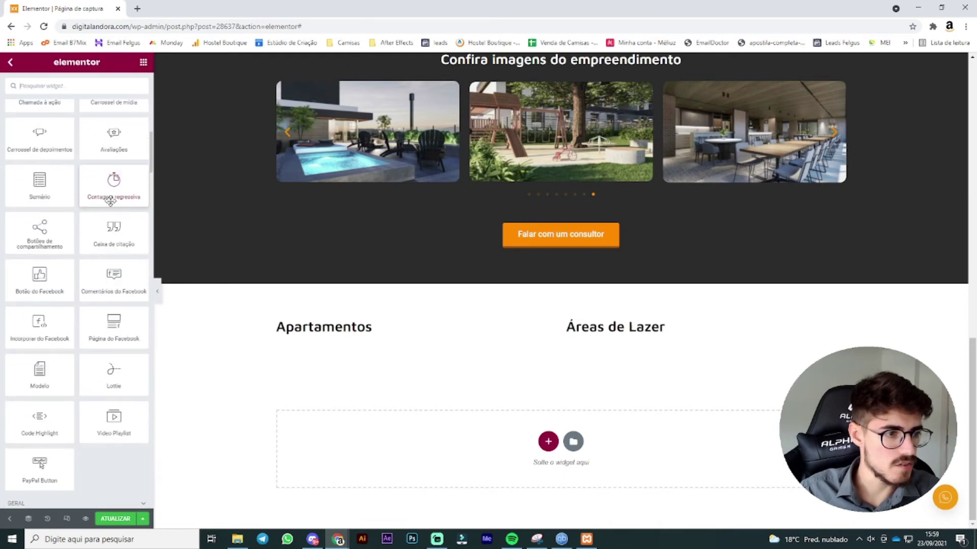
scroll(110, 201, down, 6)
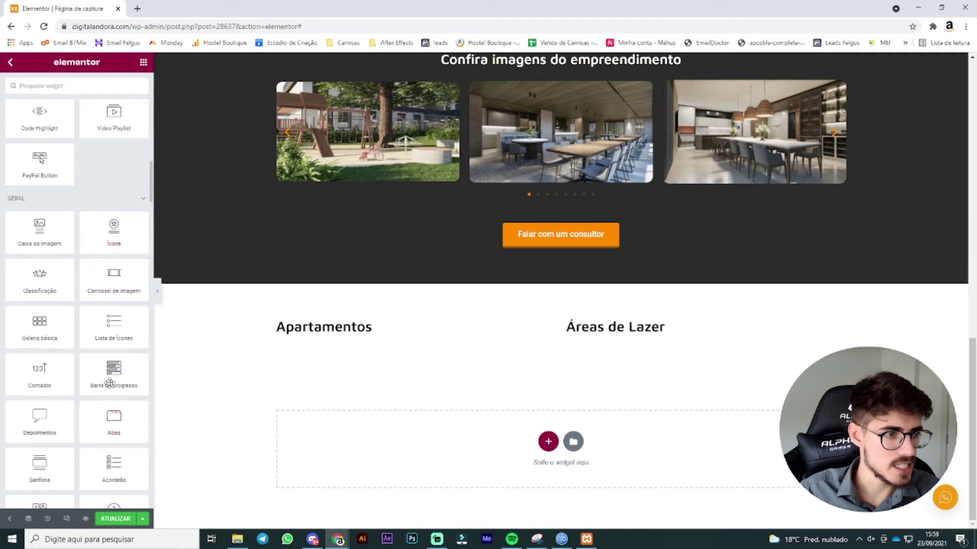
drag(110, 334, 350, 331)
Step: Delete list items #2 and #3 and give item #1 the 'Check square' icon
click(41, 179)
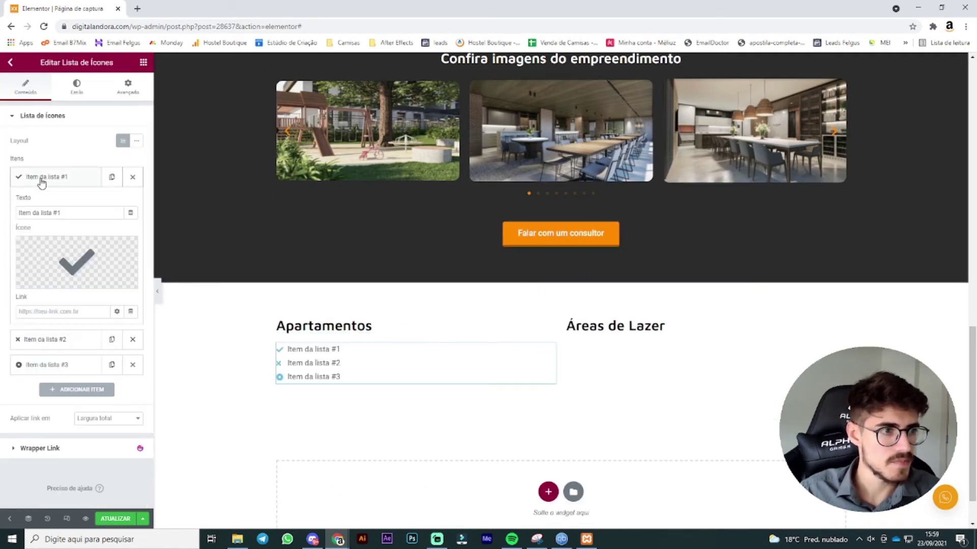
click(66, 182)
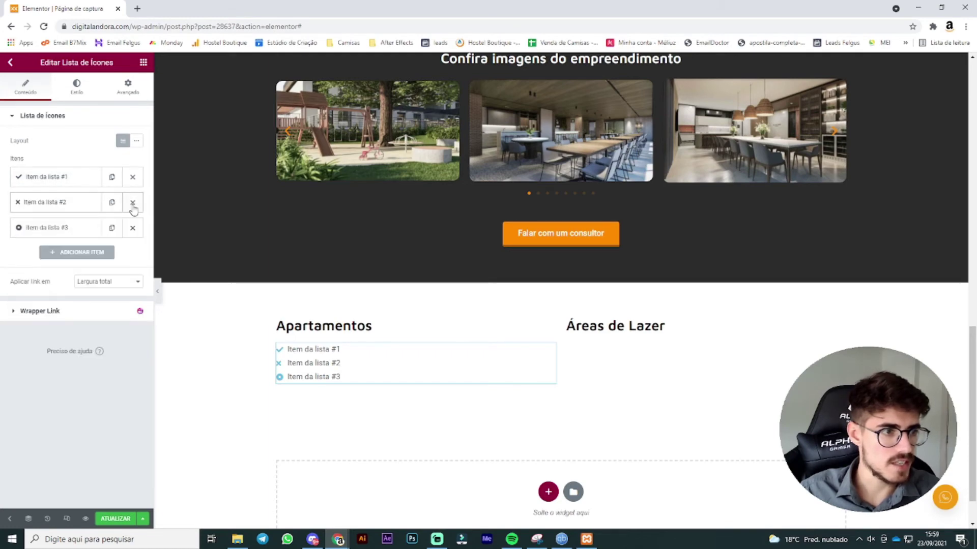
click(133, 203)
click(132, 203)
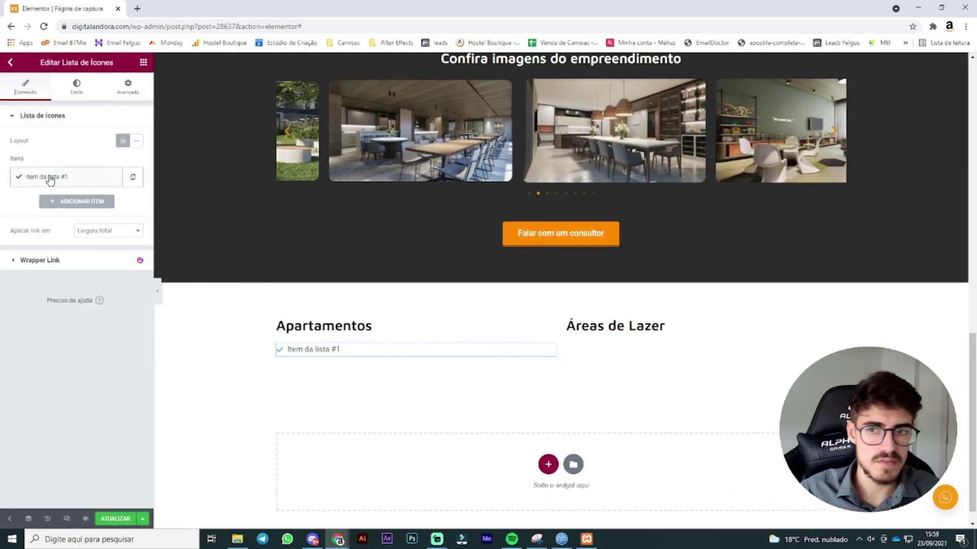
click(50, 180)
click(46, 277)
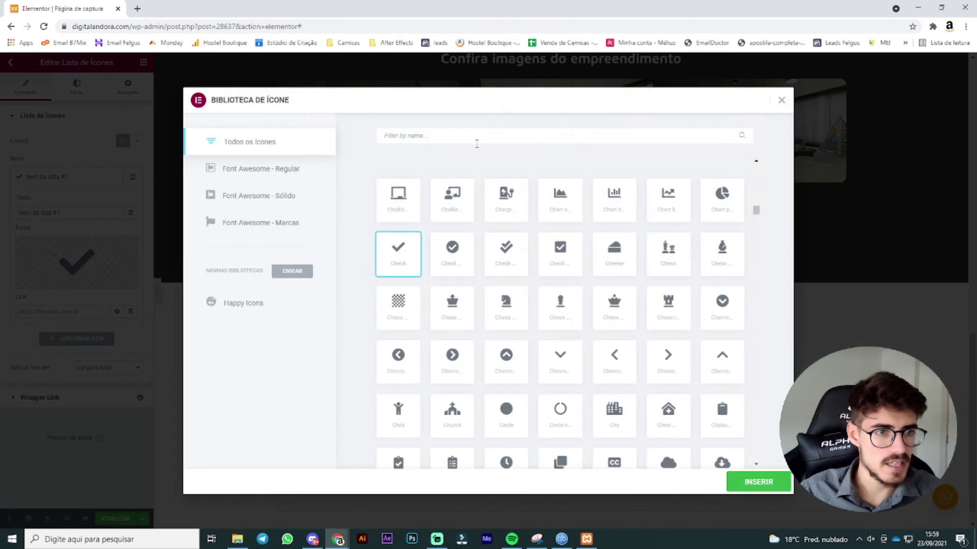
click(461, 258)
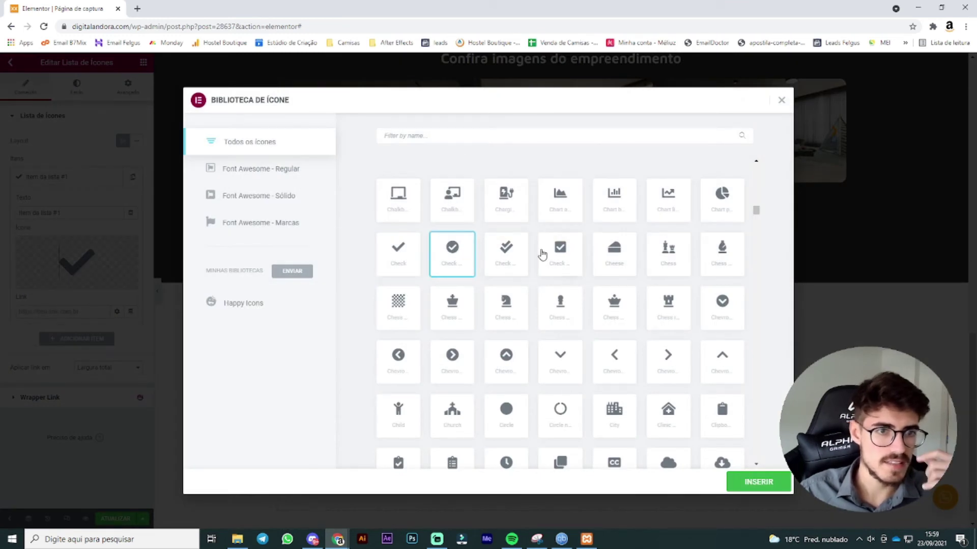
click(562, 256)
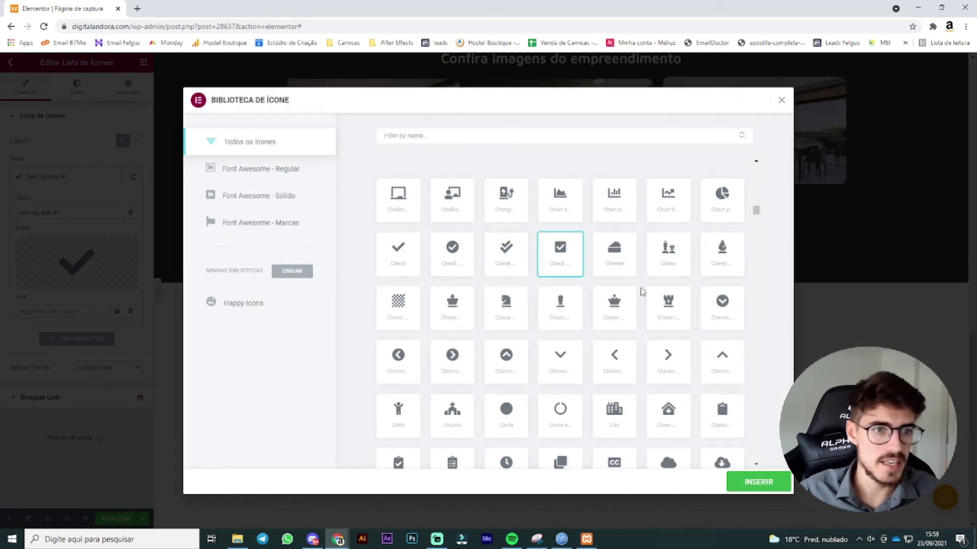
click(755, 481)
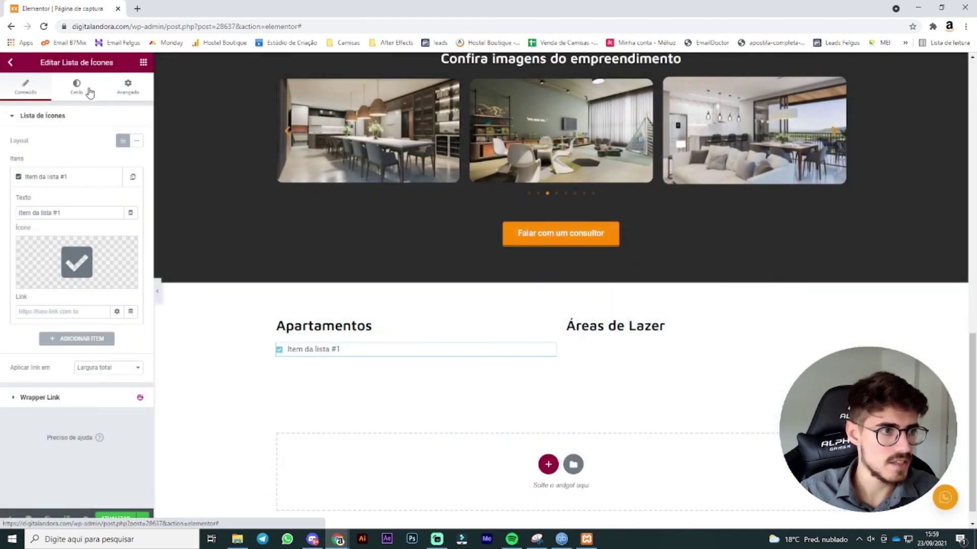
Step: Make the list icon size 21 and colour it green
click(87, 91)
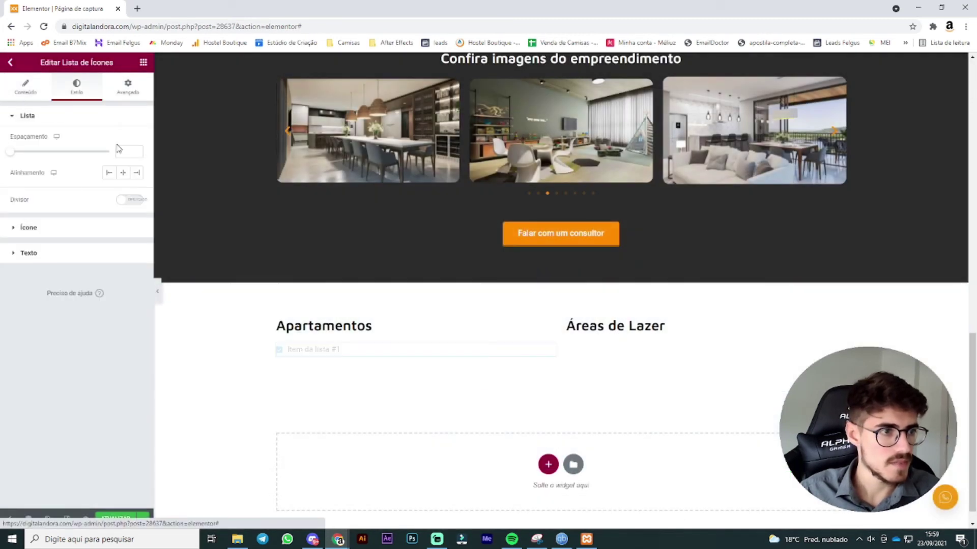
click(44, 231)
drag(26, 225, 30, 226)
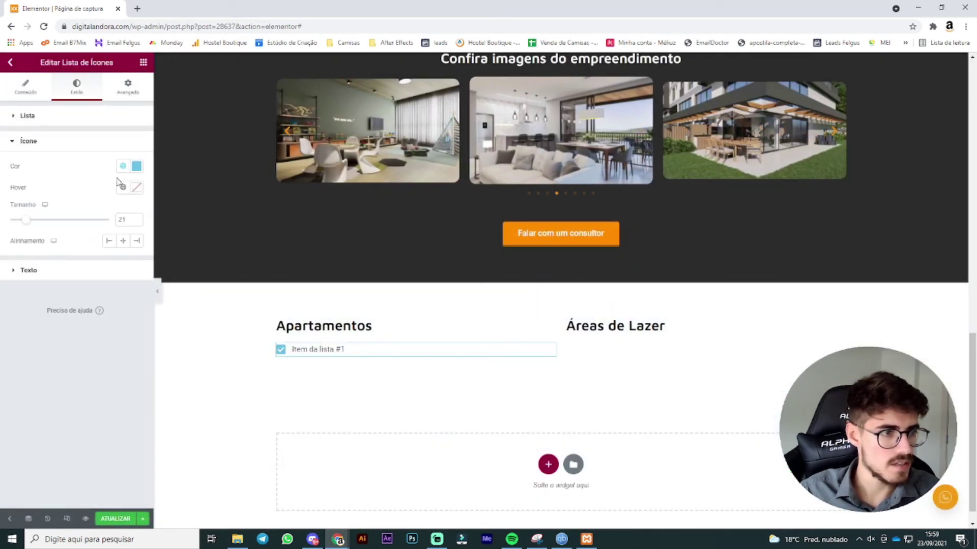
click(136, 166)
drag(53, 297, 60, 297)
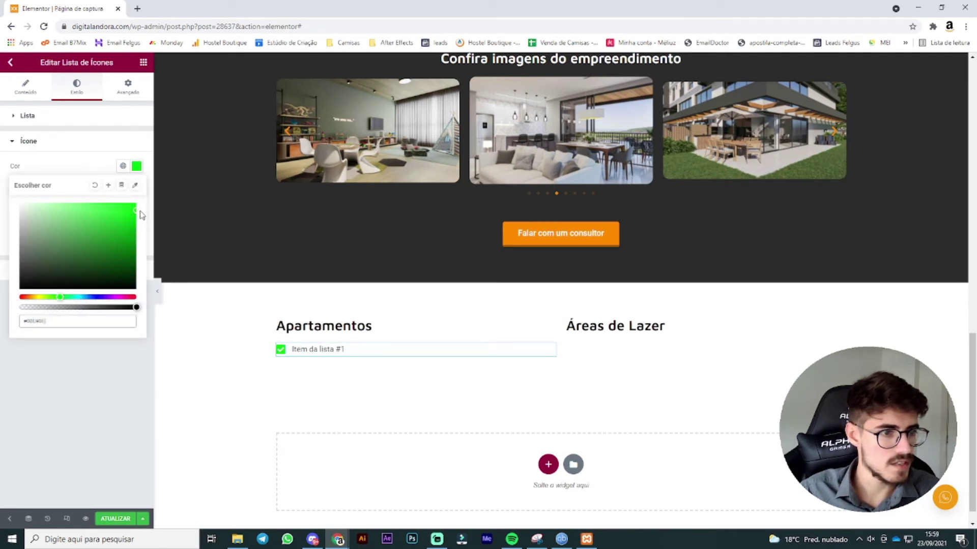
click(41, 104)
click(55, 122)
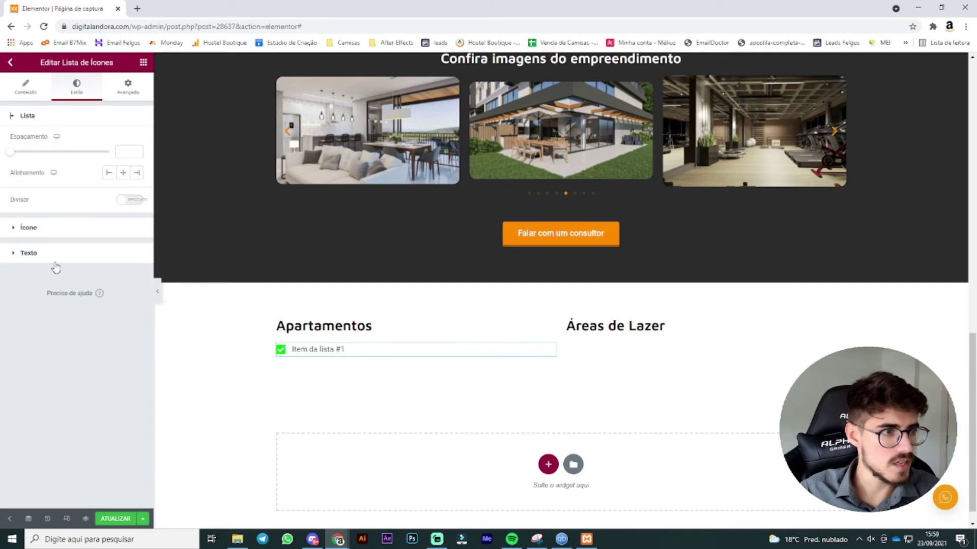
Step: Set the list item text typography to Maven Pro at size 18
click(54, 258)
click(136, 193)
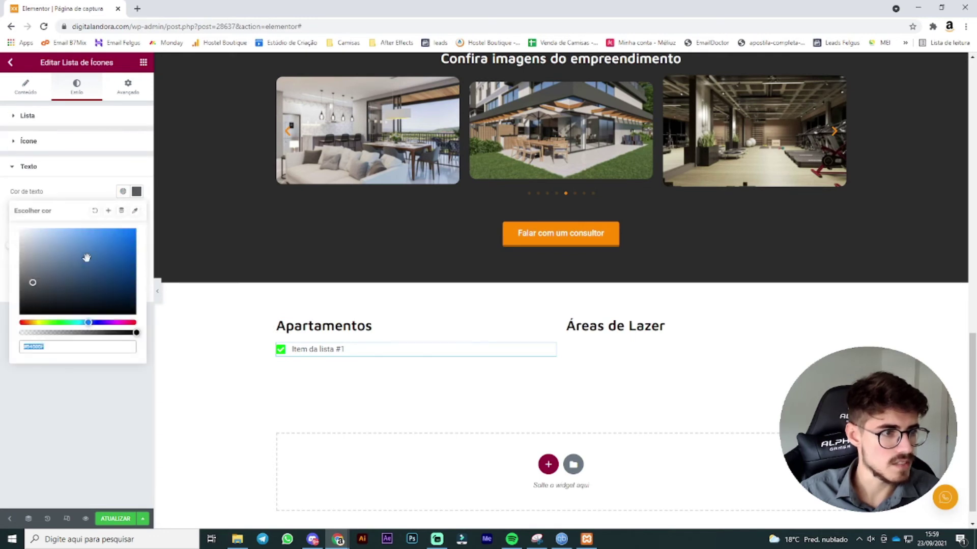
click(28, 419)
click(136, 266)
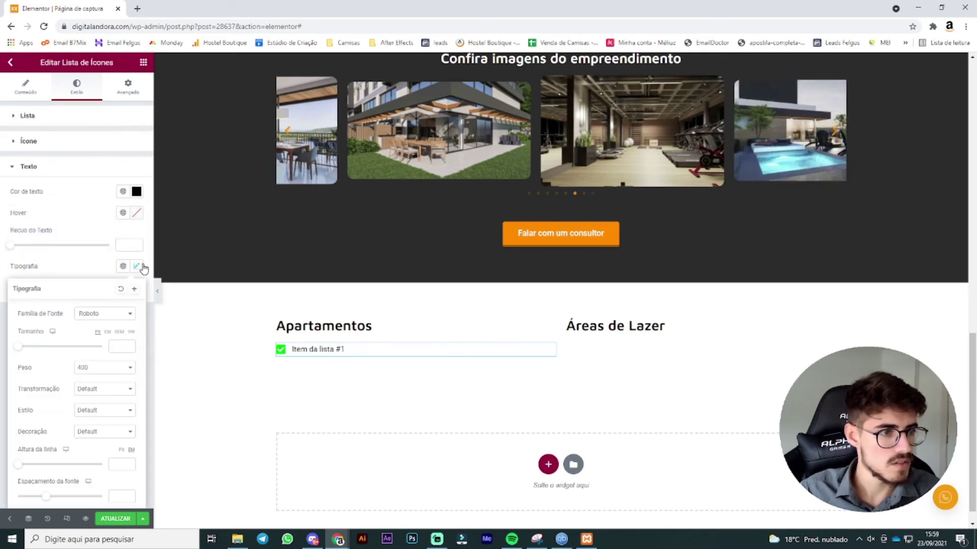
click(107, 314)
text(maven)
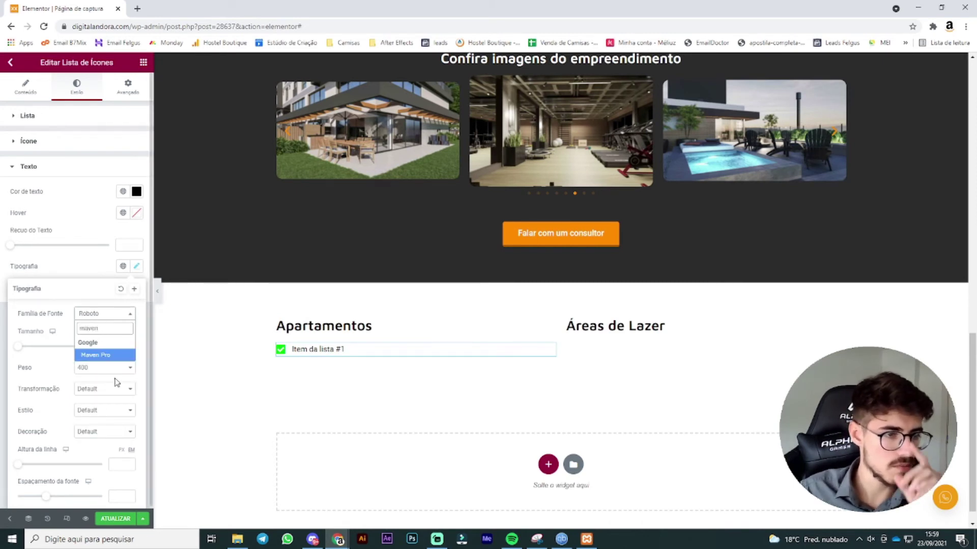
click(104, 355)
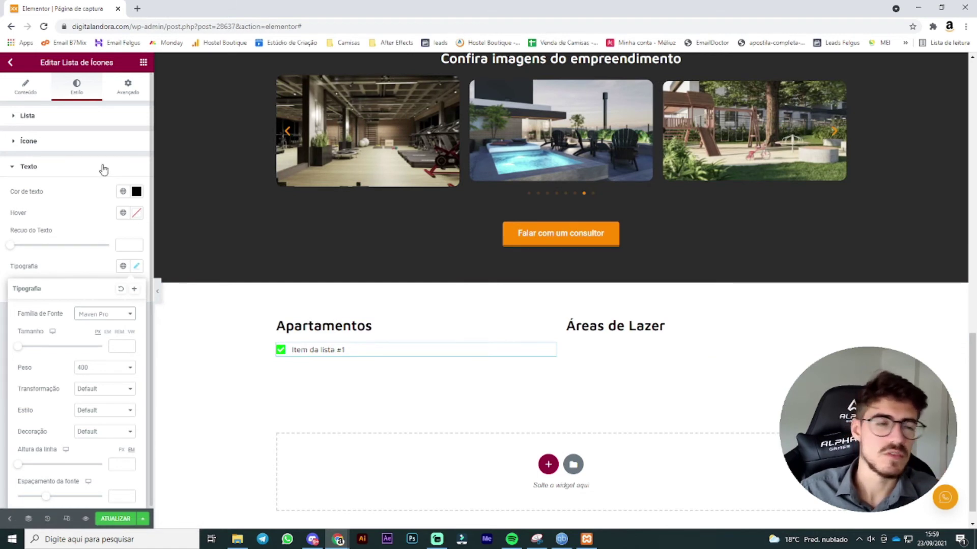
click(105, 230)
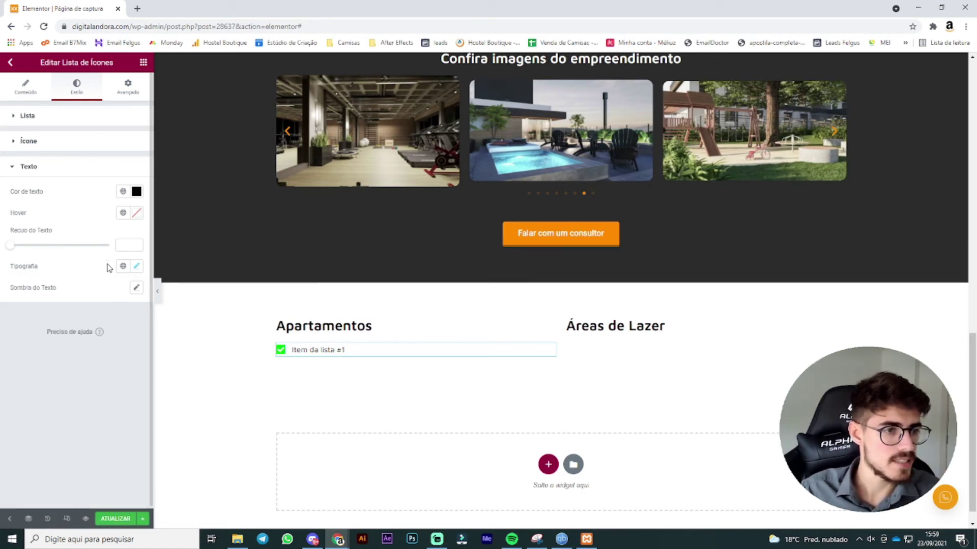
click(136, 268)
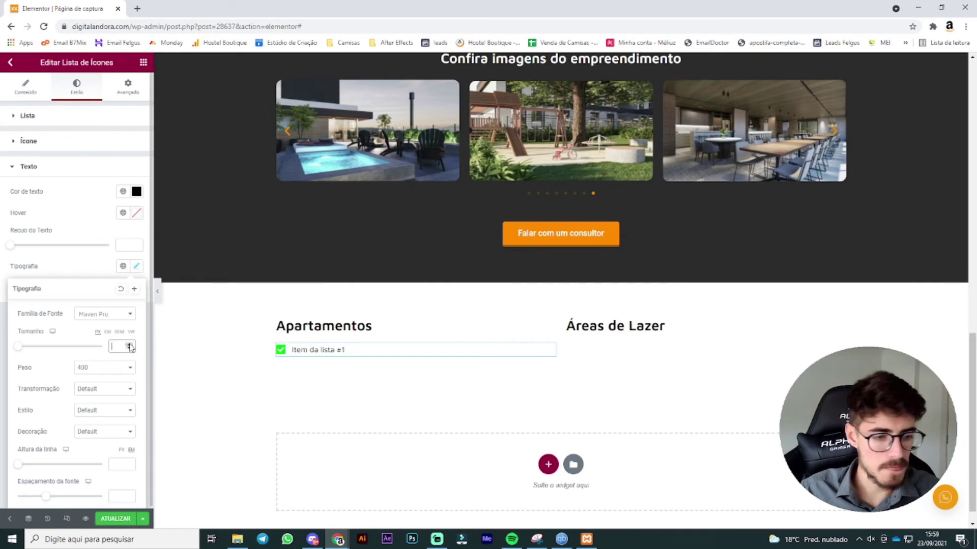
text(18)
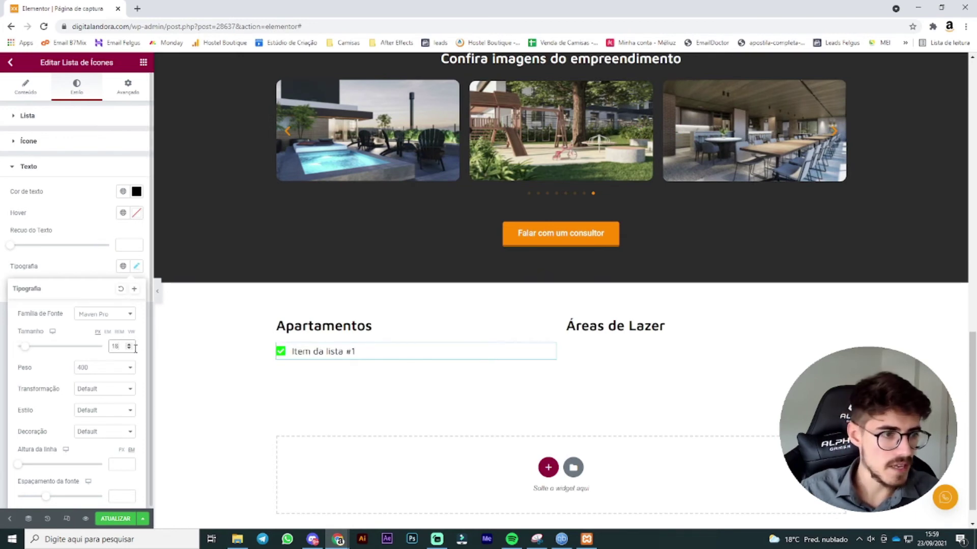
click(38, 101)
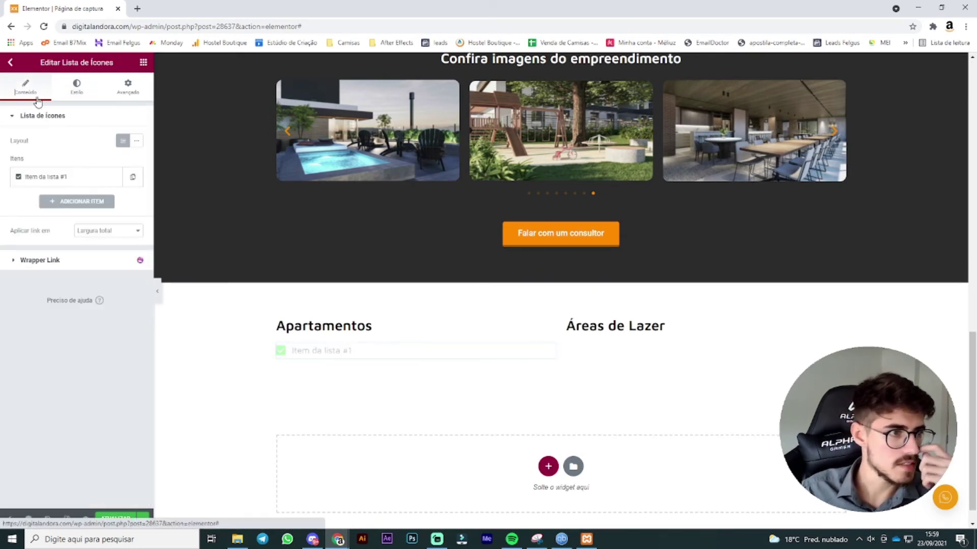
Step: Rename item #1 to 'Piso porcelanato' and duplicate it three times for four items
click(79, 178)
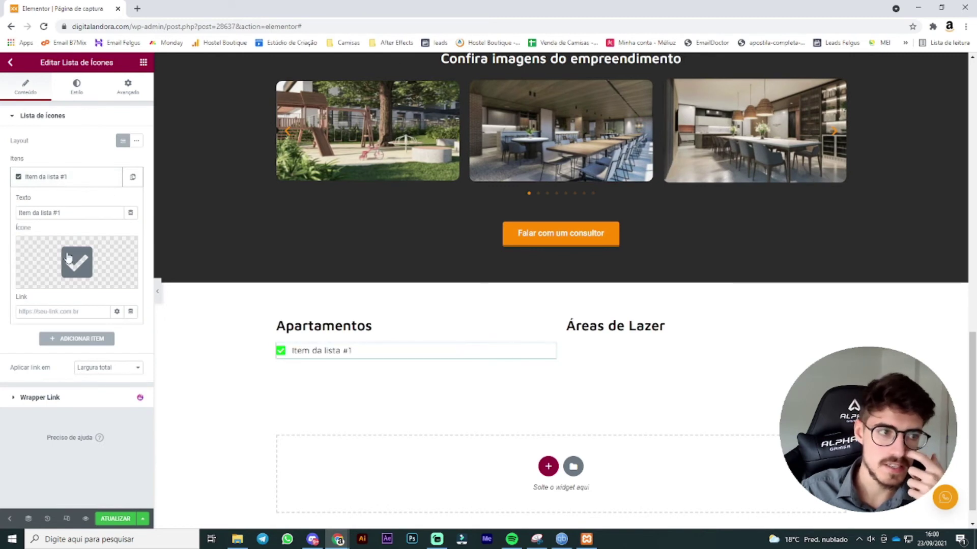
text(Pis)
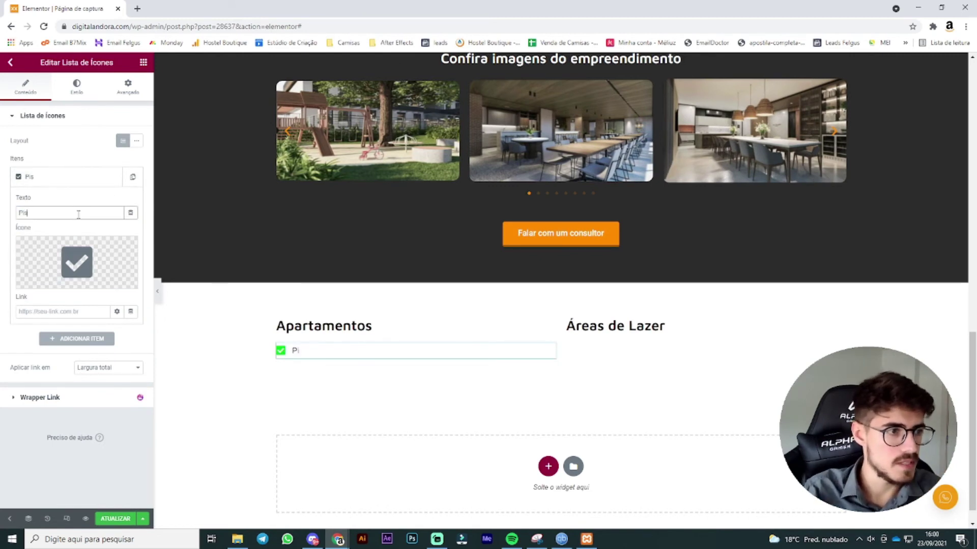
text(o porcelanato)
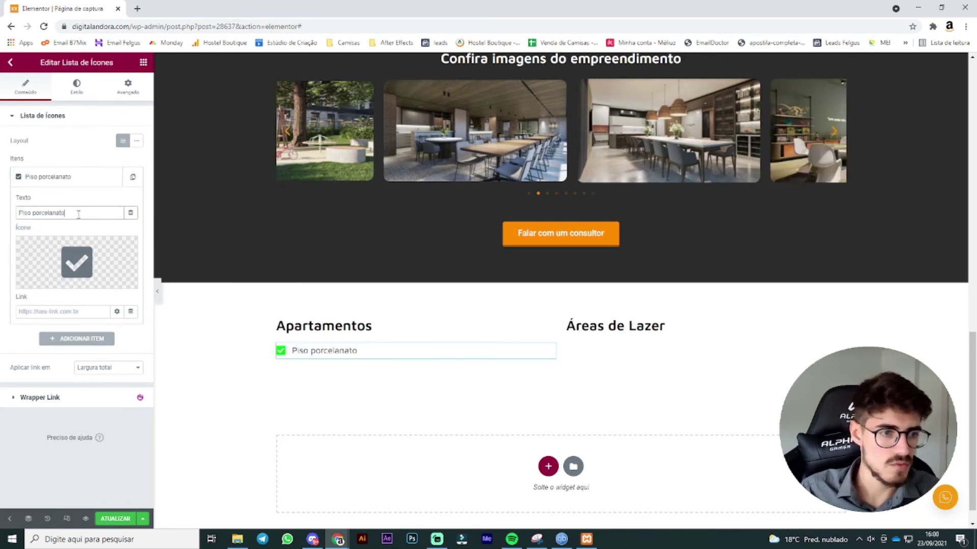
click(92, 176)
click(133, 178)
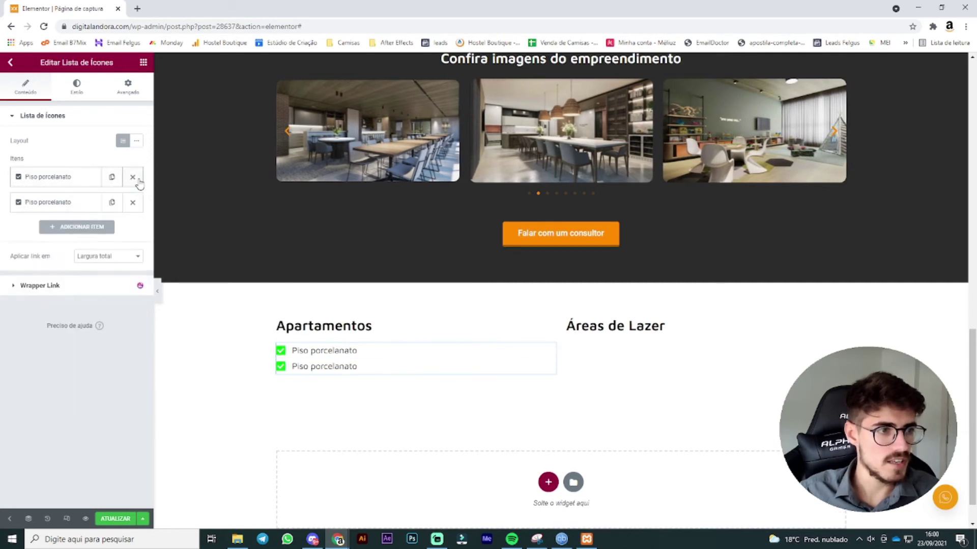
click(112, 203)
click(112, 228)
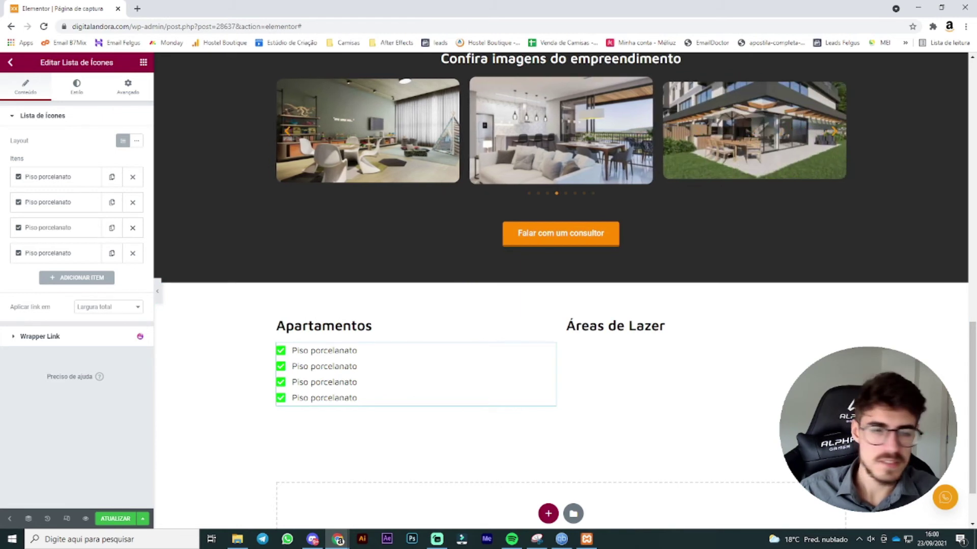
click(144, 63)
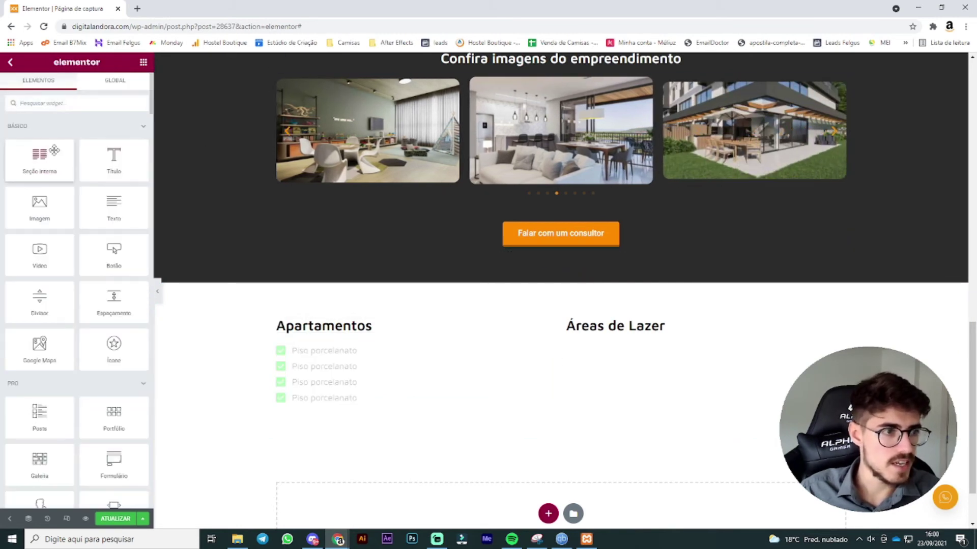
Step: Add a two-column inner section under Apartamentos with the Piso porcelanato list in both columns
drag(55, 150, 342, 335)
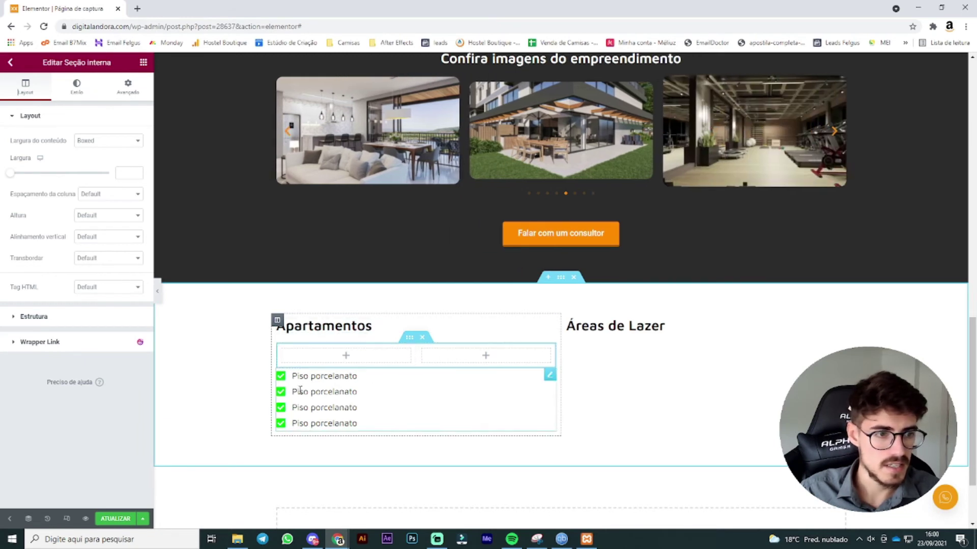
drag(548, 385, 386, 377)
right_click(406, 379)
click(431, 369)
right_click(451, 372)
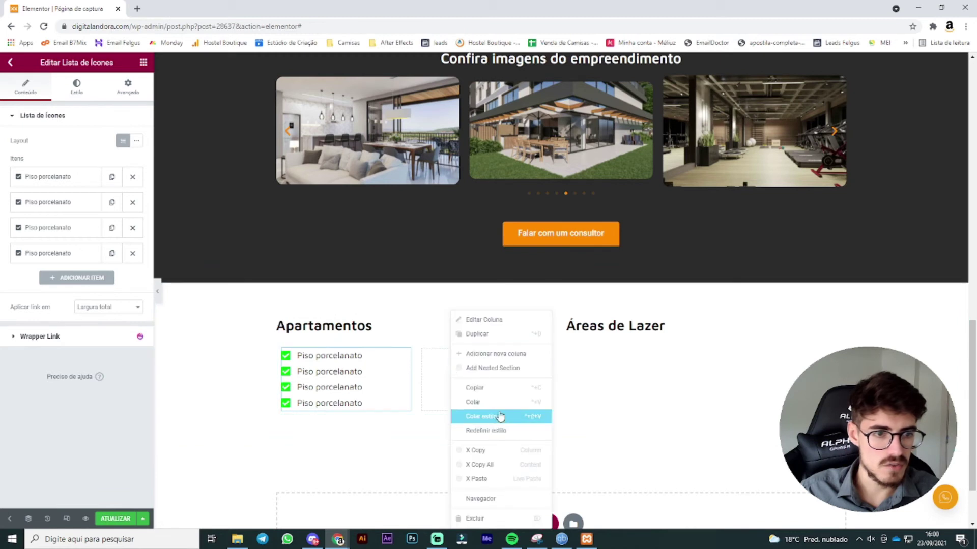
click(499, 402)
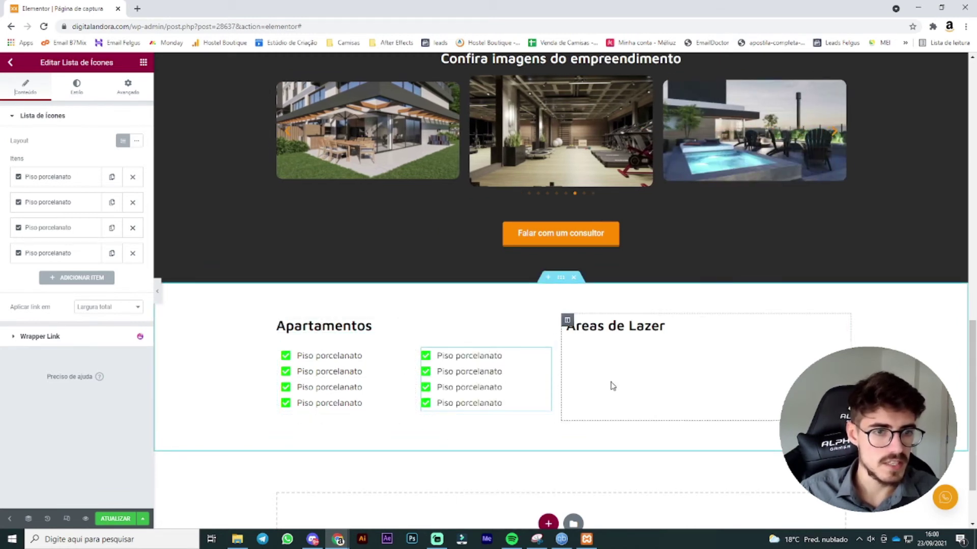
click(144, 63)
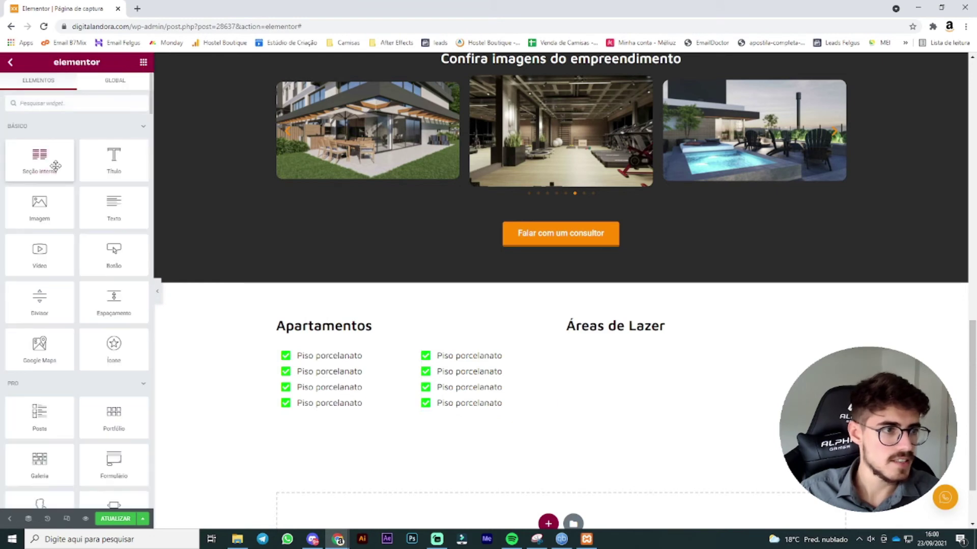
Step: Add a three-column inner section under the Áreas de Lazer heading
drag(56, 166, 661, 335)
right_click(579, 356)
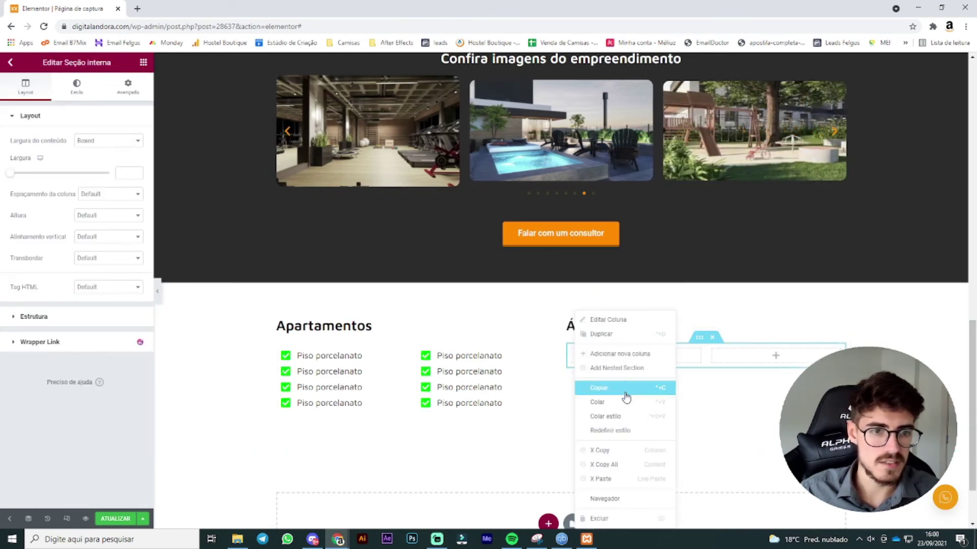
click(626, 354)
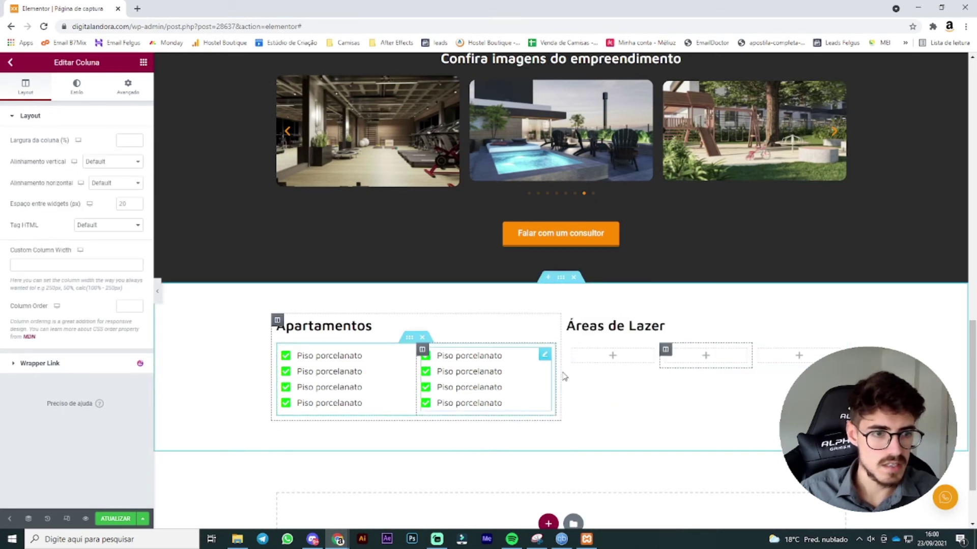
Step: Paste copies of the Piso porcelanato checklist into the empty columns so all three hold it
right_click(548, 357)
click(598, 368)
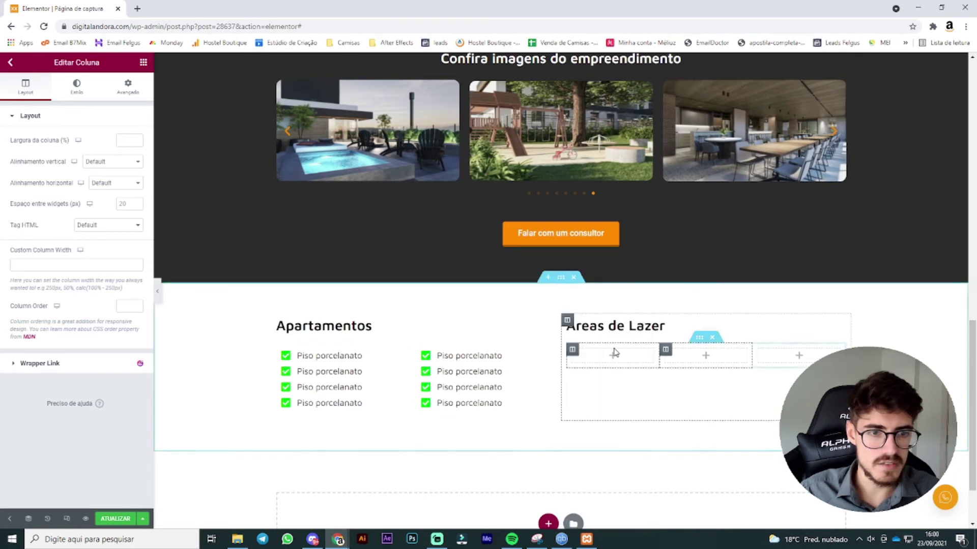
right_click(618, 356)
click(636, 401)
right_click(692, 356)
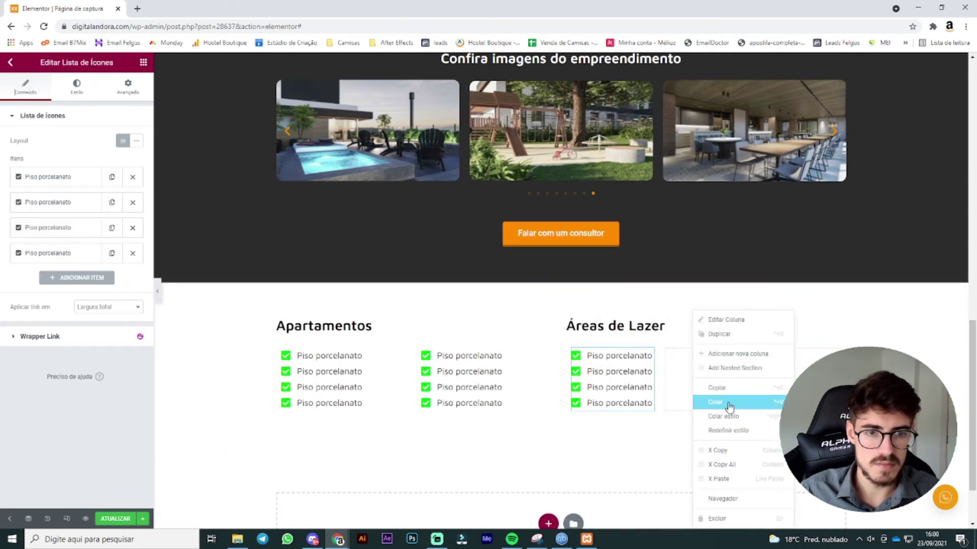
click(720, 403)
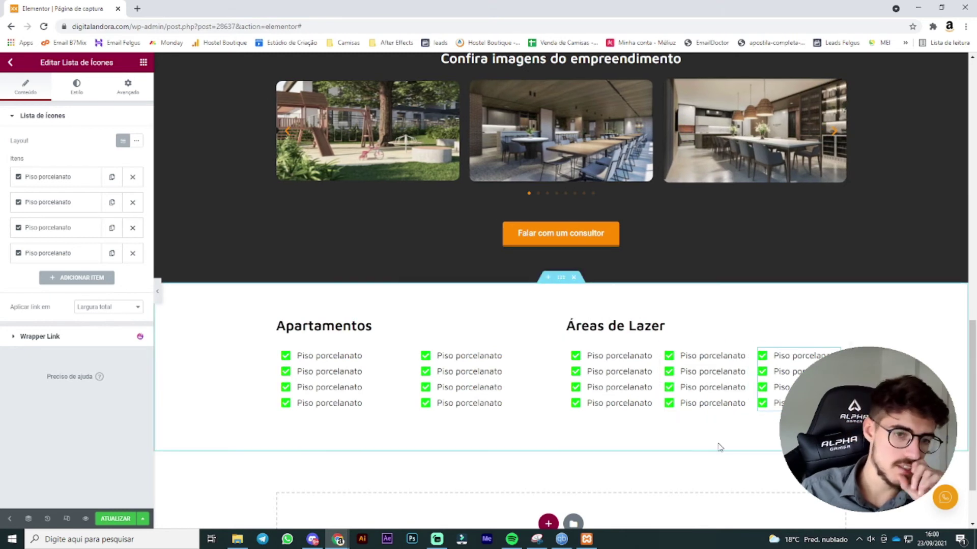
click(143, 62)
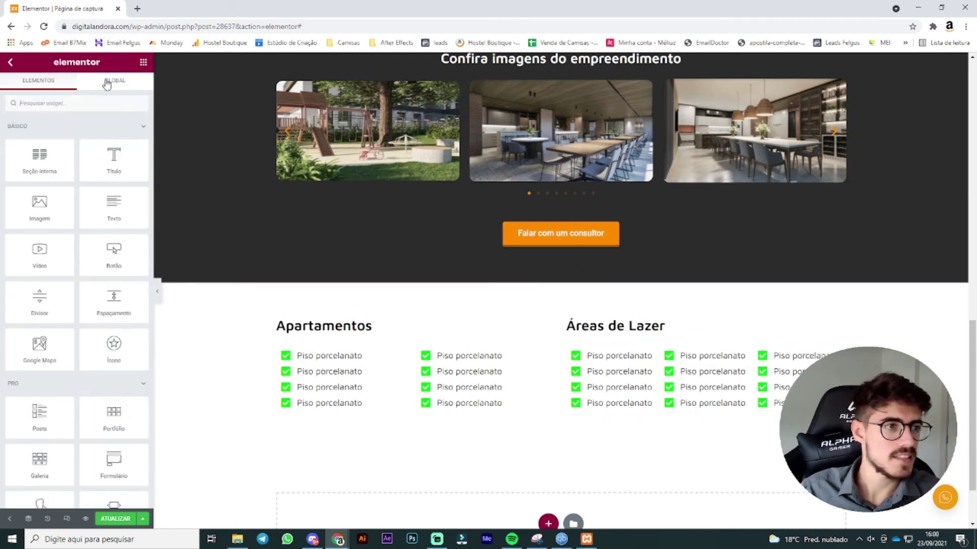
Step: Place a new heading widget under Apartamentos and clear its placeholder text
mouse_move(54, 153)
mouse_down()
mouse_move(331, 337)
mouse_move(36, 152)
mouse_up()
scroll(292, 303, up, 8)
scroll(490, 259, down, 8)
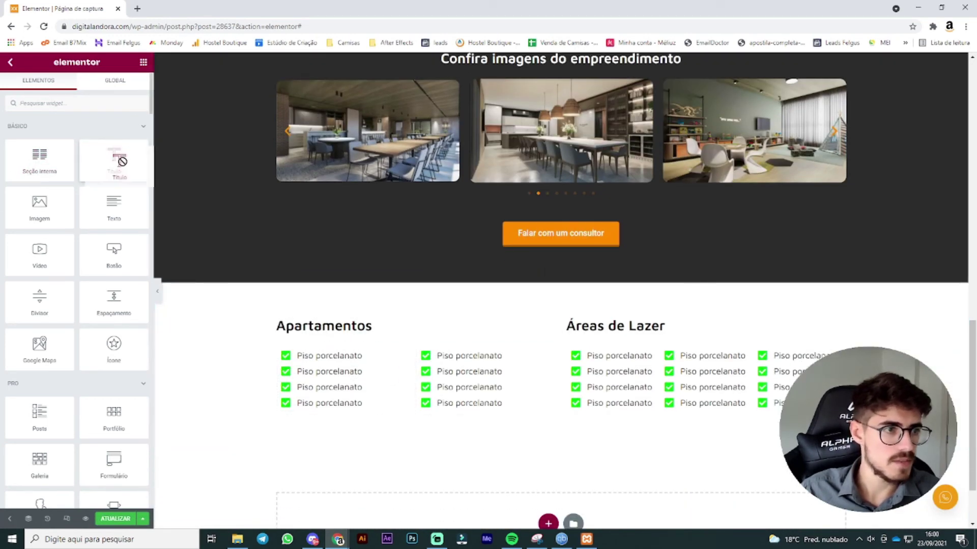
drag(118, 153, 345, 330)
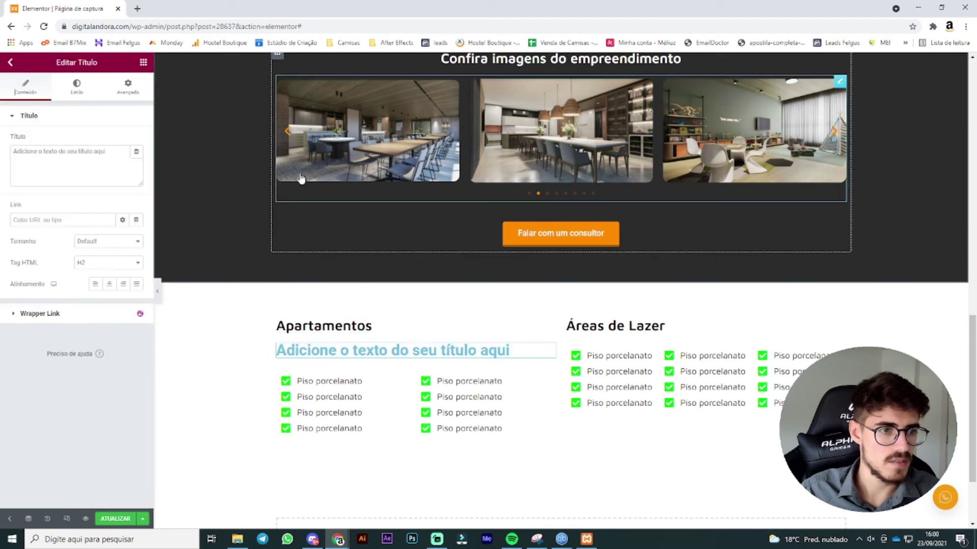
triple_click(80, 152)
text(A)
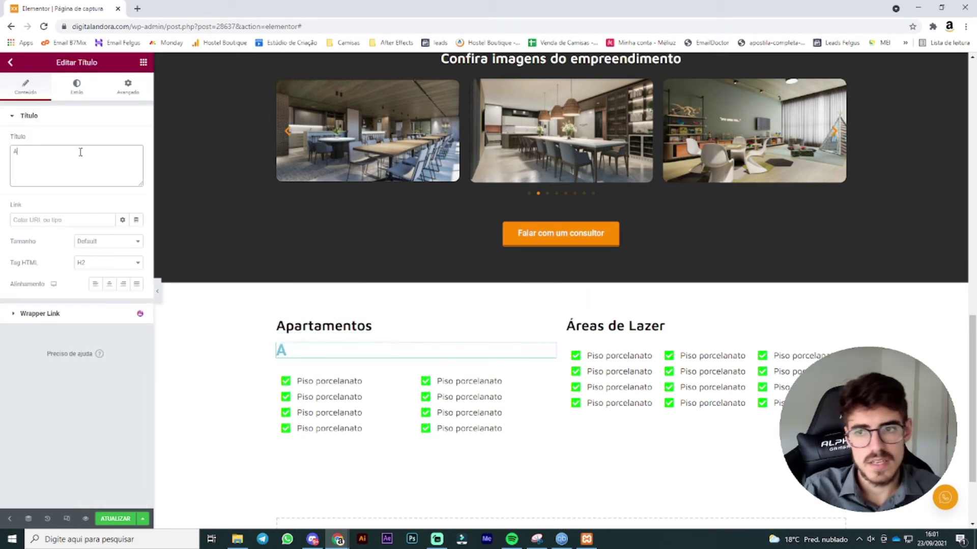
key(BackSpace)
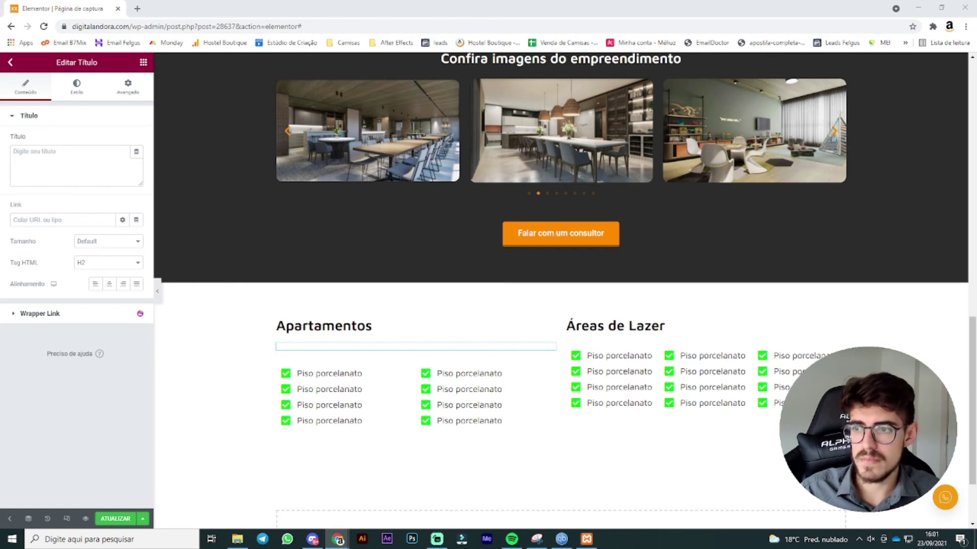
Step: Paste the 'Apartamentos de alto padrão a preço de custo…' description and delete the leftover empty widget
right_click(323, 348)
click(346, 385)
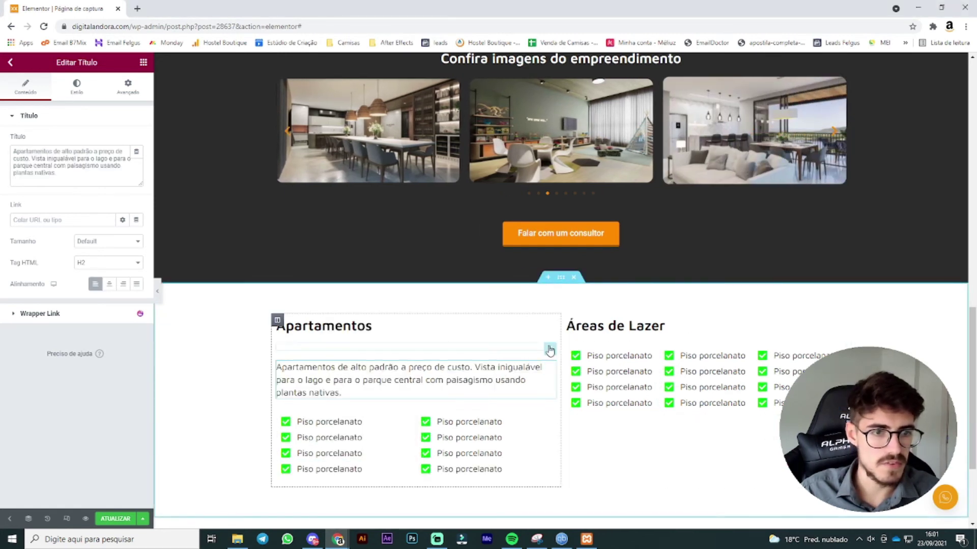
right_click(554, 350)
click(585, 518)
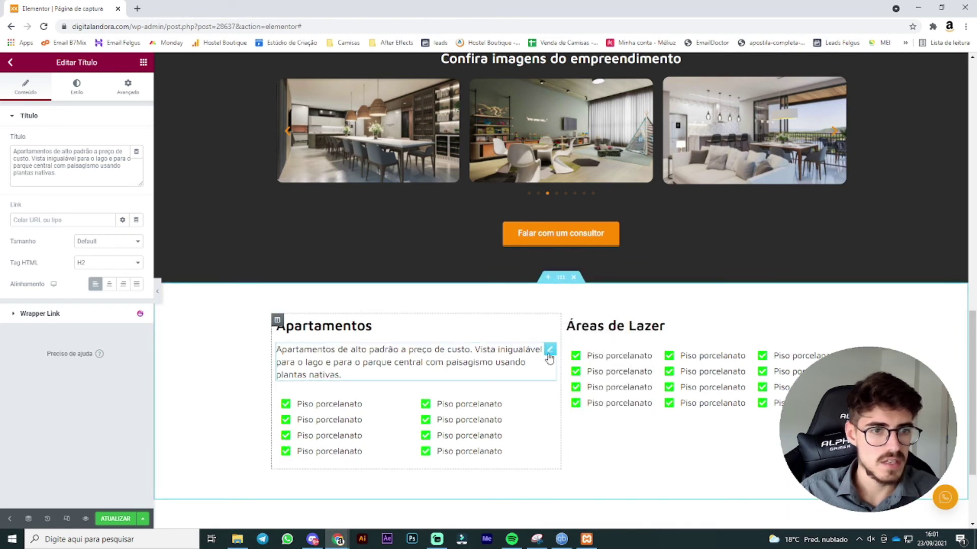
click(76, 87)
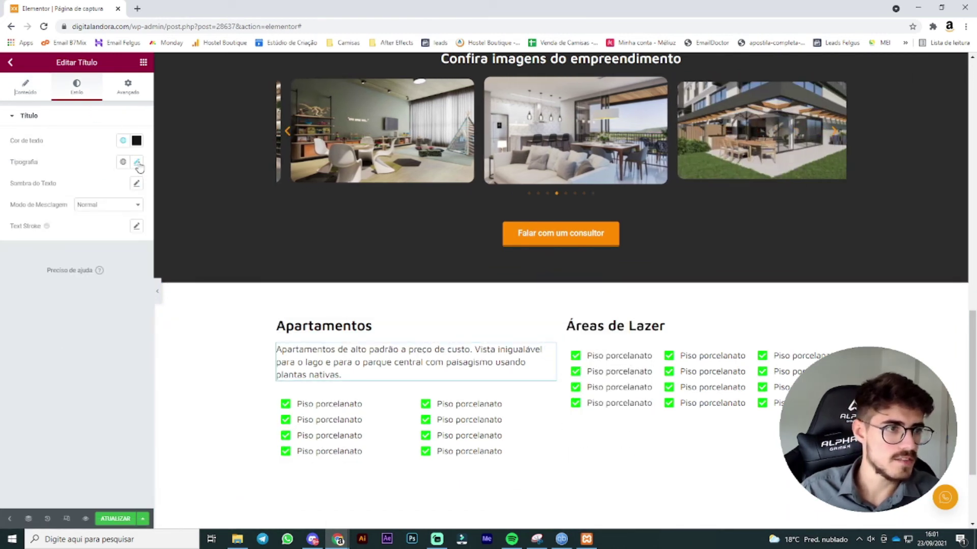
click(137, 161)
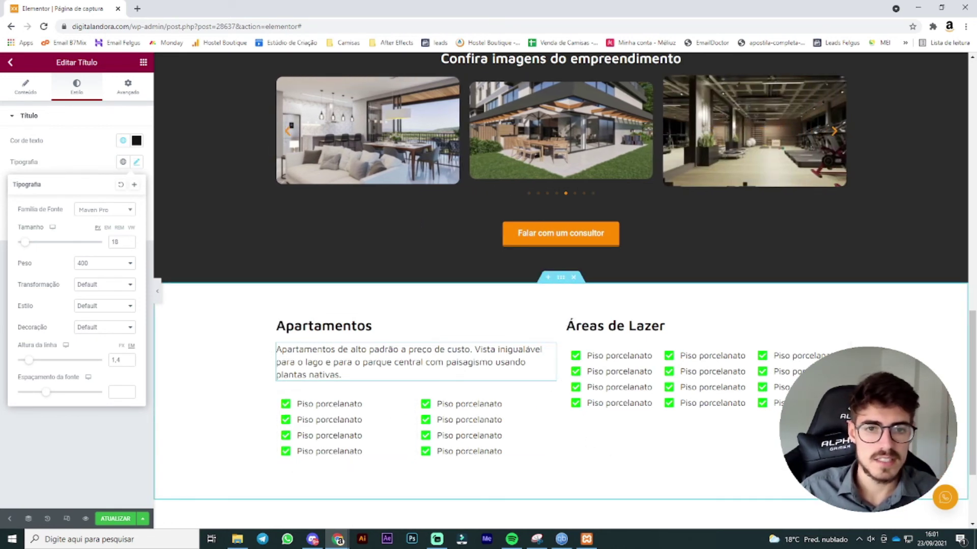
click(872, 450)
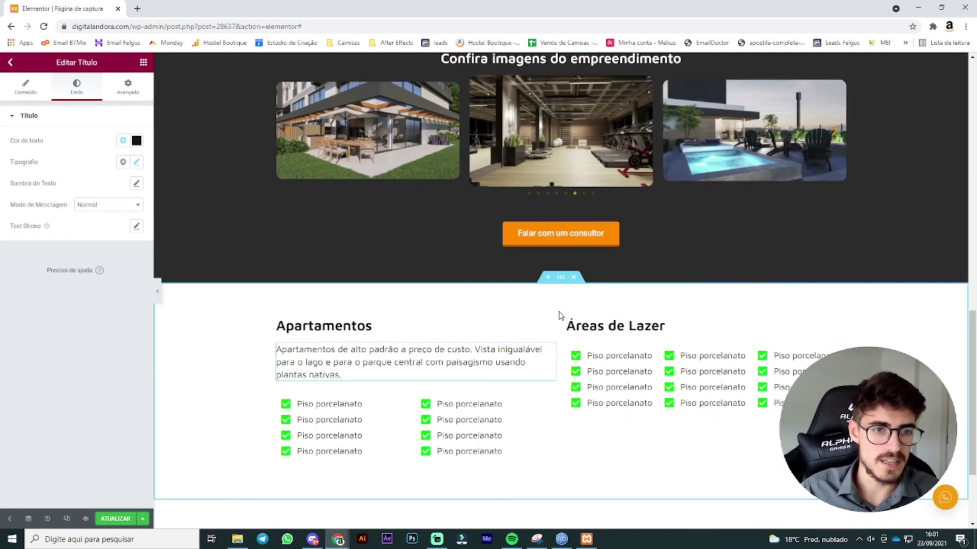
Step: Revert the Áreas de Lazer column's vertical alignment from Meio back to Default, then right-click the consultor button
click(567, 320)
click(112, 161)
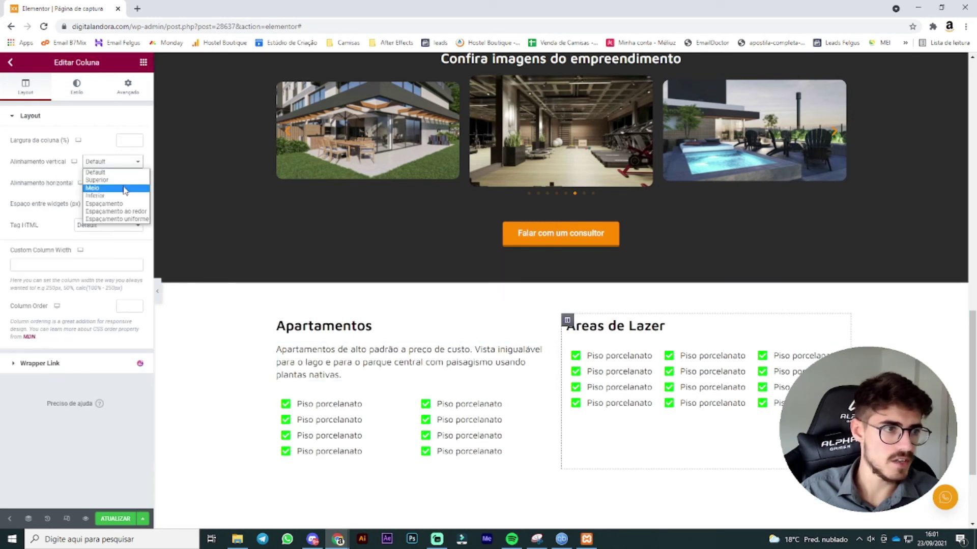
click(109, 187)
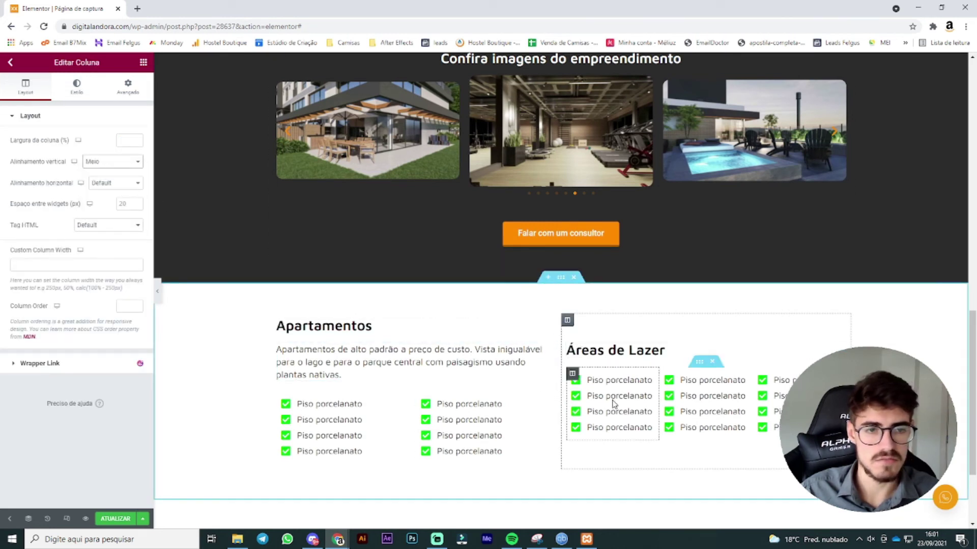
click(114, 162)
click(104, 169)
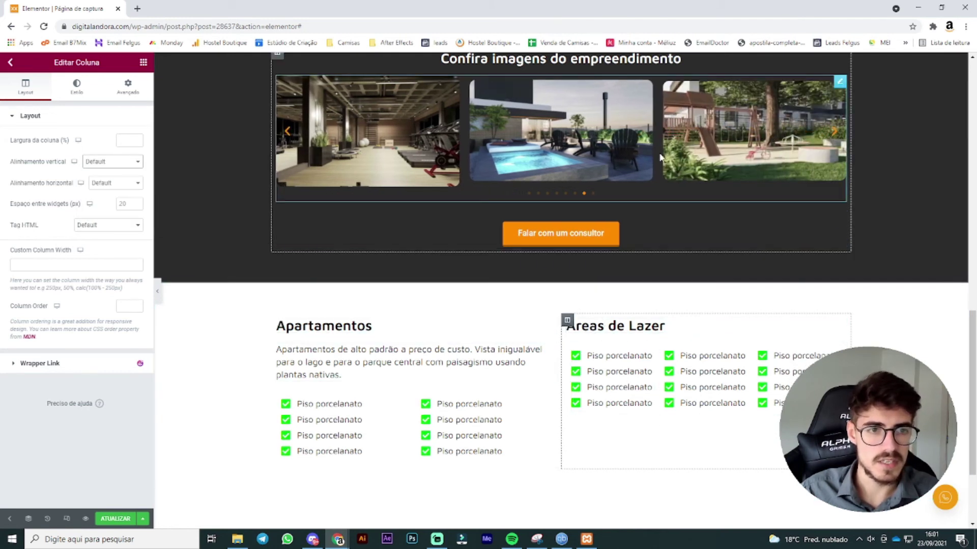
right_click(840, 220)
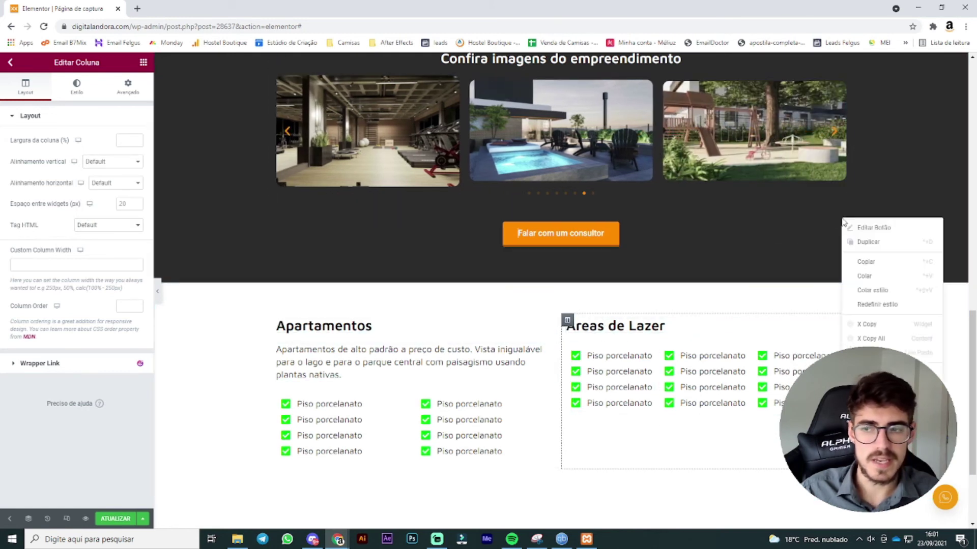
Step: Paste the Falar com um consultor button under the Áreas de Lazer lists and relabel it 'Conheça o projeto'
click(867, 262)
right_click(669, 458)
click(702, 402)
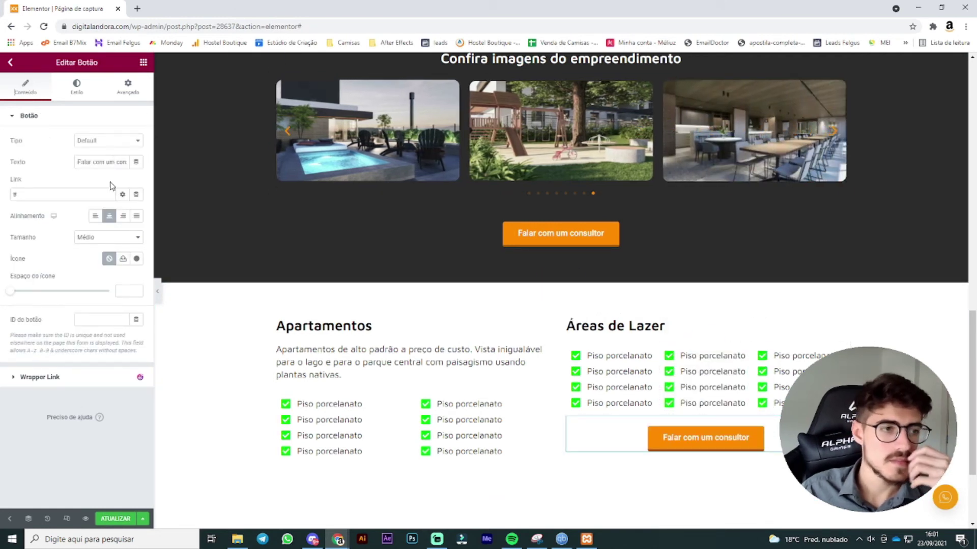
double_click(120, 162)
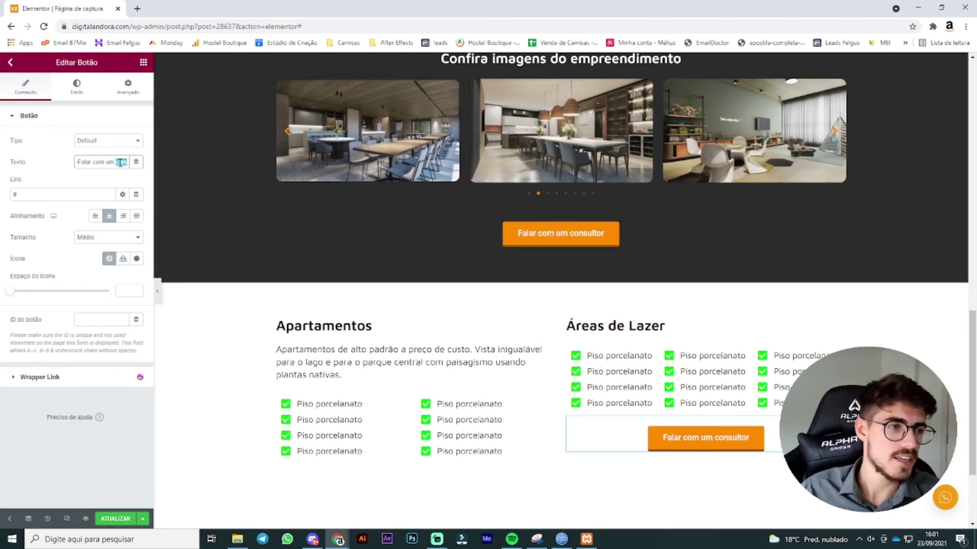
drag(120, 163, 78, 162)
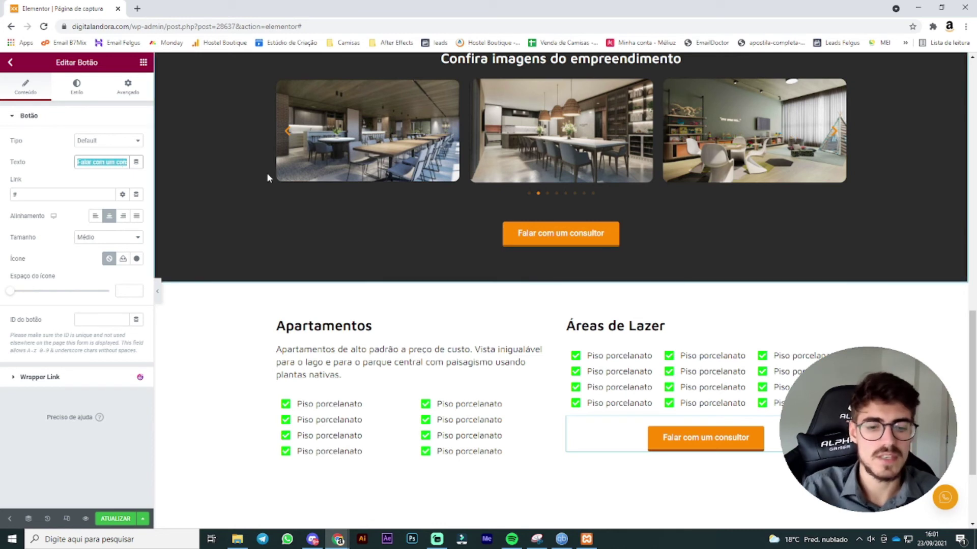
key(BackSpace)
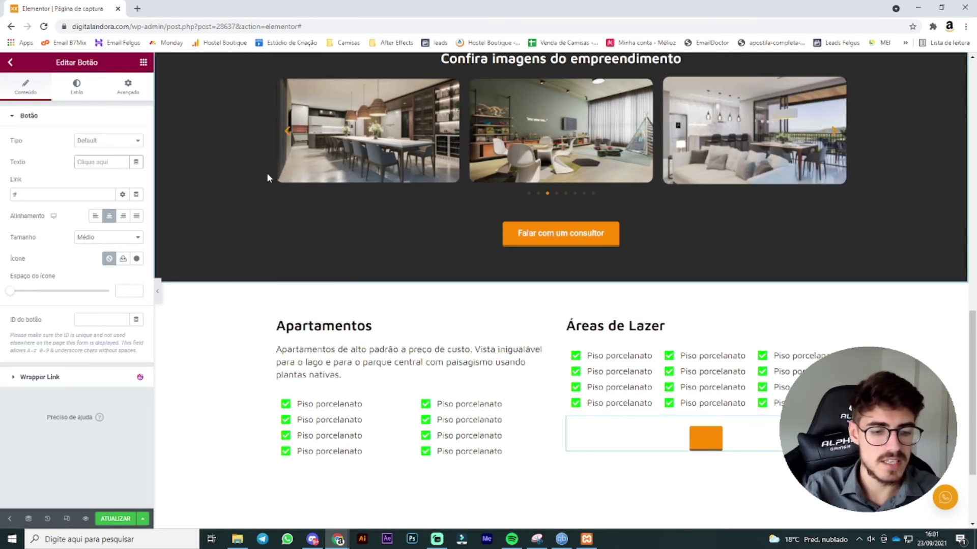
text(Conheça)
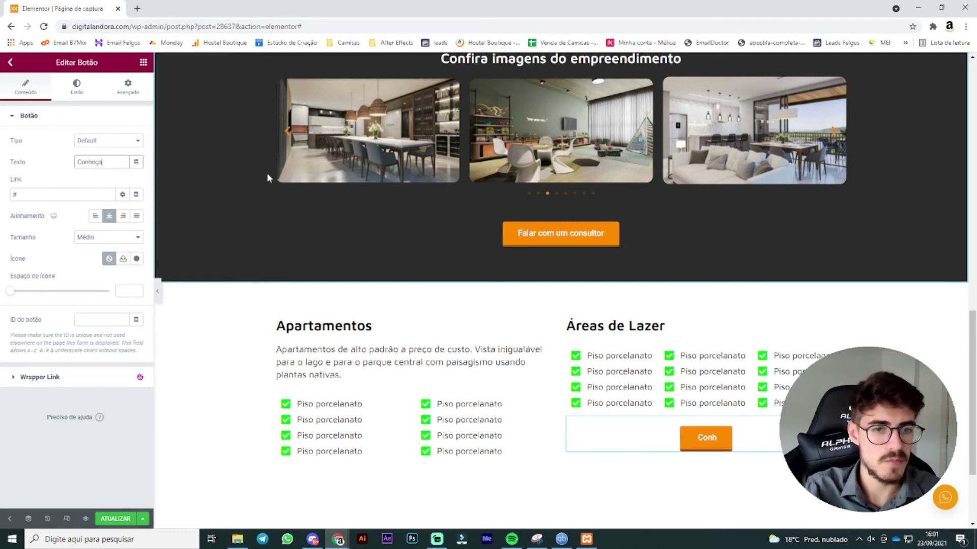
text( o projeto)
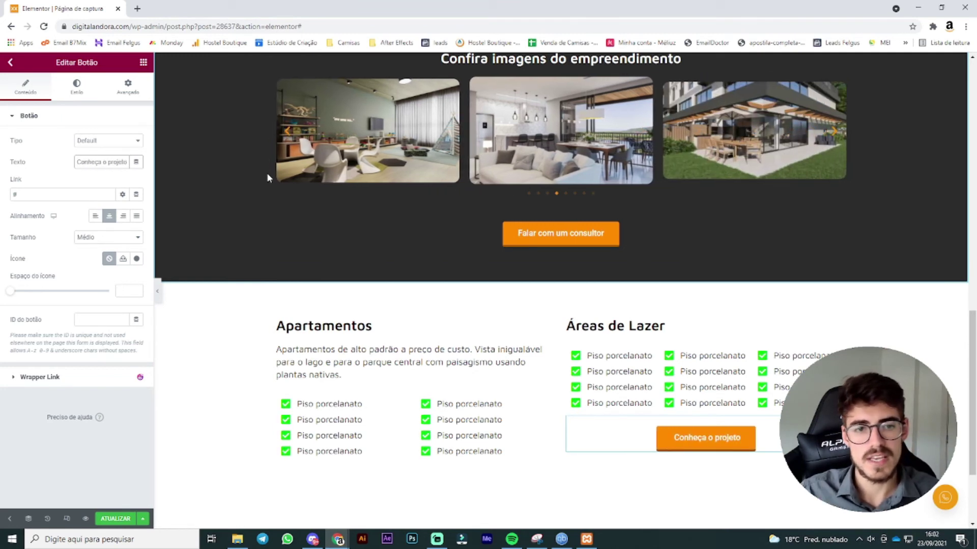
scroll(452, 450, up, 5)
scroll(453, 450, up, 8)
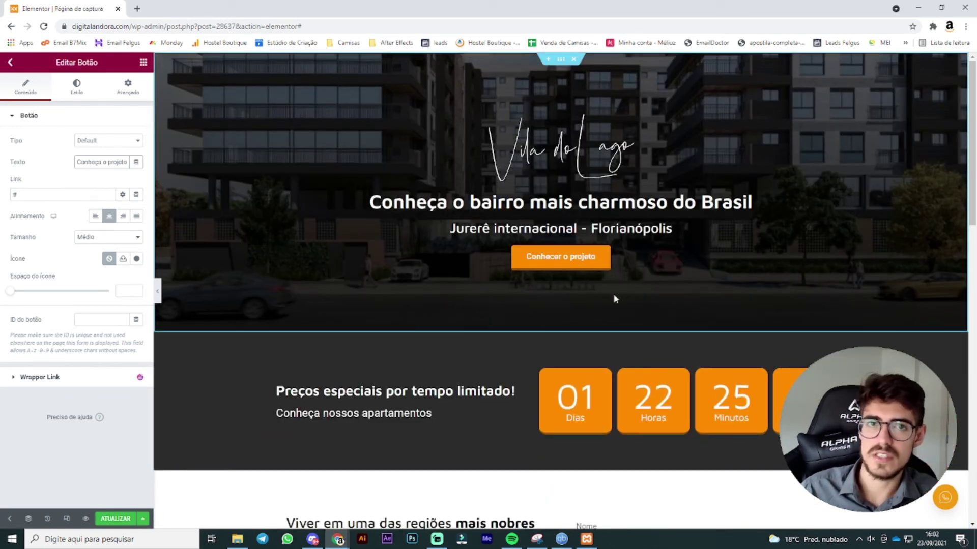
Step: Add a single-column section below the Apartamentos and Áreas de Lazer section
scroll(613, 298, down, 10)
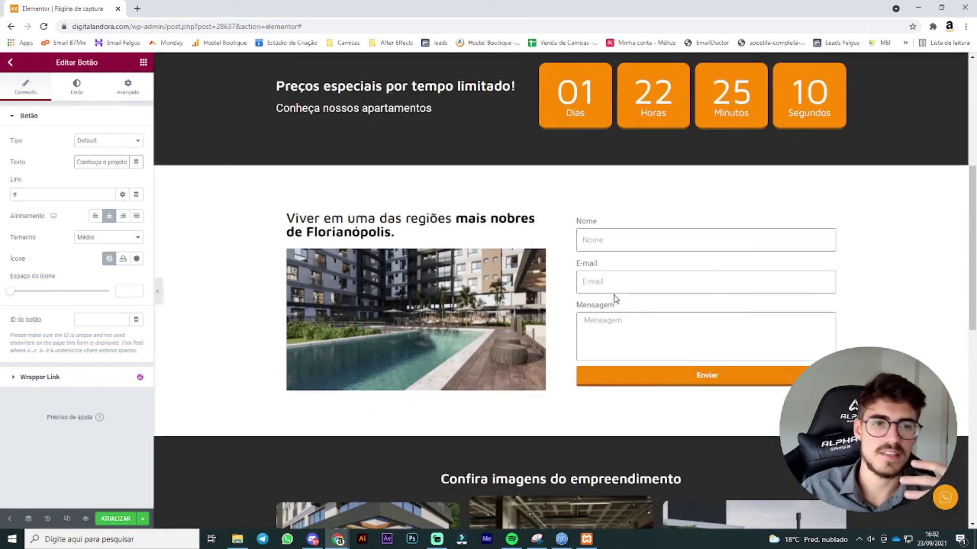
scroll(641, 351, up, 6)
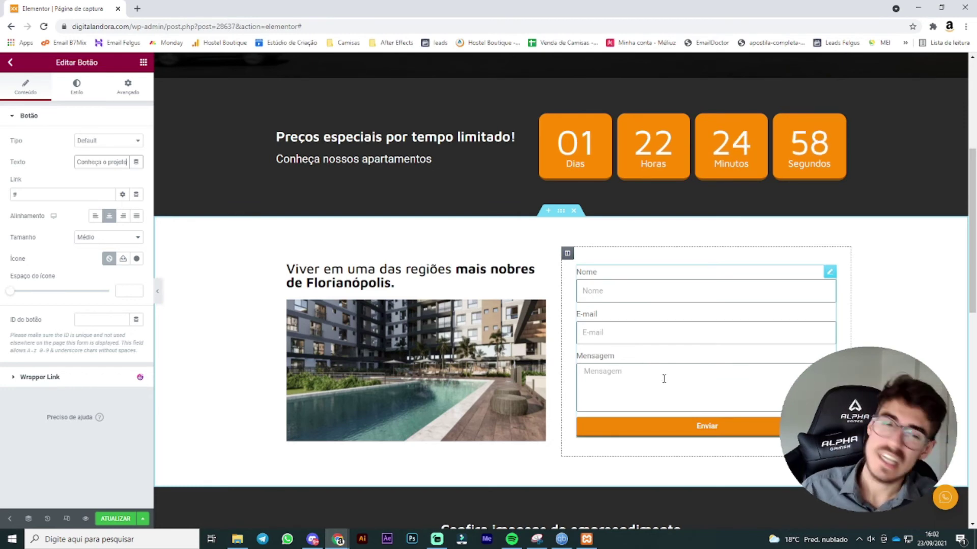
scroll(666, 376, down, 5)
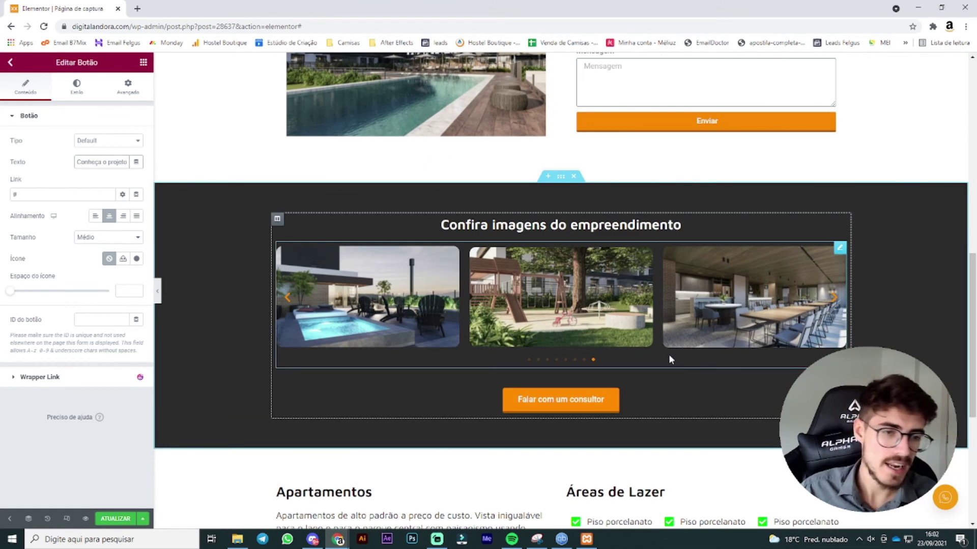
scroll(669, 359, down, 5)
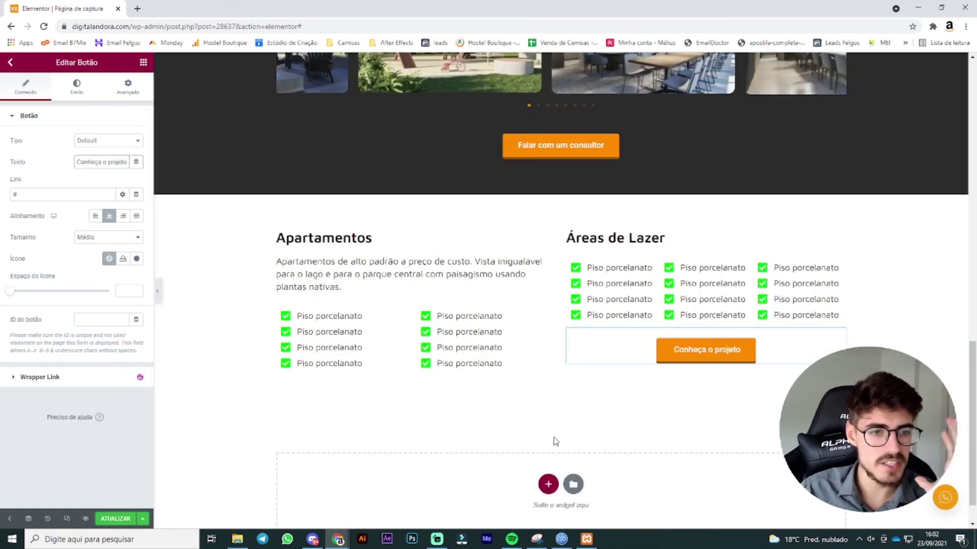
click(548, 483)
click(423, 509)
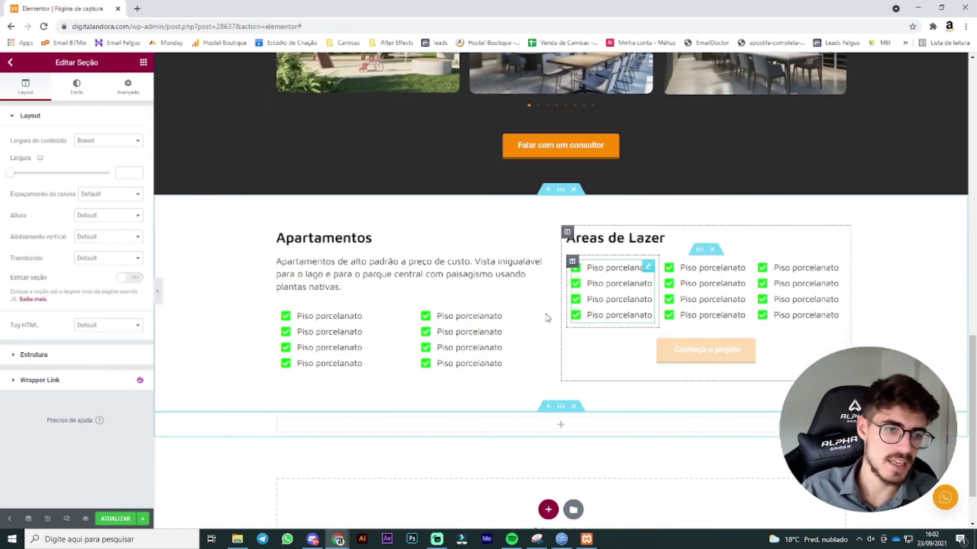
Step: Drop a Google Maps widget into the new section showing Florianópolis at zoom 15
click(142, 62)
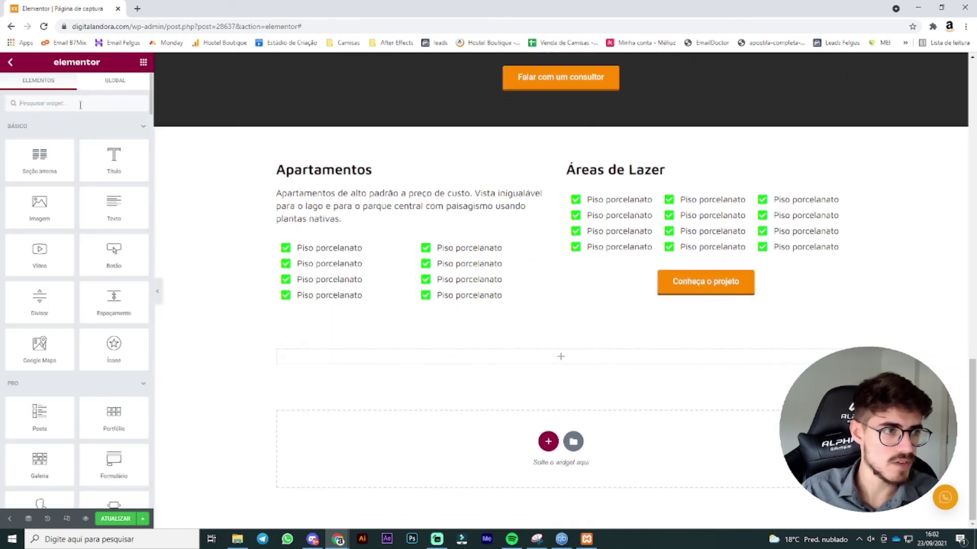
text(maps)
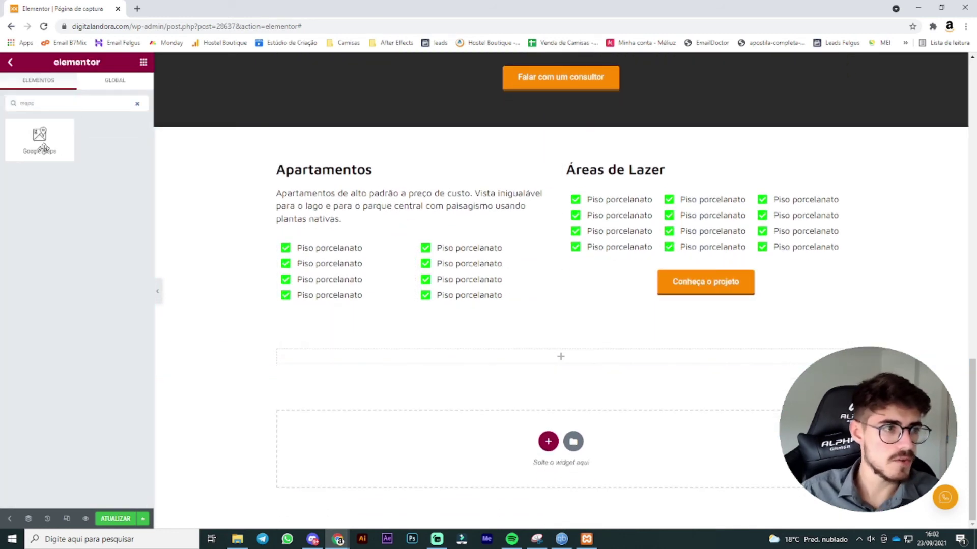
drag(43, 149, 574, 344)
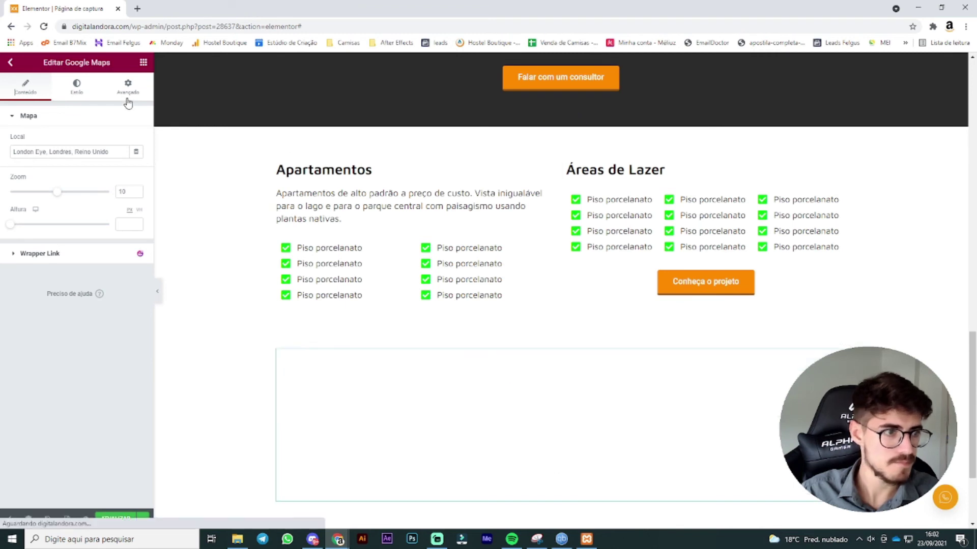
triple_click(88, 155)
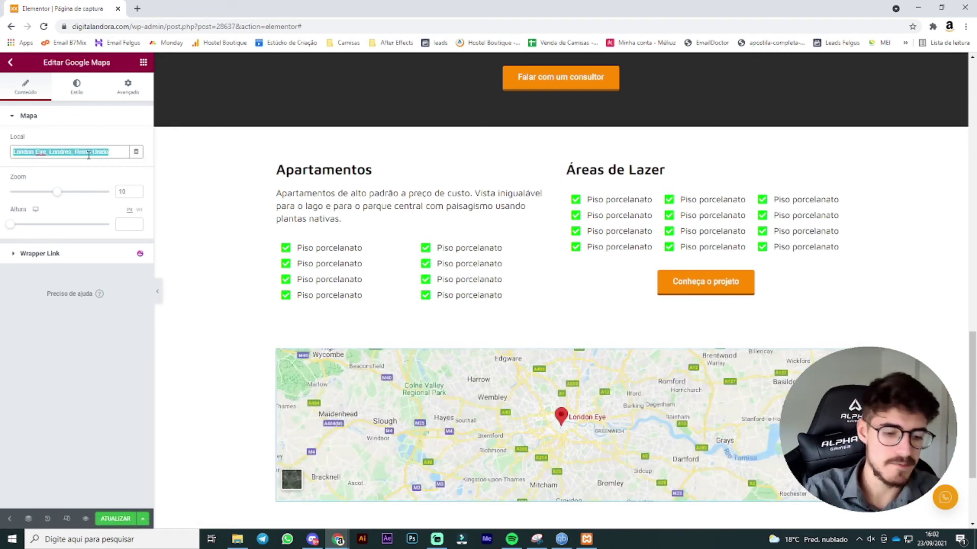
text(Florianópolis)
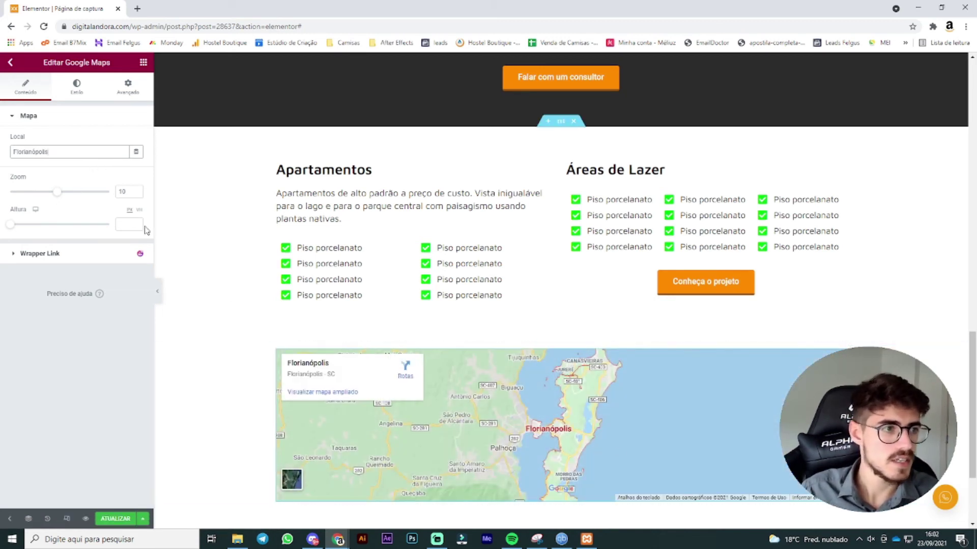
drag(57, 192, 85, 200)
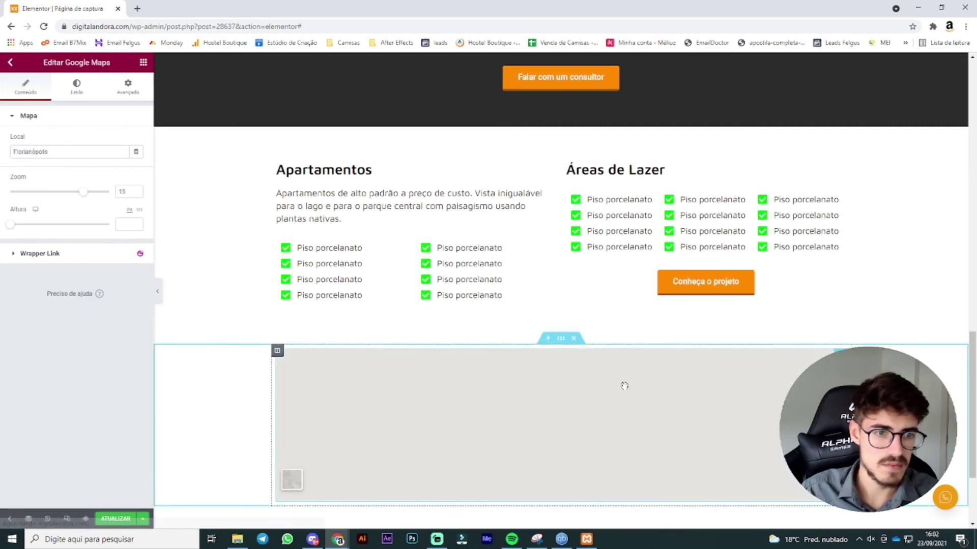
scroll(468, 201, down, 2)
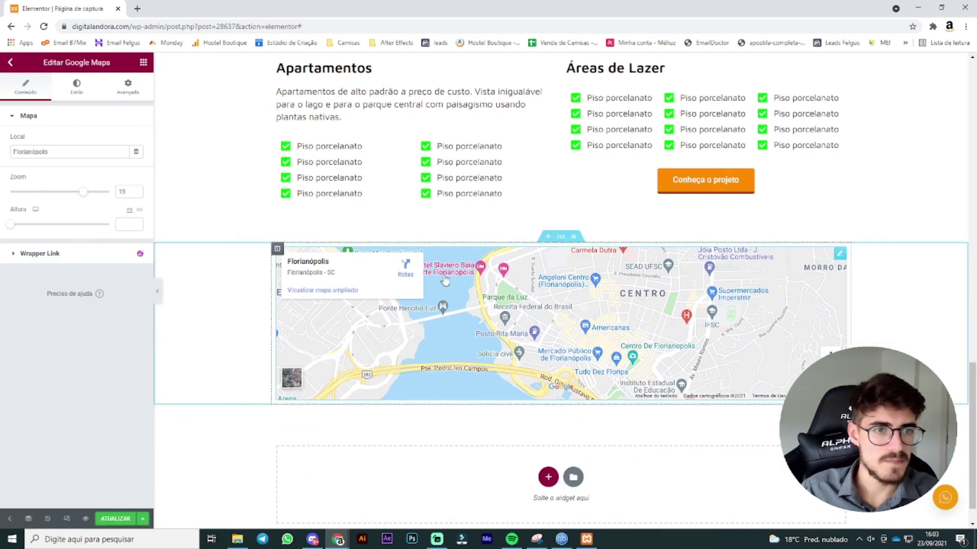
Step: Set the map's section to Largura total content width with zero margin and padding
click(92, 97)
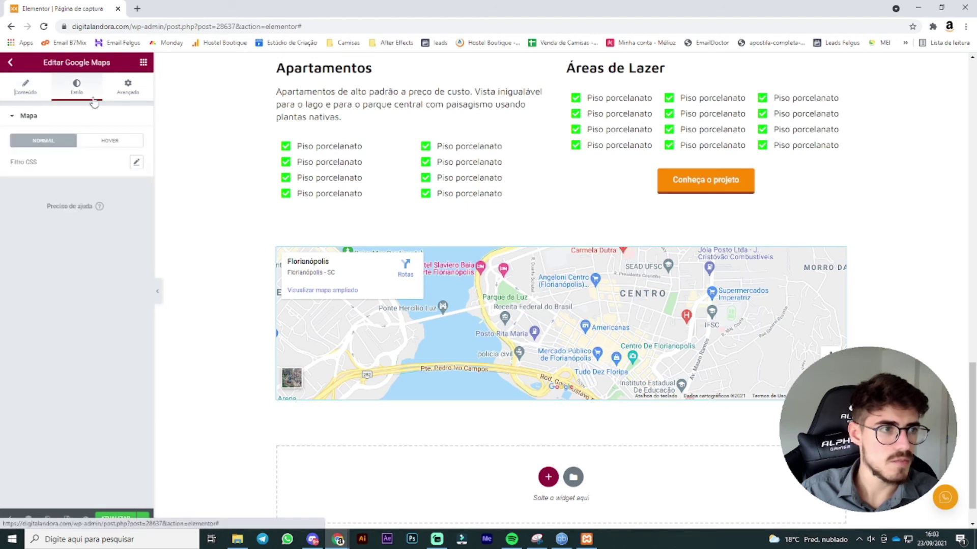
click(118, 93)
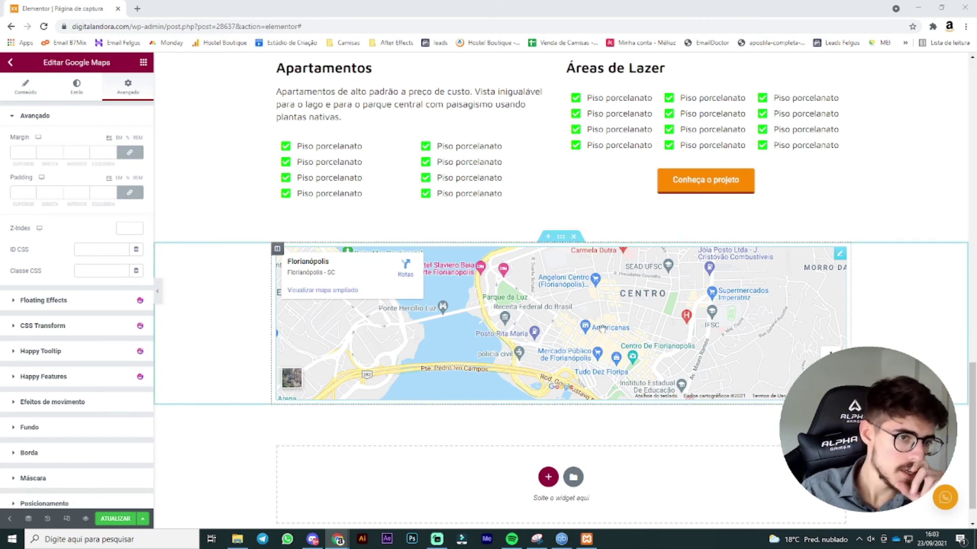
click(562, 238)
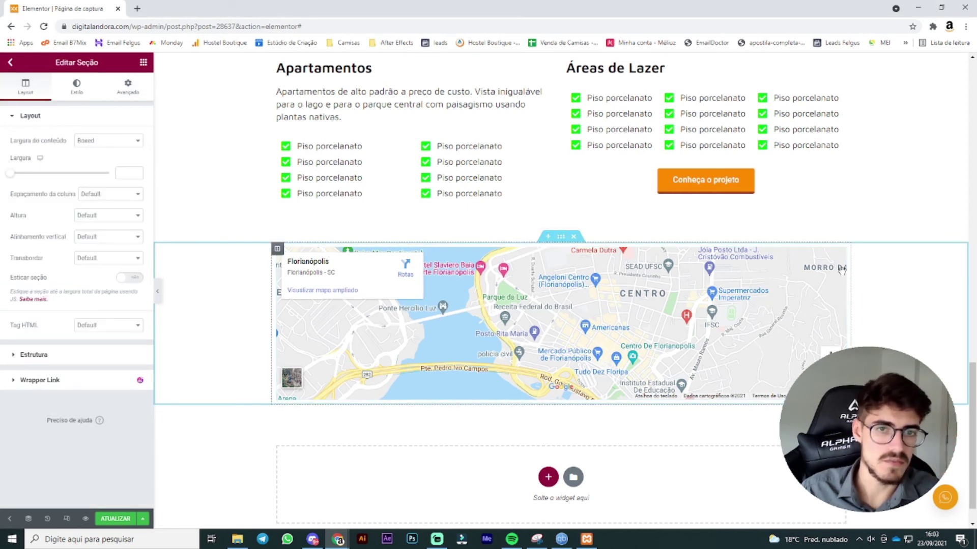
click(101, 142)
click(94, 155)
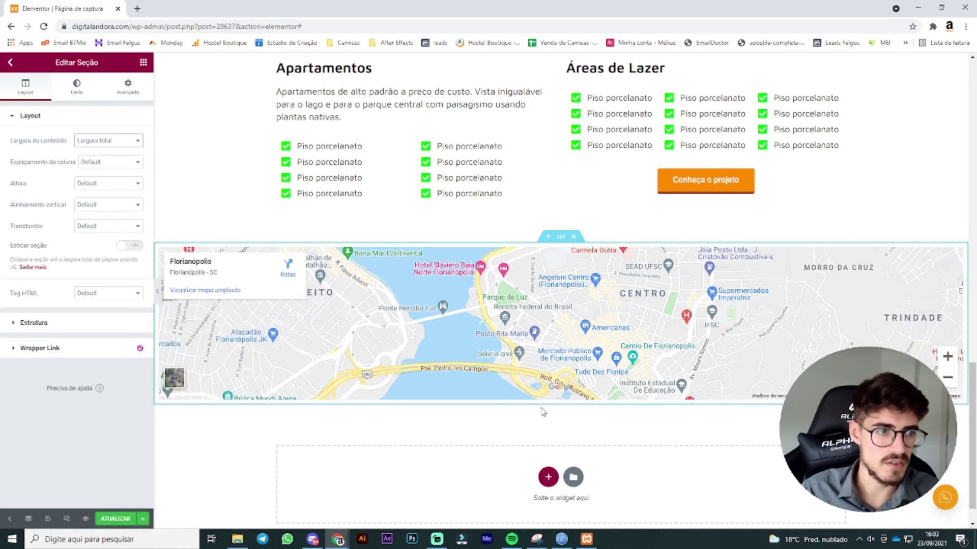
click(122, 92)
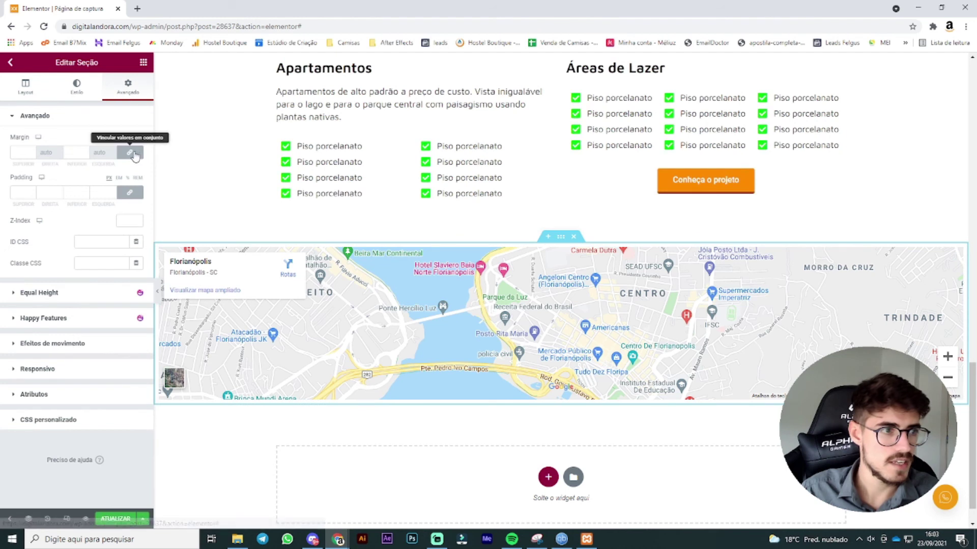
click(123, 198)
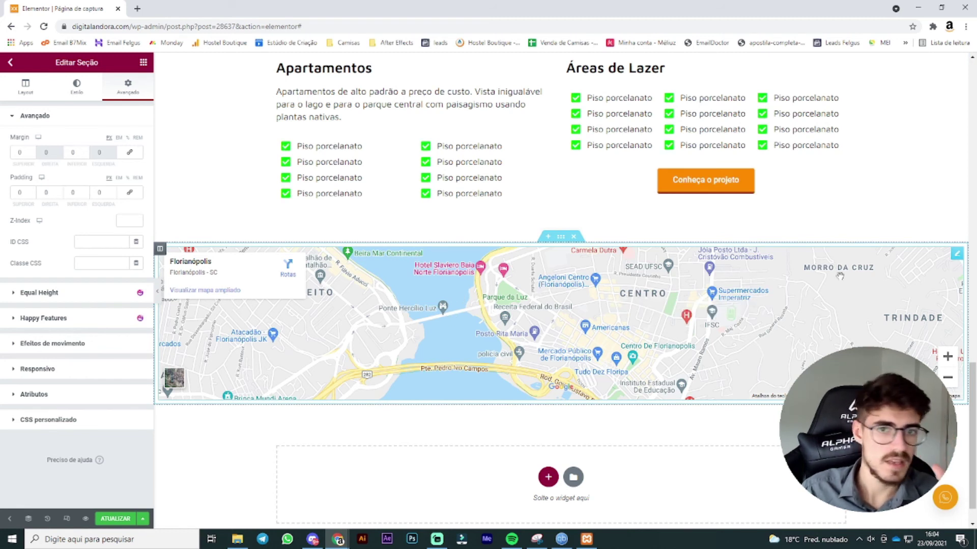
Step: Review the Google Maps widget's content, style and advanced settings
click(957, 254)
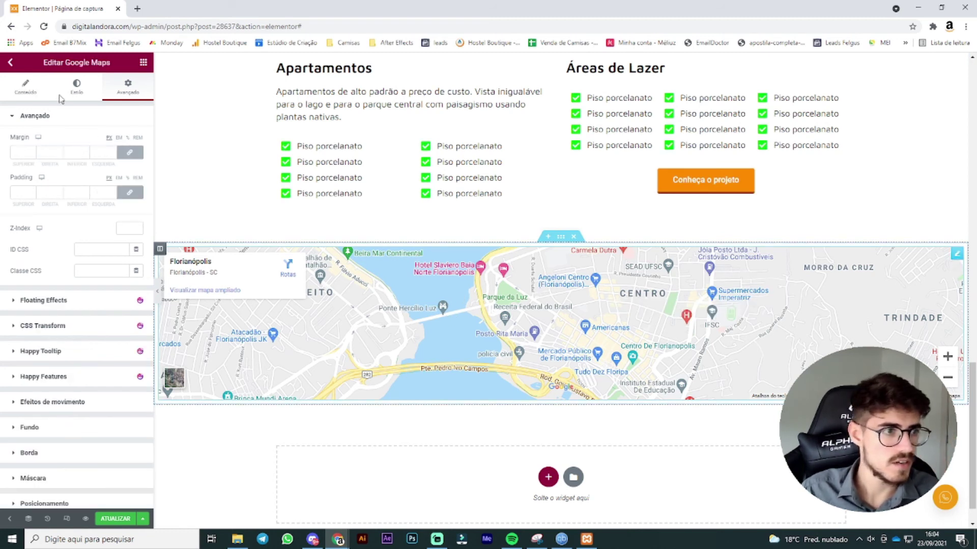
click(31, 90)
click(76, 253)
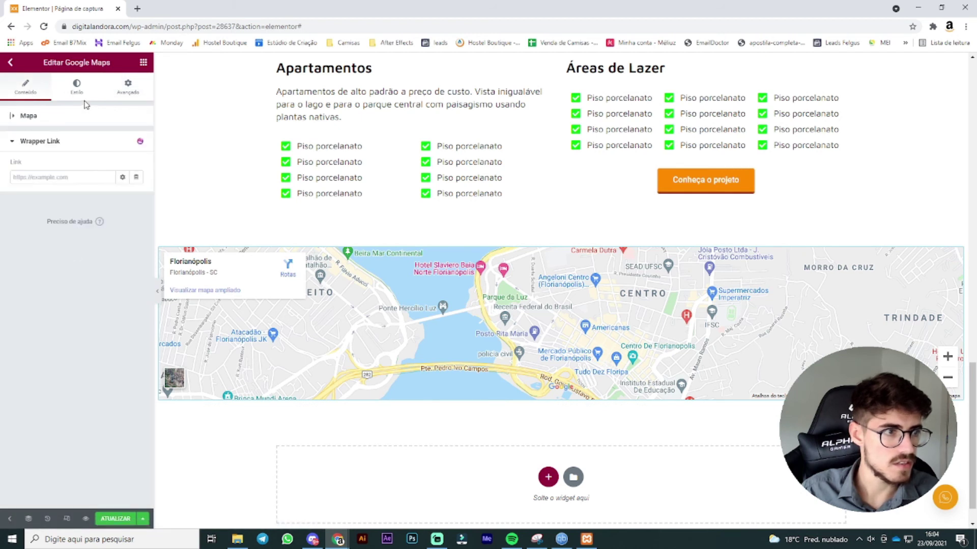
click(78, 89)
click(128, 87)
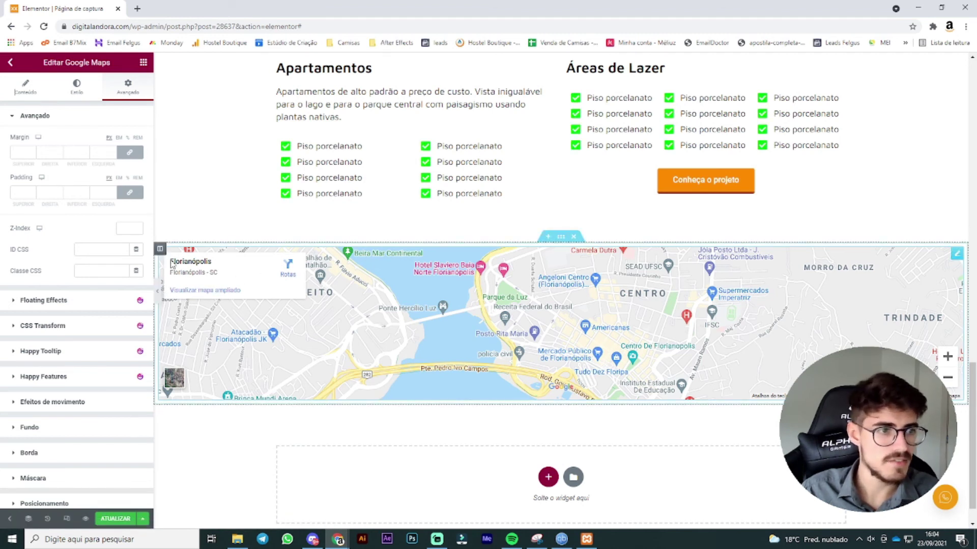
click(160, 249)
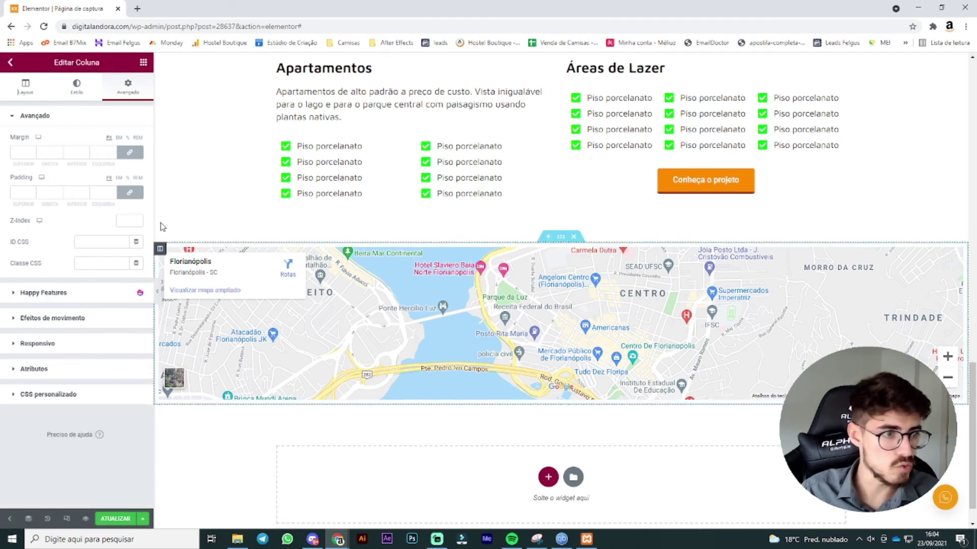
Step: Set the padding of the column holding the map to 0
click(59, 194)
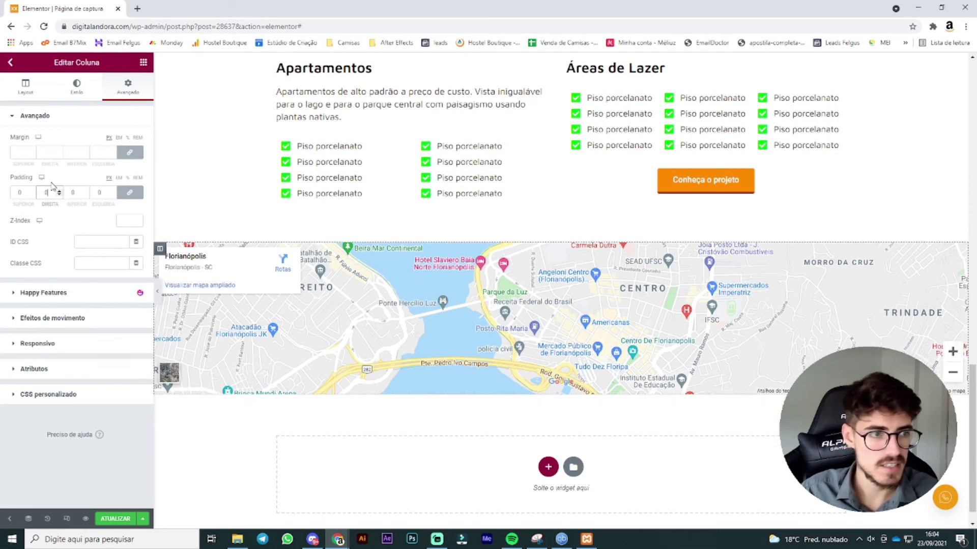
scroll(721, 356, down, 1)
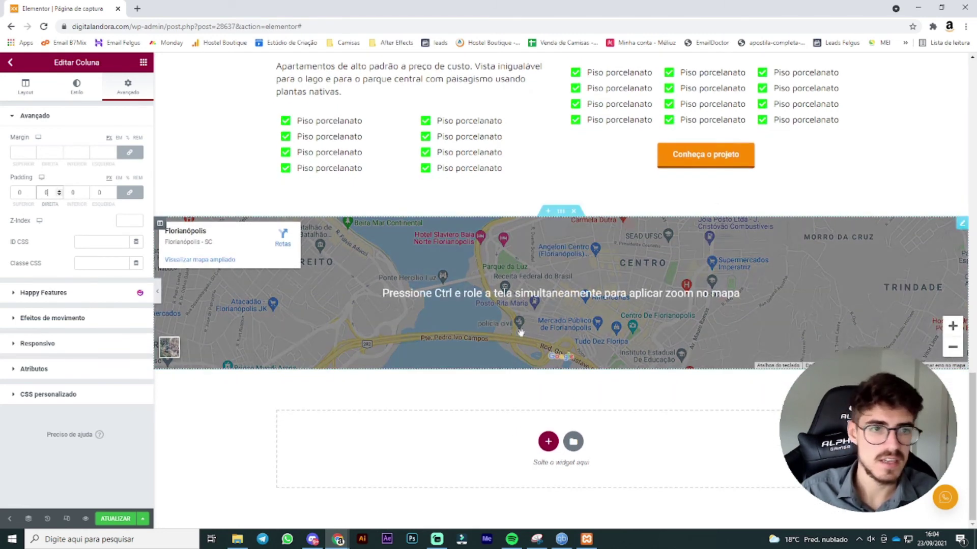
click(90, 87)
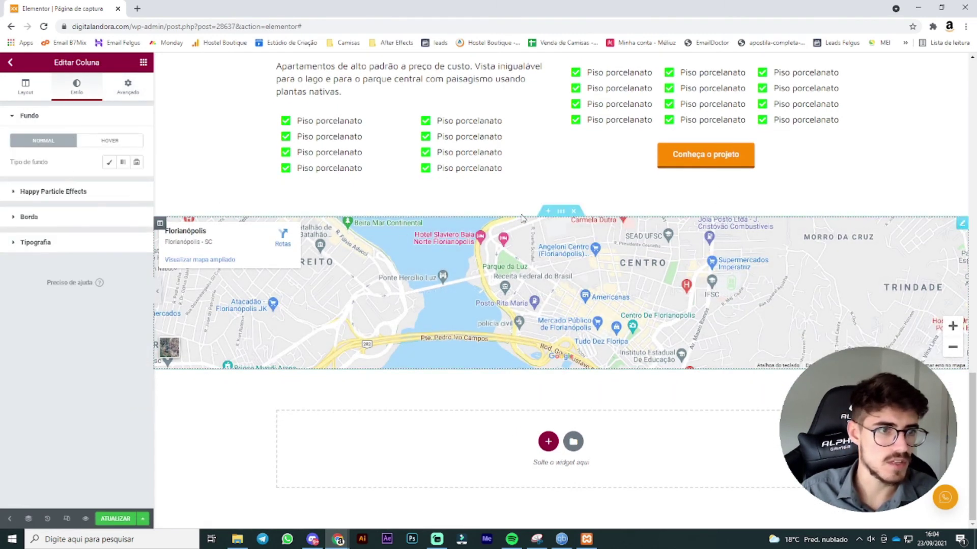
click(962, 223)
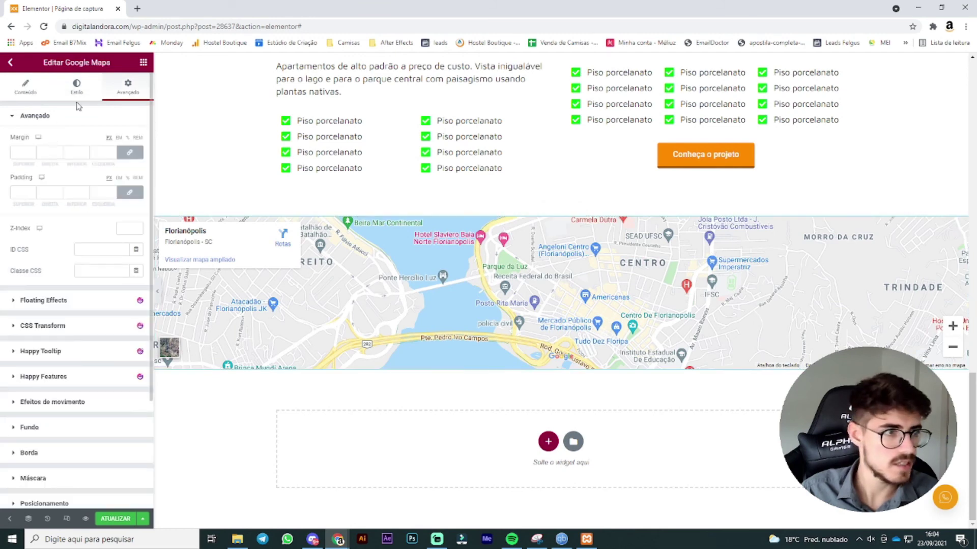
Step: Raise the Google Map's height to 428 and add a new section beneath it
click(76, 86)
click(38, 91)
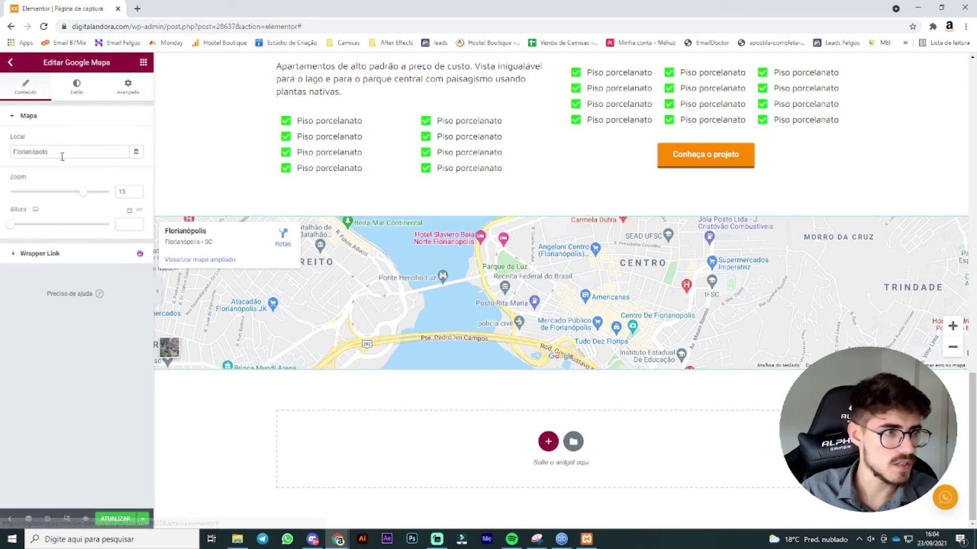
drag(13, 230, 37, 225)
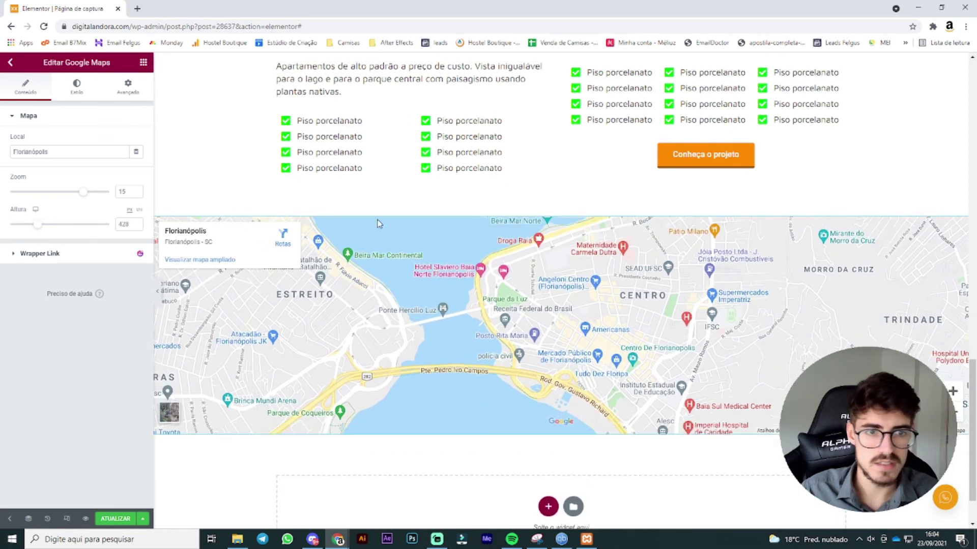
scroll(835, 231, down, 1)
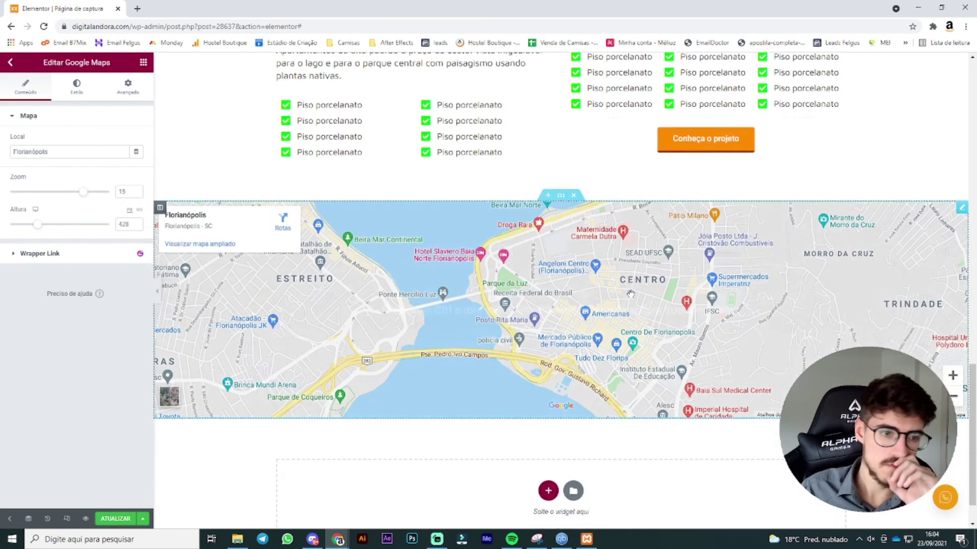
click(548, 441)
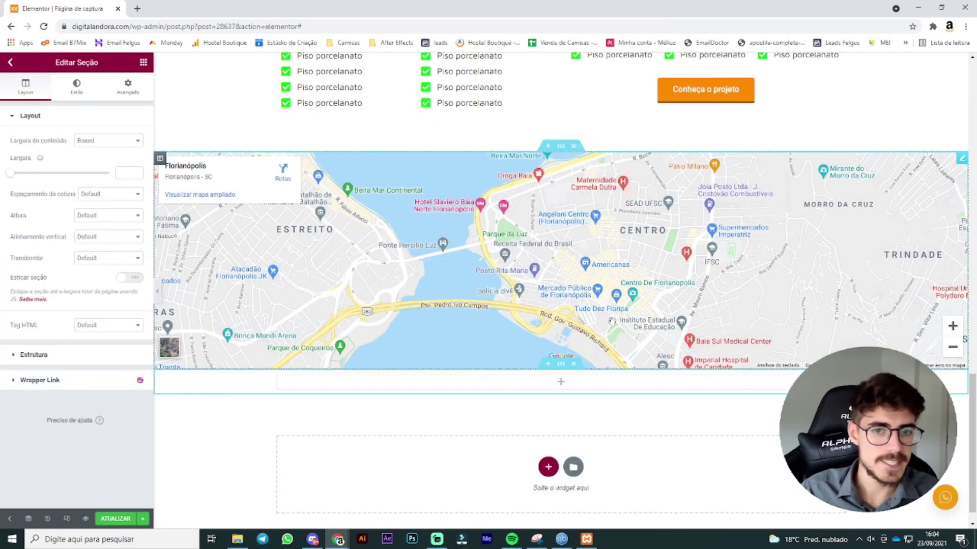
Step: Give the new section a classic background image using the building photo
click(84, 93)
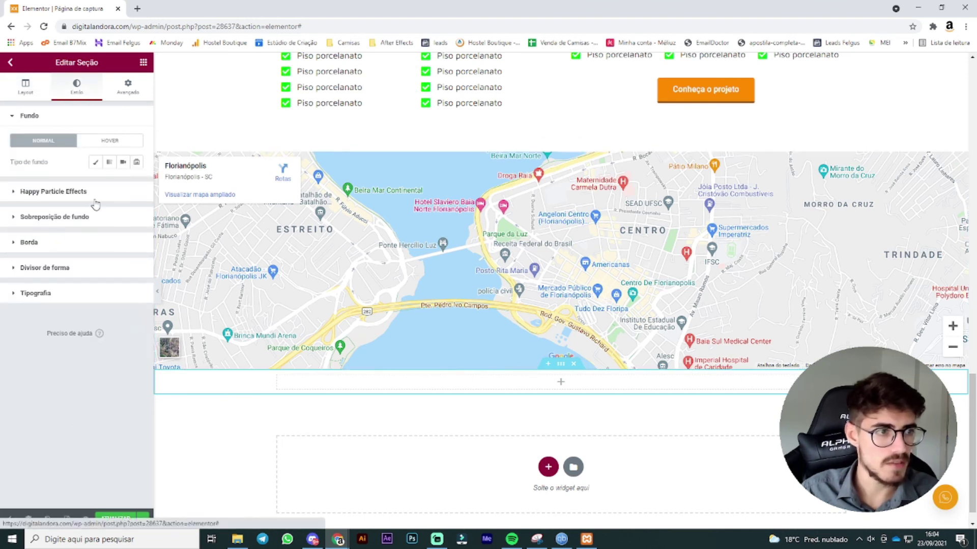
click(95, 161)
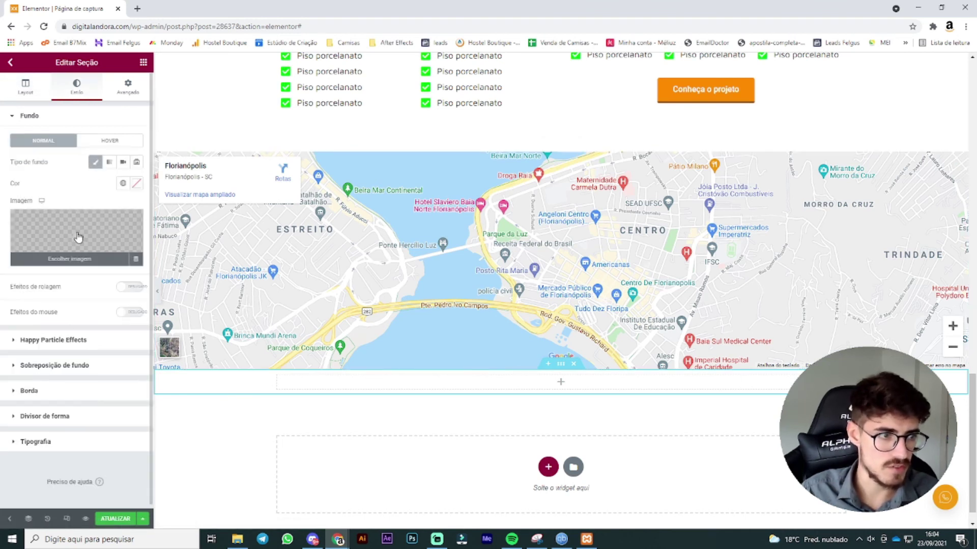
click(79, 235)
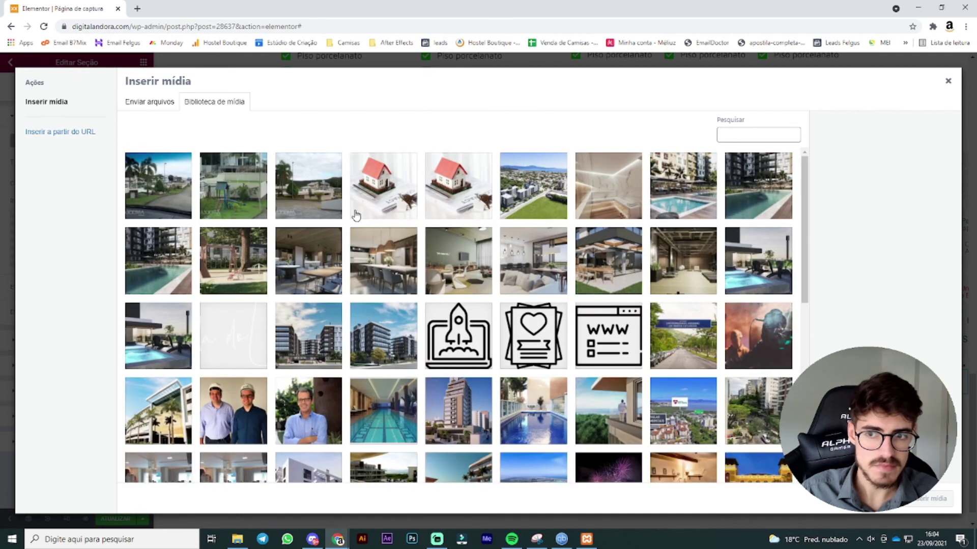
click(381, 340)
click(931, 499)
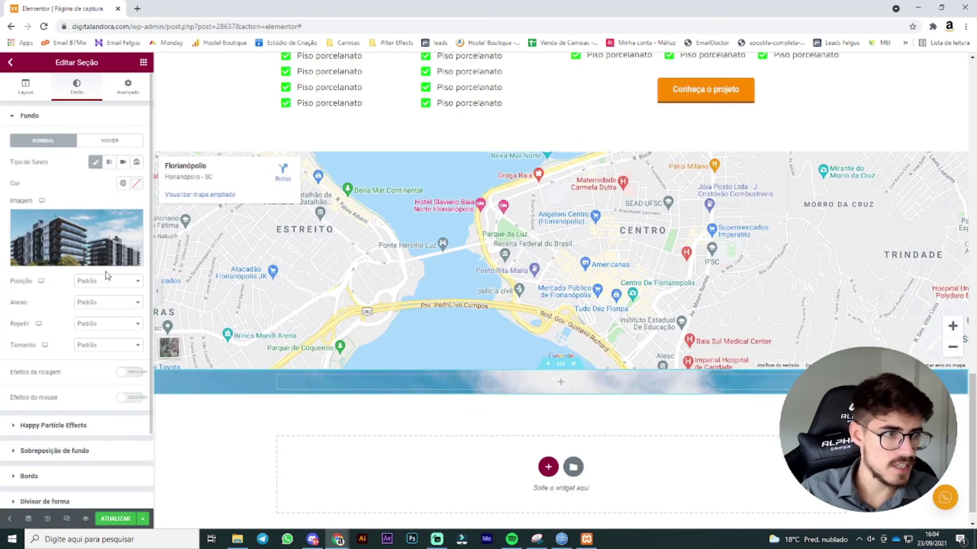
Step: Set the background image to Não repetir with Preenchimento completo size
click(31, 86)
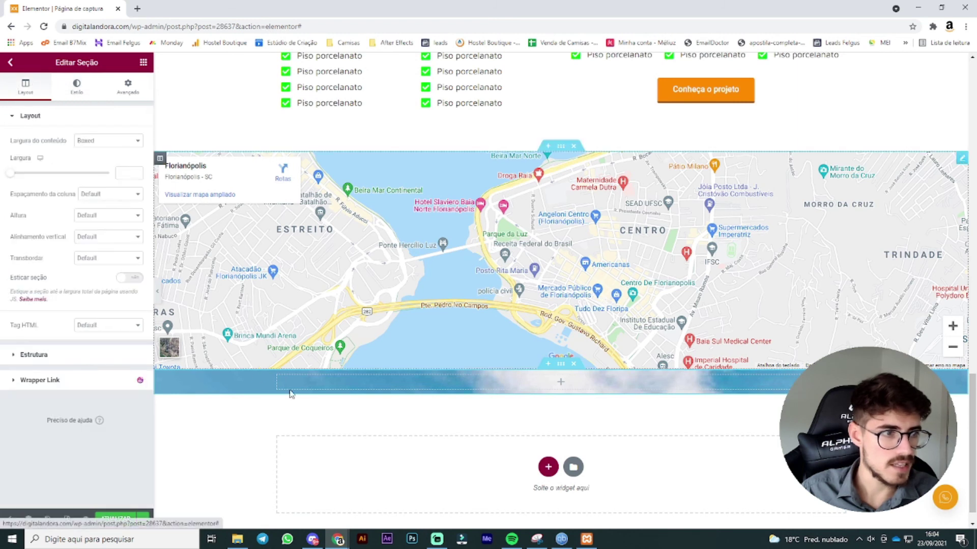
click(77, 87)
click(103, 325)
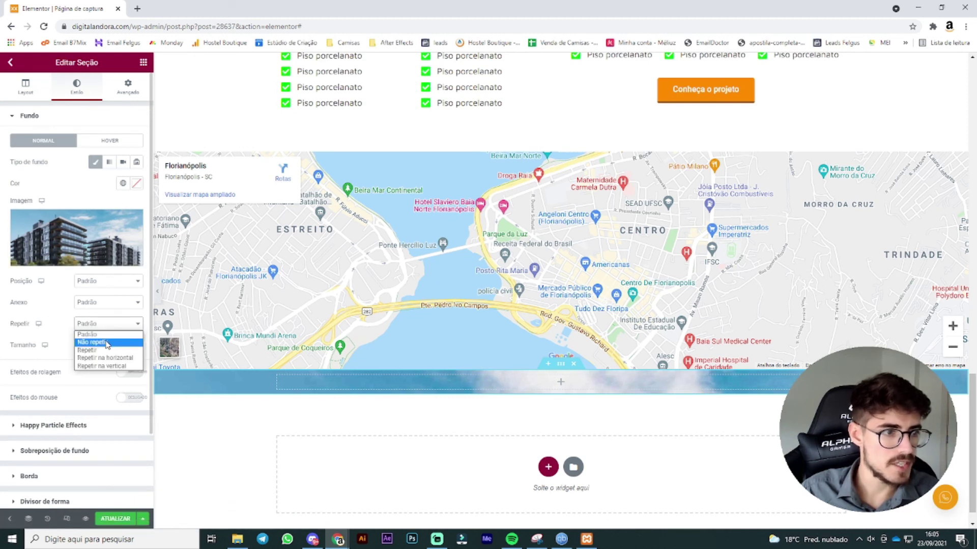
click(107, 345)
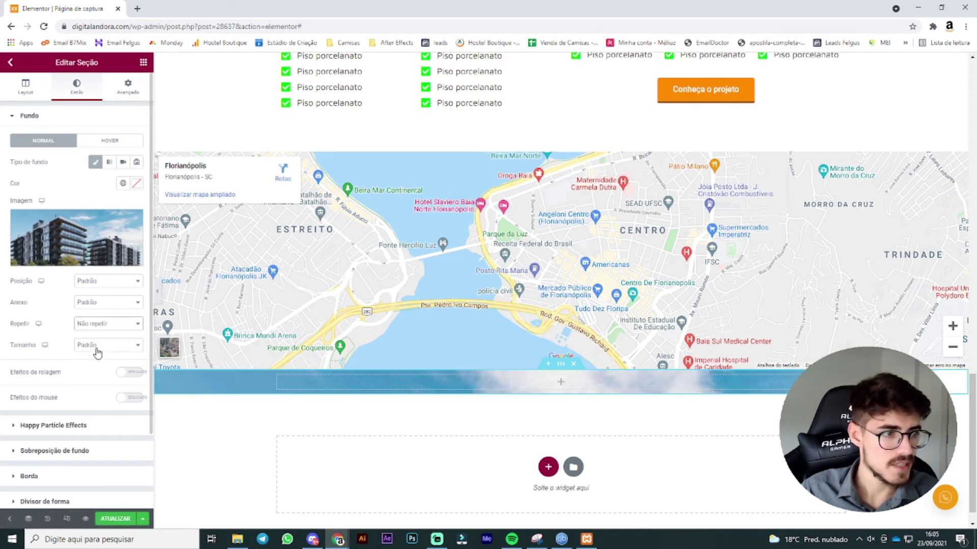
click(97, 351)
click(105, 375)
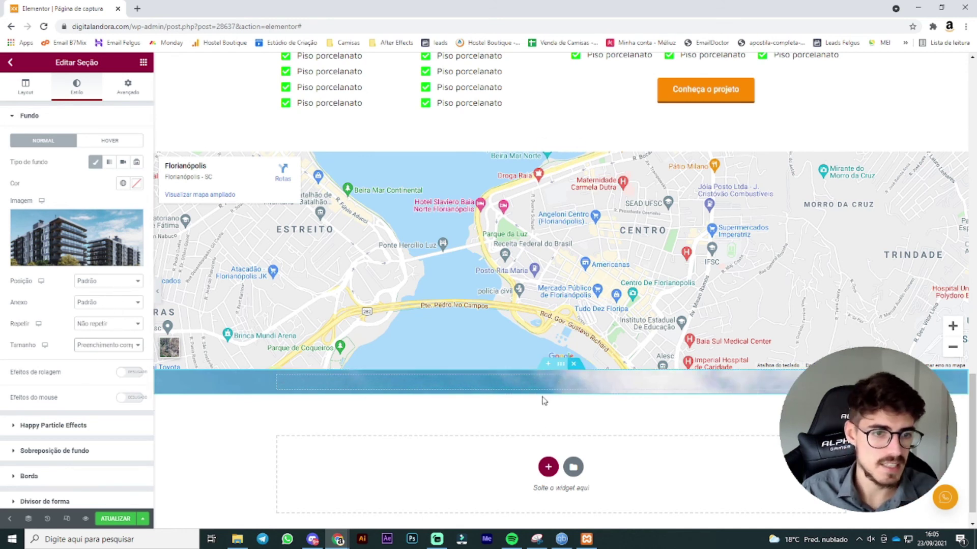
click(25, 86)
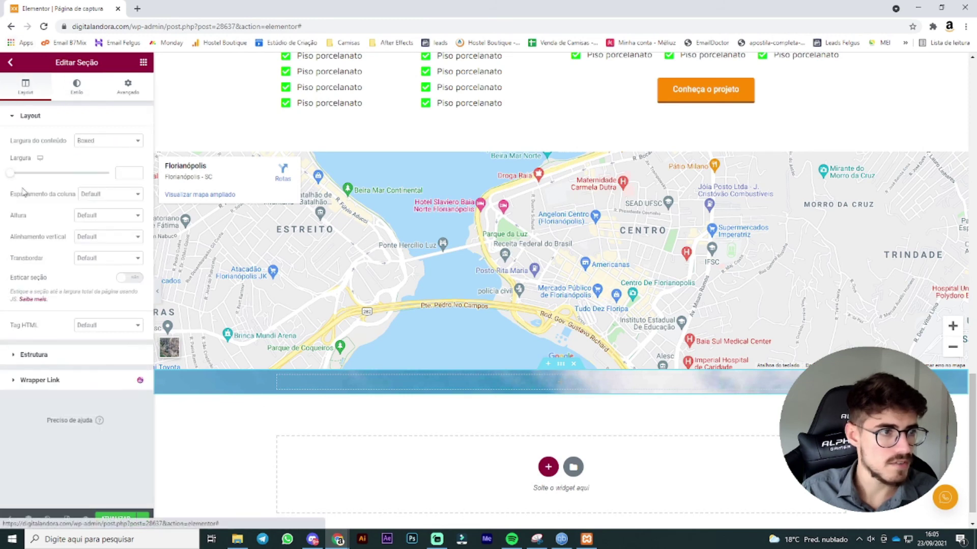
Step: Give the building section a 202 minimum height and add a second column
click(100, 216)
click(116, 244)
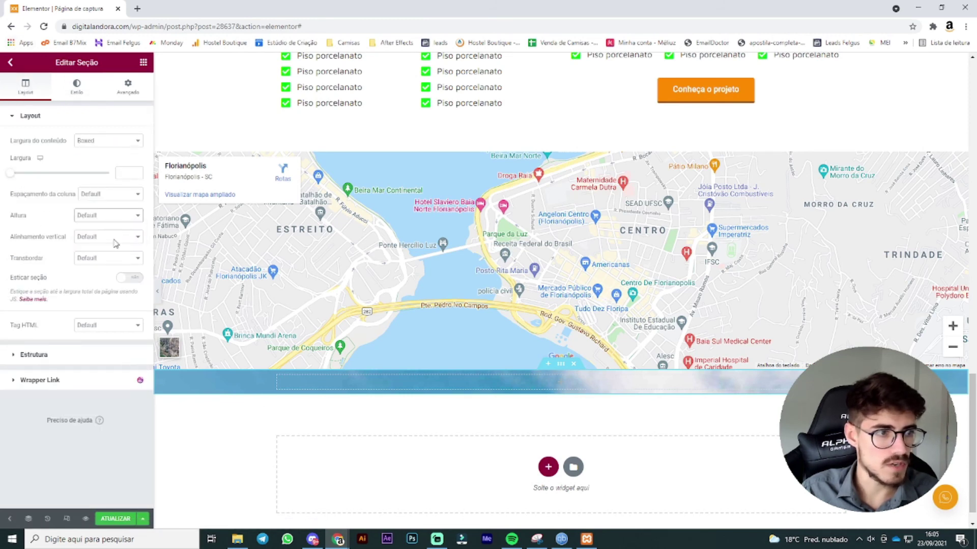
scroll(453, 300, down, 2)
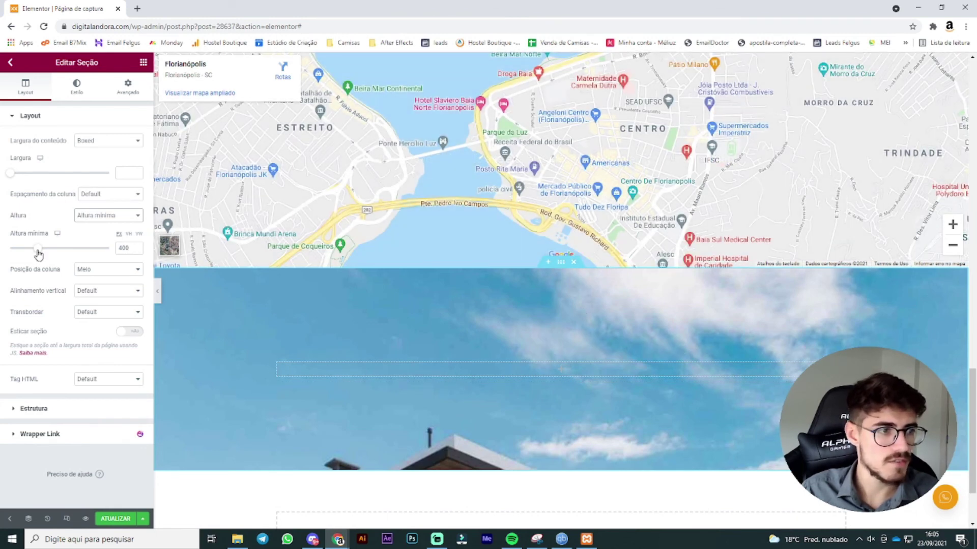
drag(38, 254, 29, 248)
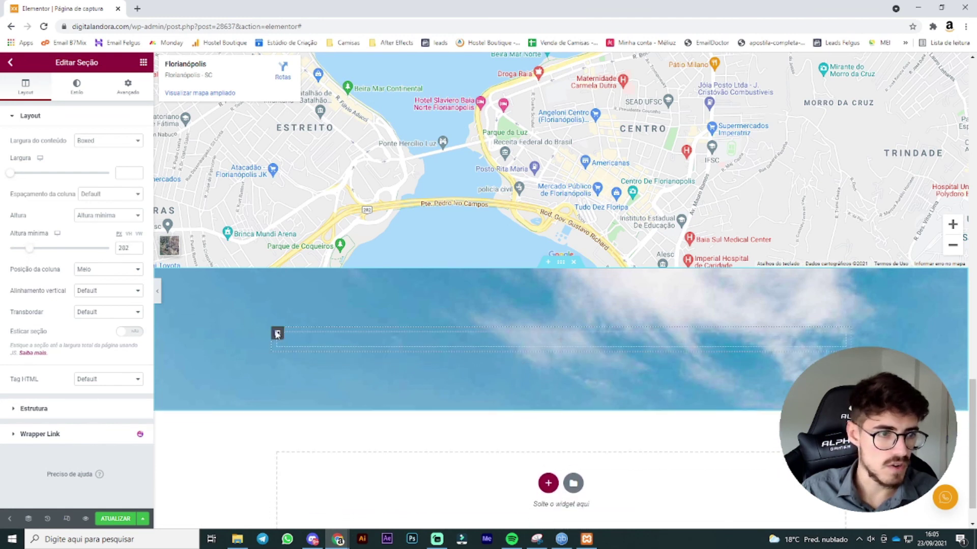
right_click(277, 333)
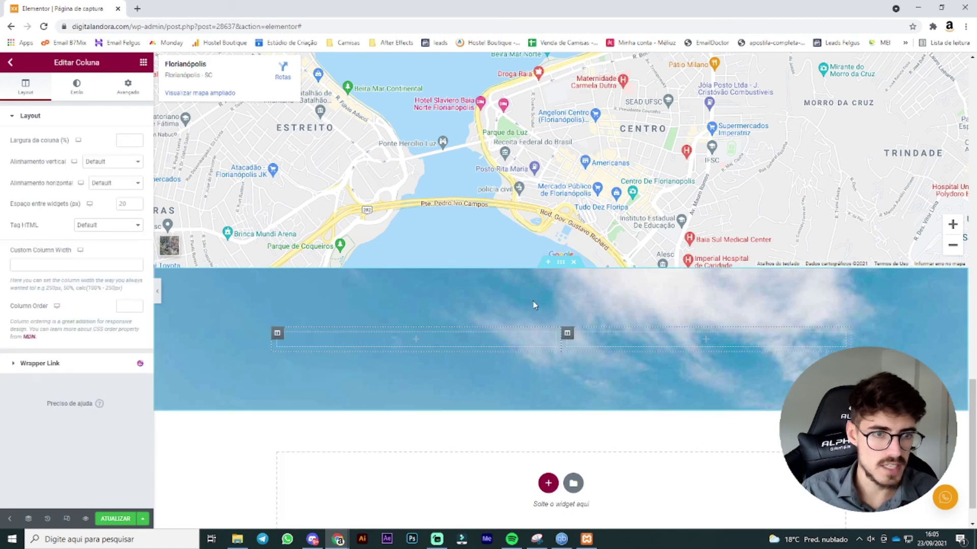
Step: Position the section's background image at Centro direito
click(561, 265)
click(76, 86)
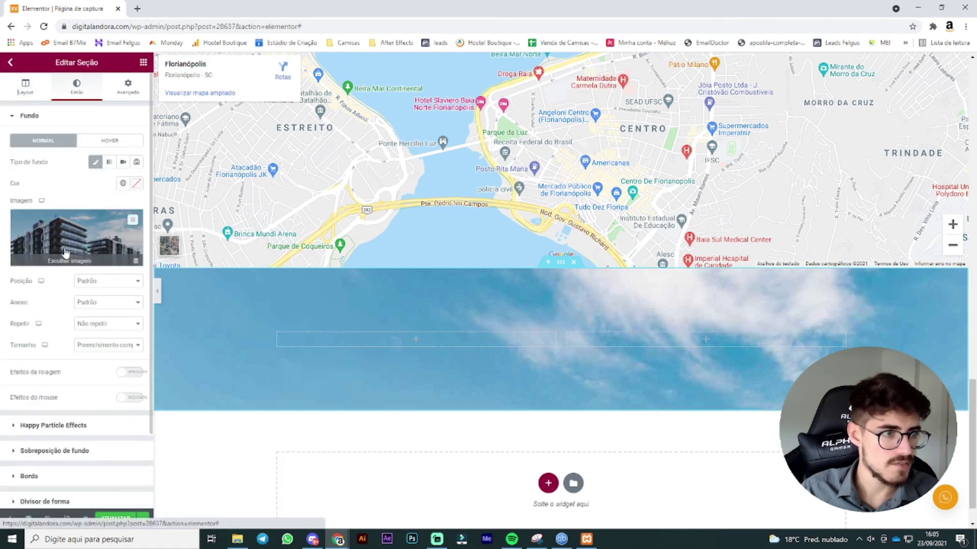
click(96, 282)
click(102, 301)
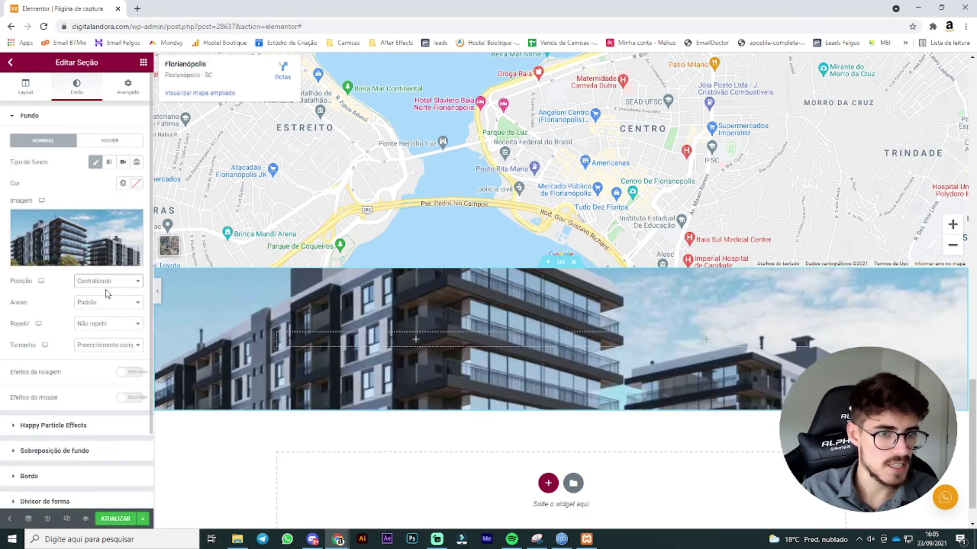
click(108, 280)
click(115, 347)
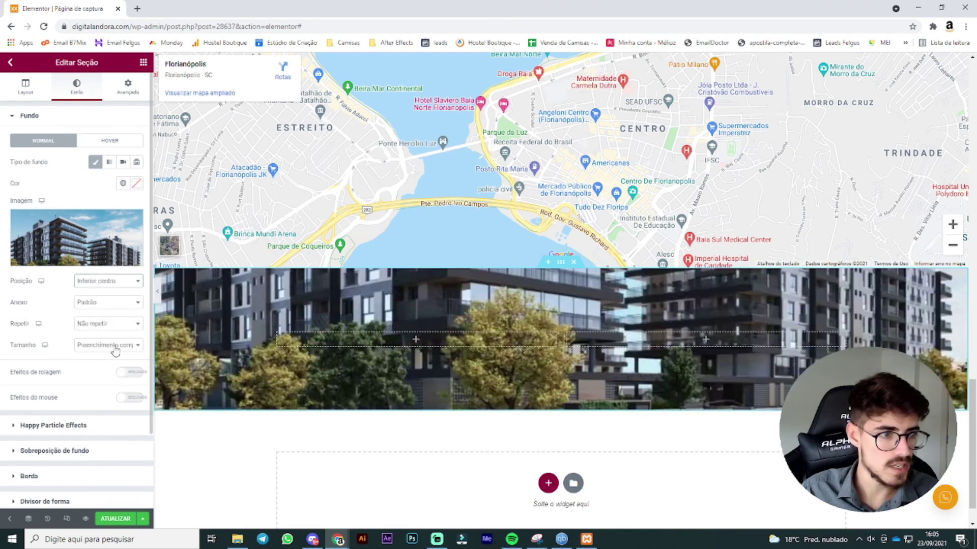
click(121, 283)
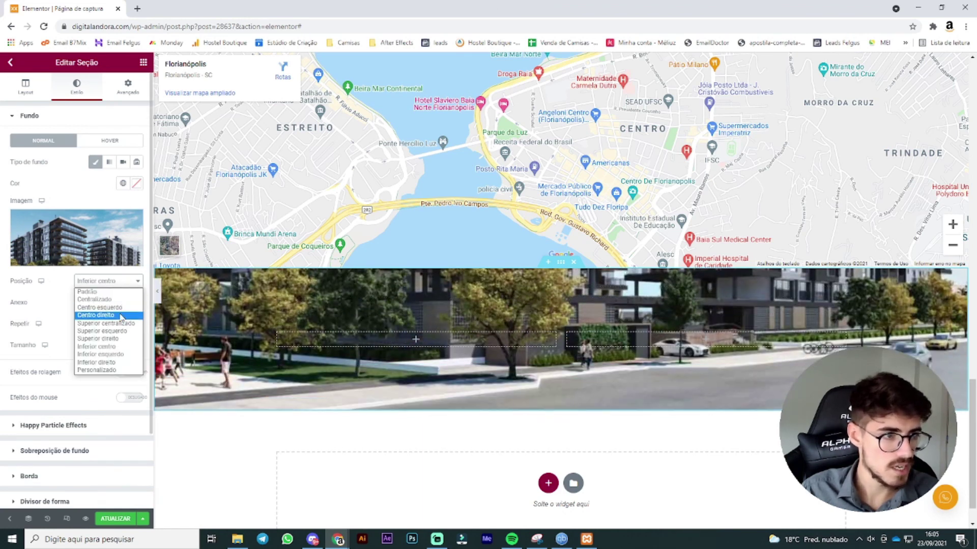
click(117, 315)
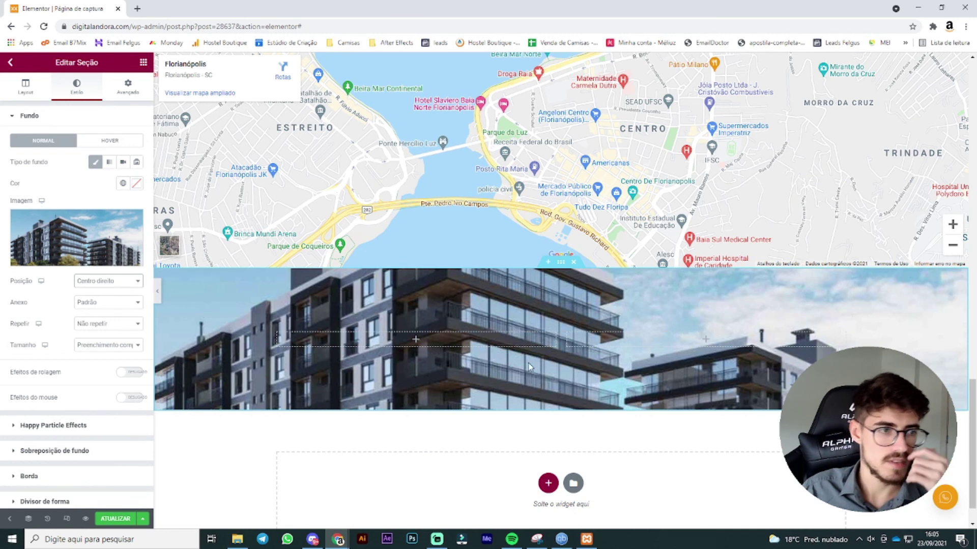
click(85, 451)
Step: Apply a gradient overlay with both colours #000000 at 0.87 opacity
click(136, 213)
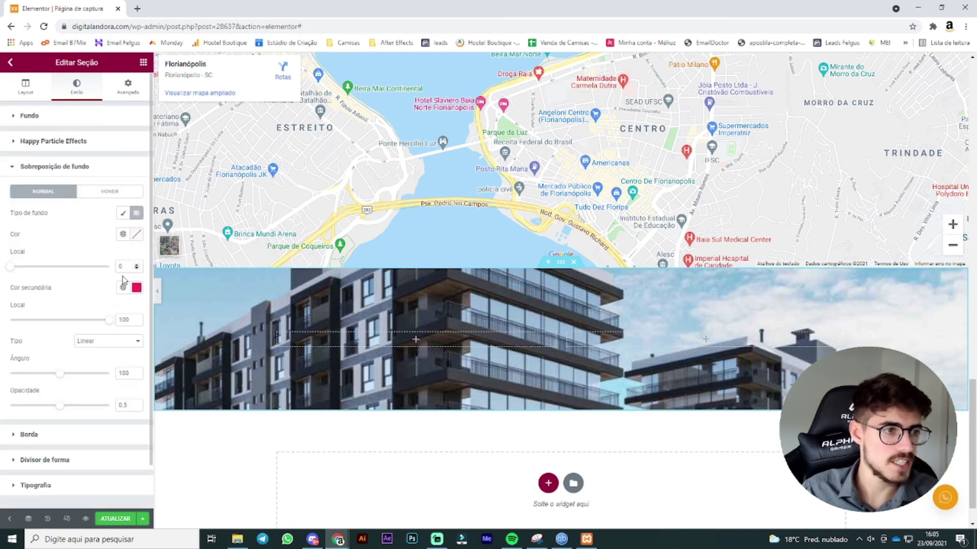
click(136, 234)
drag(82, 295, 2, 366)
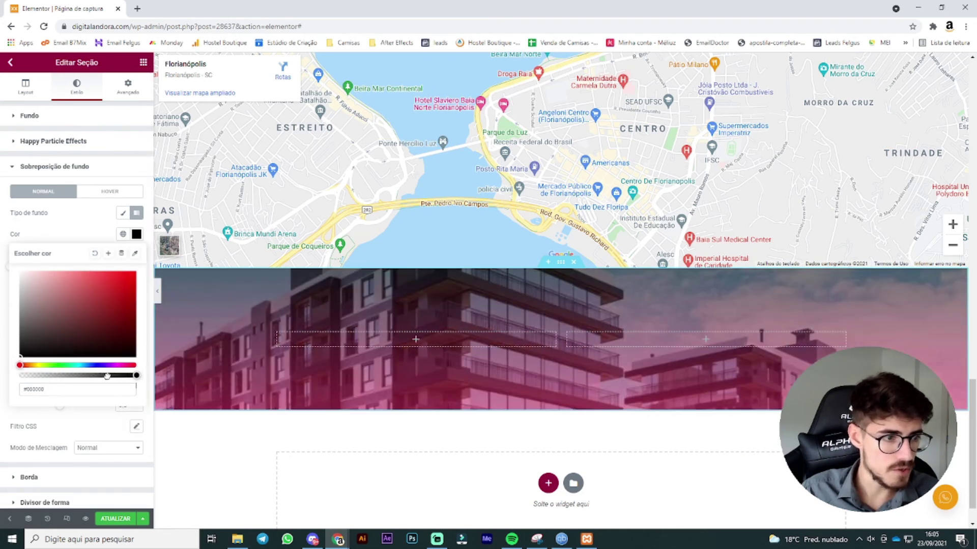
drag(107, 376, 1, 448)
click(77, 236)
click(136, 288)
click(84, 253)
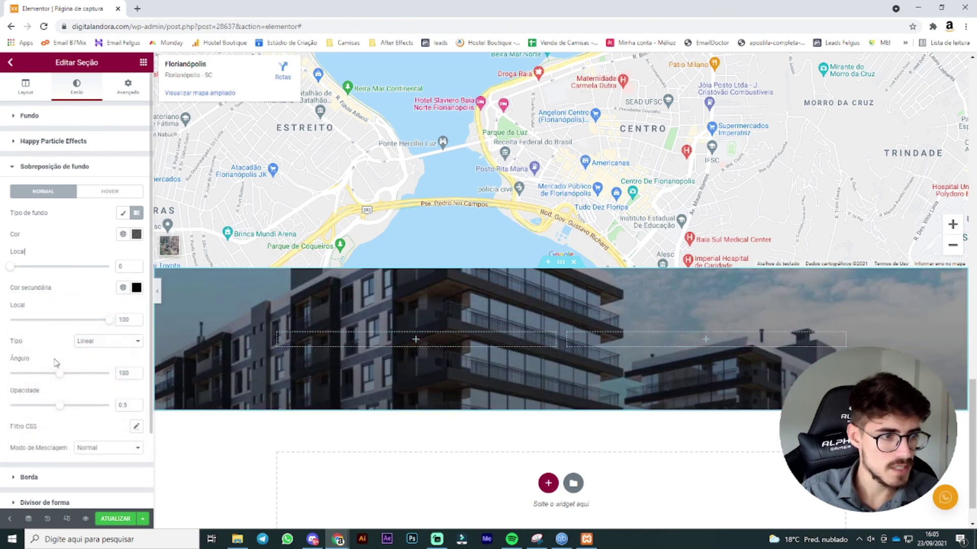
drag(65, 406, 98, 406)
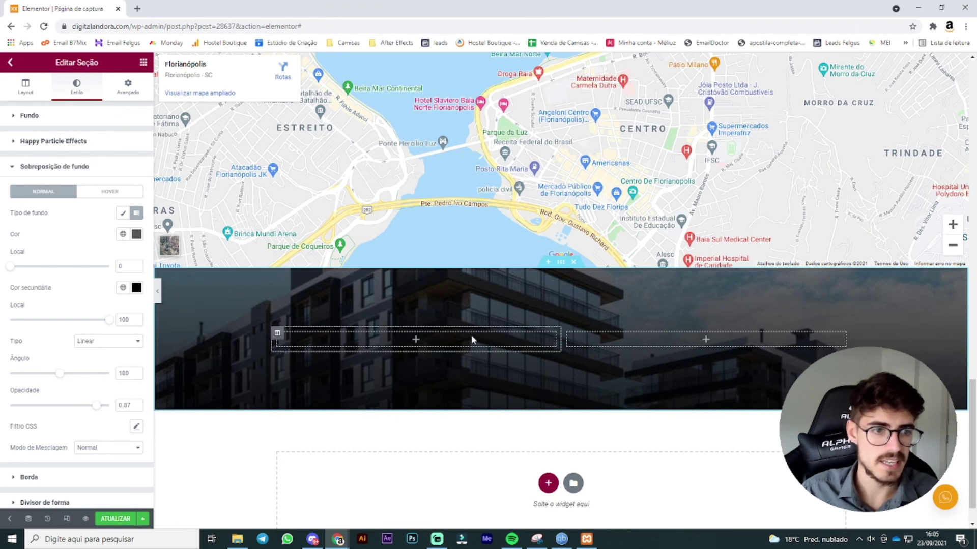
click(143, 62)
scroll(509, 204, up, 15)
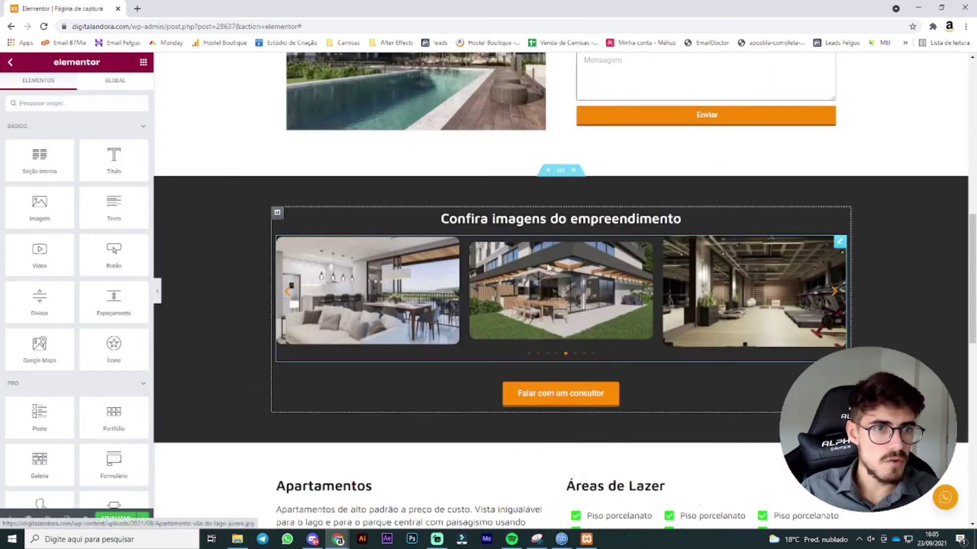
Step: Copy the Vila do Lago logo from the hero and paste it into the left column
right_click(577, 150)
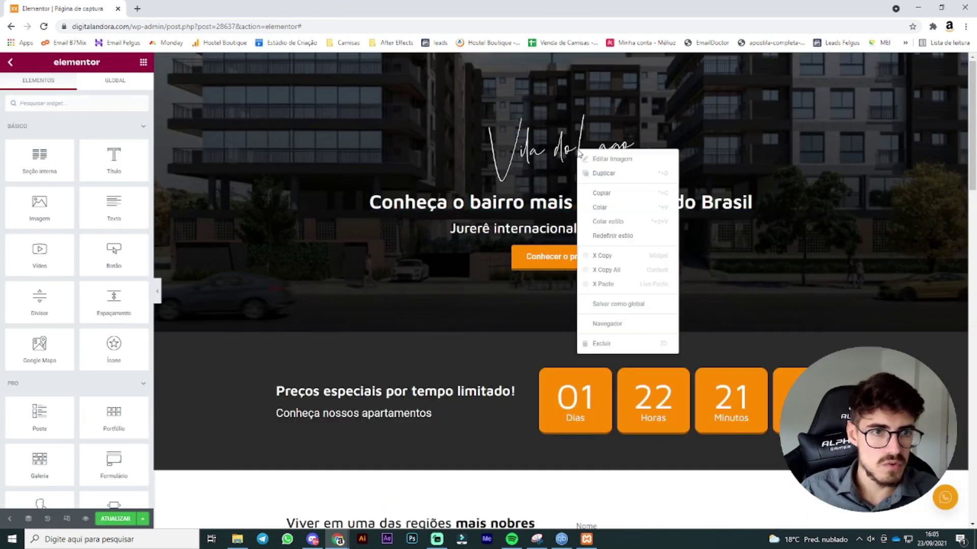
click(620, 195)
scroll(559, 305, down, 20)
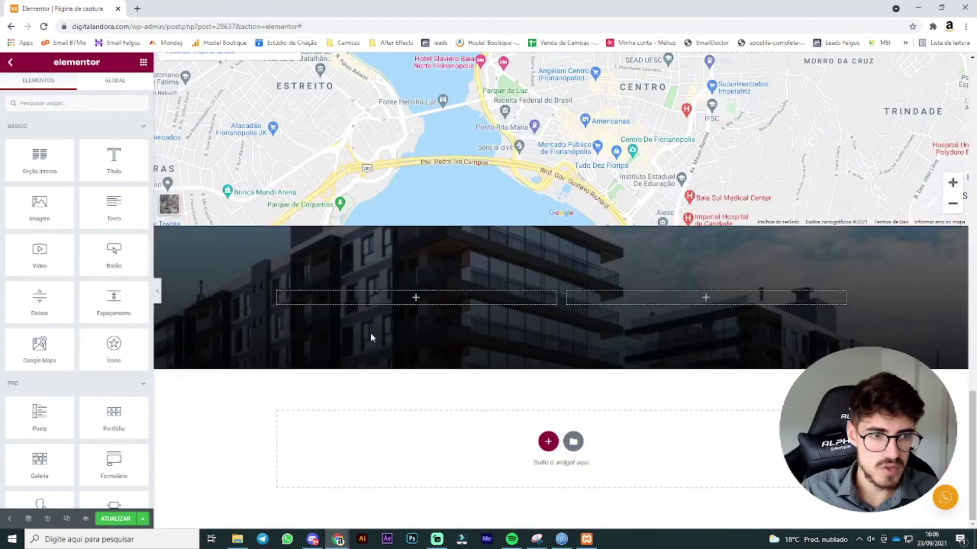
right_click(409, 297)
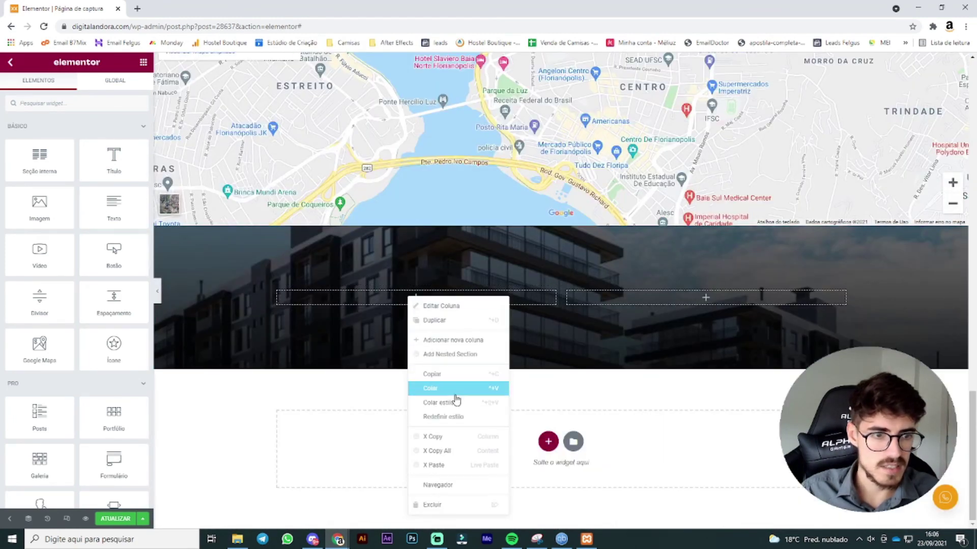
key(ctrl+v)
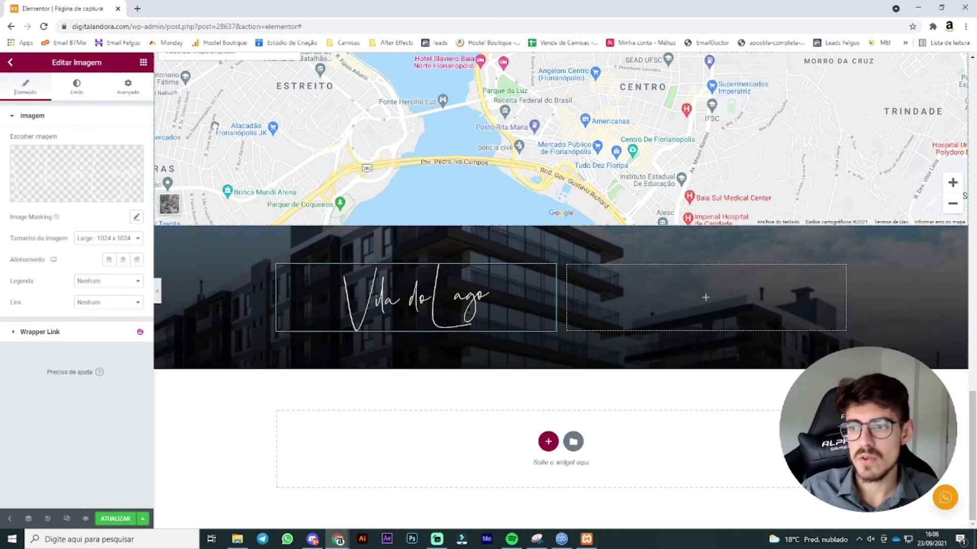
Step: Search widgets for 'lista' and place a Lista de ícones in the right column
click(144, 62)
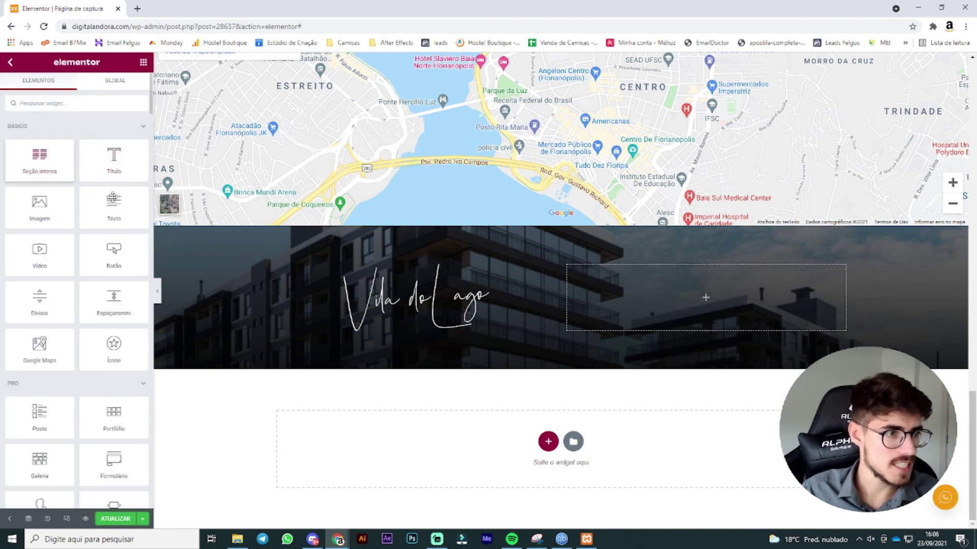
click(77, 99)
text(lista)
drag(71, 137, 714, 298)
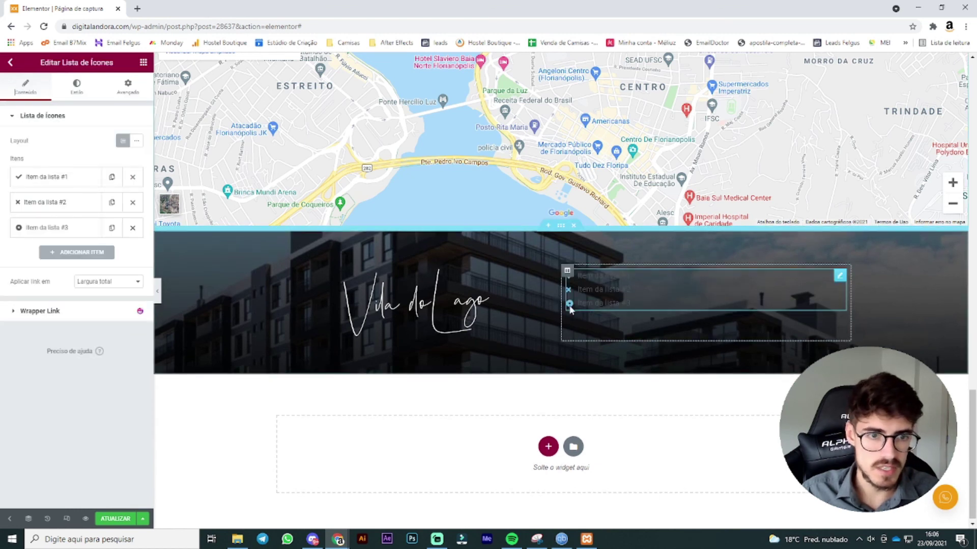
Step: Vertically centre the right column's content
click(567, 271)
click(120, 161)
click(97, 194)
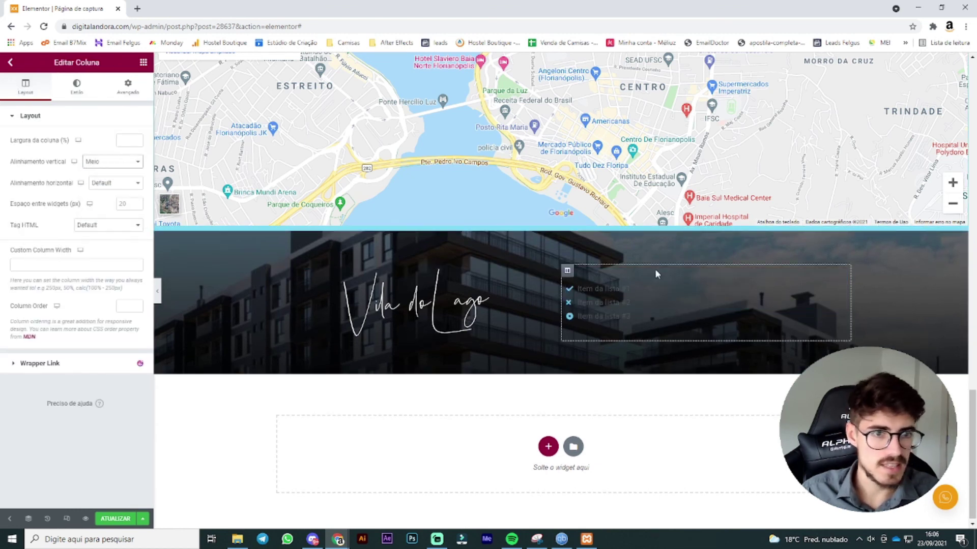
Step: Remove the icons from all three icon-list items
click(661, 300)
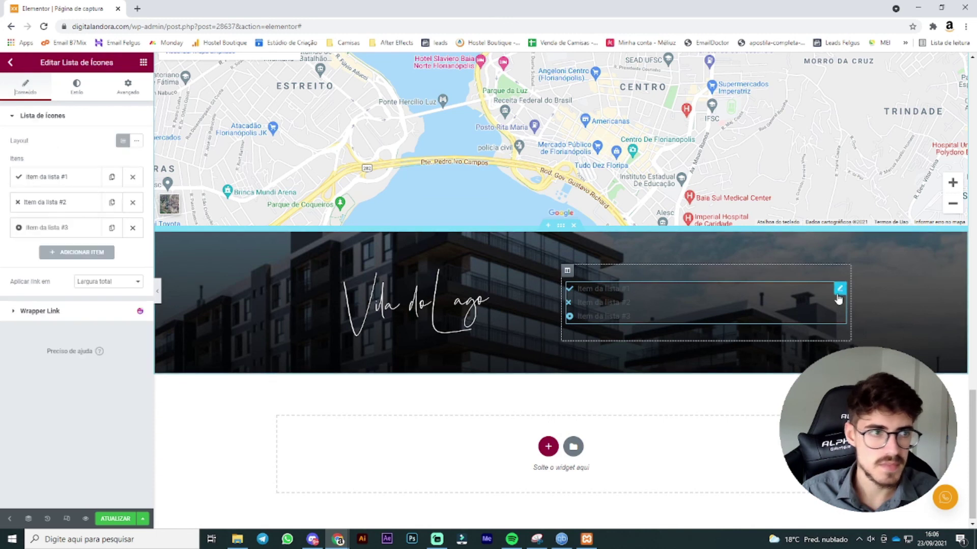
click(79, 188)
click(133, 253)
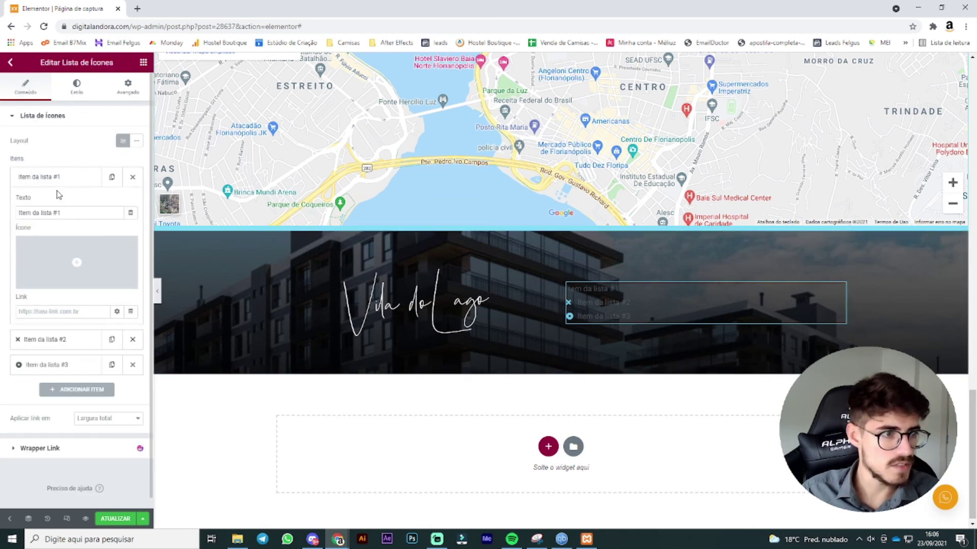
click(64, 183)
click(73, 203)
click(131, 242)
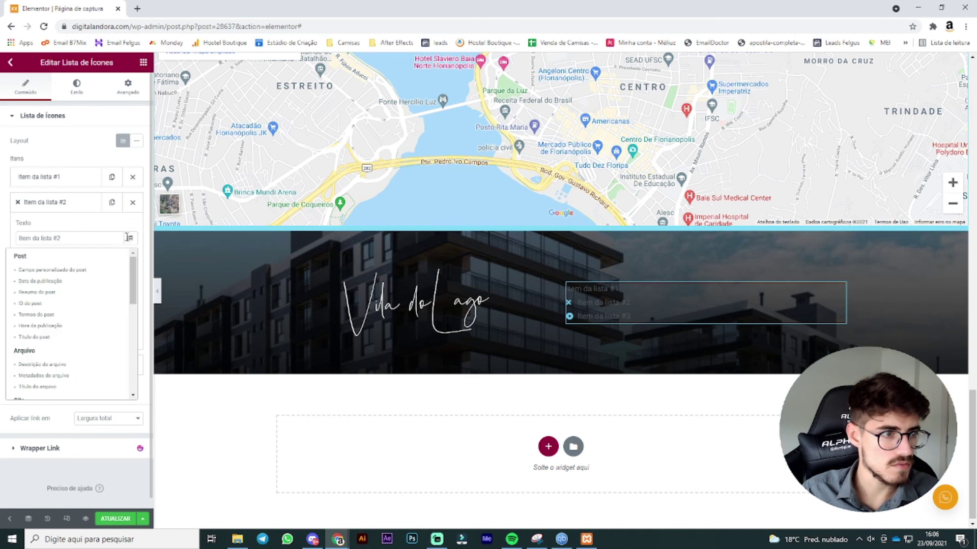
click(130, 240)
click(129, 275)
click(60, 203)
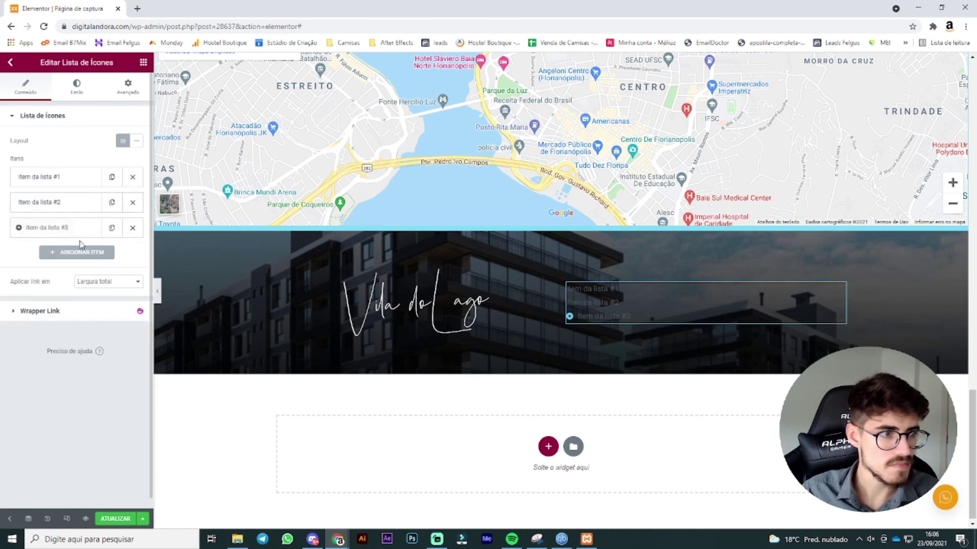
click(77, 229)
click(129, 298)
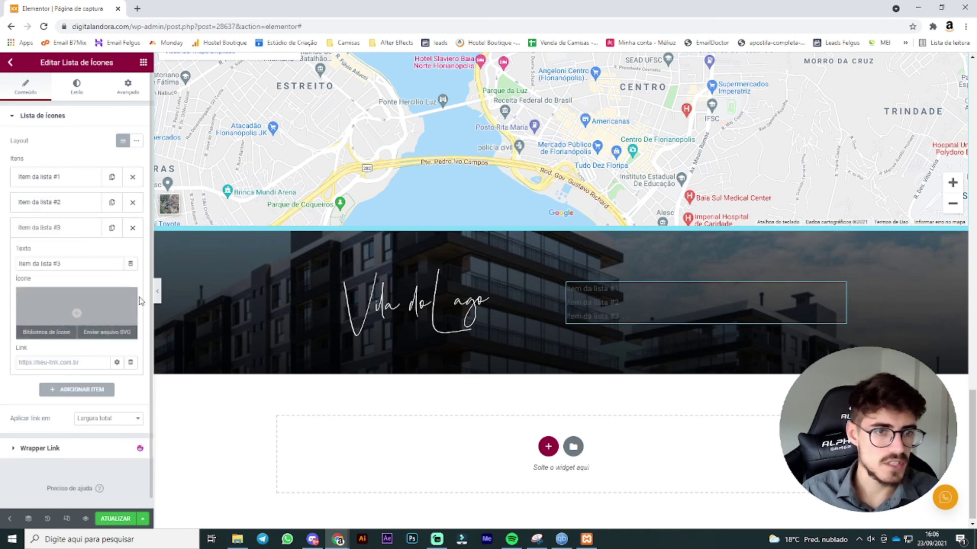
Step: Style the list text white in Maven Pro at size 20
click(76, 86)
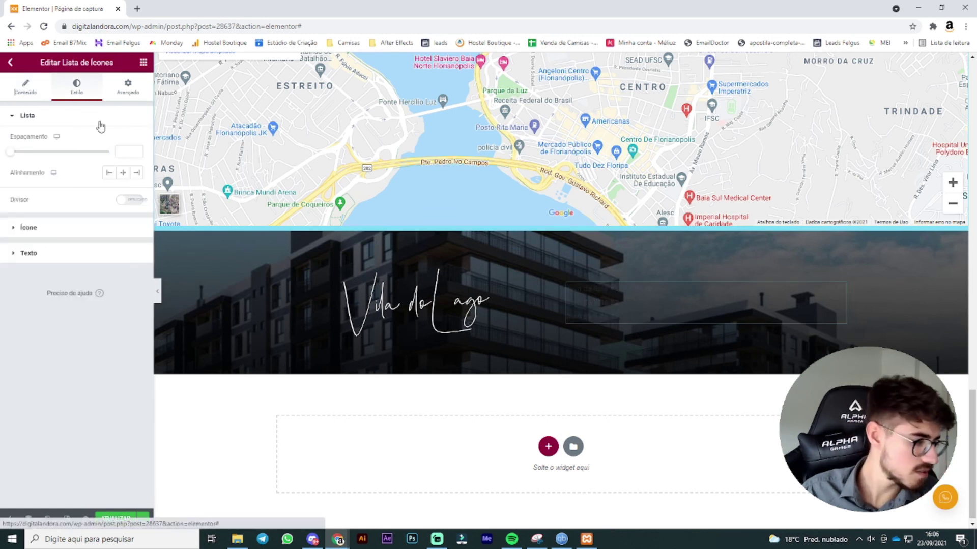
click(67, 254)
click(136, 192)
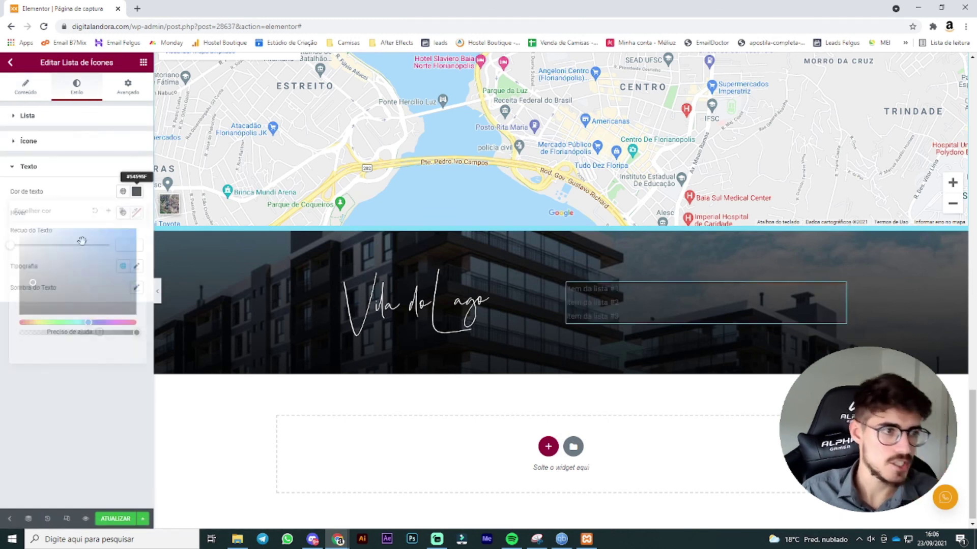
drag(3, 221, 3, 170)
click(87, 432)
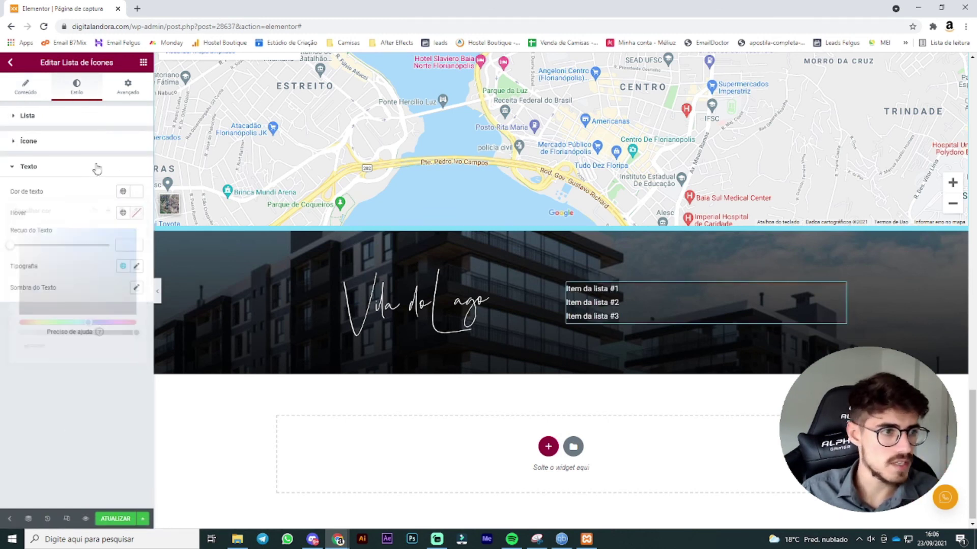
click(136, 266)
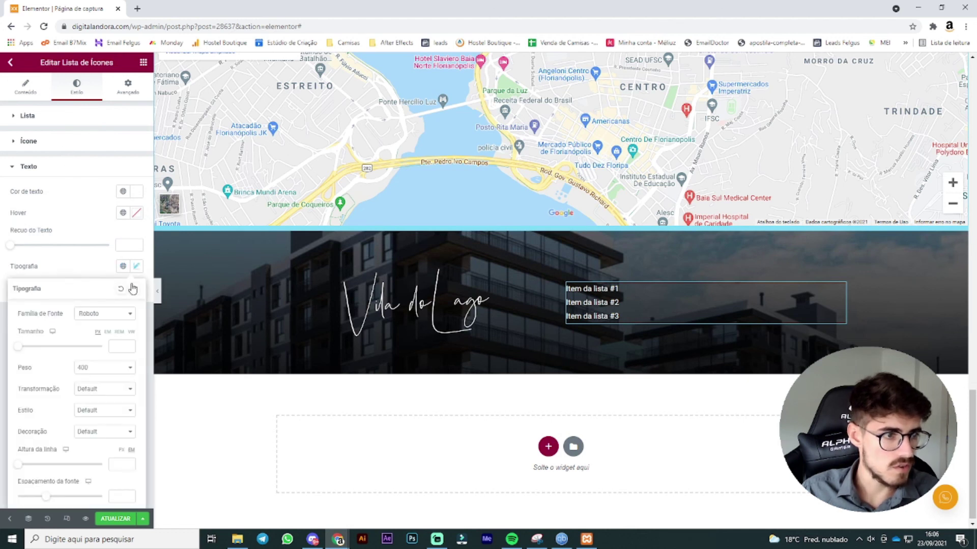
click(107, 314)
text(maven p)
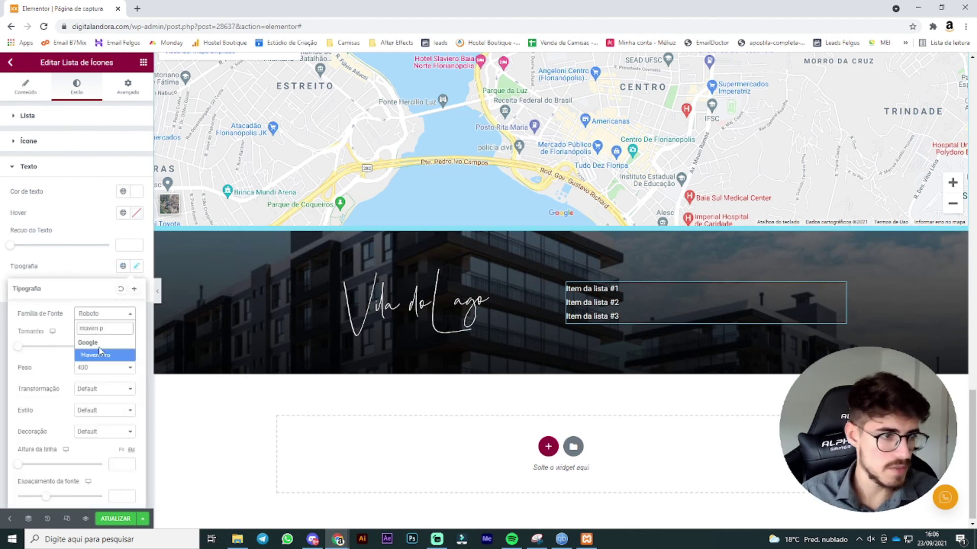
click(100, 353)
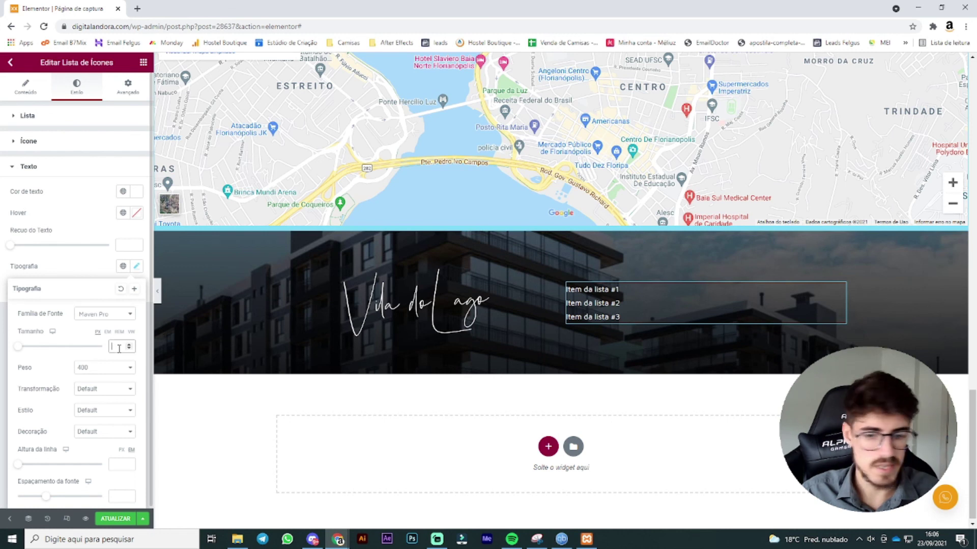
text(20)
click(840, 282)
Step: Paste the development's street address into the first list item
click(58, 178)
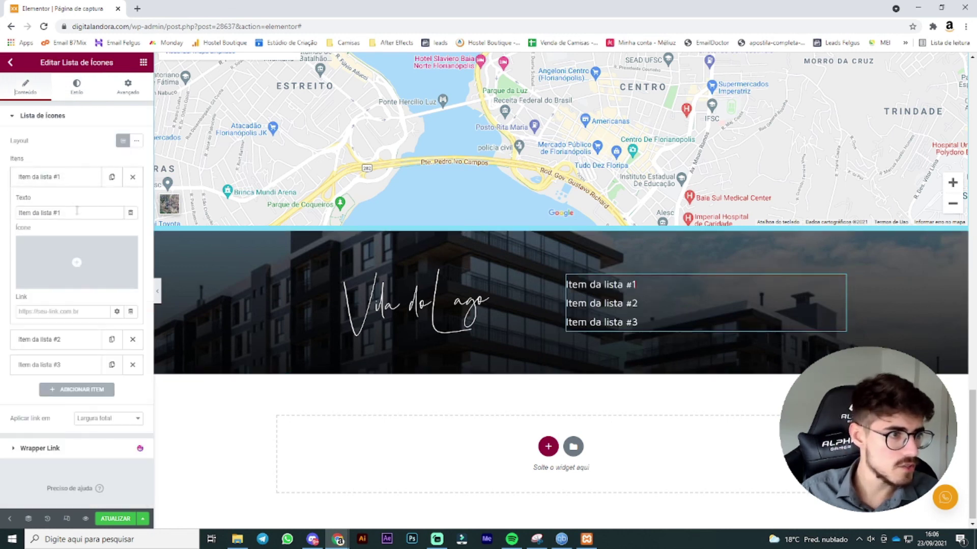
drag(83, 213, 2, 198)
text(Av. dos Salmões esquina com Av. dos Dourados)
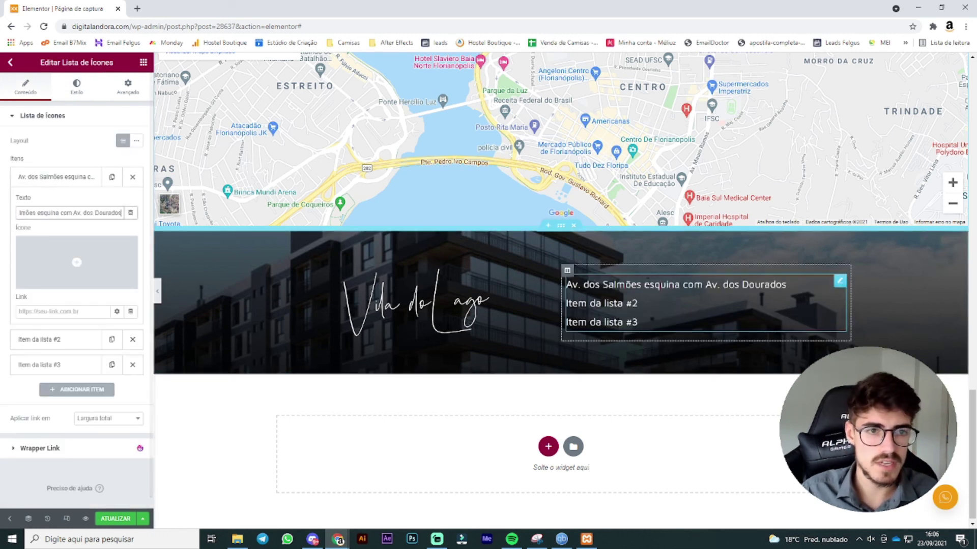
click(57, 180)
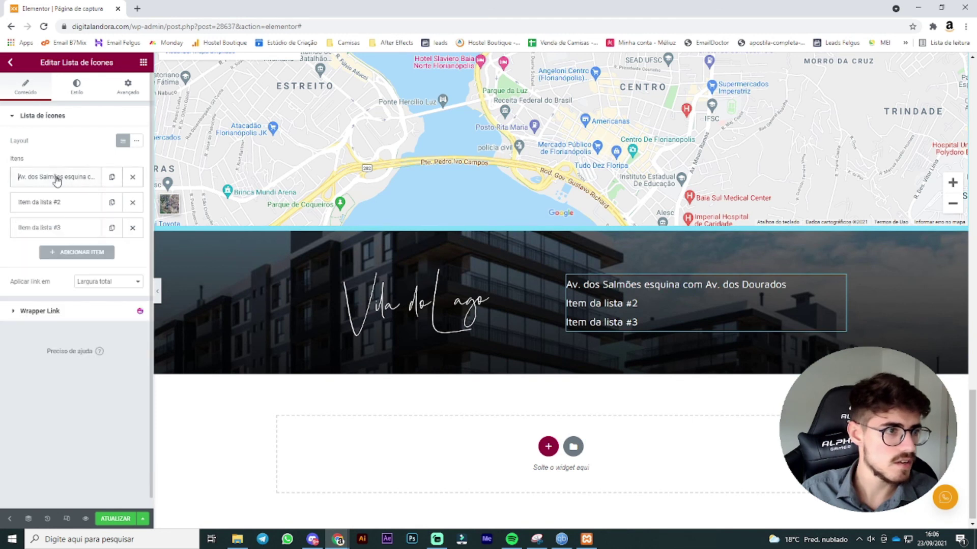
Step: Enter the agency website and a phone number in items two and three, then delete both
click(62, 205)
drag(63, 238, 3, 234)
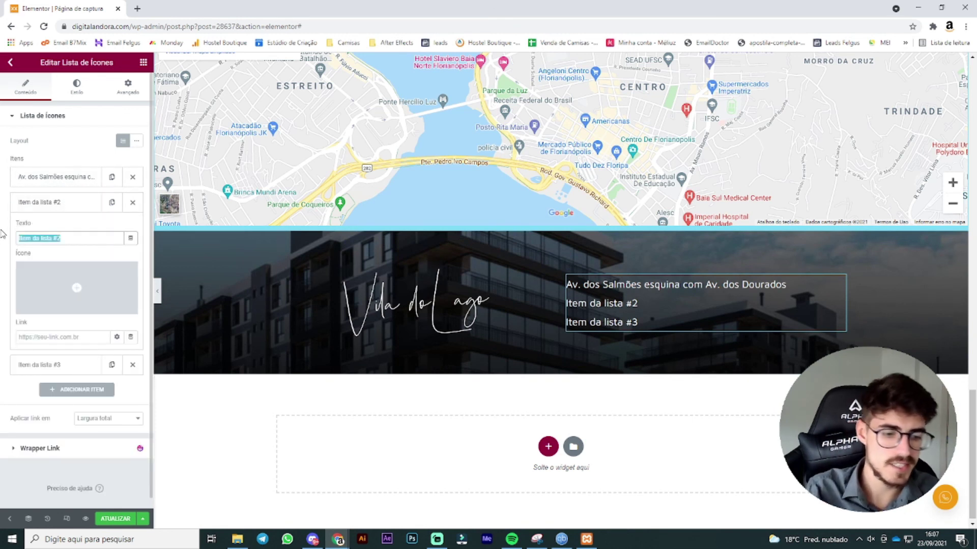
text(agenciafelgus.com.br)
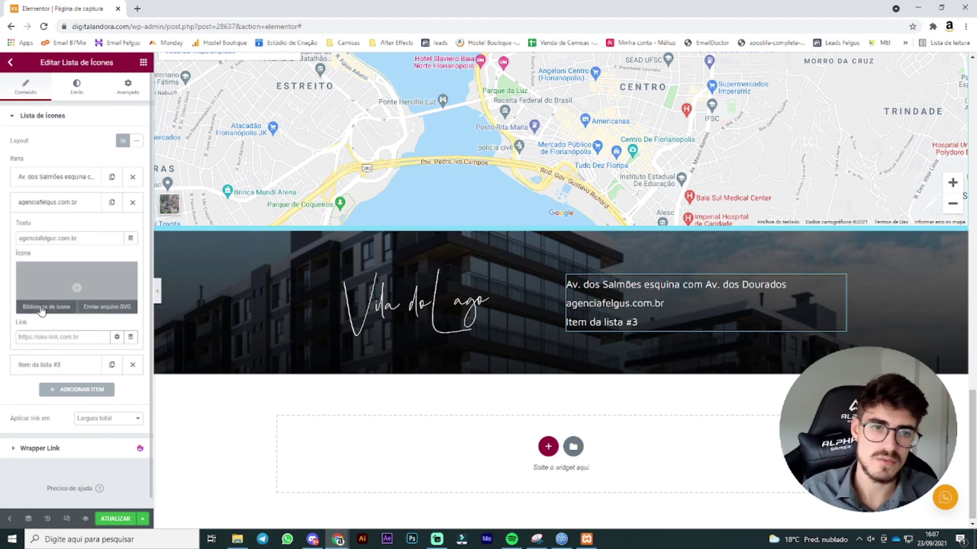
click(43, 206)
click(51, 229)
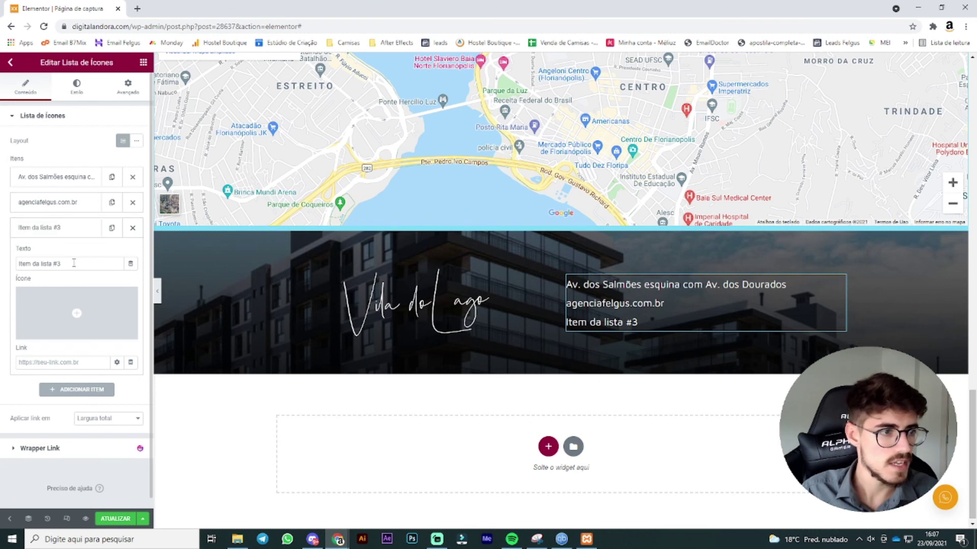
drag(54, 263, 2, 231)
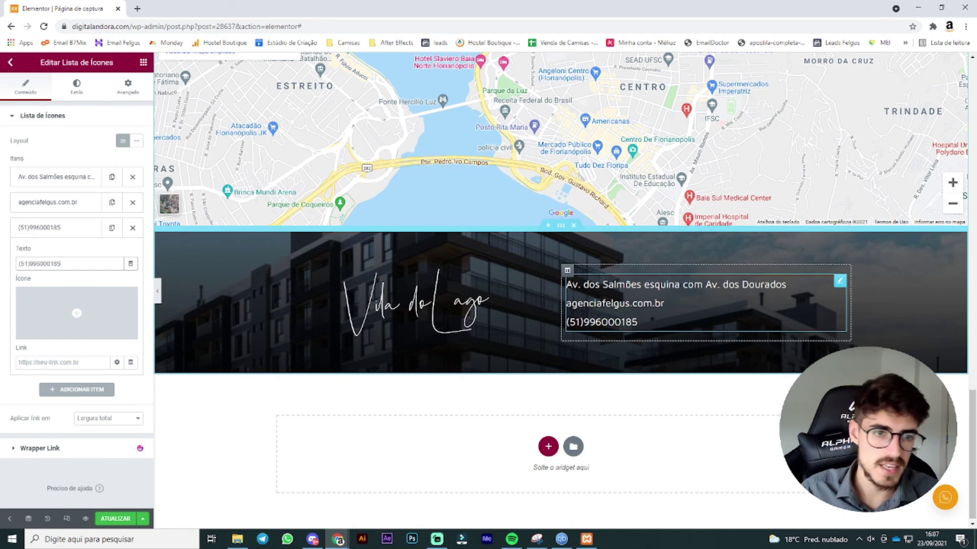
click(132, 202)
click(132, 202)
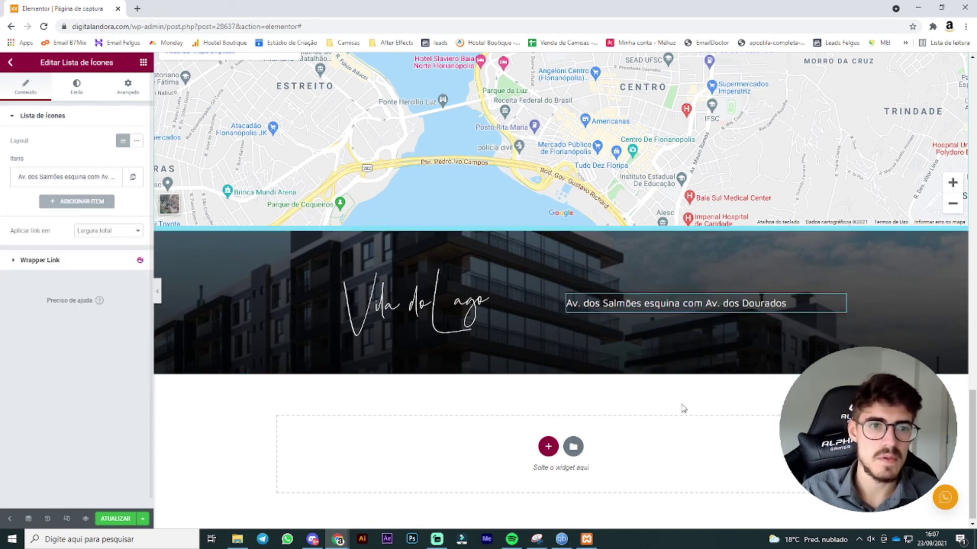
Step: Hide the Elementor editing panel so the capture page shows full-width
scroll(676, 436, up, 6)
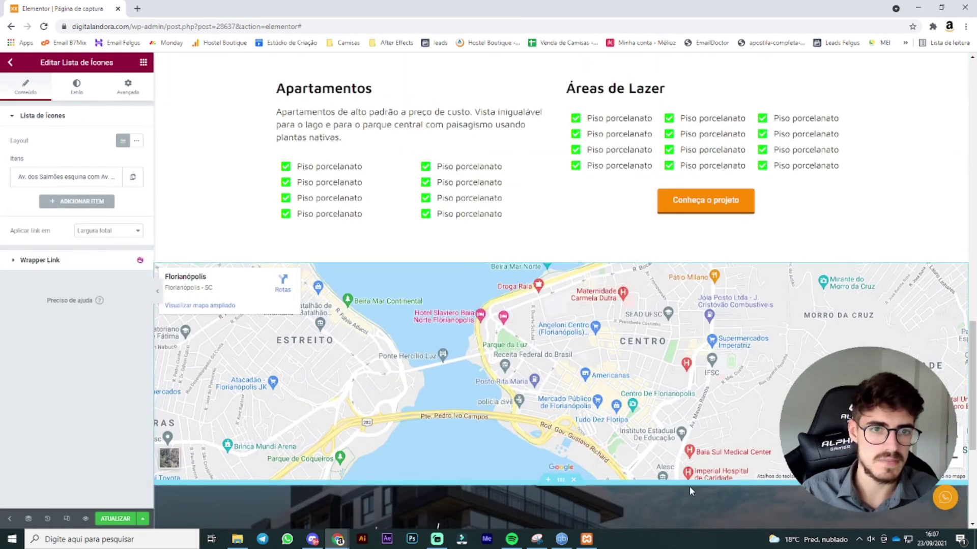
scroll(570, 356, down, 6)
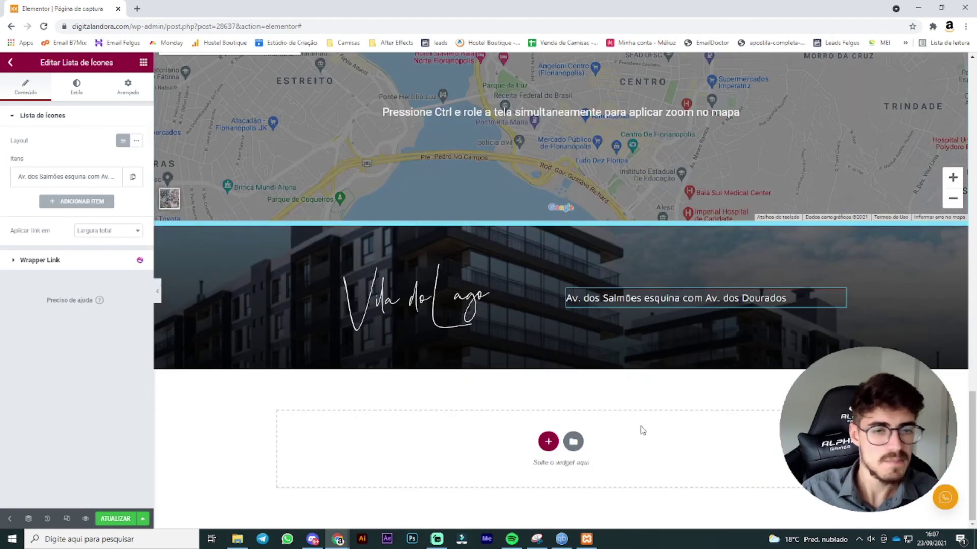
scroll(638, 432, up, 11)
scroll(656, 432, up, 10)
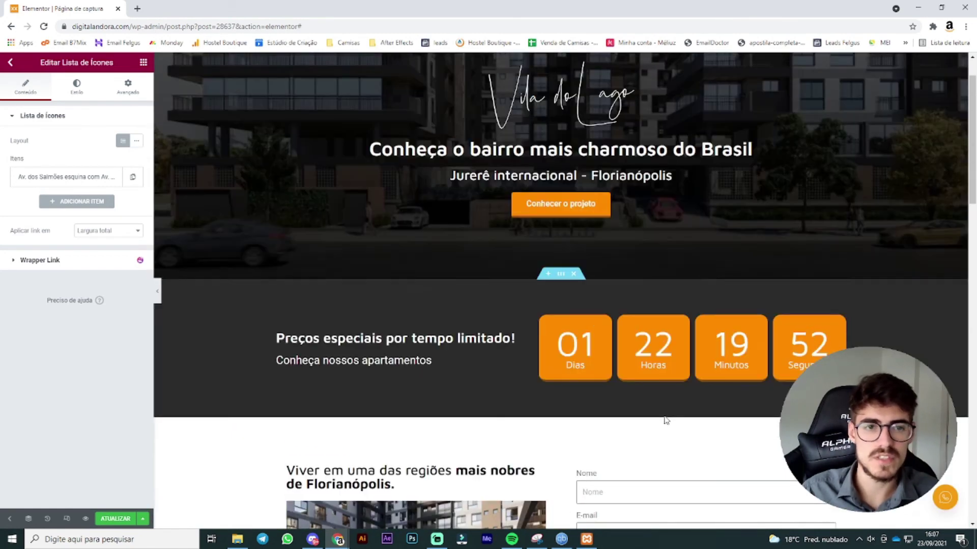
scroll(661, 428, down, 5)
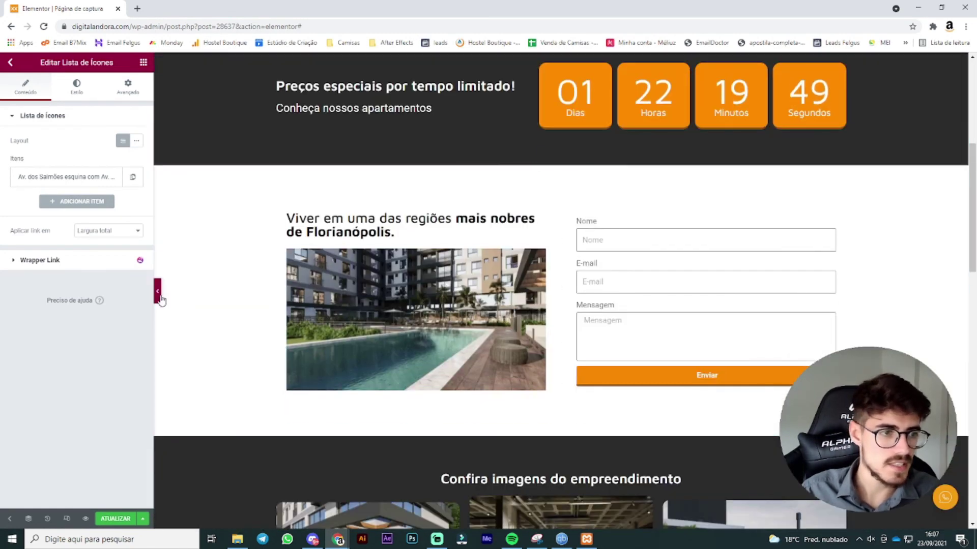
click(157, 291)
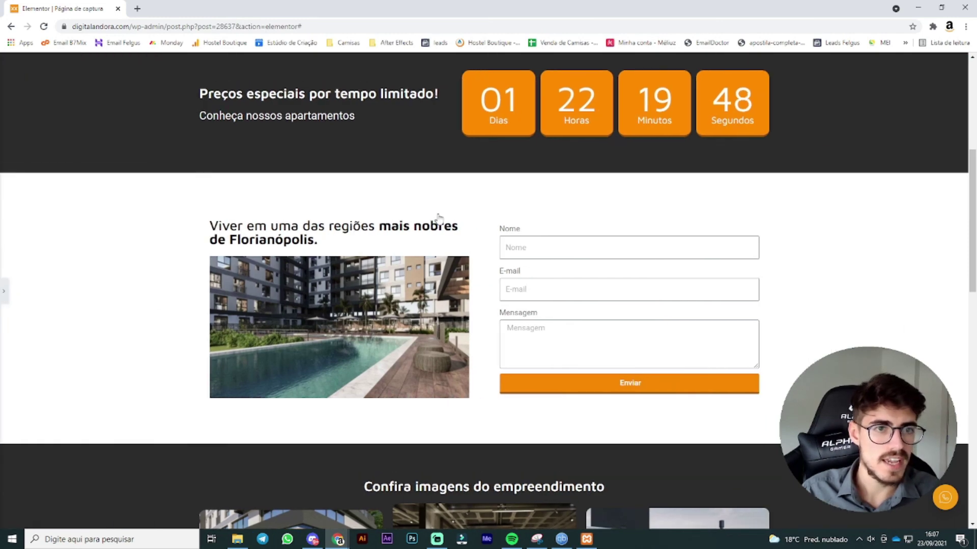
Step: Scroll the preview through the footer and back up to the Vila do Lago hero and countdown
scroll(437, 218, up, 5)
scroll(218, 269, down, 15)
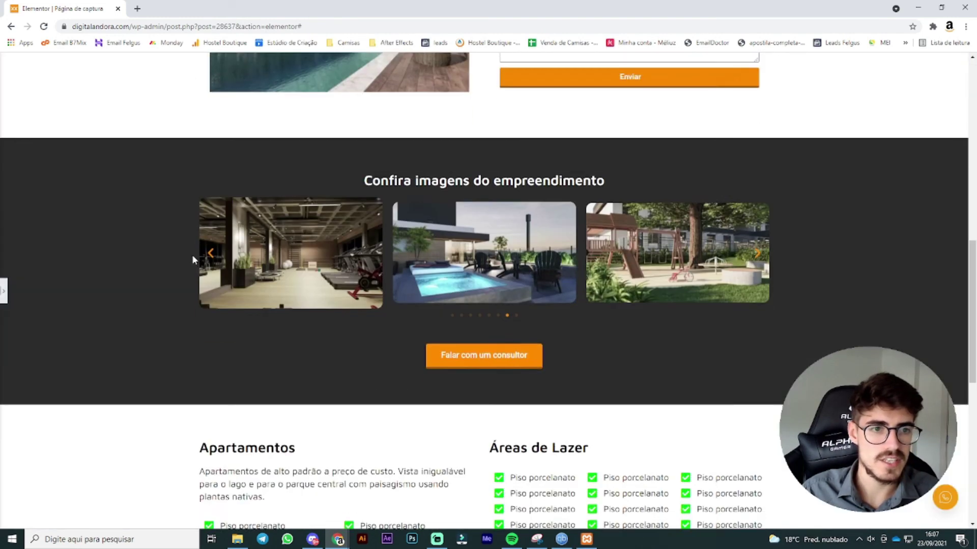
scroll(195, 257, down, 2)
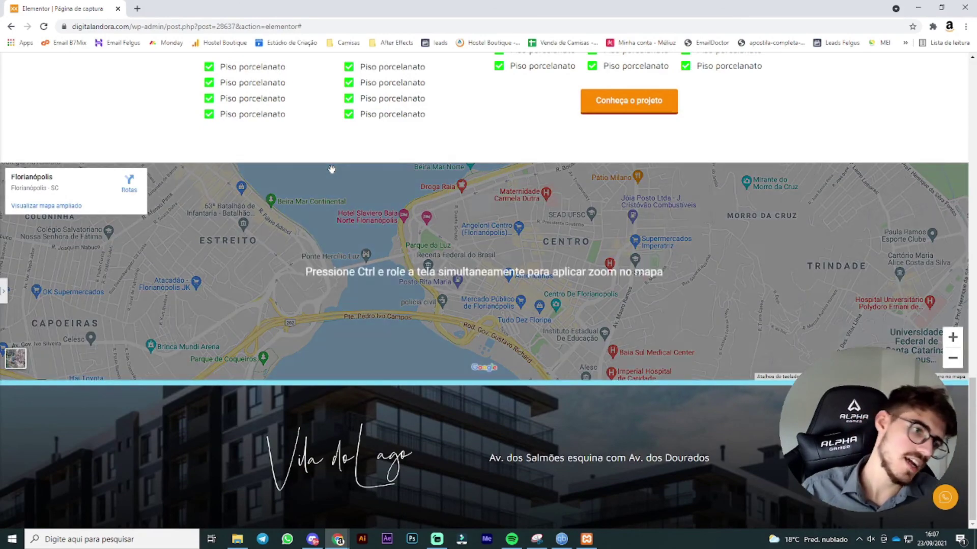
scroll(352, 357, up, 4)
scroll(358, 356, down, 4)
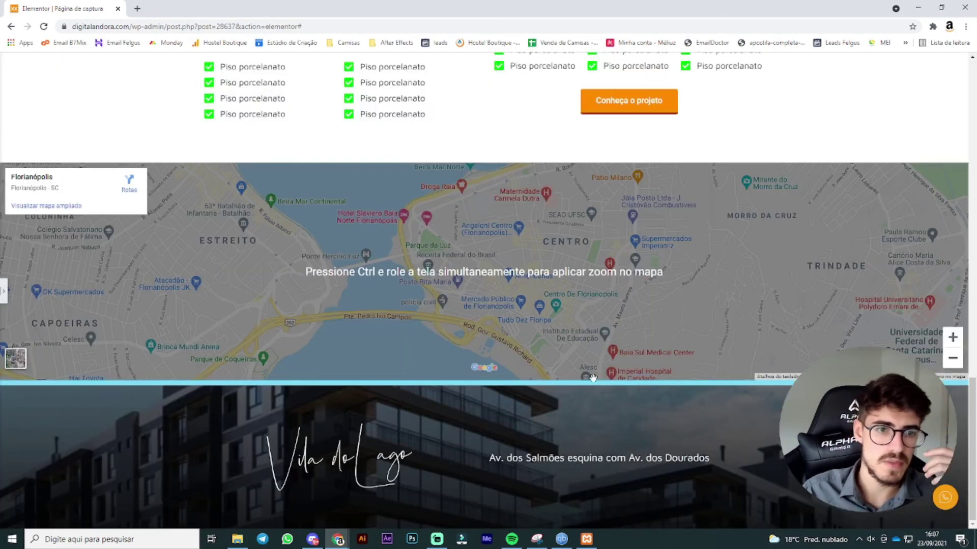
scroll(738, 455, up, 2)
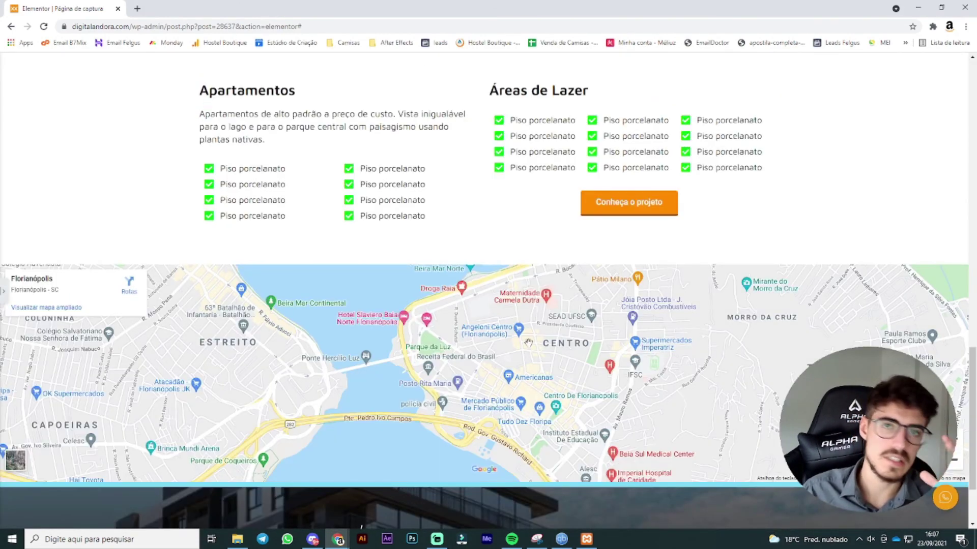
scroll(549, 379, up, 5)
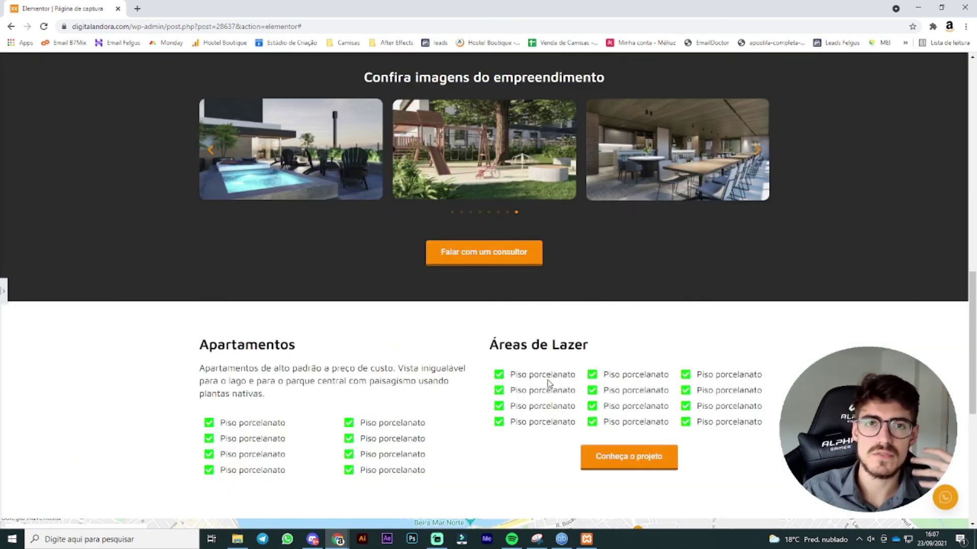
scroll(530, 389, up, 3)
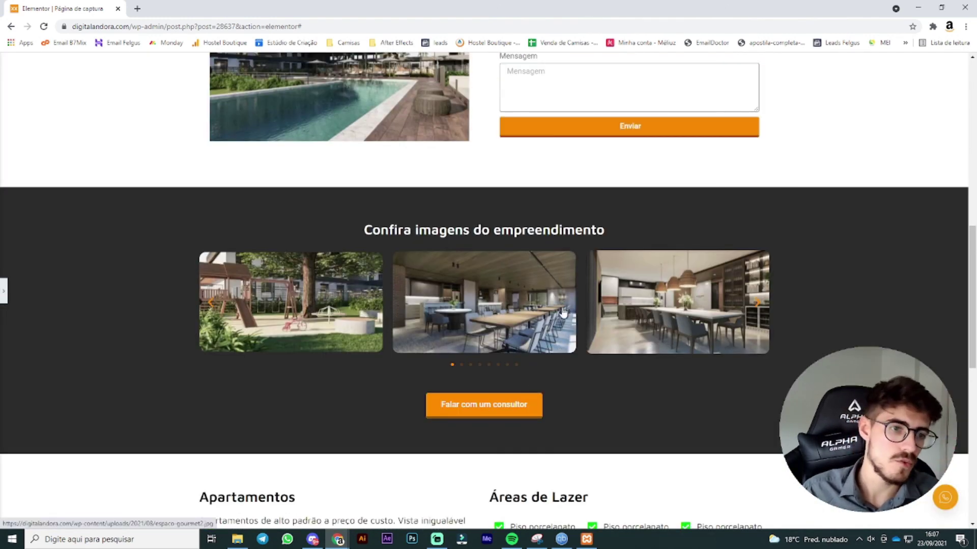
scroll(819, 322, up, 4)
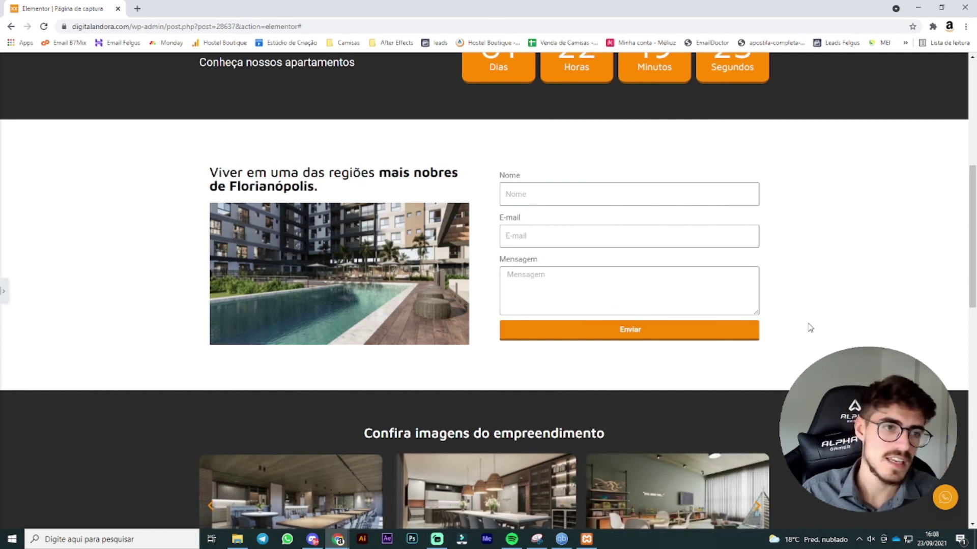
scroll(743, 346, up, 7)
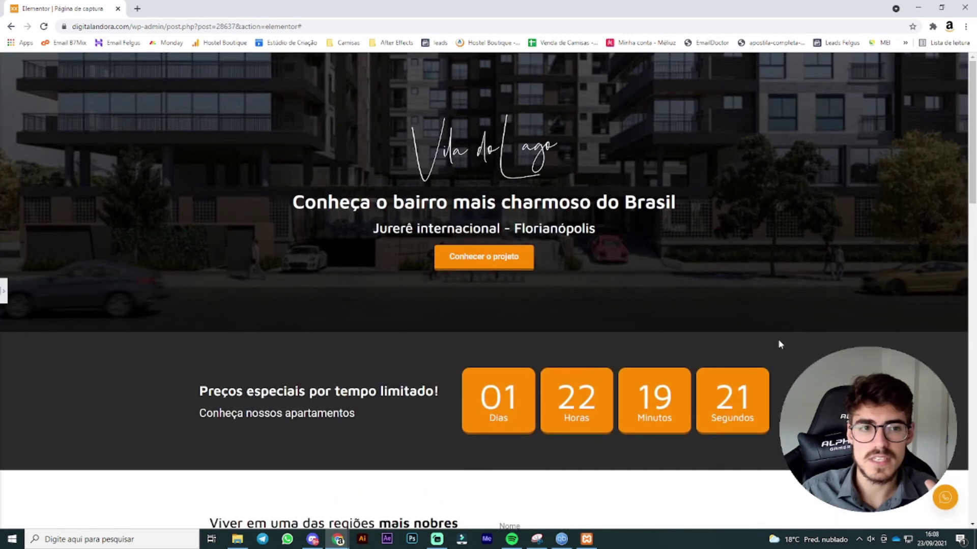